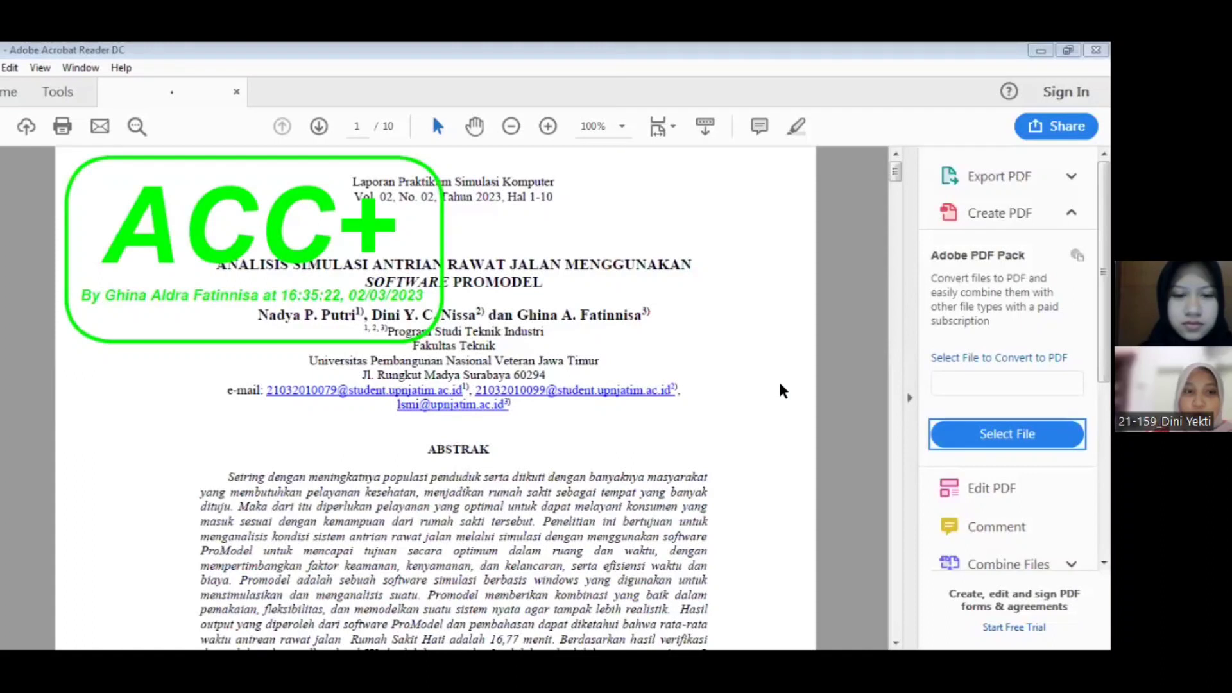
Read the title block and the Indonesian and English abstracts of the outpatient queue simulation report
{"action": "left_click", "coordinate": [780, 384]}
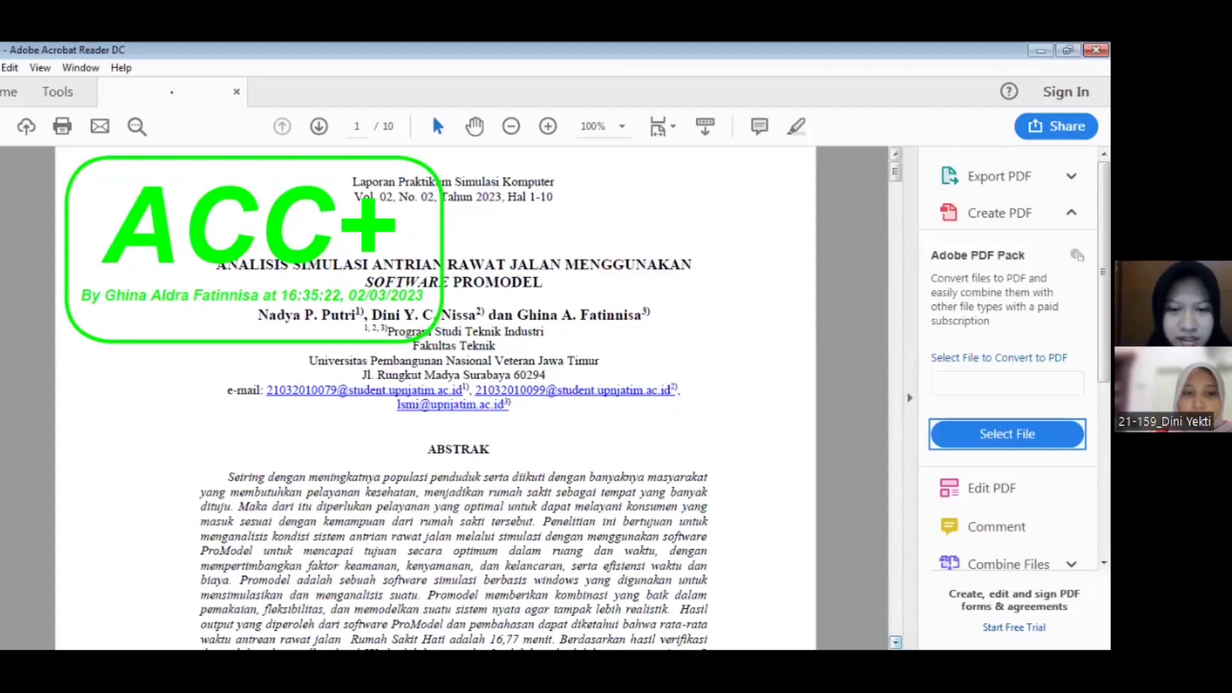
{"action": "scroll", "coordinate": [436, 398], "scroll_direction": "down", "scroll_amount": 3}
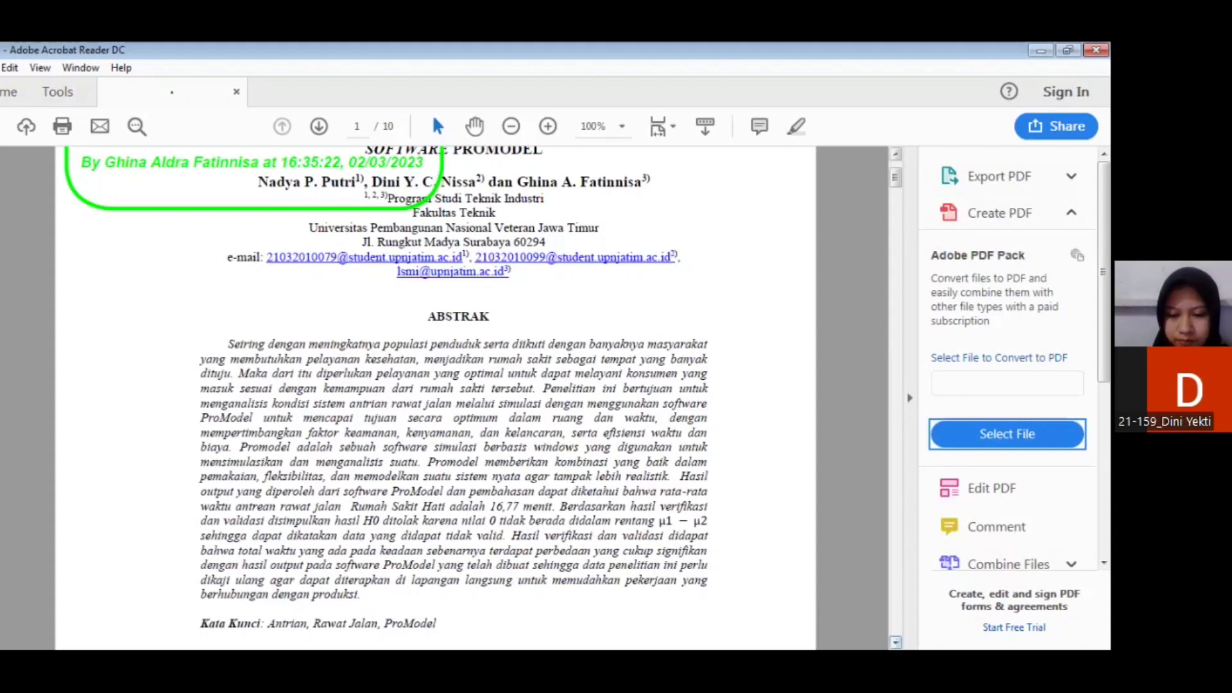
{"action": "scroll", "coordinate": [440, 398], "scroll_direction": "down", "scroll_amount": 1}
{"action": "scroll", "coordinate": [440, 398], "scroll_direction": "down", "scroll_amount": 2}
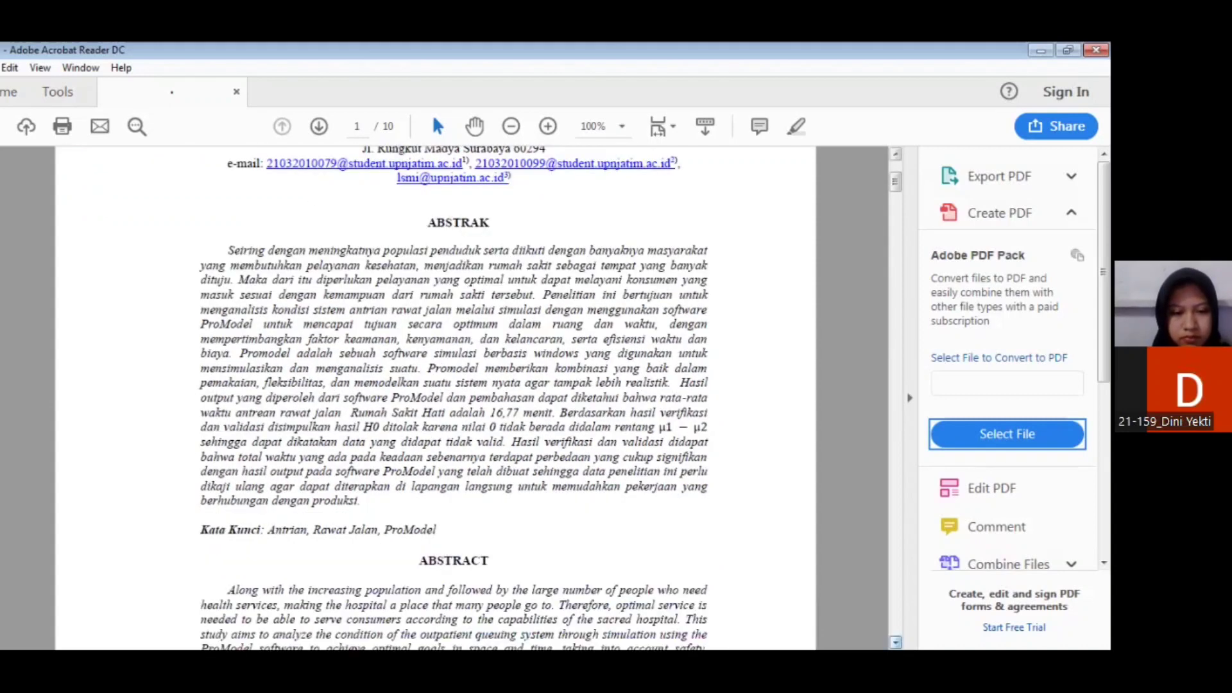
{"action": "scroll", "coordinate": [440, 398], "scroll_direction": "down", "scroll_amount": 15}
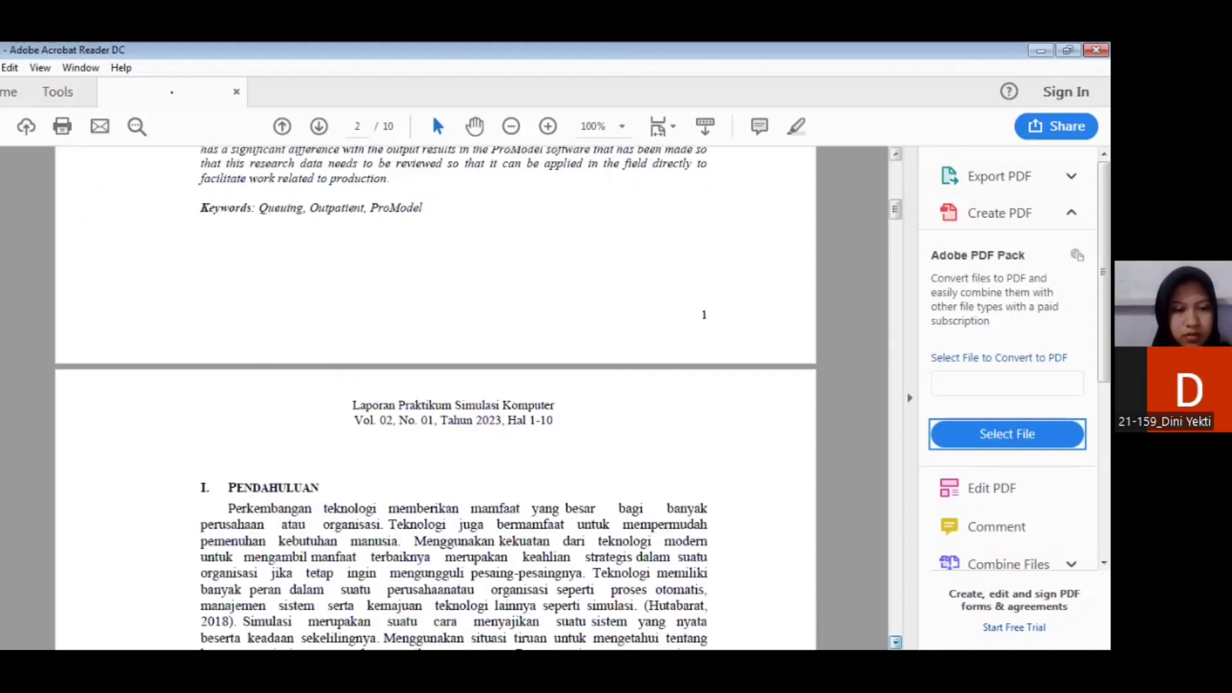
Read the opening paragraphs of the Pendahuluan section on technology, simulation and hospital services
{"action": "scroll", "coordinate": [439, 398], "scroll_direction": "down", "scroll_amount": 2}
{"action": "scroll", "coordinate": [440, 398], "scroll_direction": "down", "scroll_amount": 2}
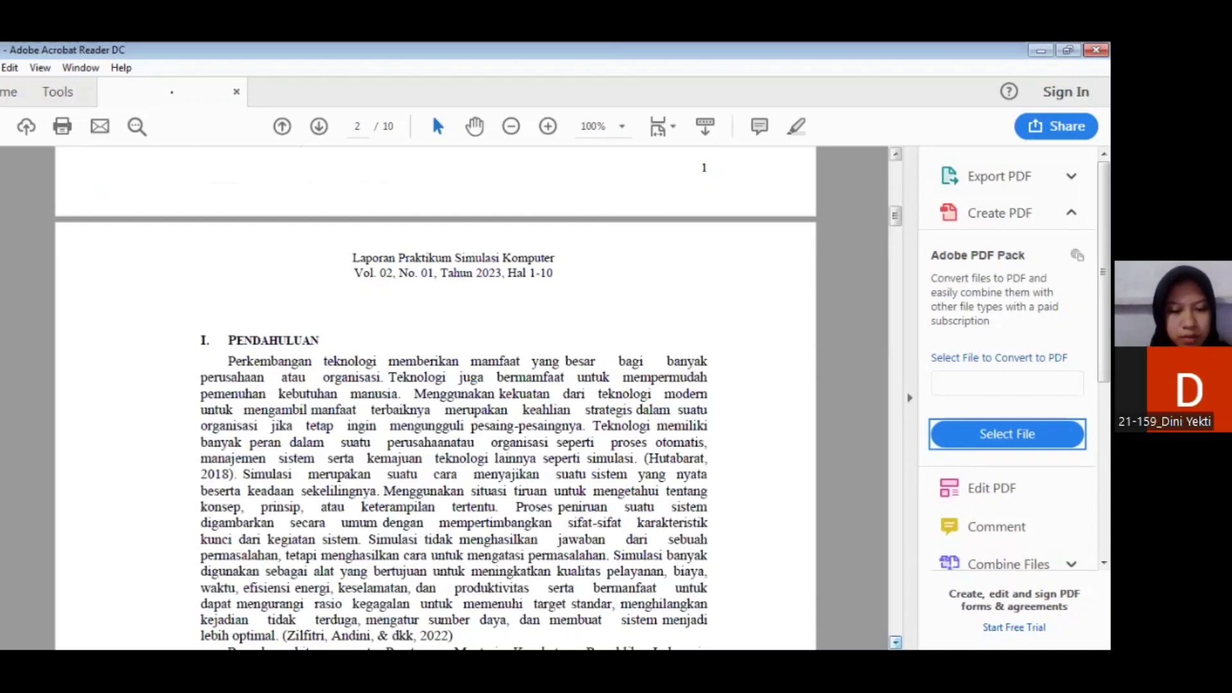
{"action": "scroll", "coordinate": [439, 398], "scroll_direction": "down", "scroll_amount": 1}
{"action": "scroll", "coordinate": [440, 398], "scroll_direction": "down", "scroll_amount": 3}
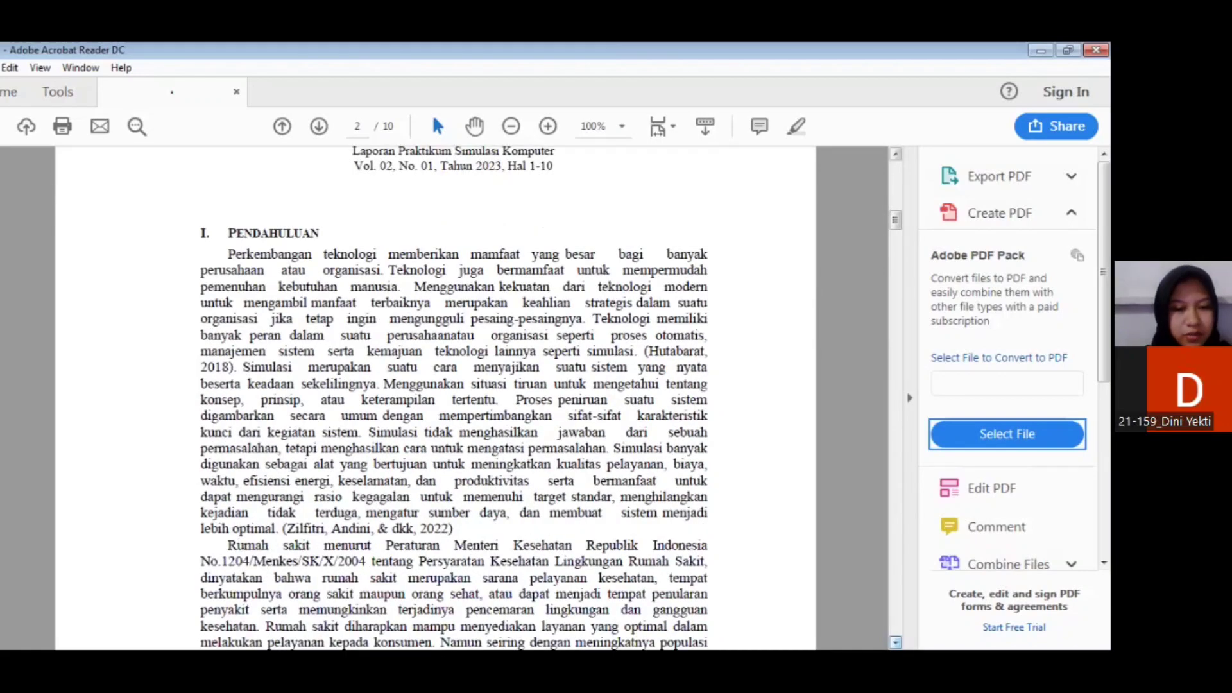
{"action": "scroll", "coordinate": [440, 398], "scroll_direction": "down", "scroll_amount": 2}
{"action": "scroll", "coordinate": [454, 403], "scroll_direction": "down", "scroll_amount": 1}
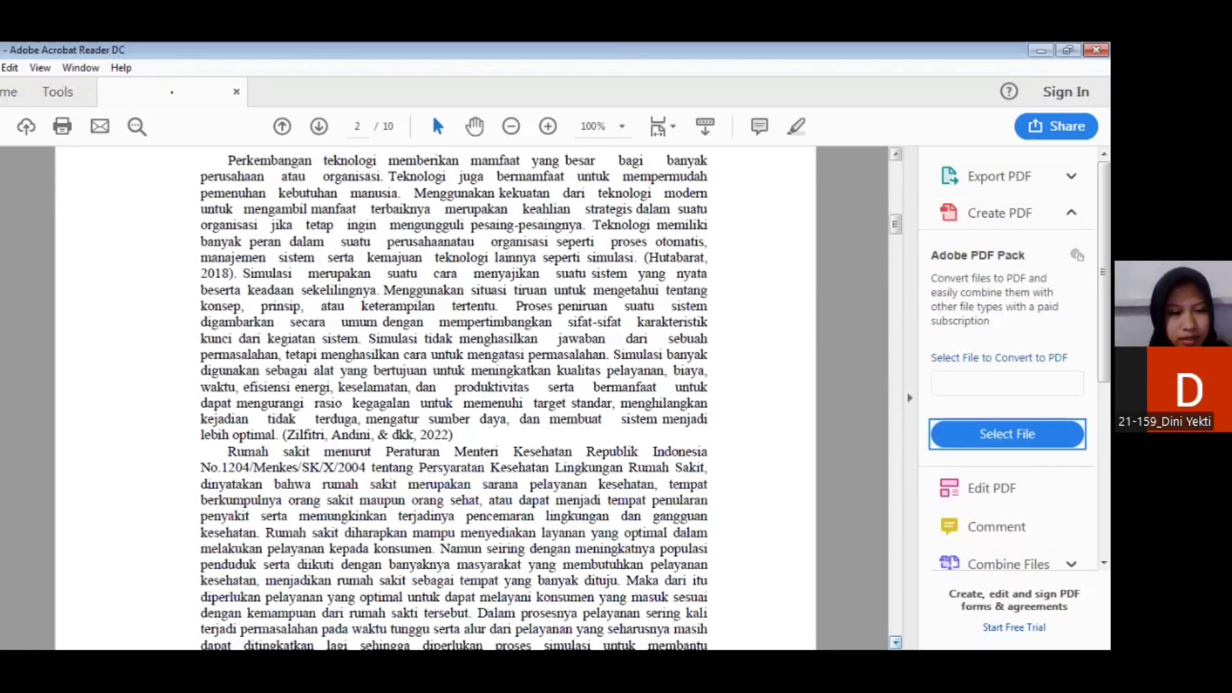
{"action": "scroll", "coordinate": [454, 398], "scroll_direction": "down", "scroll_amount": 1}
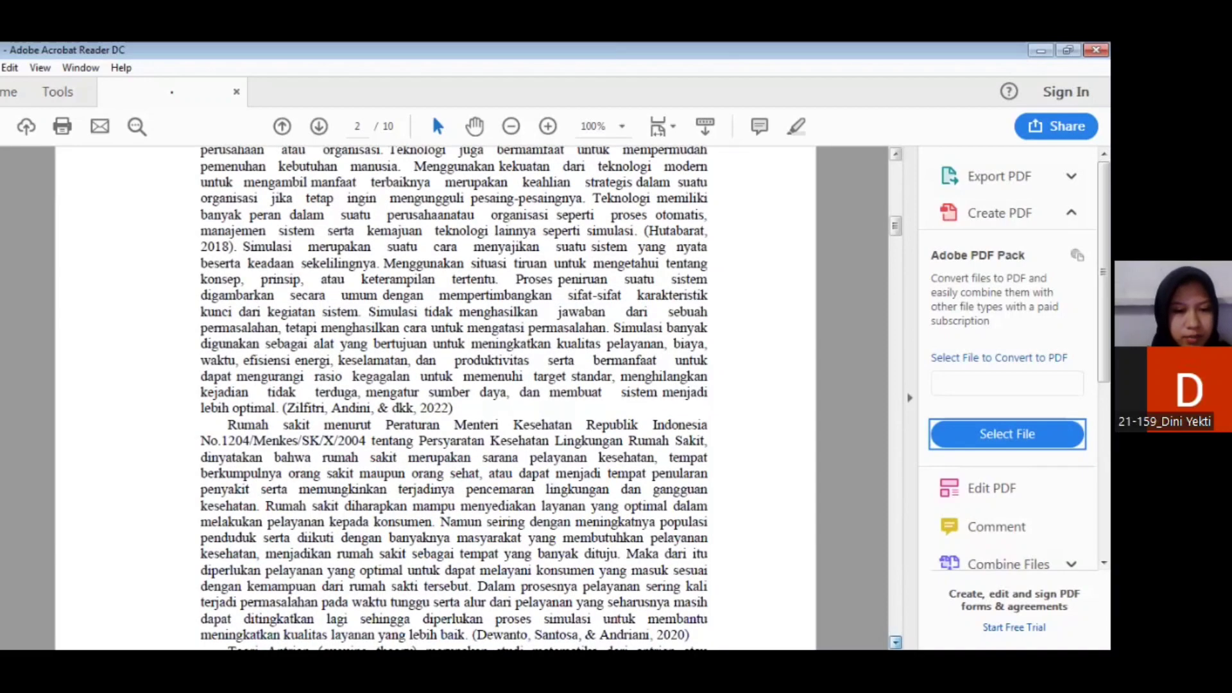
{"action": "scroll", "coordinate": [454, 398], "scroll_direction": "down", "scroll_amount": 2}
{"action": "scroll", "coordinate": [454, 398], "scroll_direction": "down", "scroll_amount": 1}
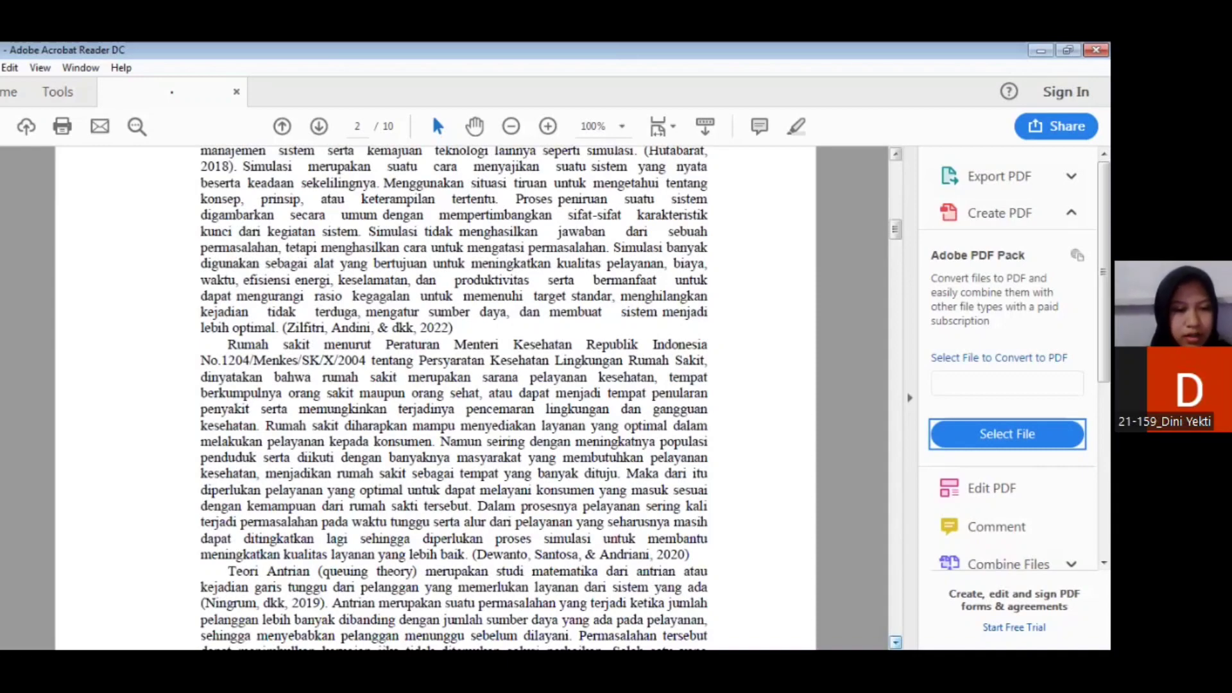
Read the rest of the Pendahuluan section, covering queuing theory, ProModel and the aims of the study
{"action": "scroll", "coordinate": [455, 398], "scroll_direction": "down", "scroll_amount": 4}
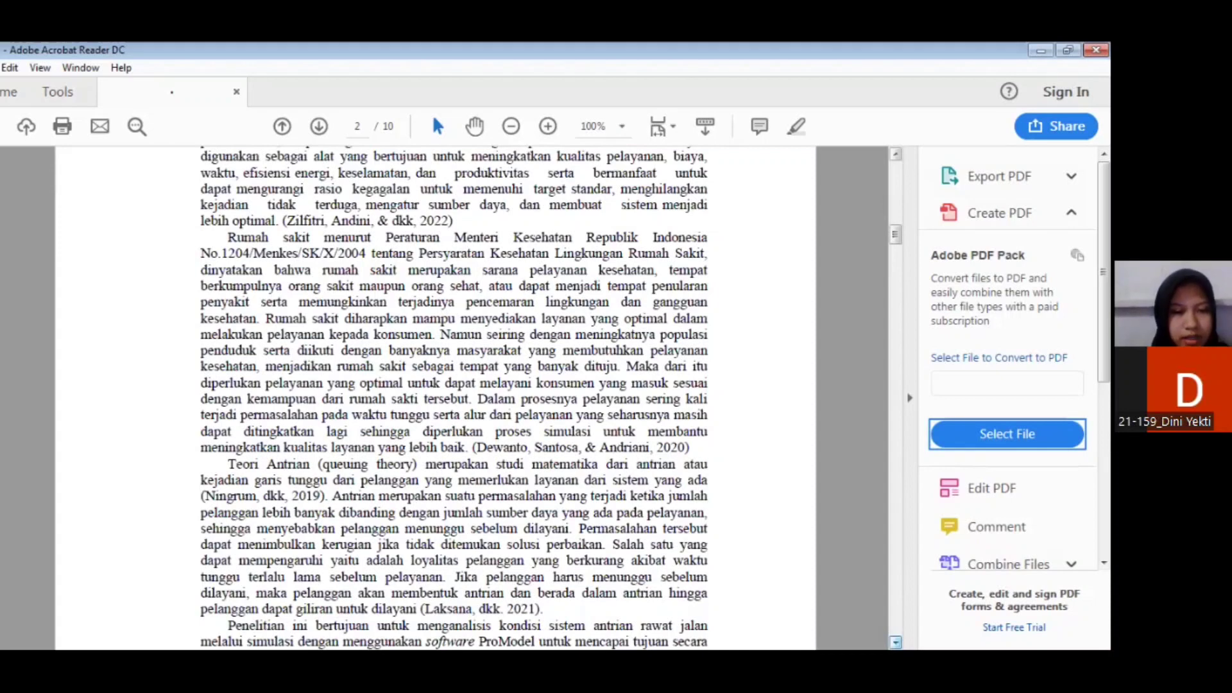
{"action": "scroll", "coordinate": [455, 398], "scroll_direction": "down", "scroll_amount": 4}
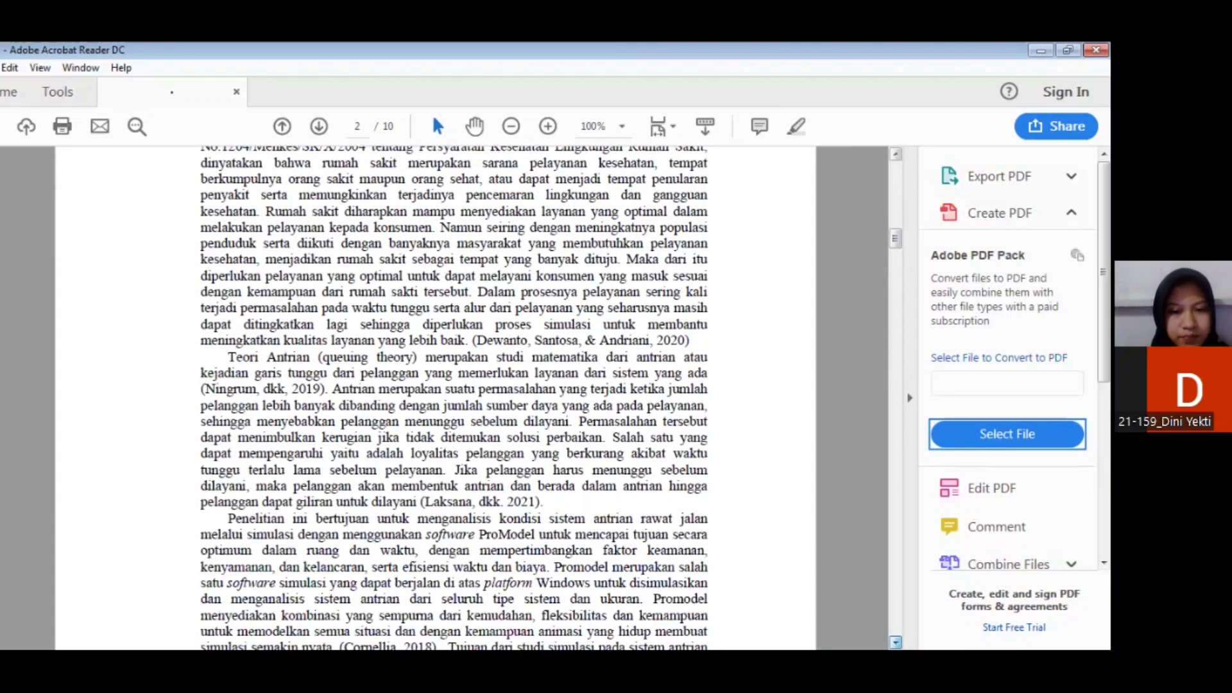
{"action": "scroll", "coordinate": [455, 398], "scroll_direction": "down", "scroll_amount": 4}
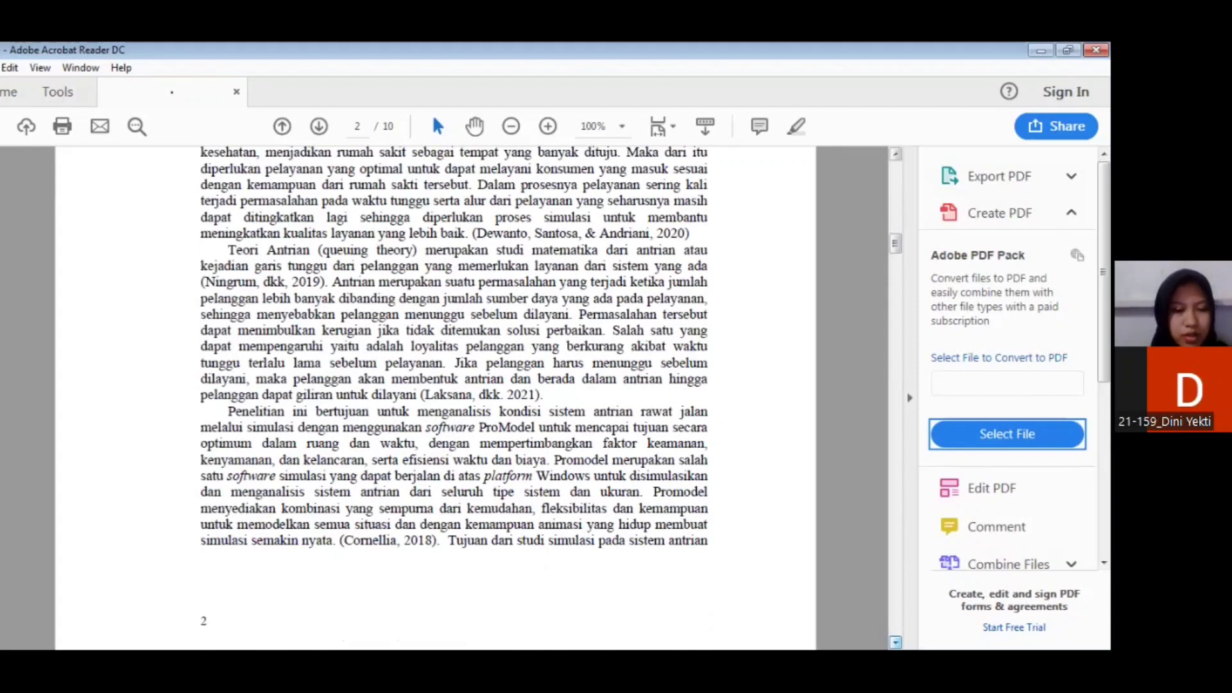
{"action": "scroll", "coordinate": [443, 385], "scroll_direction": "down", "scroll_amount": 2}
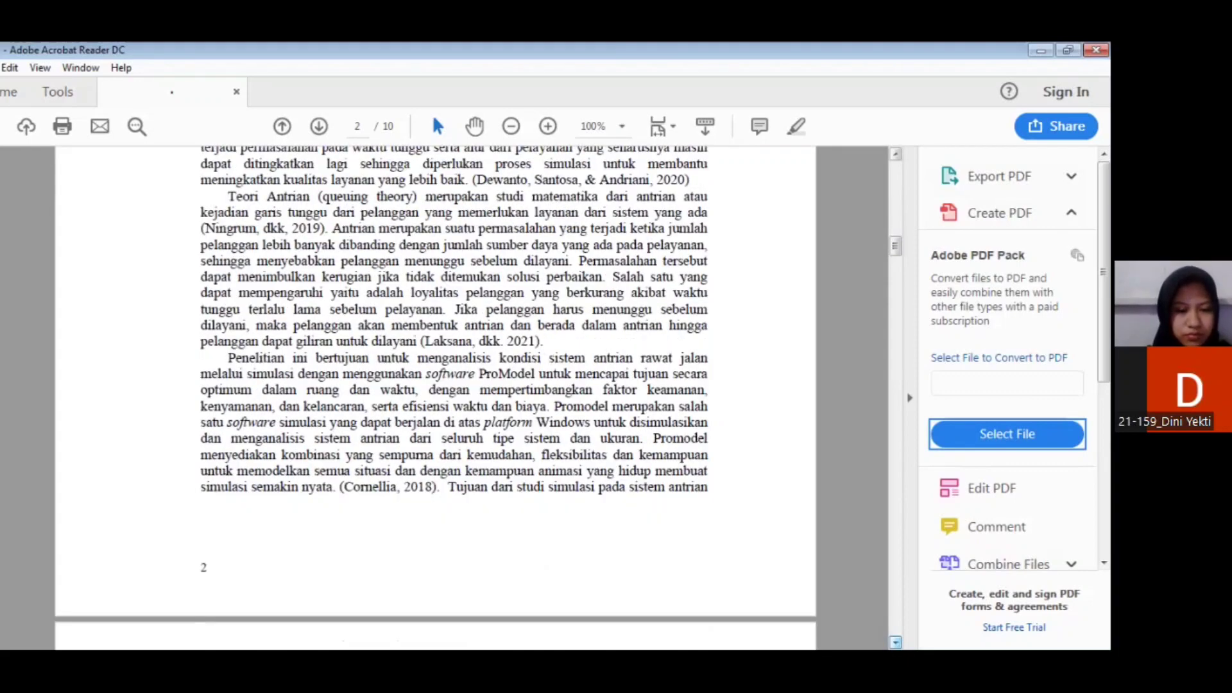
{"action": "scroll", "coordinate": [443, 385], "scroll_direction": "down", "scroll_amount": 3}
{"action": "scroll", "coordinate": [443, 385], "scroll_direction": "down", "scroll_amount": 10}
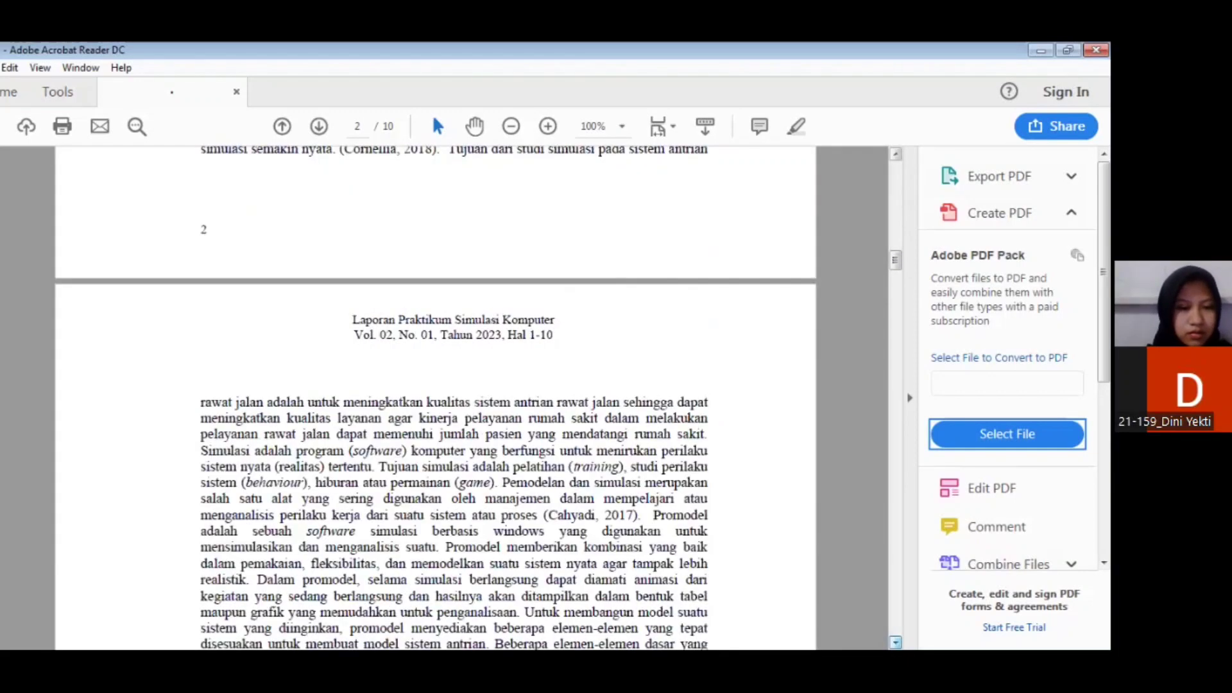
{"action": "scroll", "coordinate": [443, 385], "scroll_direction": "down", "scroll_amount": 4}
{"action": "scroll", "coordinate": [443, 385], "scroll_direction": "down", "scroll_amount": 2}
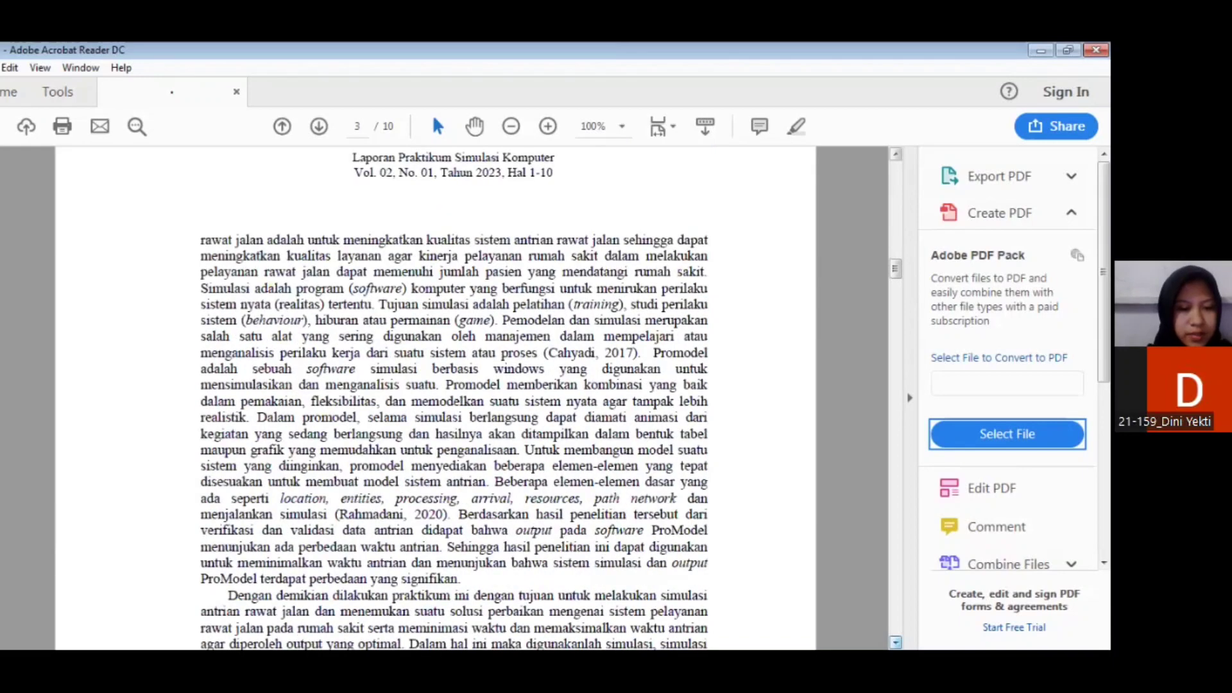
{"action": "scroll", "coordinate": [443, 385], "scroll_direction": "down", "scroll_amount": 2}
{"action": "scroll", "coordinate": [443, 386], "scroll_direction": "down", "scroll_amount": 1}
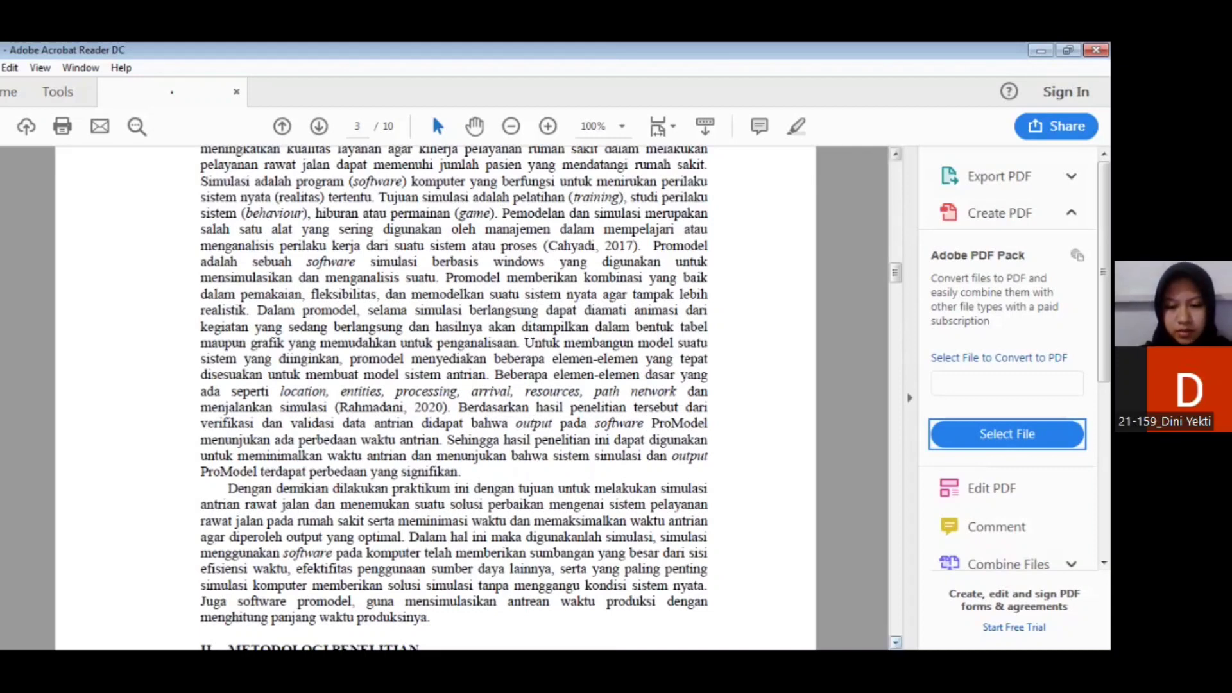
Review the data collection stage under Metodologi Penelitian, including the list of required data and Tabel 2.1 on outpatient queue activities
{"action": "scroll", "coordinate": [455, 398], "scroll_direction": "down", "scroll_amount": 4}
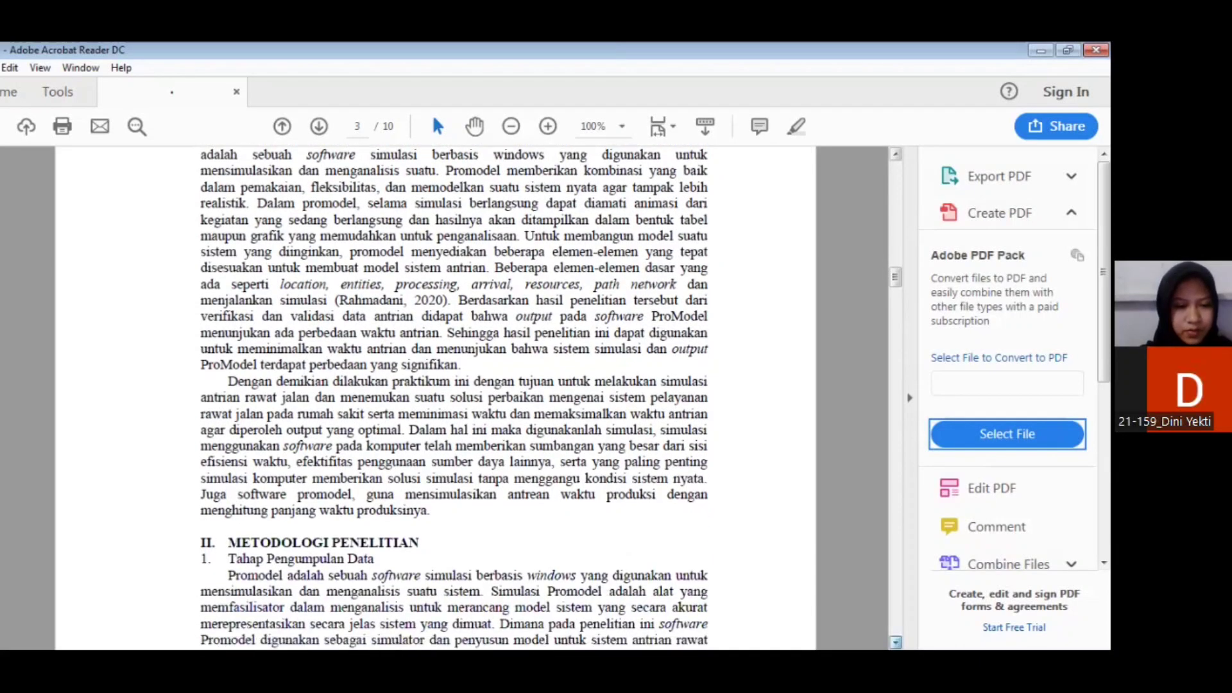
{"action": "scroll", "coordinate": [455, 398], "scroll_direction": "down", "scroll_amount": 4}
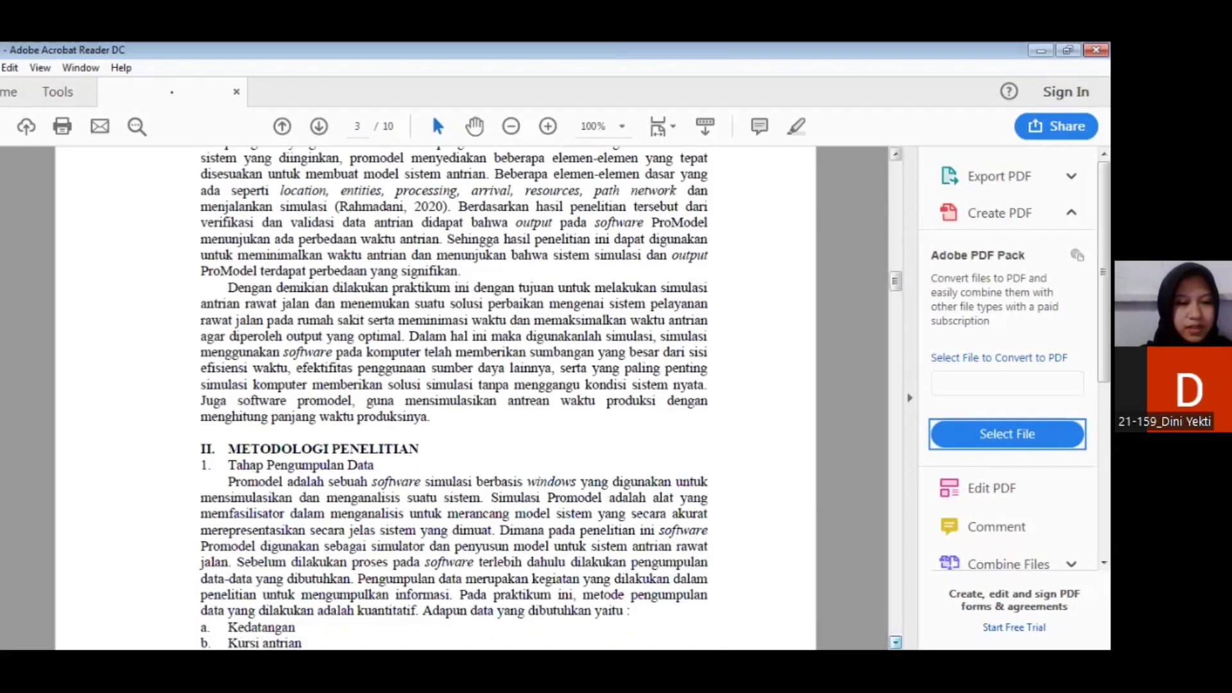
{"action": "scroll", "coordinate": [455, 398], "scroll_direction": "down", "scroll_amount": 3}
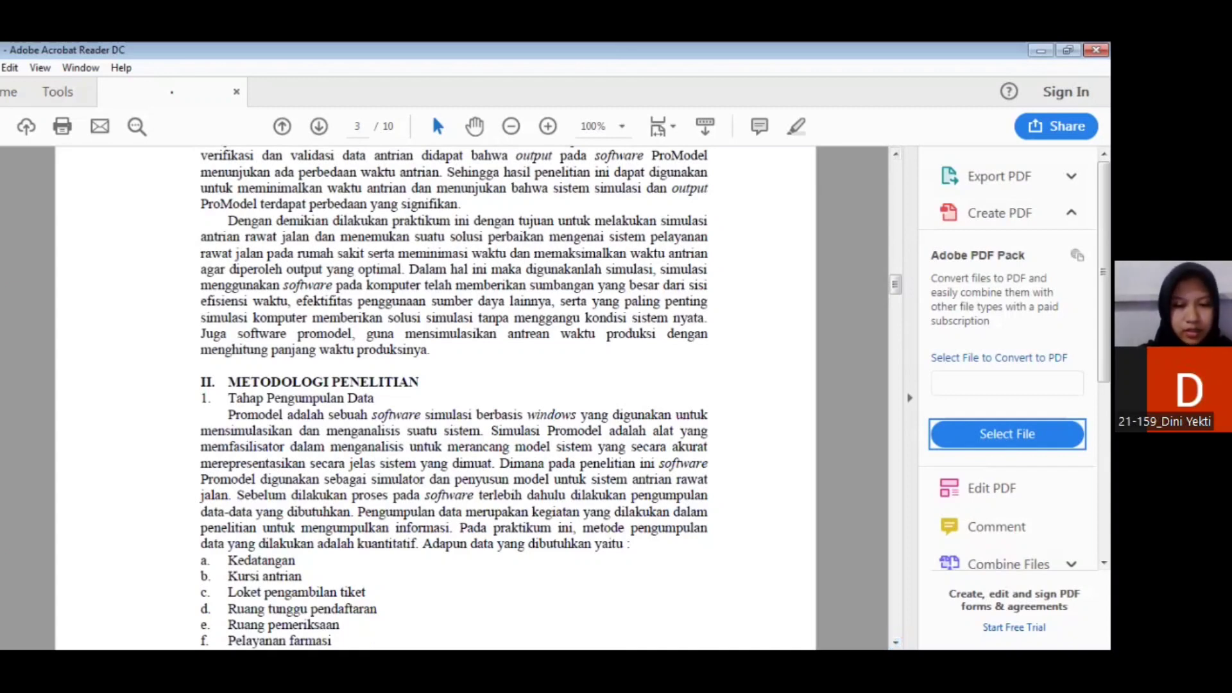
{"action": "scroll", "coordinate": [454, 398], "scroll_direction": "down", "scroll_amount": 3}
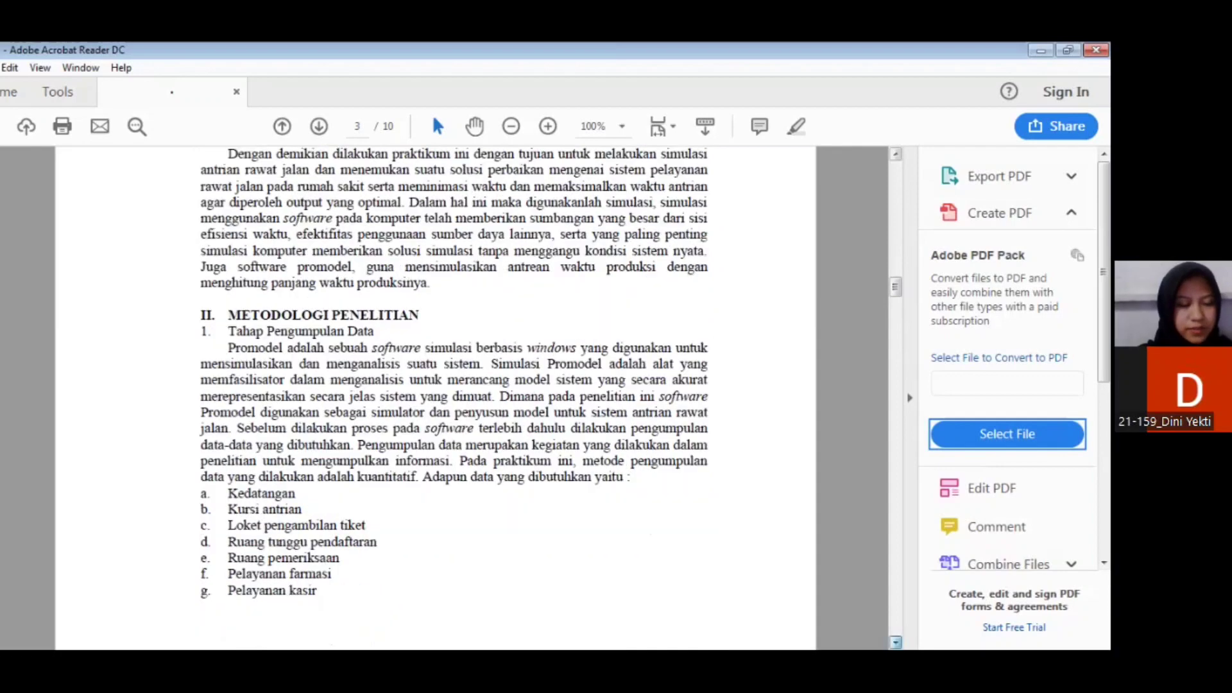
{"action": "scroll", "coordinate": [455, 398], "scroll_direction": "down", "scroll_amount": 2}
{"action": "scroll", "coordinate": [454, 398], "scroll_direction": "down", "scroll_amount": 1}
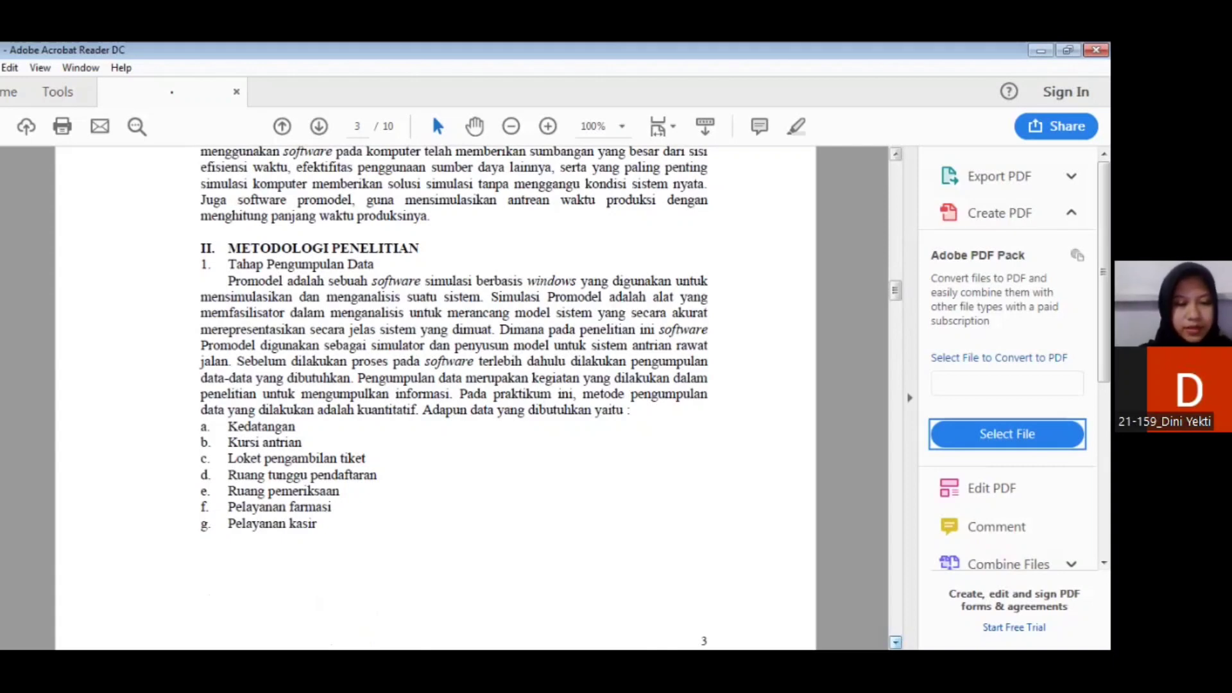
{"action": "scroll", "coordinate": [454, 398], "scroll_direction": "down", "scroll_amount": 1}
{"action": "scroll", "coordinate": [455, 398], "scroll_direction": "down", "scroll_amount": 3}
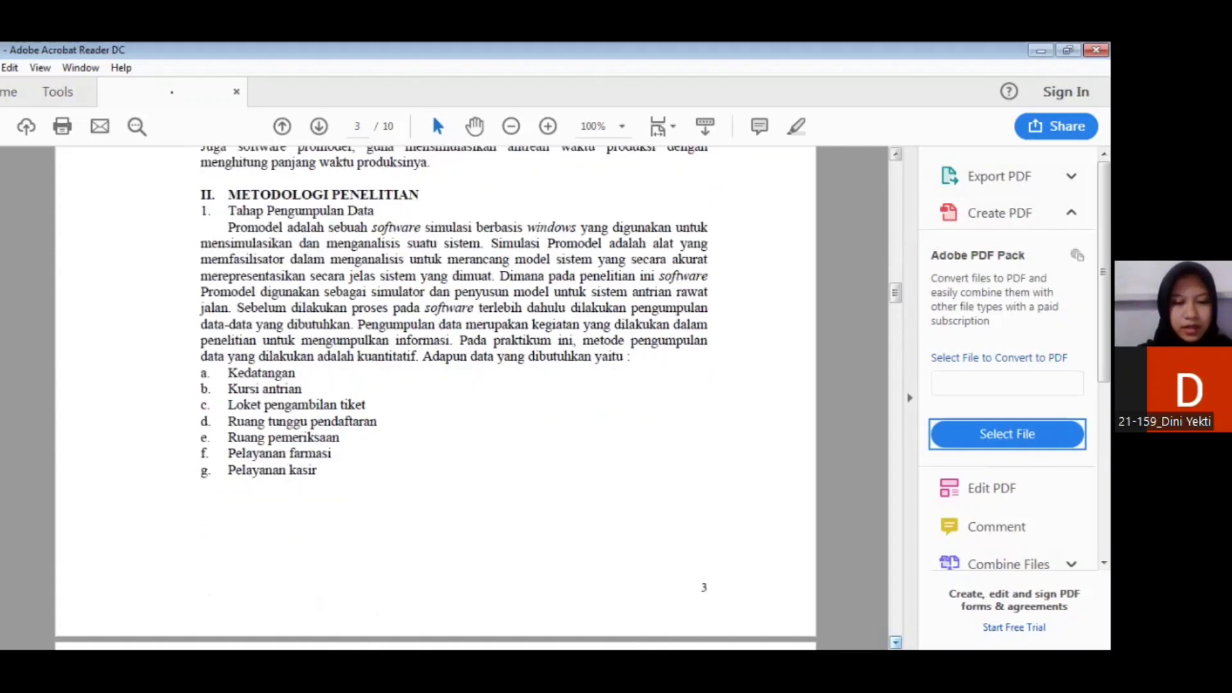
{"action": "scroll", "coordinate": [454, 398], "scroll_direction": "down", "scroll_amount": 7}
{"action": "scroll", "coordinate": [503, 283], "scroll_direction": "down", "scroll_amount": 17}
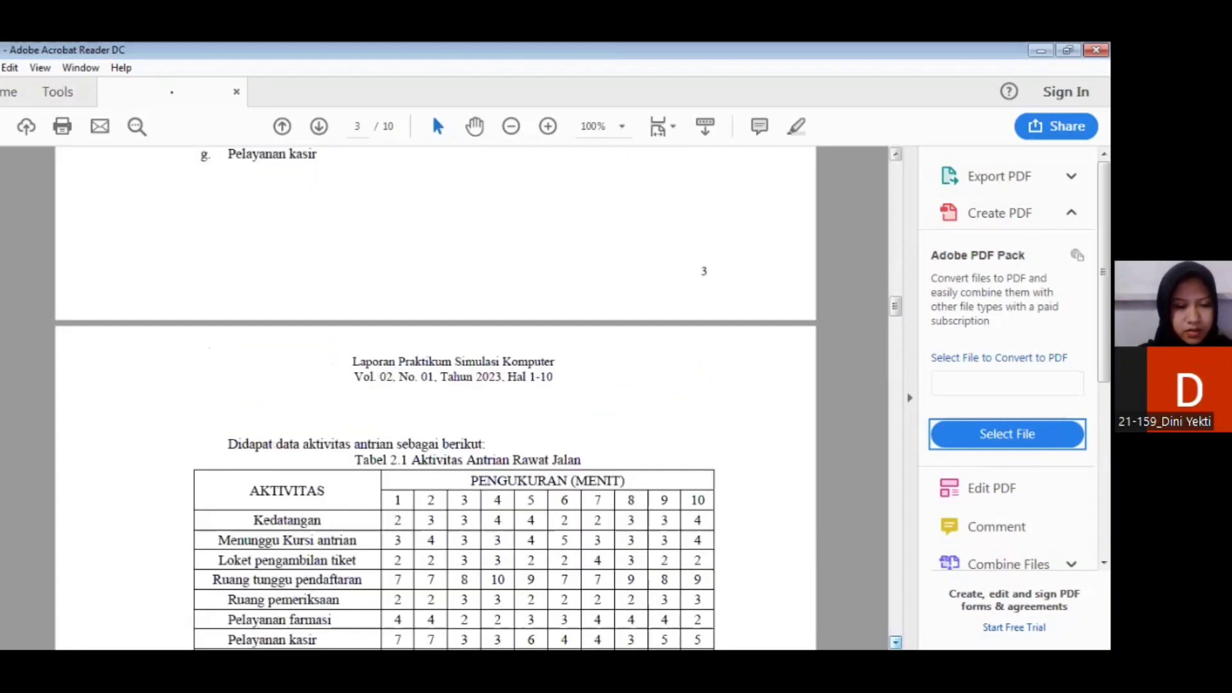
{"action": "scroll", "coordinate": [462, 302], "scroll_direction": "down", "scroll_amount": 12}
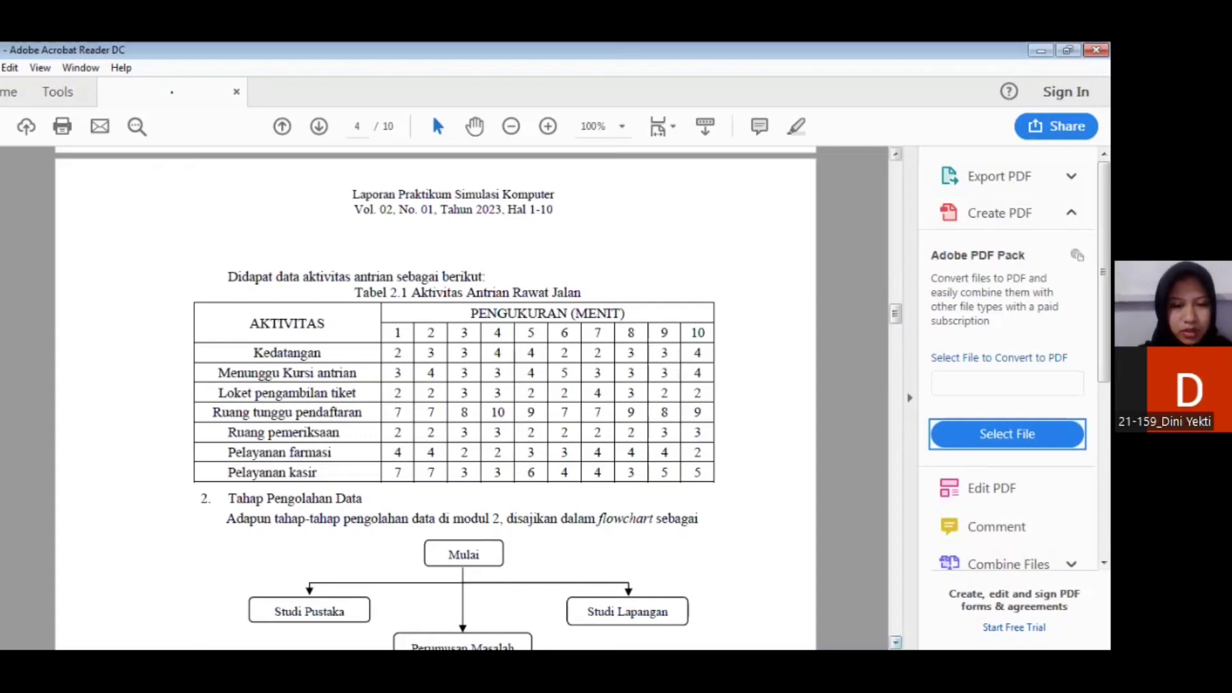
{"action": "scroll", "coordinate": [435, 398], "scroll_direction": "down", "scroll_amount": 2}
{"action": "scroll", "coordinate": [435, 398], "scroll_direction": "down", "scroll_amount": 2}
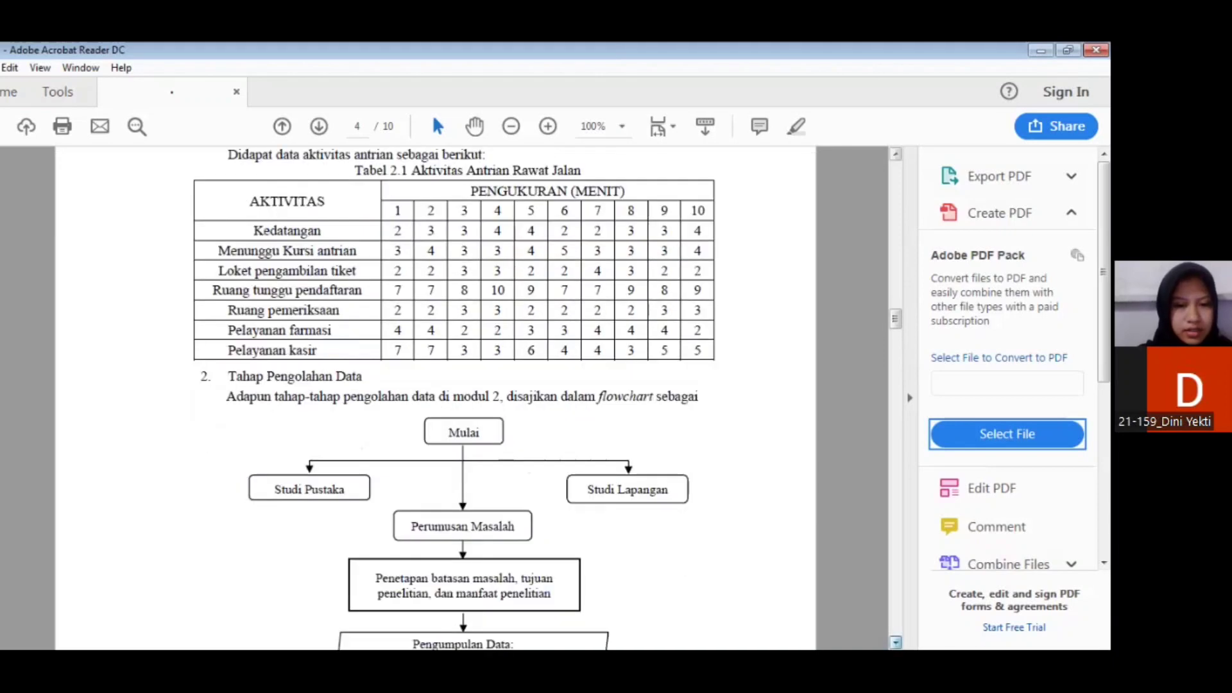
Examine the data processing flowchart in Gambar 2.1 from Mulai to Selesai across pages 4 and 5
{"action": "scroll", "coordinate": [435, 398], "scroll_direction": "down", "scroll_amount": 2}
{"action": "scroll", "coordinate": [435, 398], "scroll_direction": "down", "scroll_amount": 2}
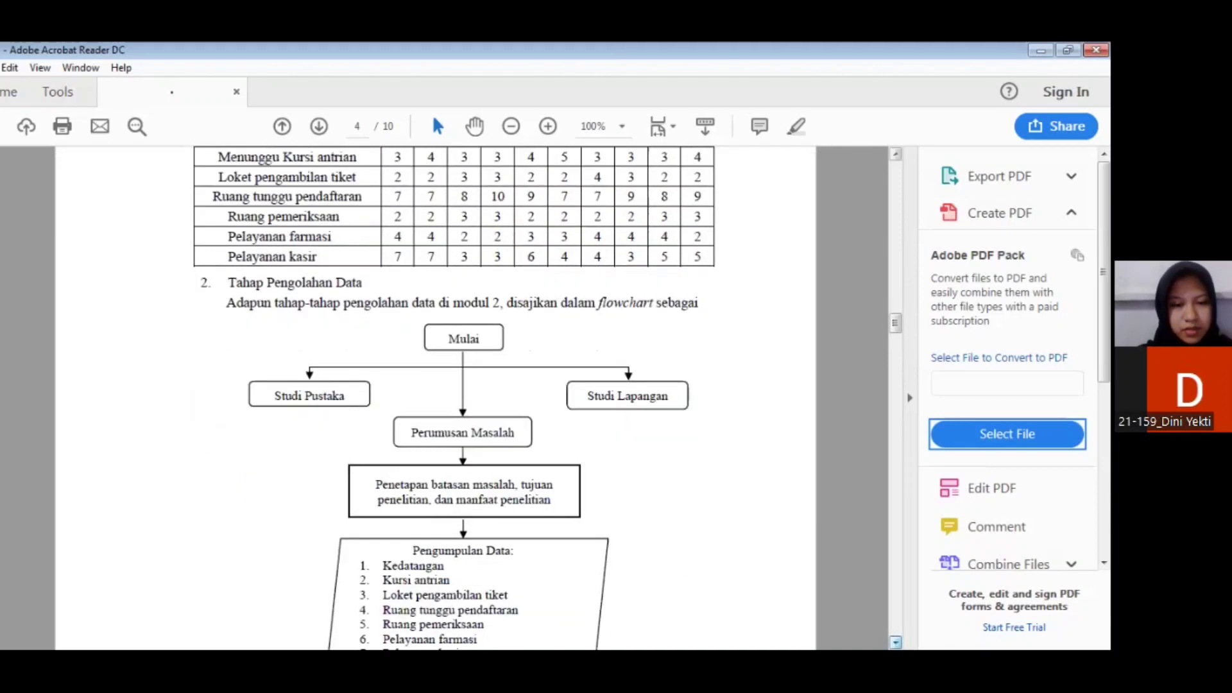
{"action": "scroll", "coordinate": [435, 398], "scroll_direction": "down", "scroll_amount": 2}
{"action": "scroll", "coordinate": [435, 398], "scroll_direction": "down", "scroll_amount": 5}
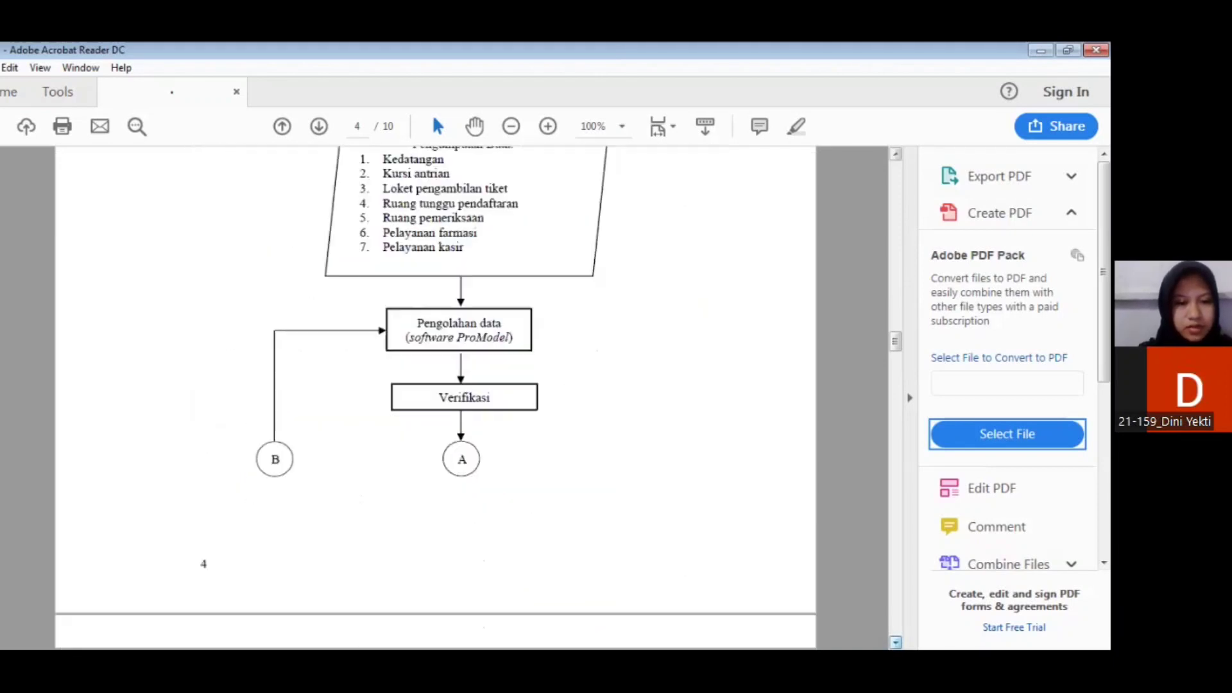
{"action": "scroll", "coordinate": [436, 398], "scroll_direction": "down", "scroll_amount": 3}
{"action": "scroll", "coordinate": [435, 398], "scroll_direction": "down", "scroll_amount": 1}
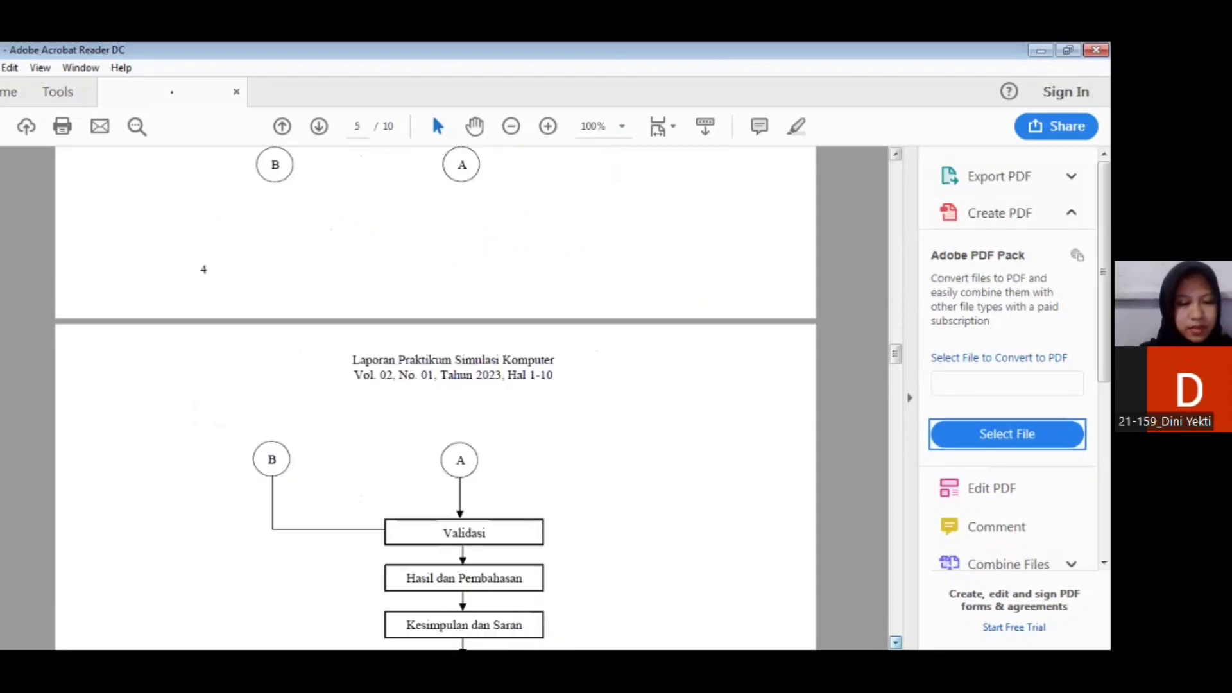
{"action": "scroll", "coordinate": [435, 398], "scroll_direction": "down", "scroll_amount": 1}
{"action": "scroll", "coordinate": [435, 398], "scroll_direction": "down", "scroll_amount": 1}
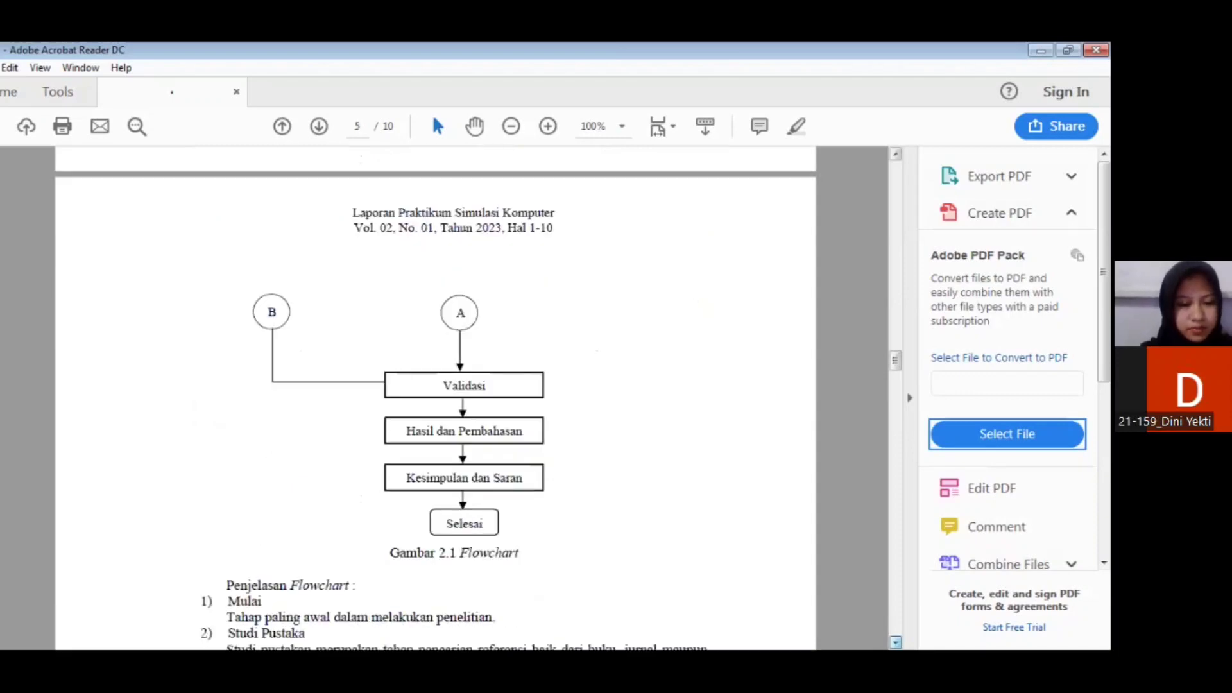
Read points 1 to 6 of the Penjelasan Flowchart section, from Mulai through Pengumpulan Data
{"action": "scroll", "coordinate": [435, 398], "scroll_direction": "down", "scroll_amount": 1}
{"action": "scroll", "coordinate": [435, 398], "scroll_direction": "down", "scroll_amount": 1}
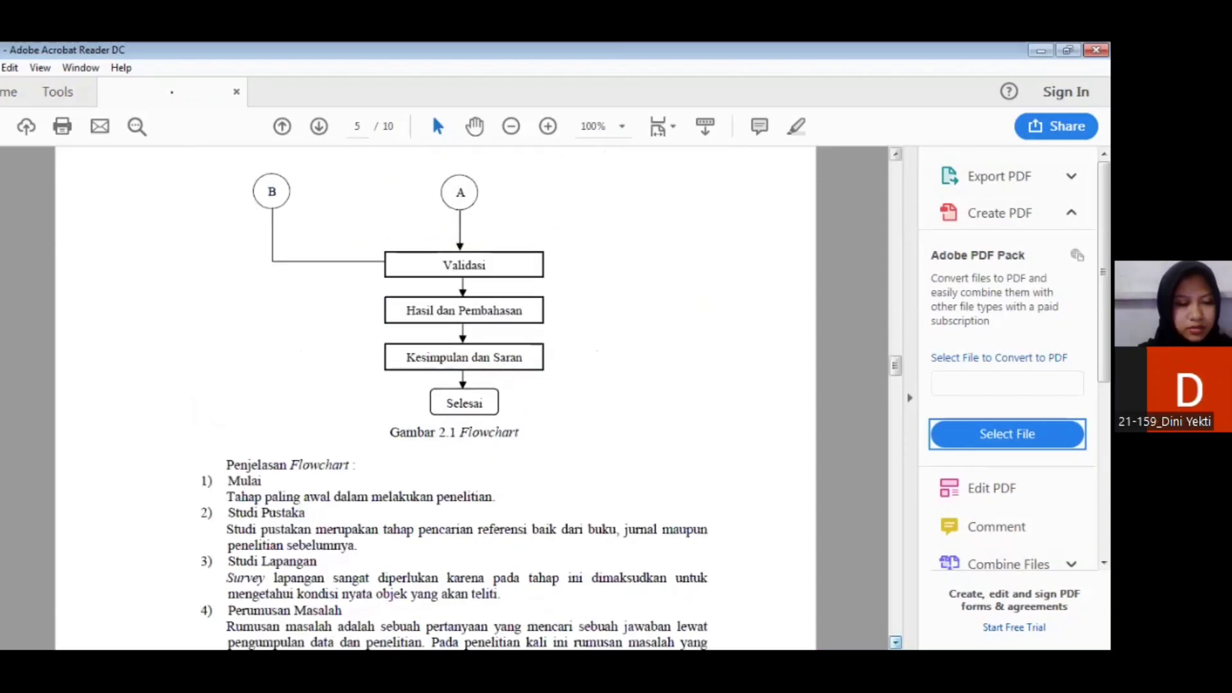
{"action": "scroll", "coordinate": [435, 398], "scroll_direction": "down", "scroll_amount": 1}
{"action": "scroll", "coordinate": [435, 398], "scroll_direction": "down", "scroll_amount": 1}
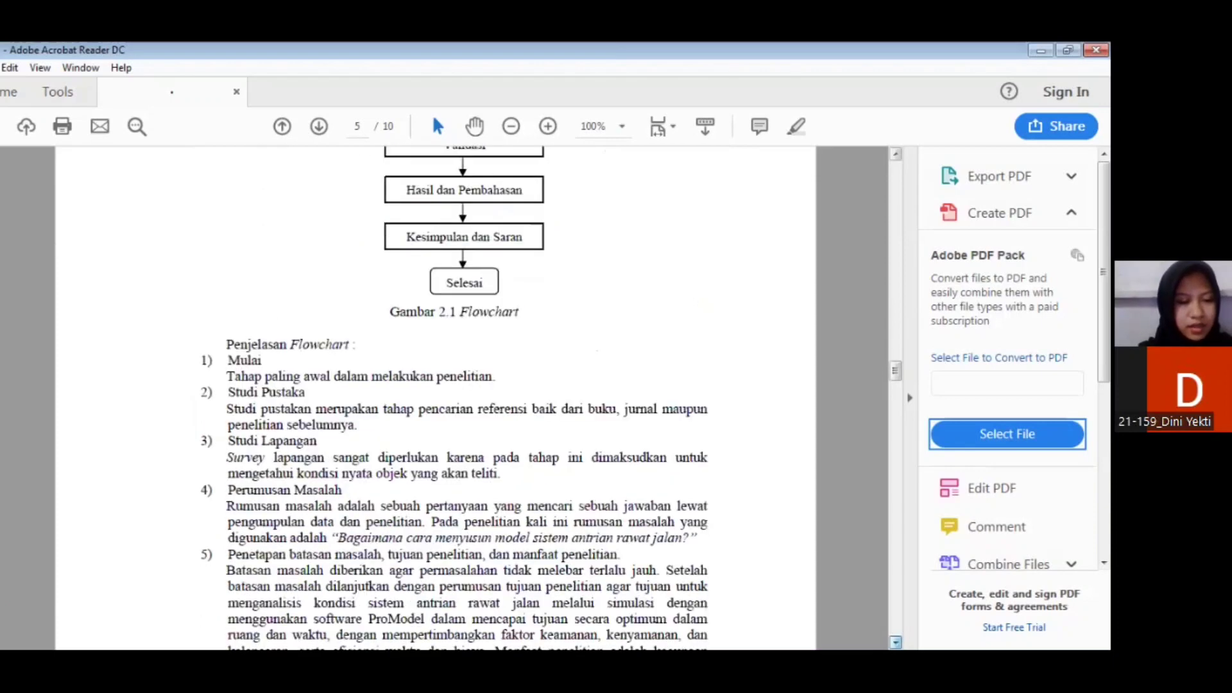
{"action": "scroll", "coordinate": [435, 398], "scroll_direction": "down", "scroll_amount": 1}
{"action": "scroll", "coordinate": [435, 398], "scroll_direction": "down", "scroll_amount": 1}
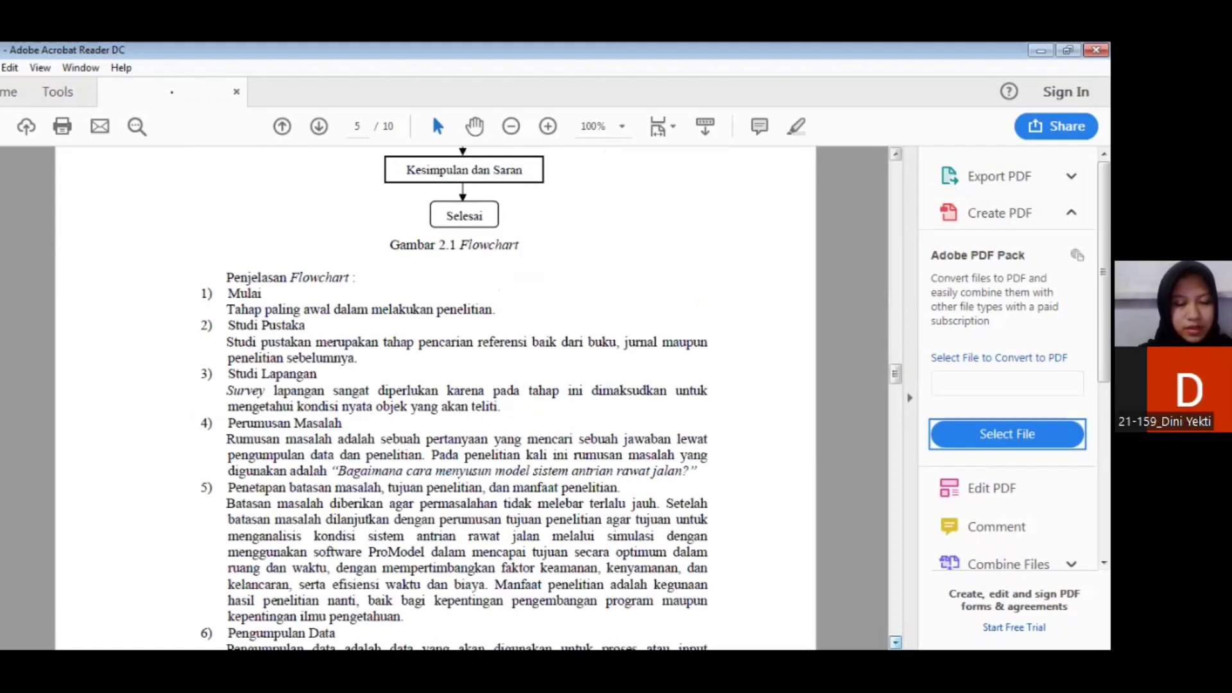
{"action": "scroll", "coordinate": [435, 398], "scroll_direction": "down", "scroll_amount": 1}
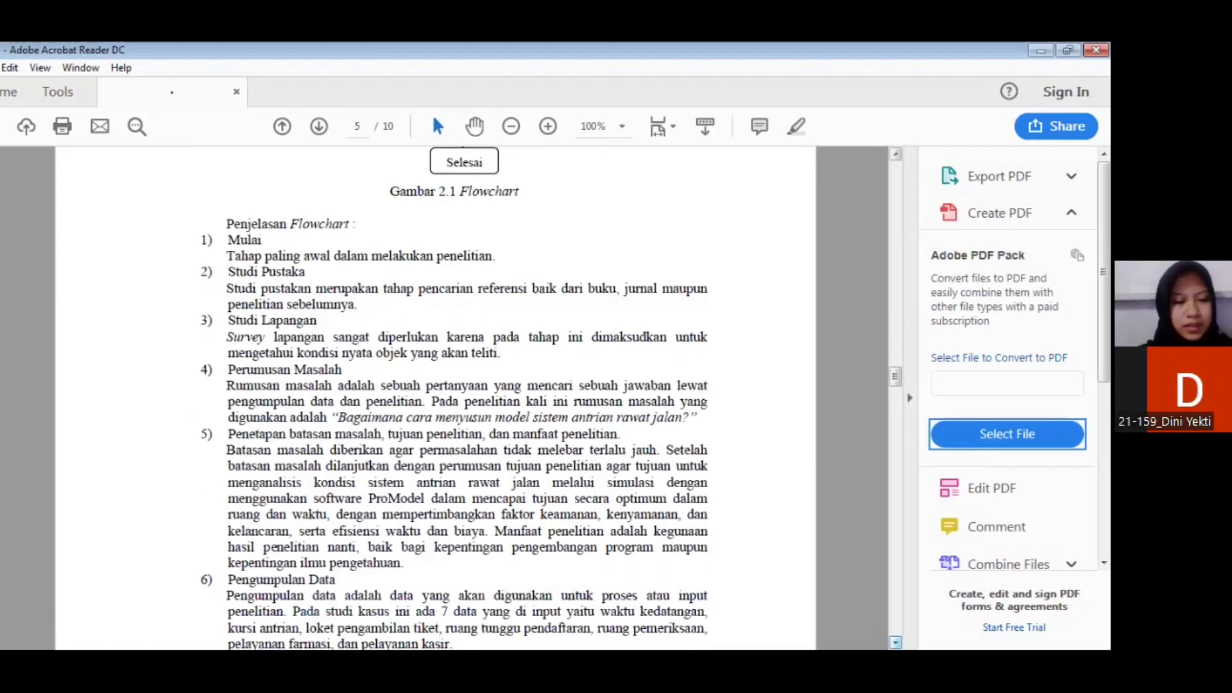
{"action": "scroll", "coordinate": [435, 398], "scroll_direction": "down", "scroll_amount": 1}
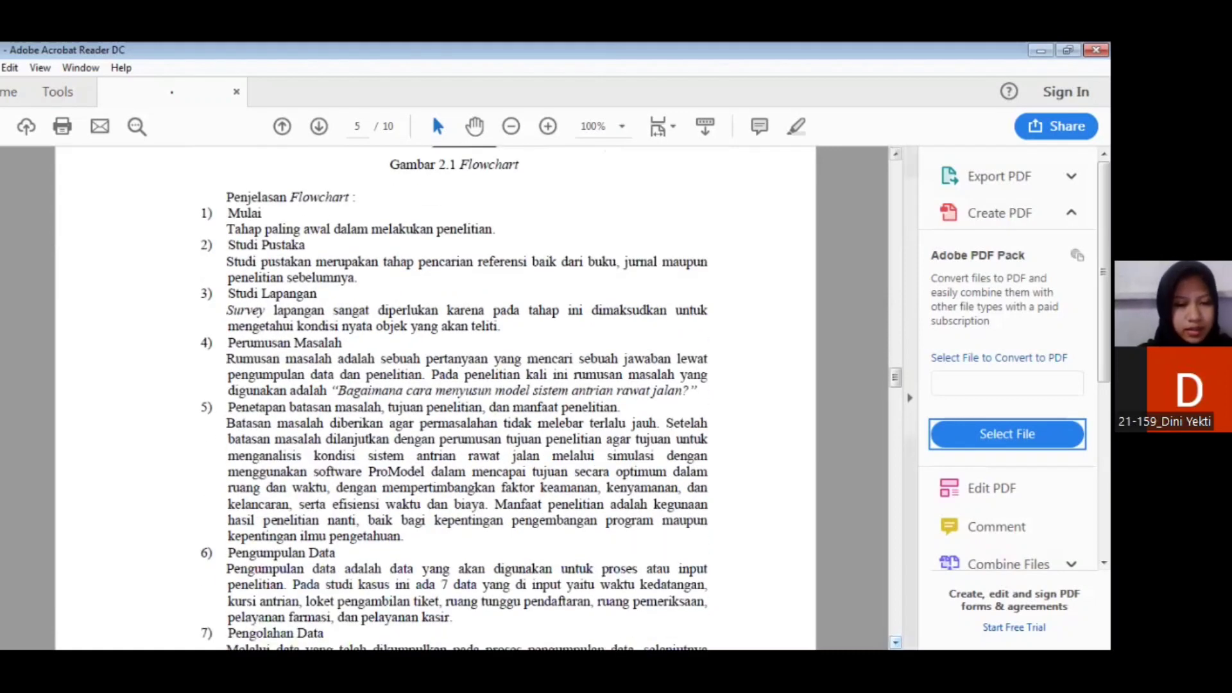
Read the remaining Penjelasan Flowchart points across pages 5 and 6, from Pengolahan Data through Selesai
{"action": "scroll", "coordinate": [435, 398], "scroll_direction": "down", "scroll_amount": 1}
{"action": "scroll", "coordinate": [435, 398], "scroll_direction": "down", "scroll_amount": 2}
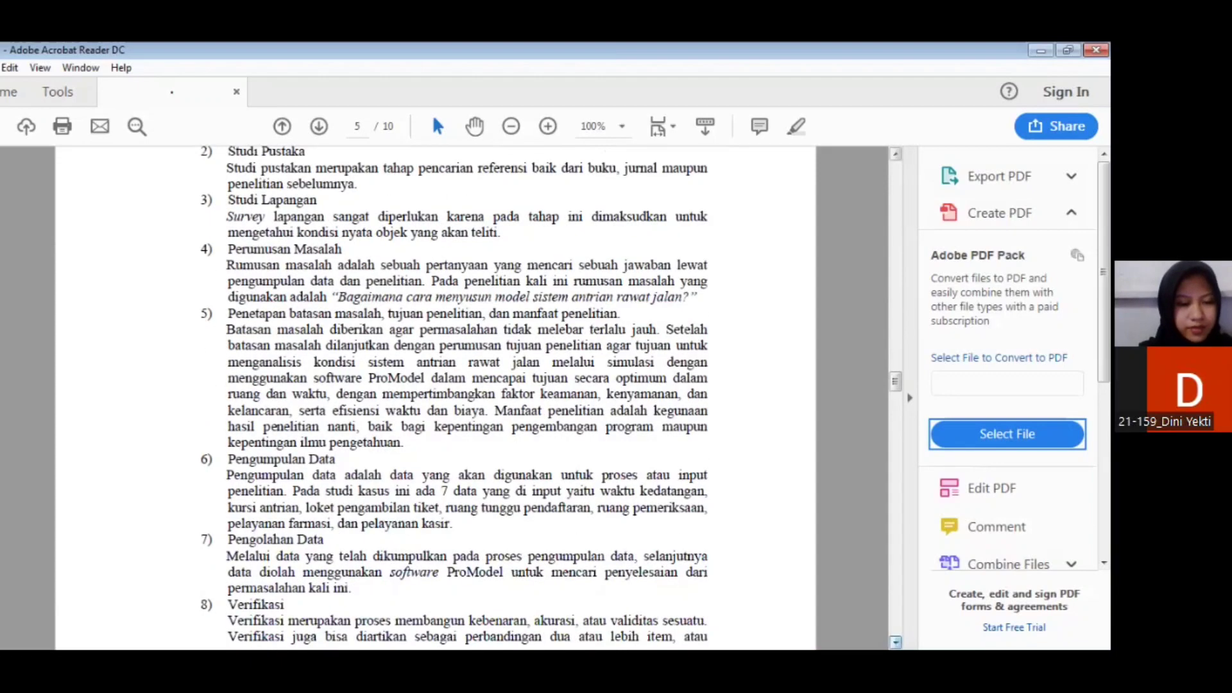
{"action": "scroll", "coordinate": [435, 398], "scroll_direction": "down", "scroll_amount": 2}
{"action": "scroll", "coordinate": [435, 398], "scroll_direction": "down", "scroll_amount": 3}
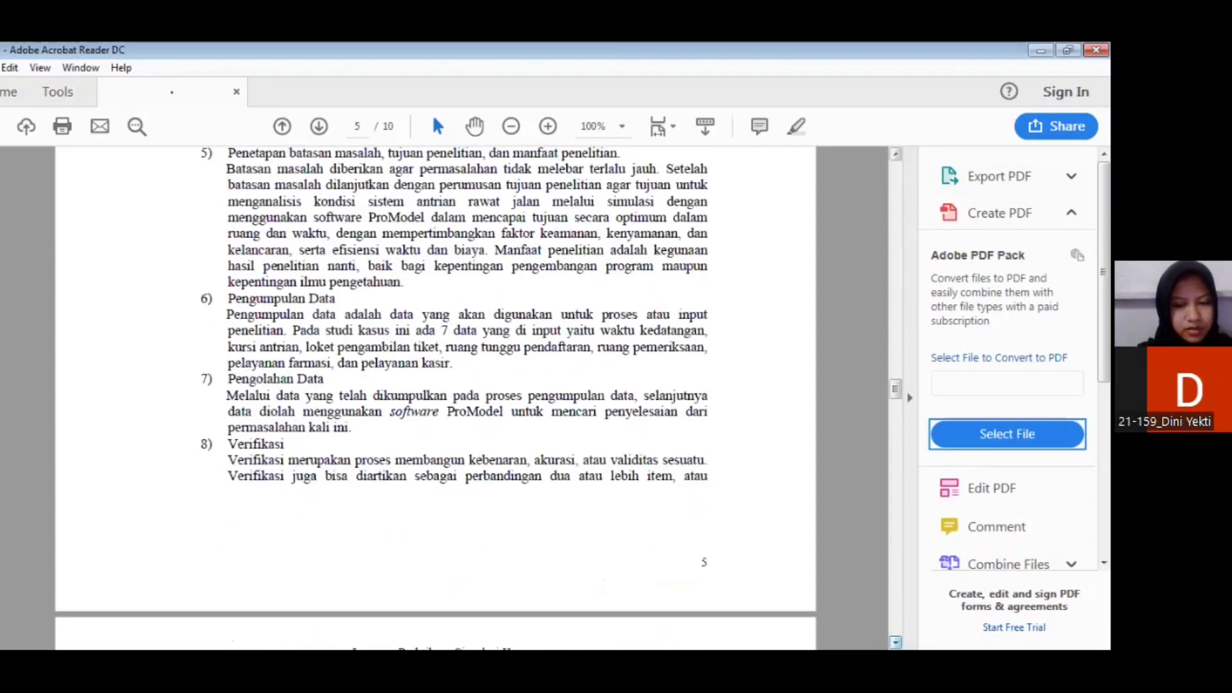
{"action": "scroll", "coordinate": [436, 398], "scroll_direction": "down", "scroll_amount": 8}
{"action": "scroll", "coordinate": [435, 398], "scroll_direction": "down", "scroll_amount": 4}
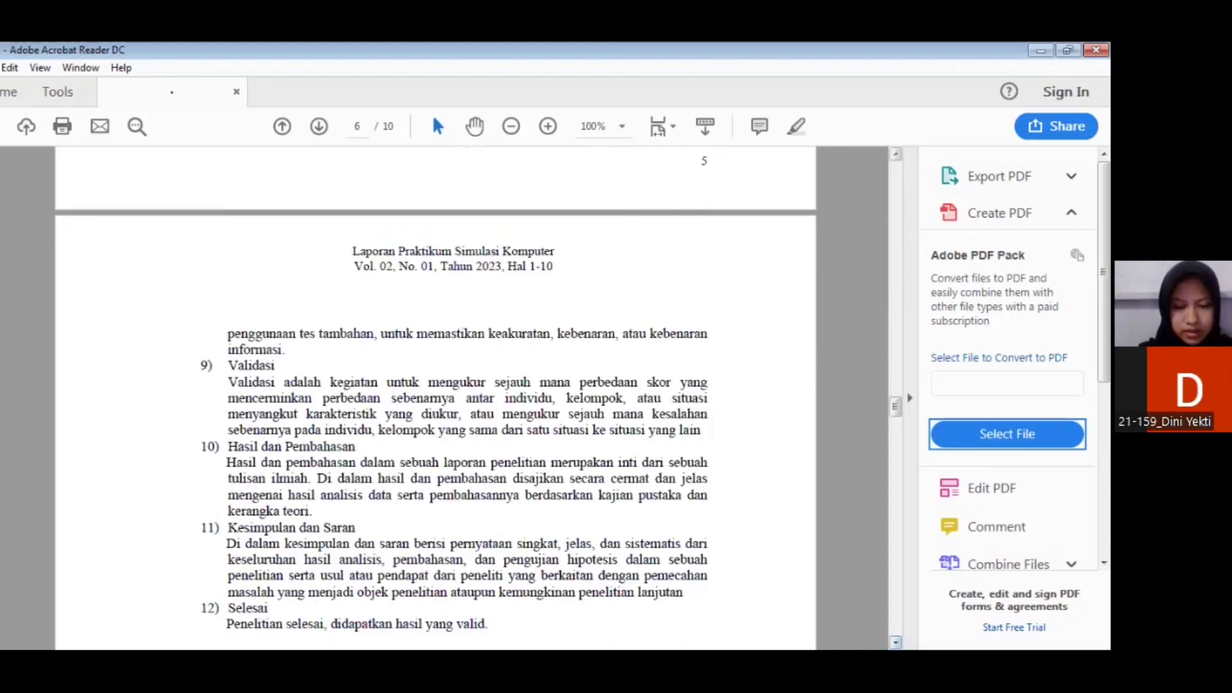
{"action": "scroll", "coordinate": [436, 398], "scroll_direction": "down", "scroll_amount": 1}
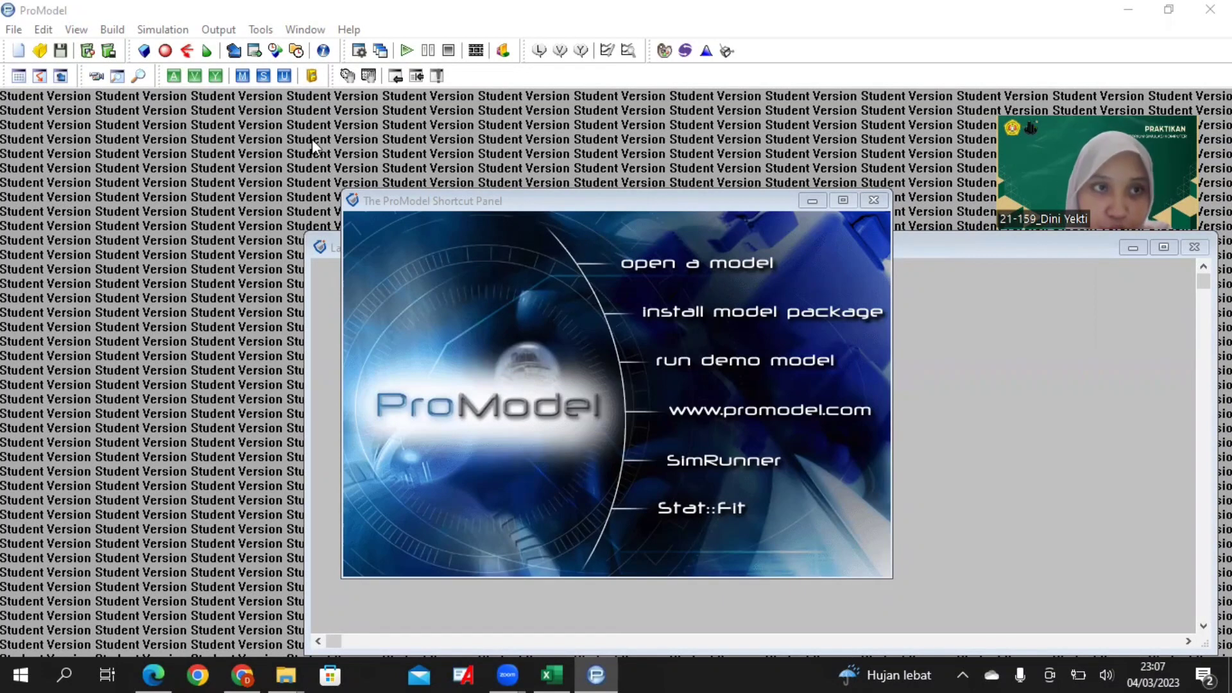
In ProModel, create a new model titled "Promodel kelompok 41"
{"action": "left_click", "coordinate": [19, 30]}
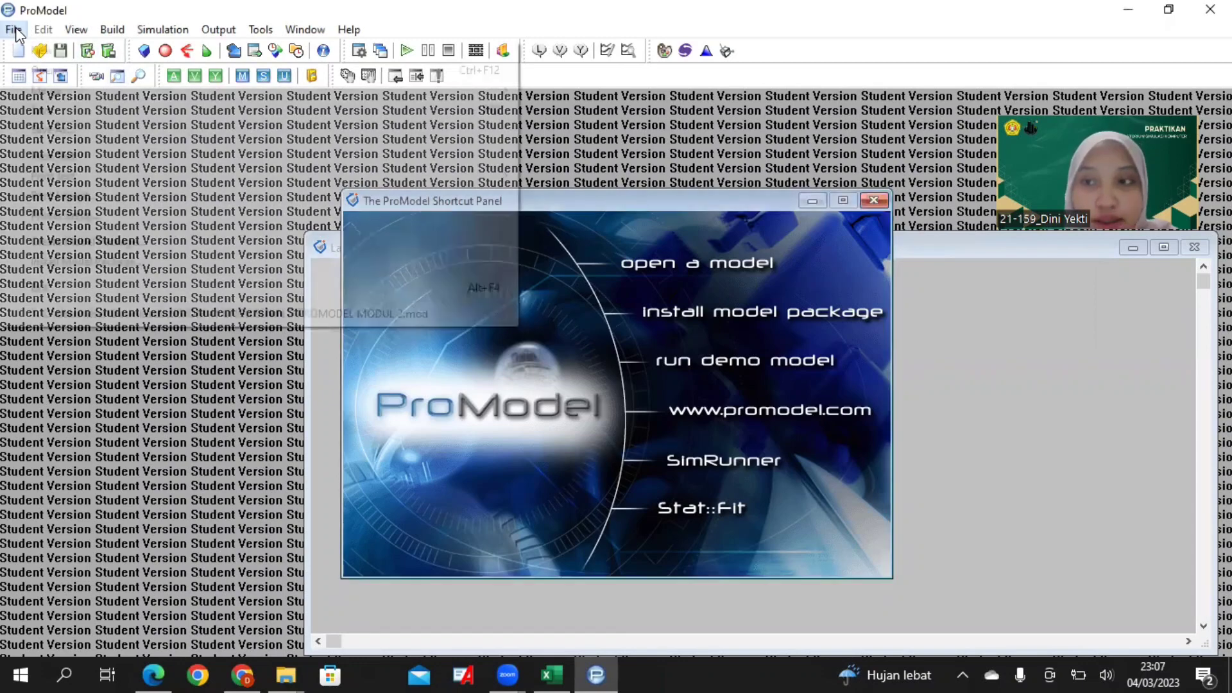
{"action": "left_click", "coordinate": [40, 52]}
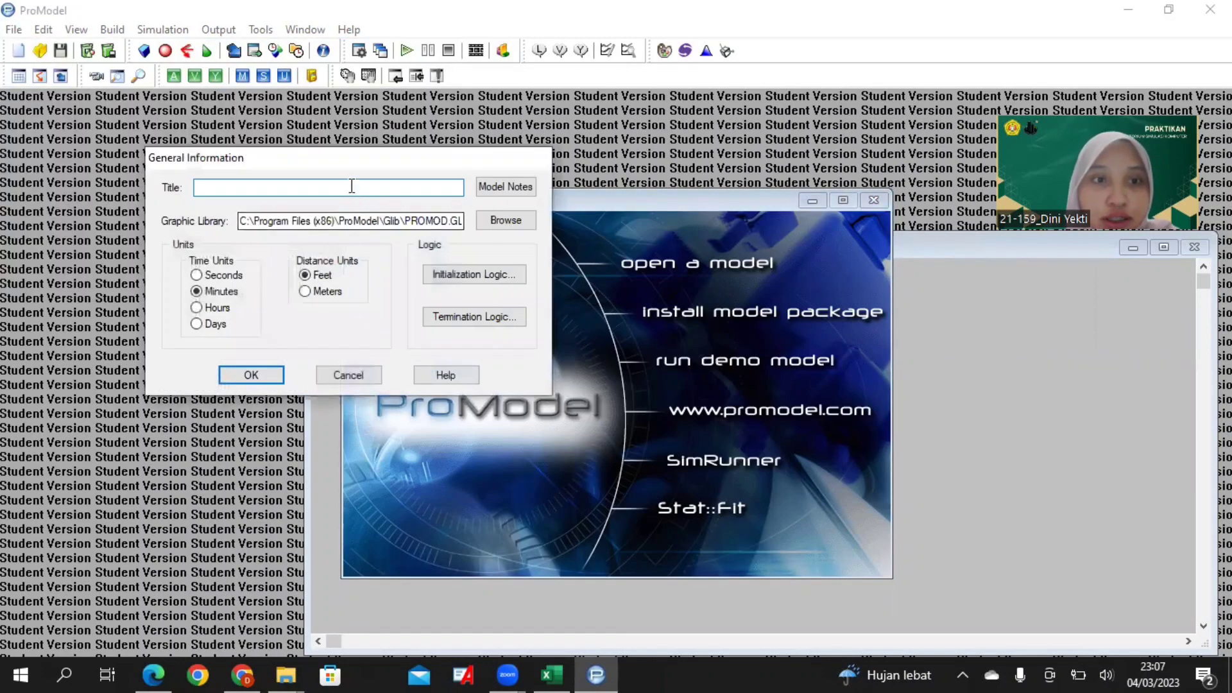
{"action": "type", "text": "Promodel"}
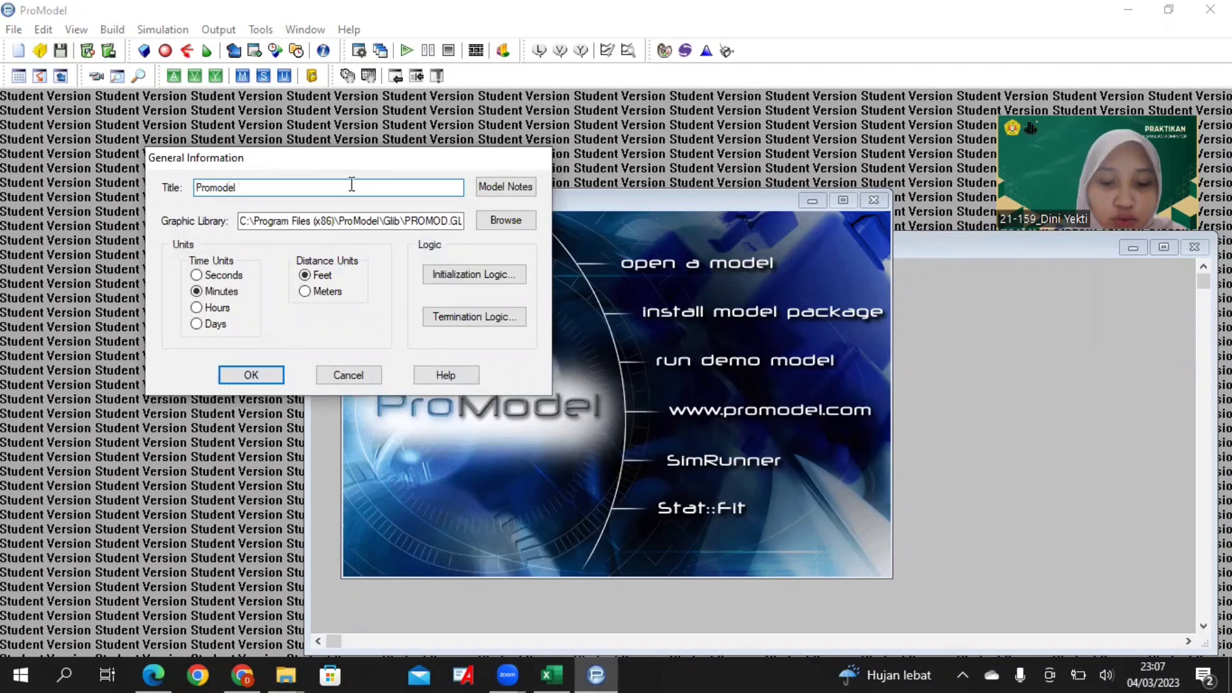
{"action": "type", "text": " kelompok 41"}
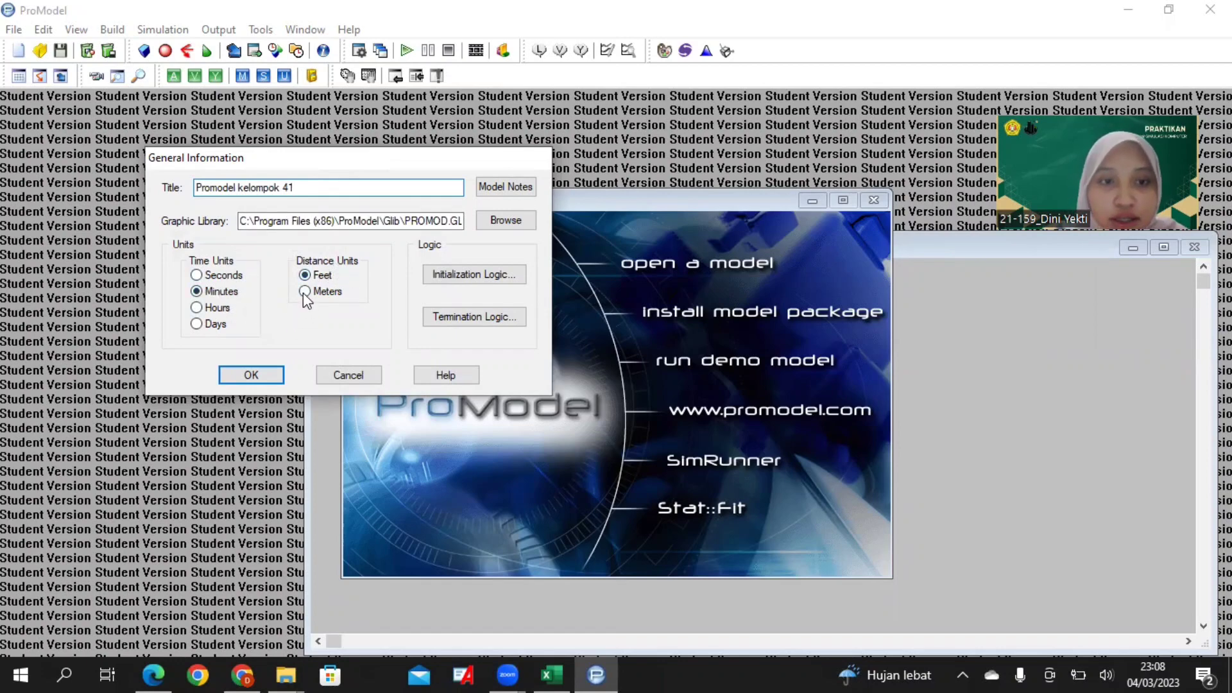
{"action": "left_click", "coordinate": [251, 375]}
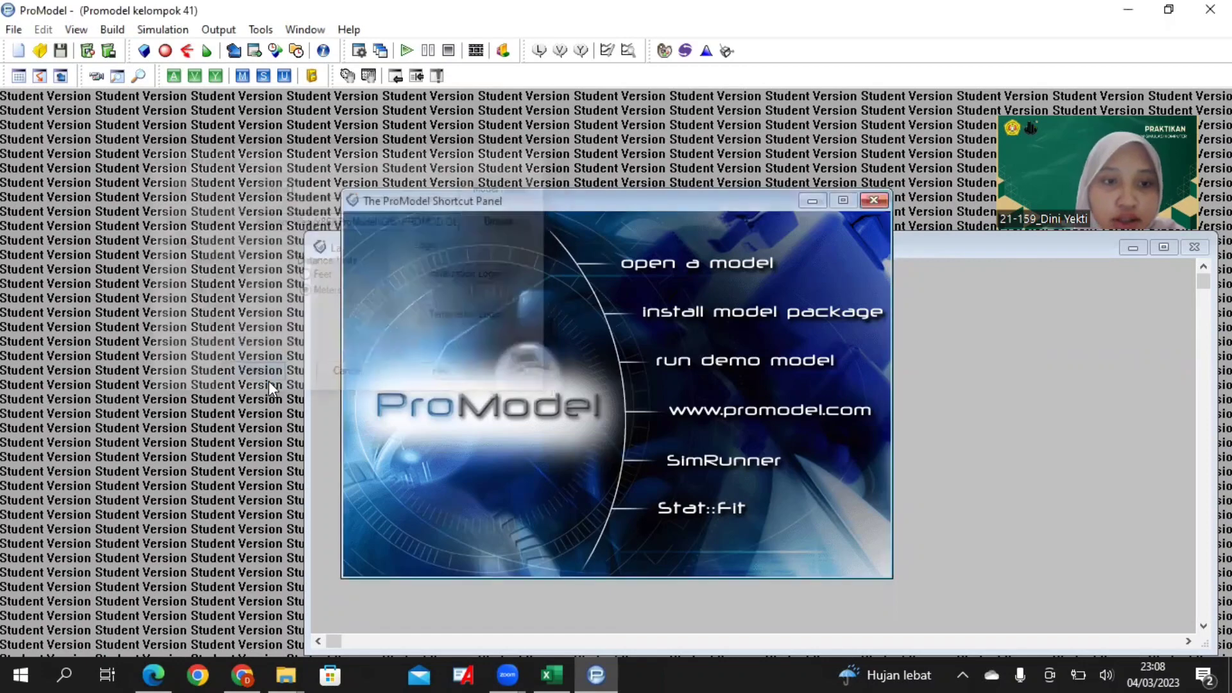
Start defining locations and place an enlarged worker icon in the upper-left area of the layout as the first location
{"action": "left_click", "coordinate": [113, 29]}
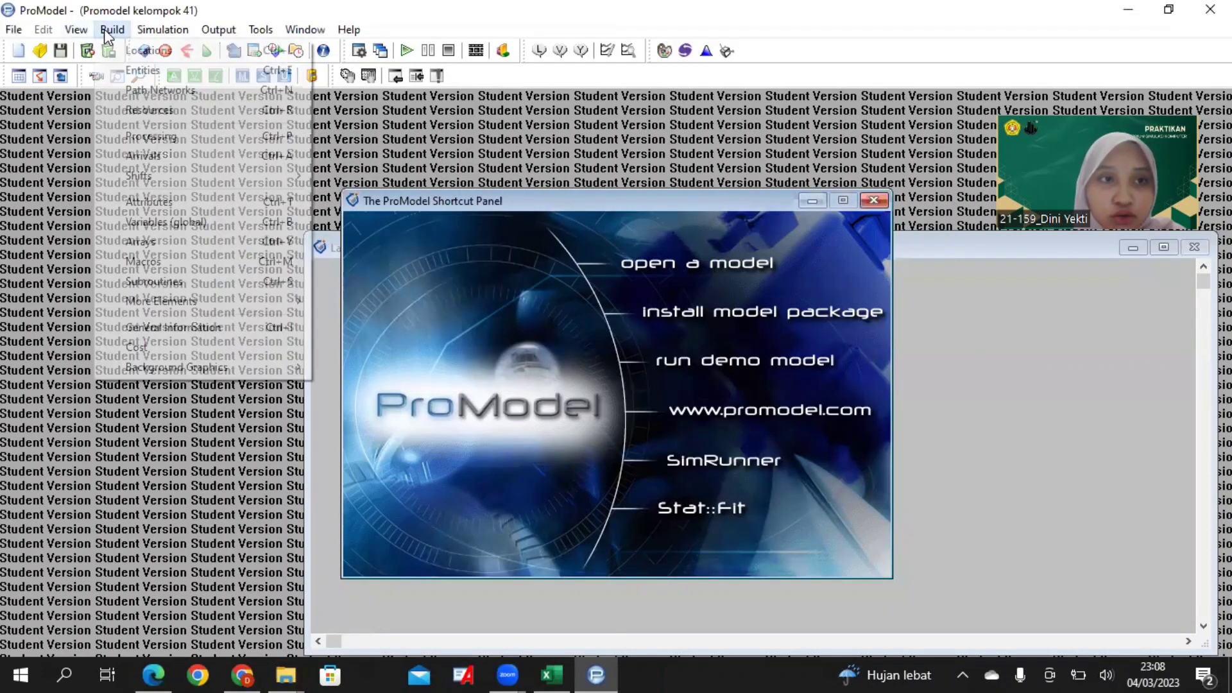
{"action": "left_click", "coordinate": [153, 51]}
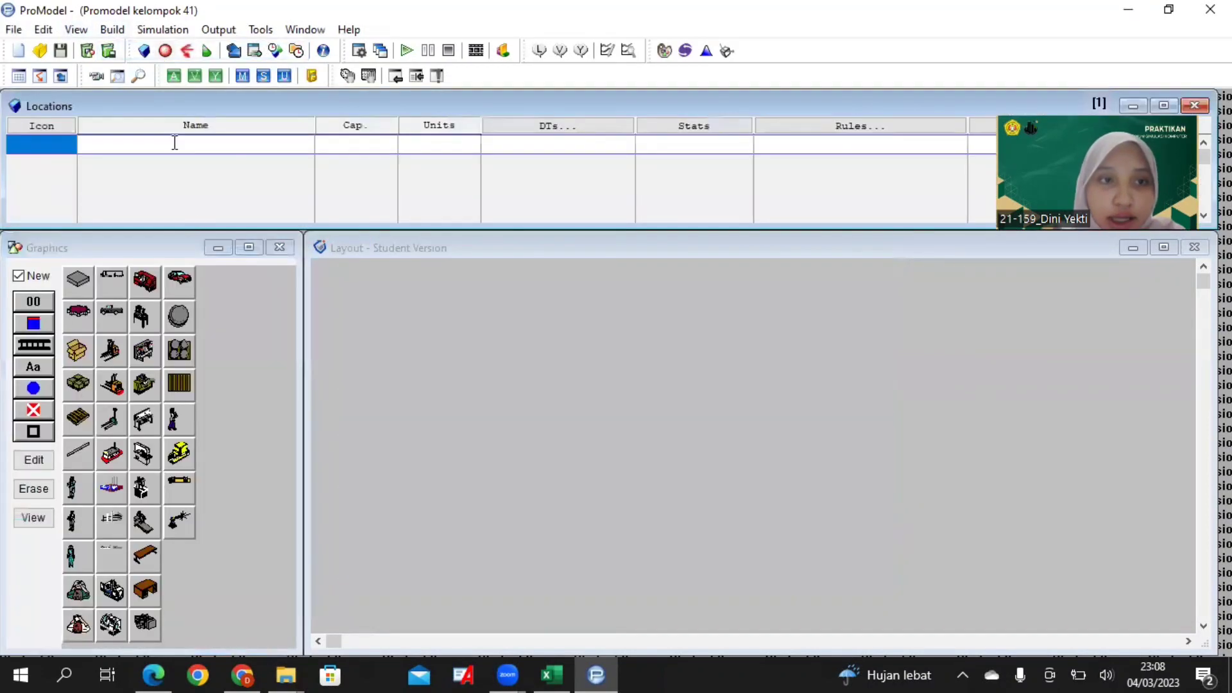
{"action": "left_click", "coordinate": [77, 556]}
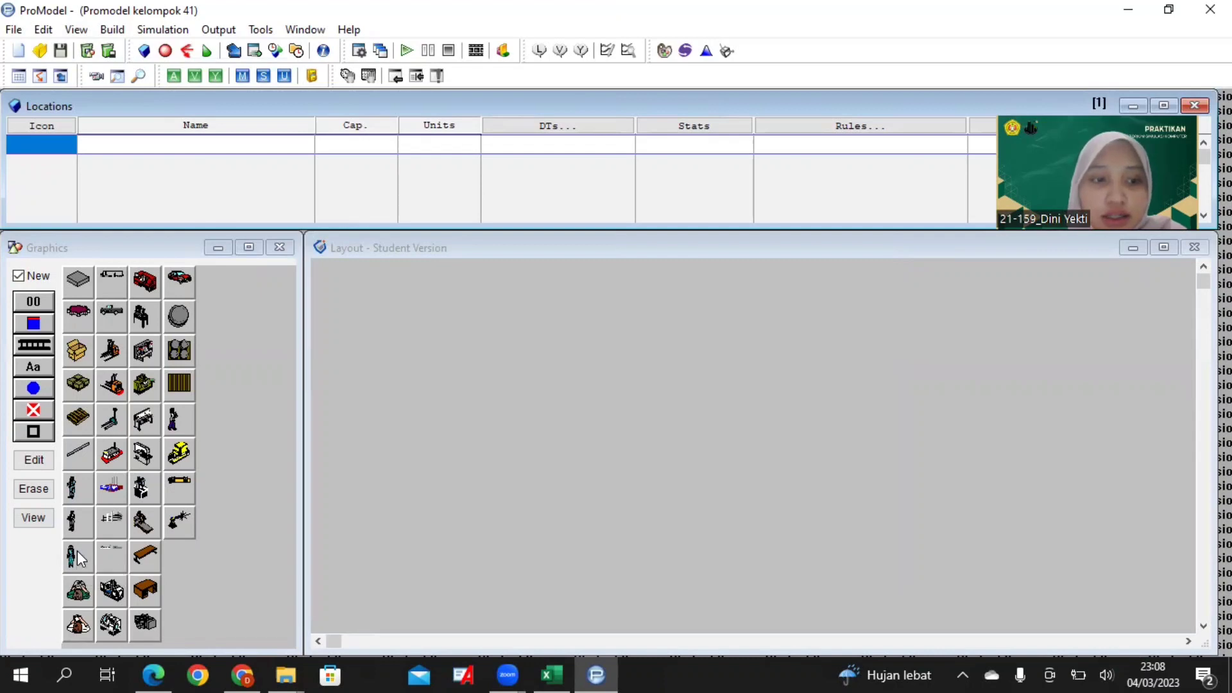
{"action": "left_click", "coordinate": [396, 314]}
{"action": "left_click_drag", "start_coordinate": [406, 325], "coordinate": [500, 426]}
{"action": "left_click_drag", "start_coordinate": [421, 347], "coordinate": [413, 342]}
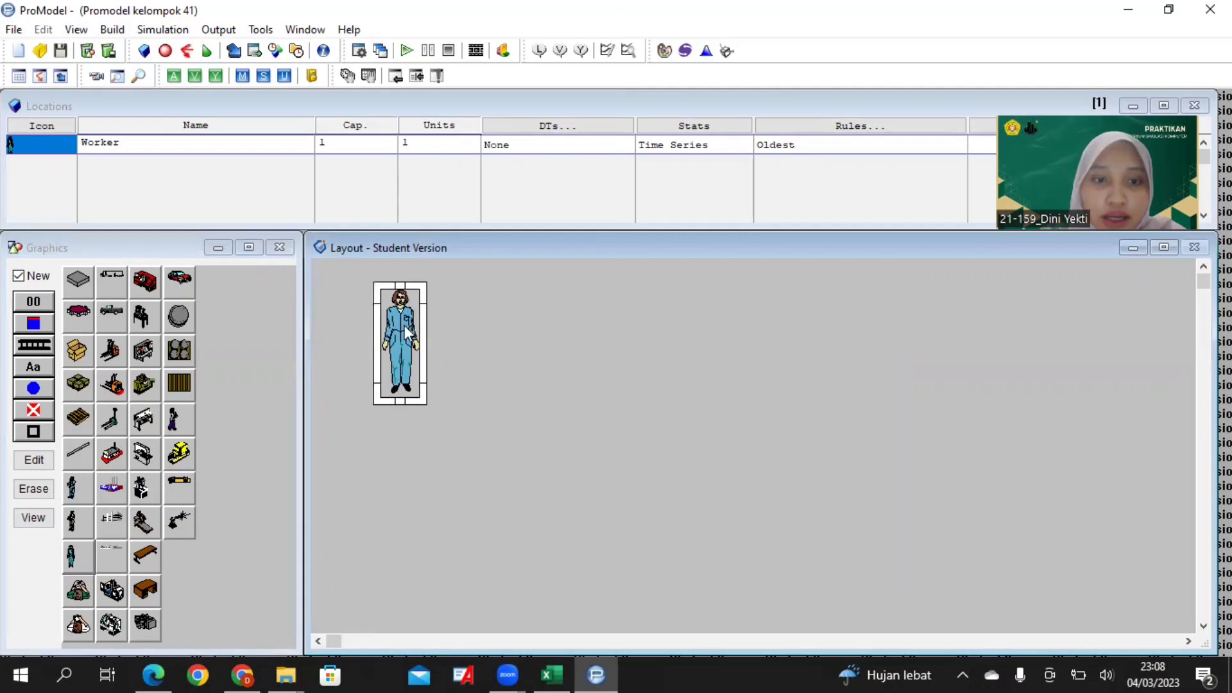
Add a name label beneath the worker icon as part of the same location and rename the location Kedatangan
{"action": "left_click", "coordinate": [40, 277]}
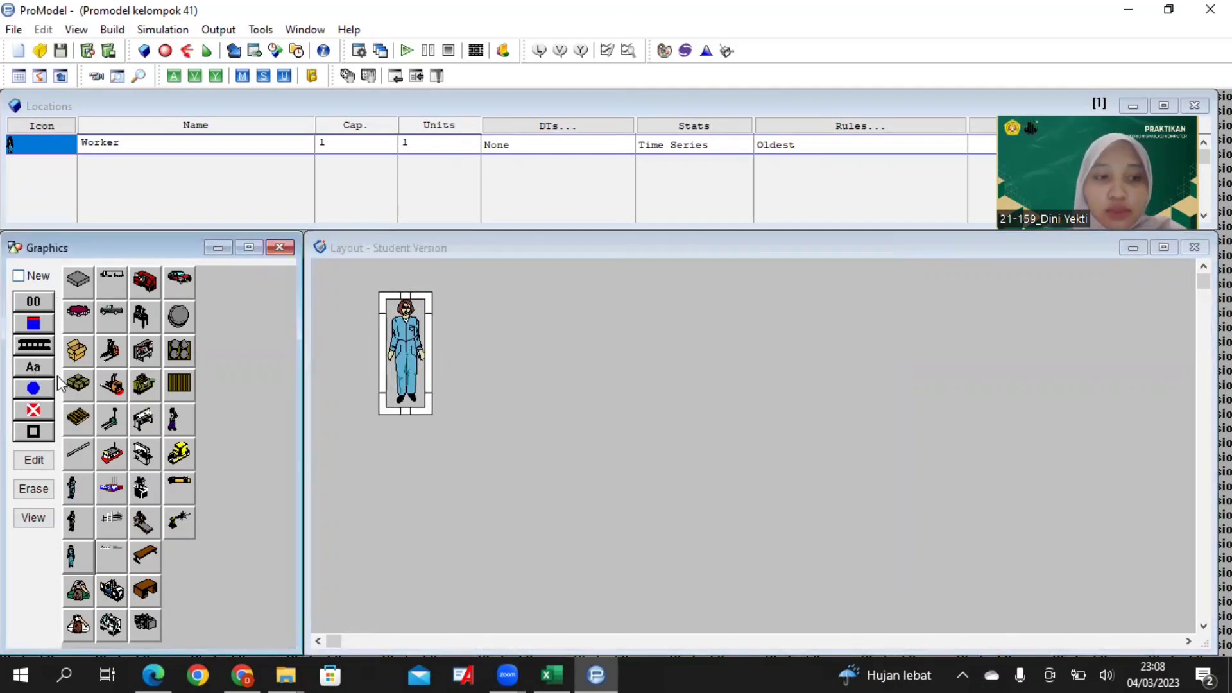
{"action": "left_click", "coordinate": [36, 372]}
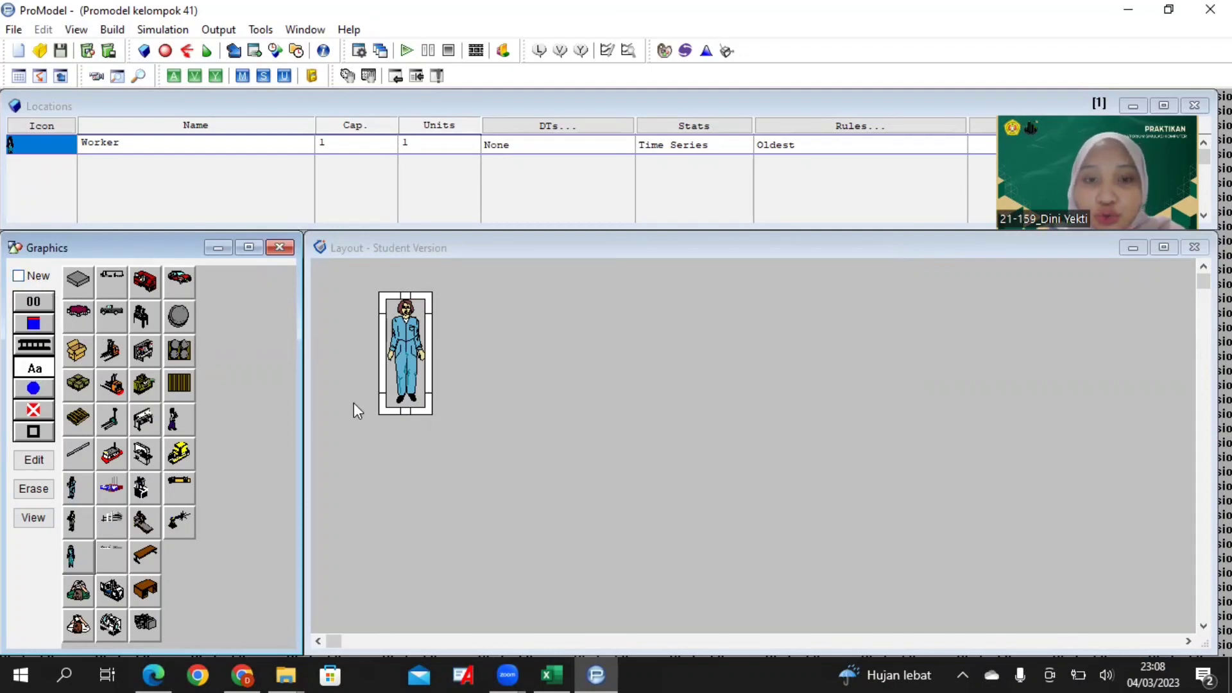
{"action": "left_click", "coordinate": [404, 438]}
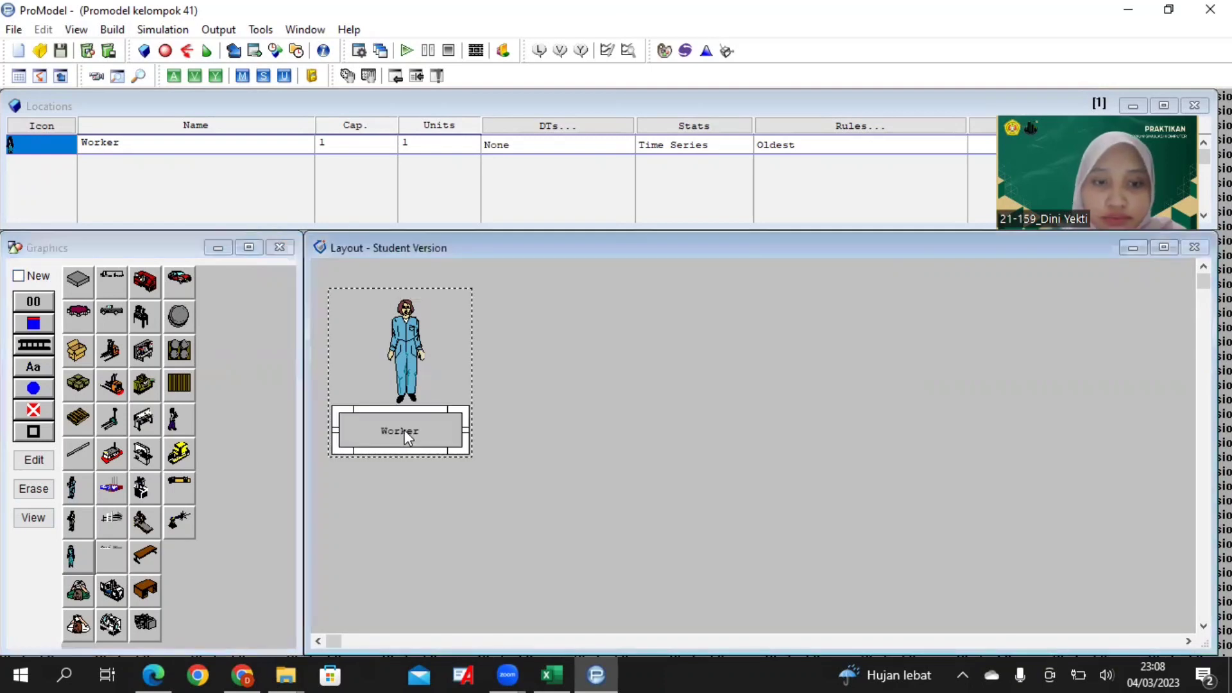
{"action": "left_click", "coordinate": [143, 144]}
{"action": "left_click_drag", "start_coordinate": [143, 144], "coordinate": [82, 146]}
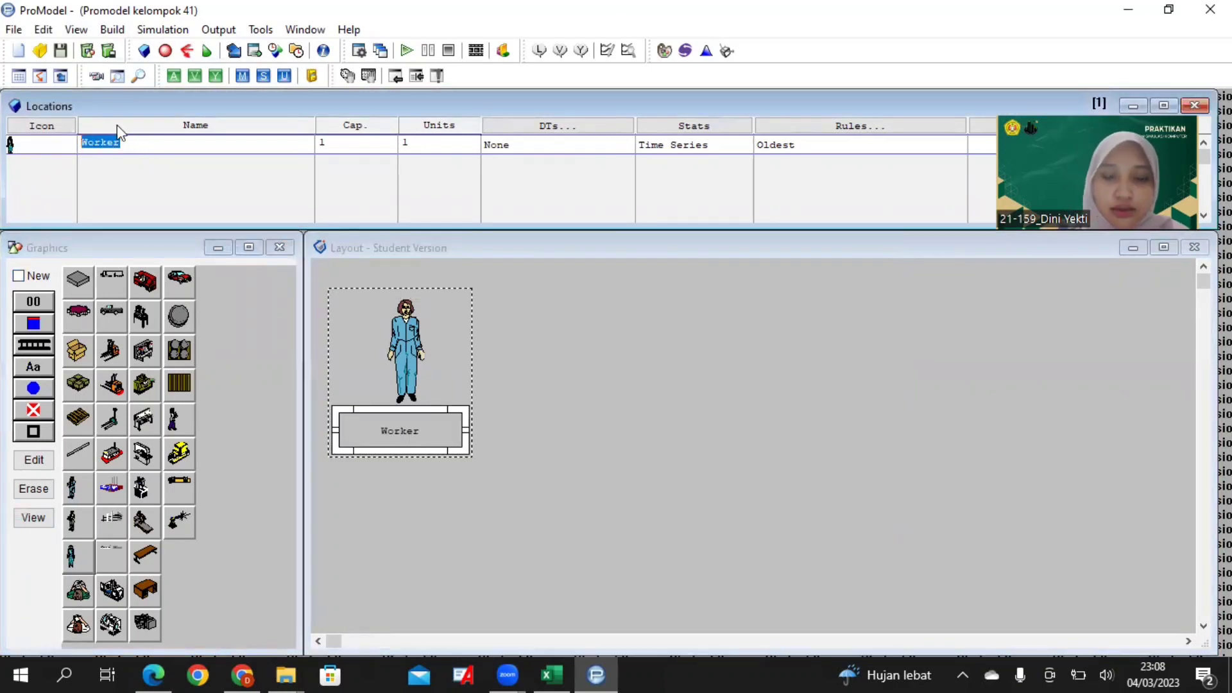
{"action": "type", "text": "Kedatangan"}
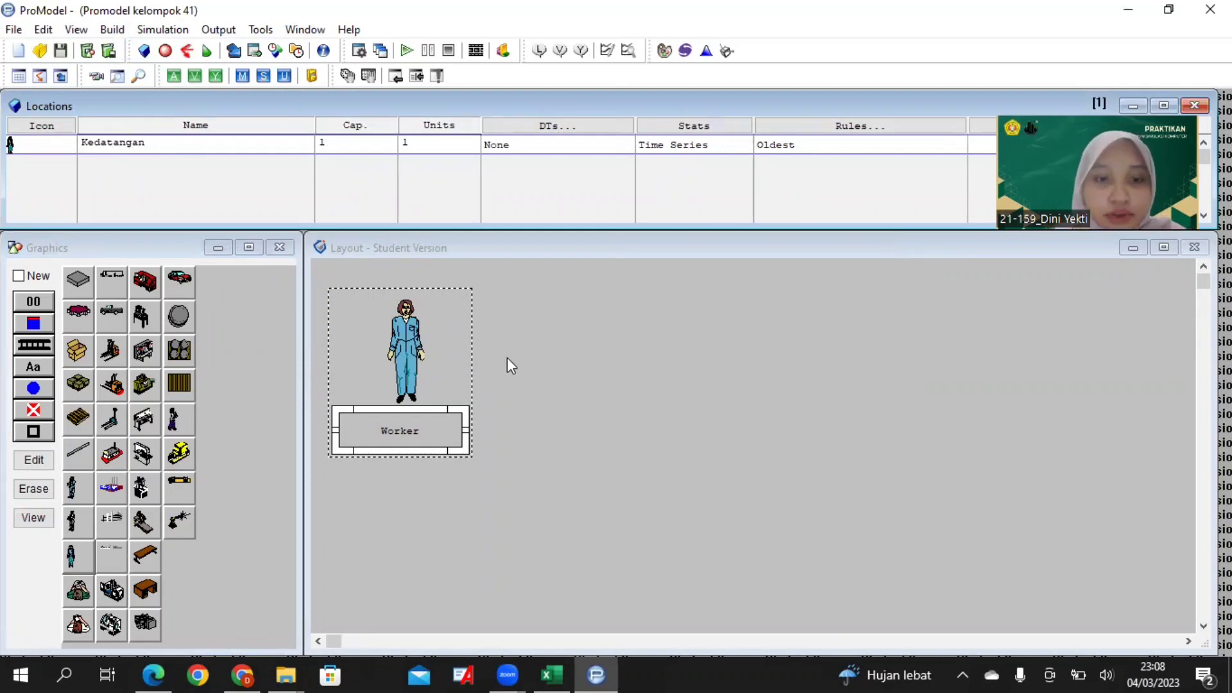
{"action": "left_click", "coordinate": [545, 357]}
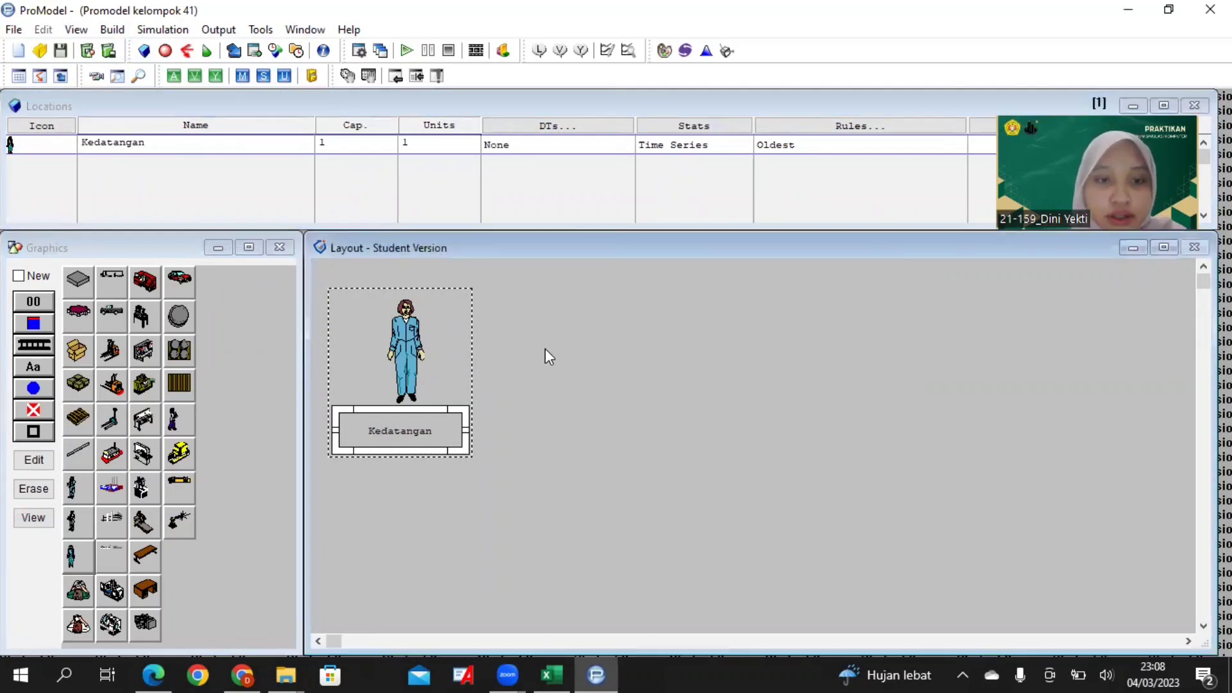
Add a new location with the dark red gear icon to the right of Kedatangan, enlarging and repositioning it in the layout
{"action": "left_click", "coordinate": [37, 276]}
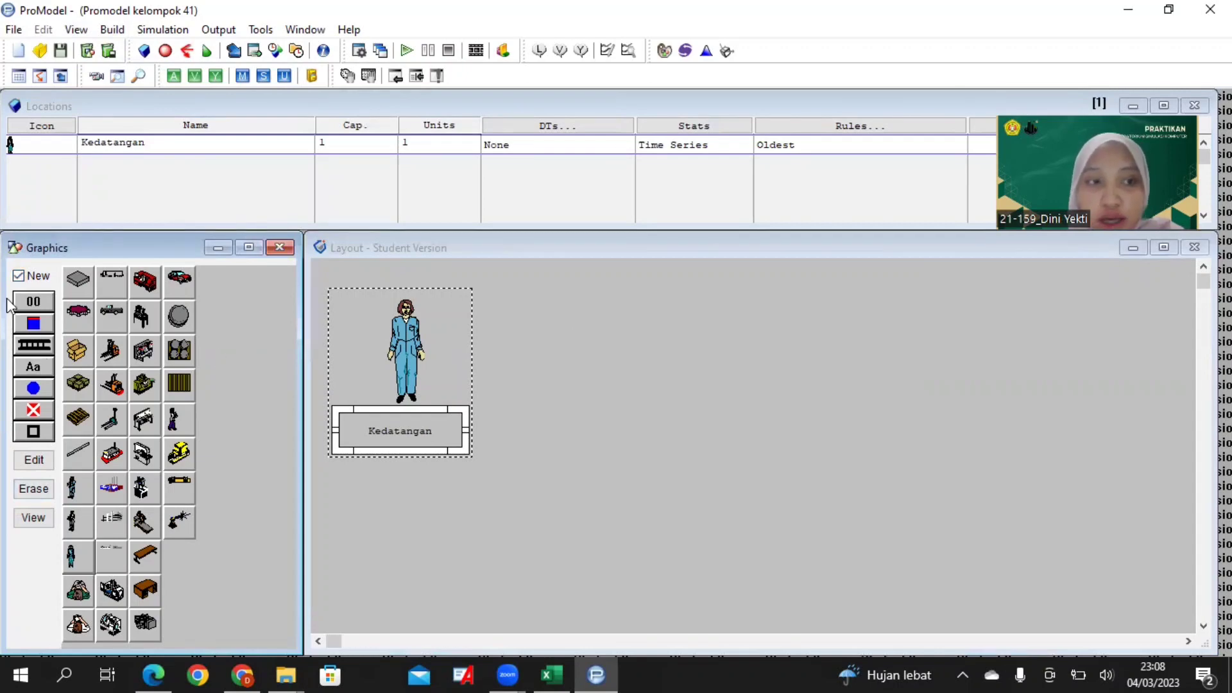
{"action": "left_click", "coordinate": [78, 312]}
{"action": "left_click", "coordinate": [569, 311]}
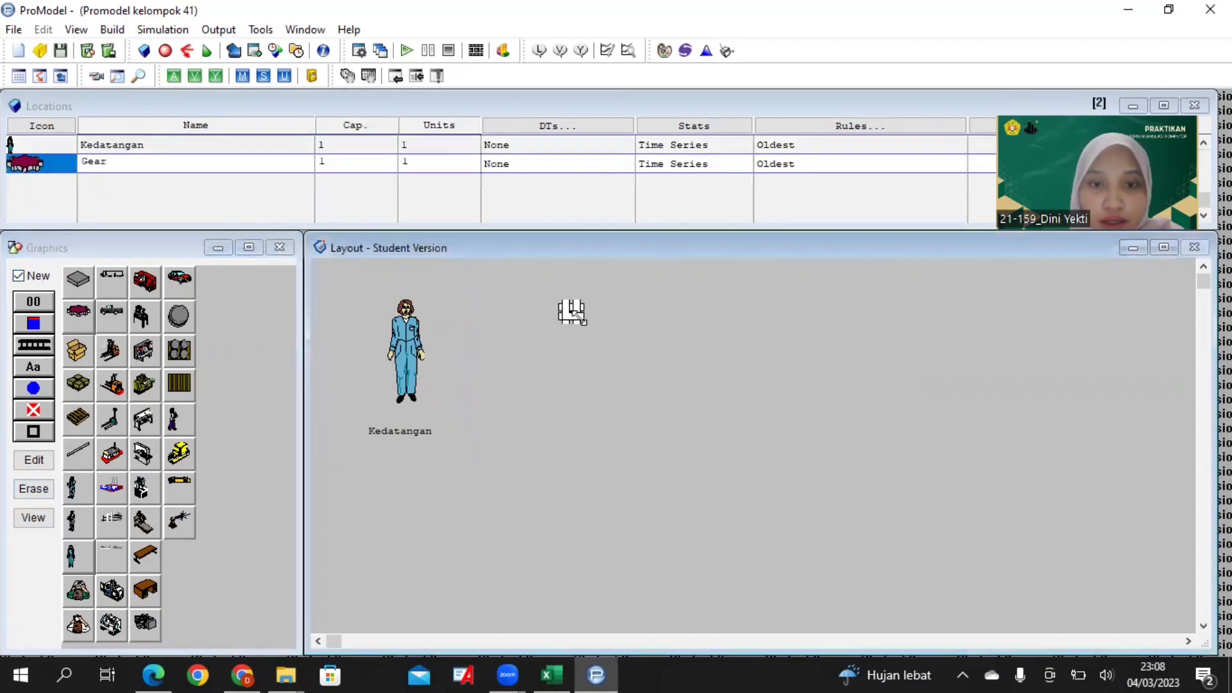
{"action": "left_click_drag", "start_coordinate": [582, 323], "coordinate": [713, 402]}
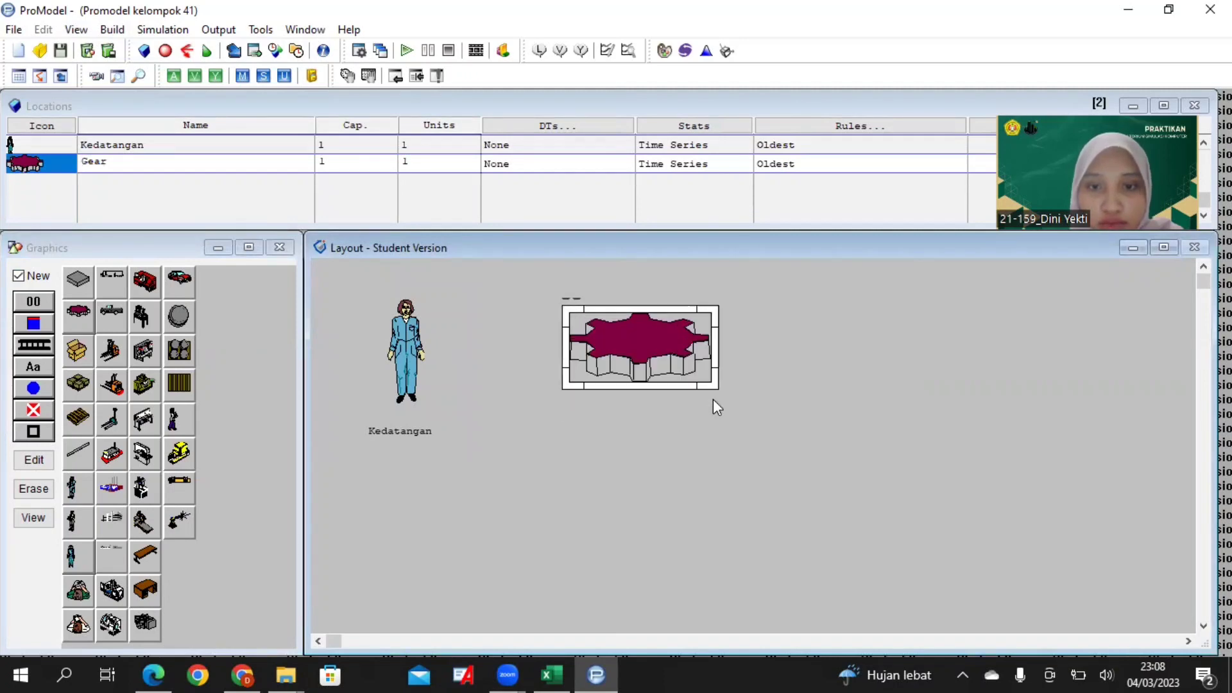
{"action": "left_click_drag", "start_coordinate": [706, 359], "coordinate": [610, 365]}
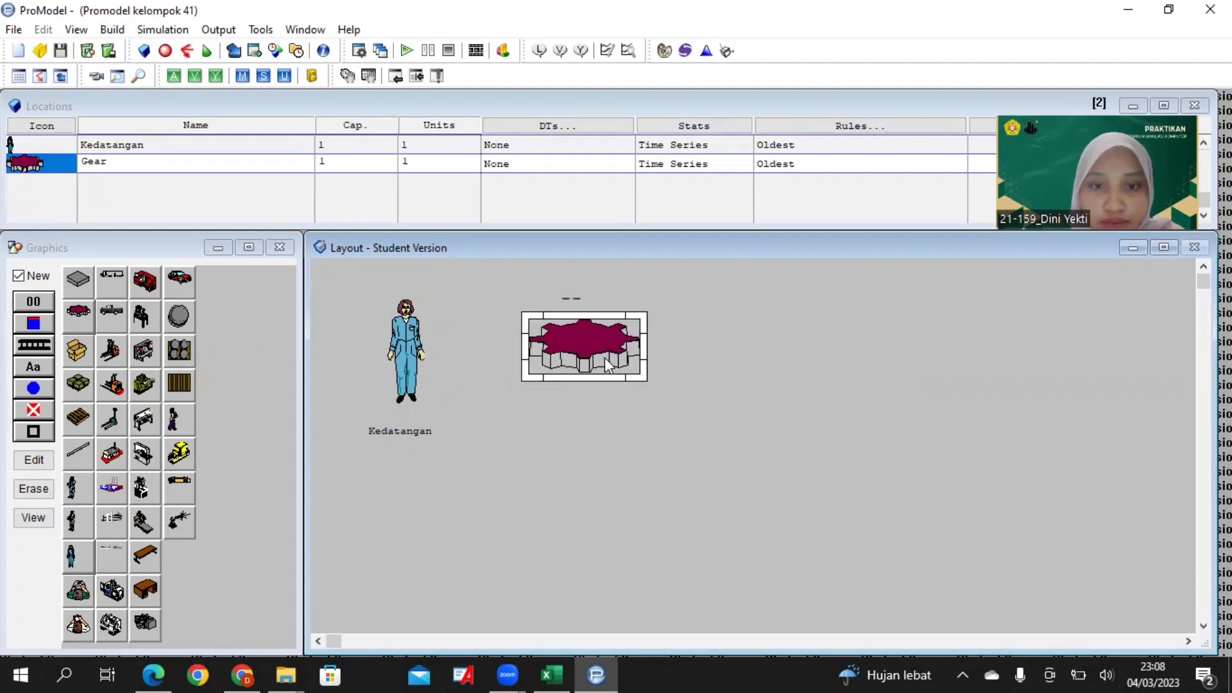
Add a name label beneath the gear icon as part of the same location and rename the location Menunggu_Kursi_Antrian
{"action": "left_click", "coordinate": [21, 283]}
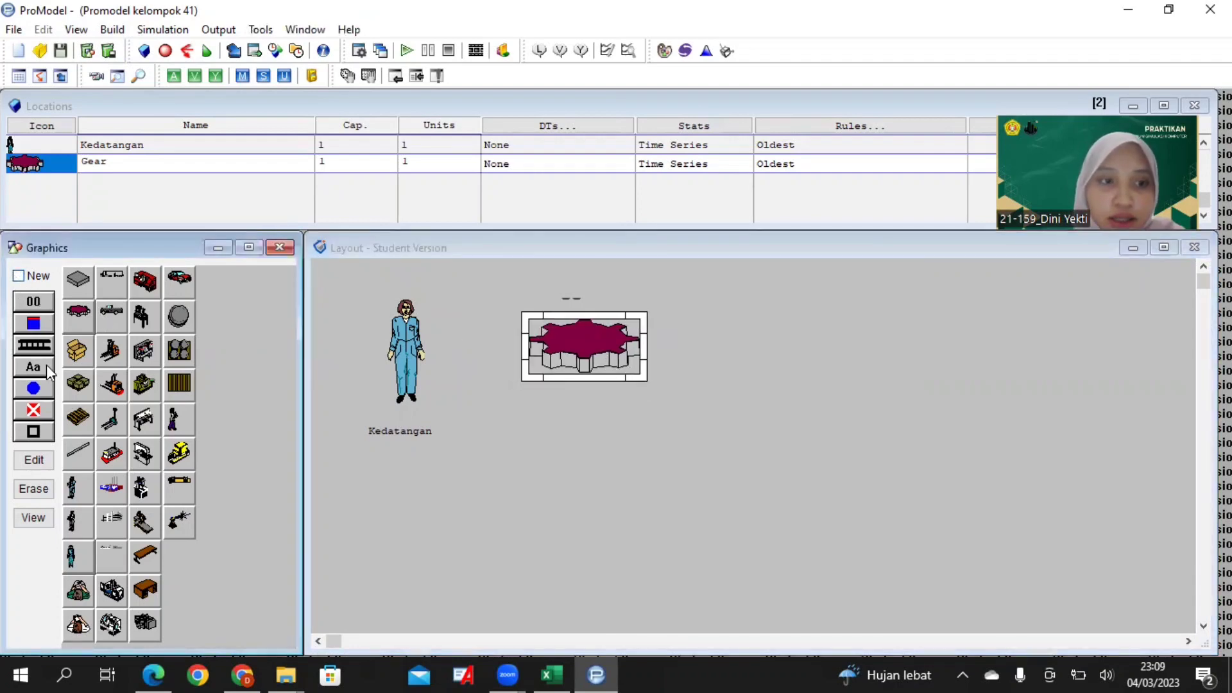
{"action": "left_click", "coordinate": [47, 367]}
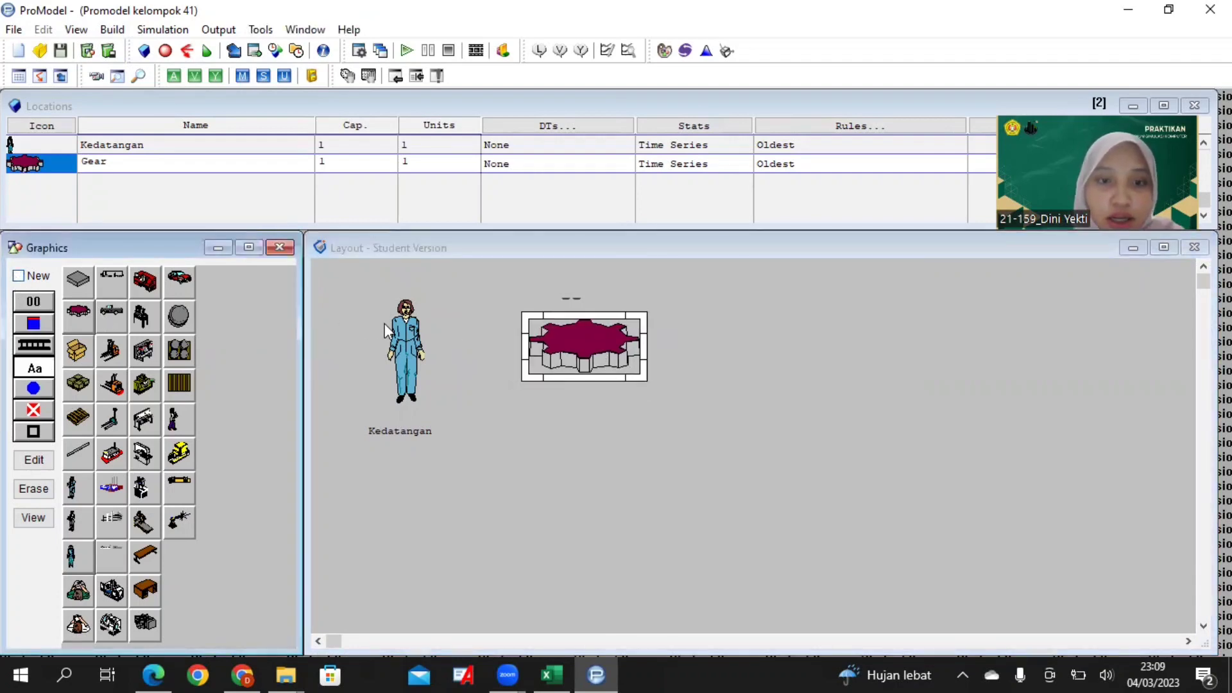
{"action": "left_click", "coordinate": [579, 405]}
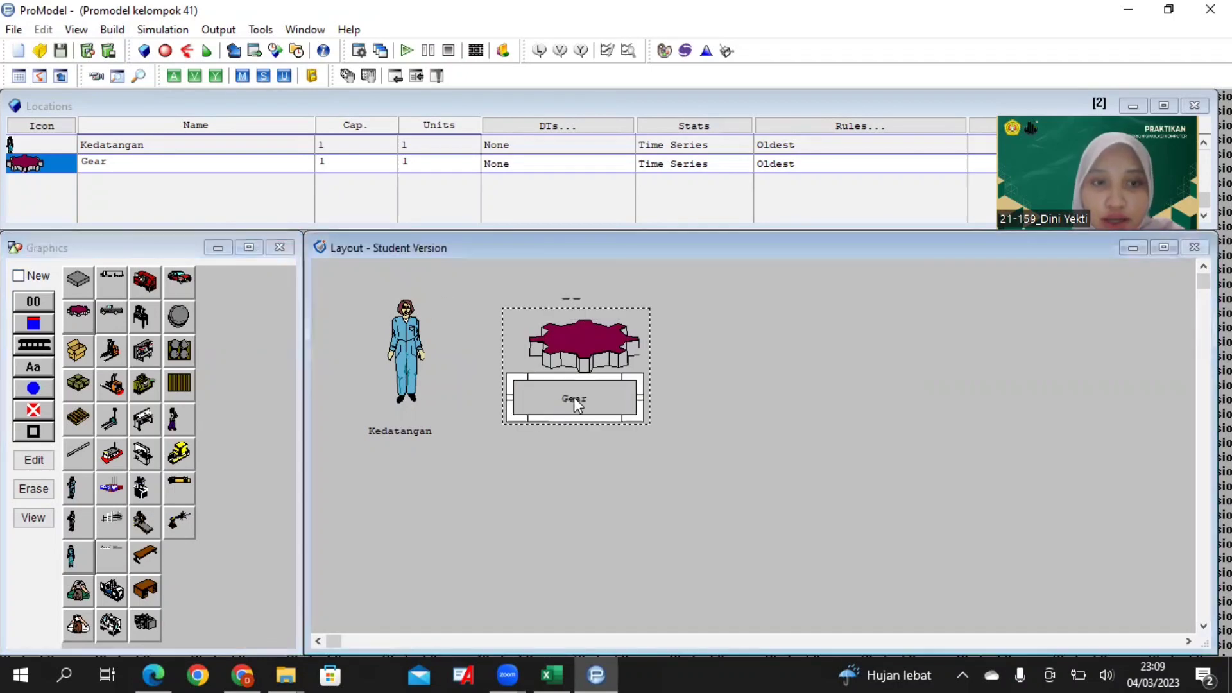
{"action": "left_click", "coordinate": [244, 162]}
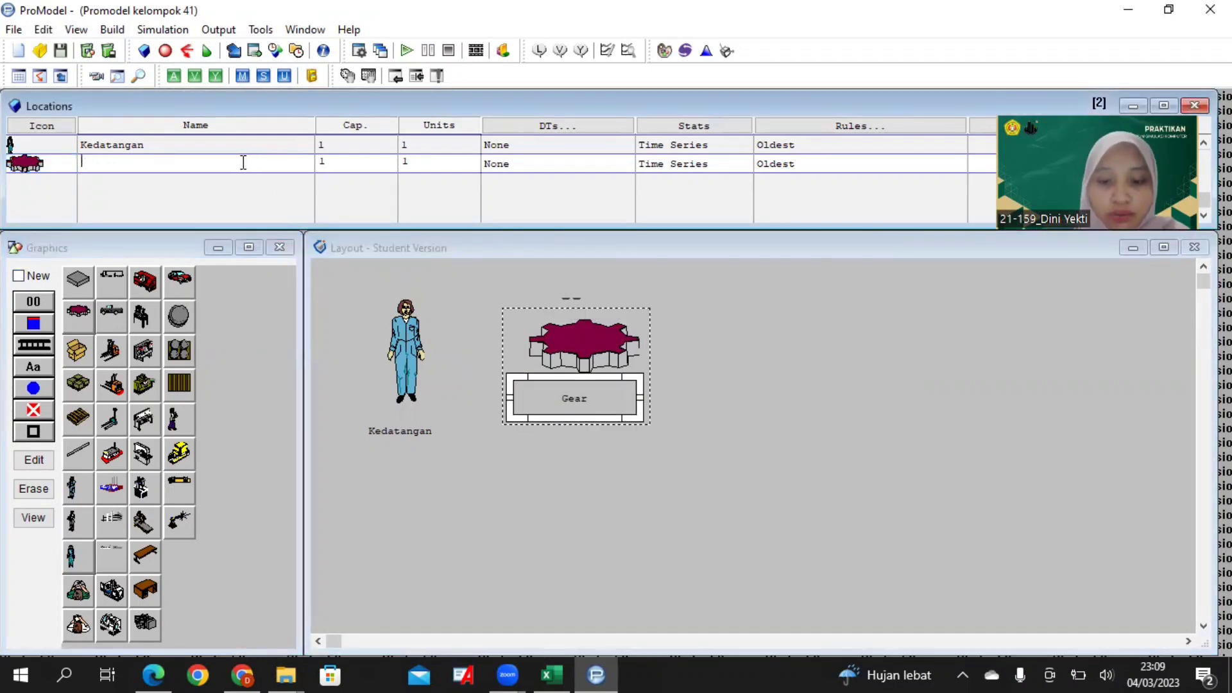
{"action": "type", "text": "Menunggu "}
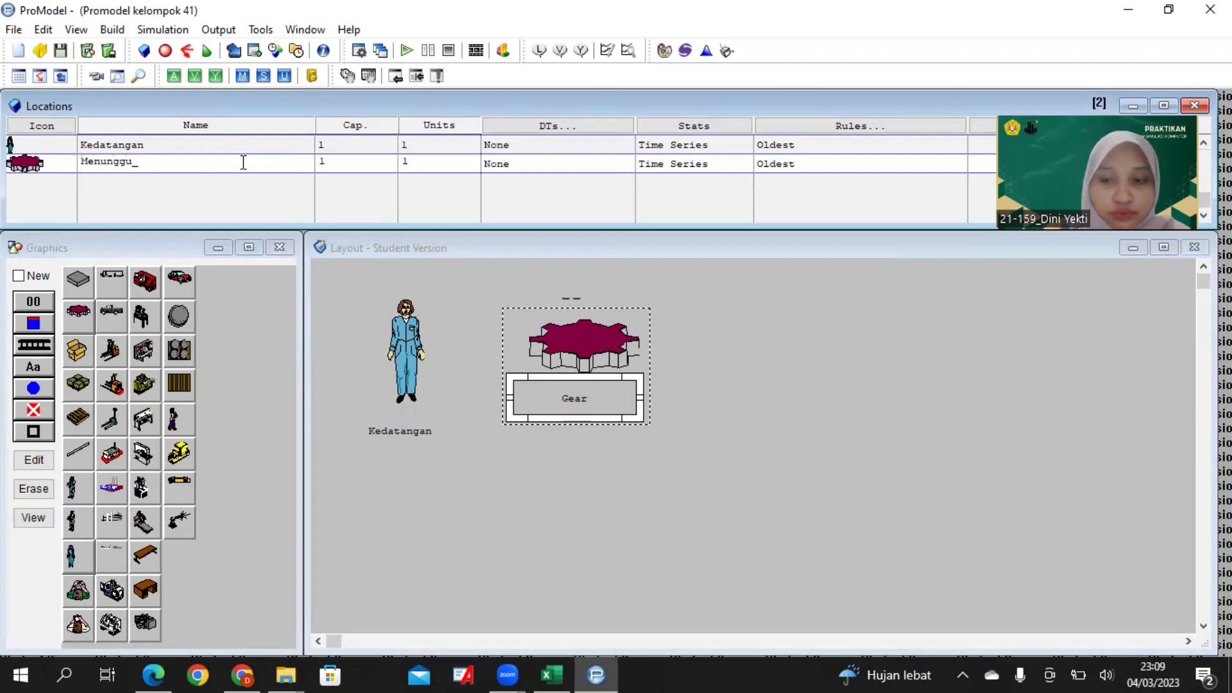
{"action": "type", "text": "Kursi_"}
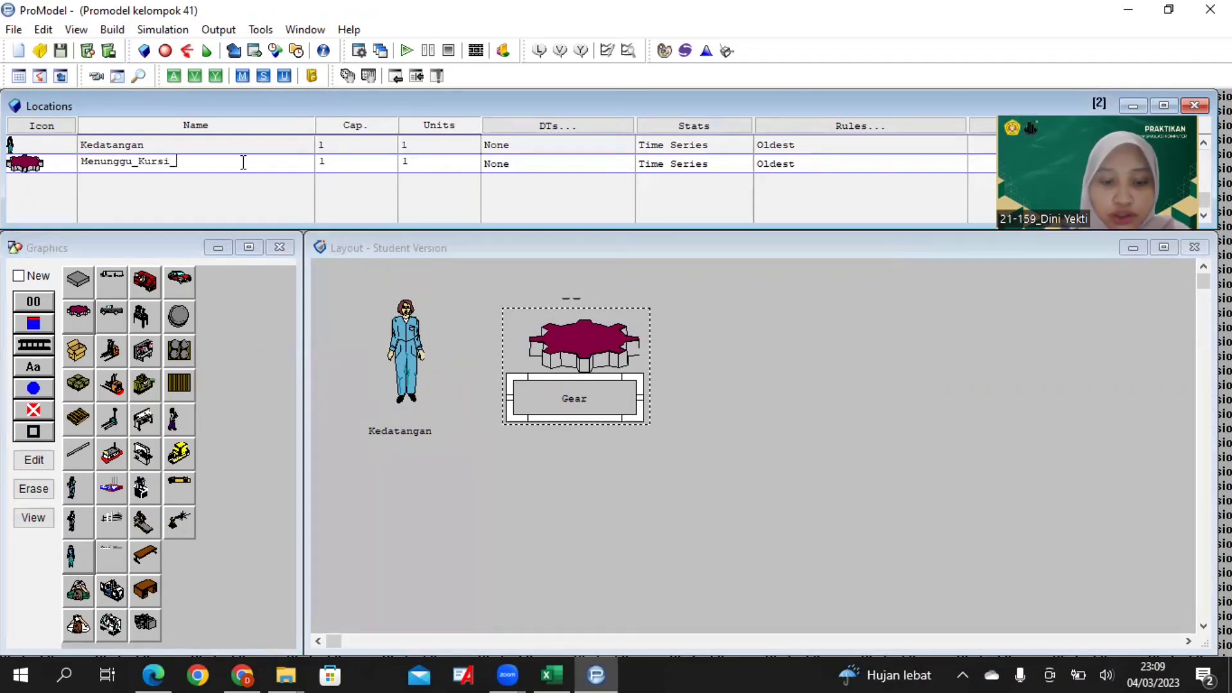
{"action": "type", "text": "Antrian"}
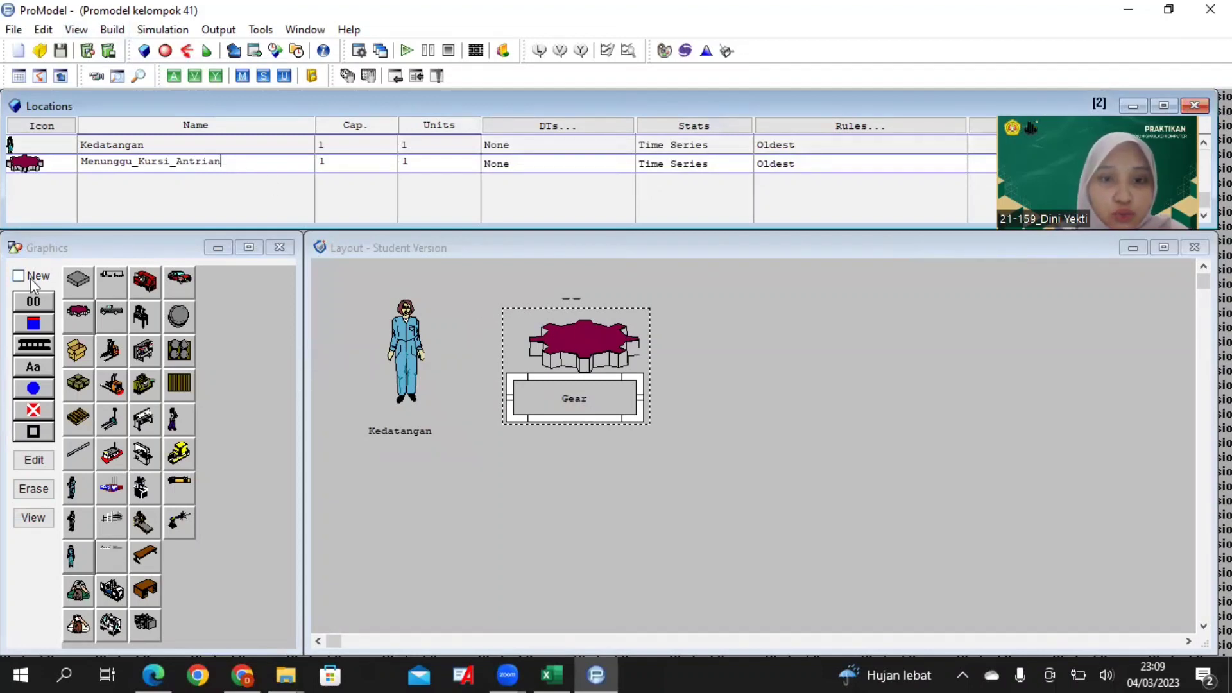
Widen the name label beneath the gear icon to fit Menunggu Kursi Antrian and centre it under the icon
{"action": "left_click", "coordinate": [529, 513]}
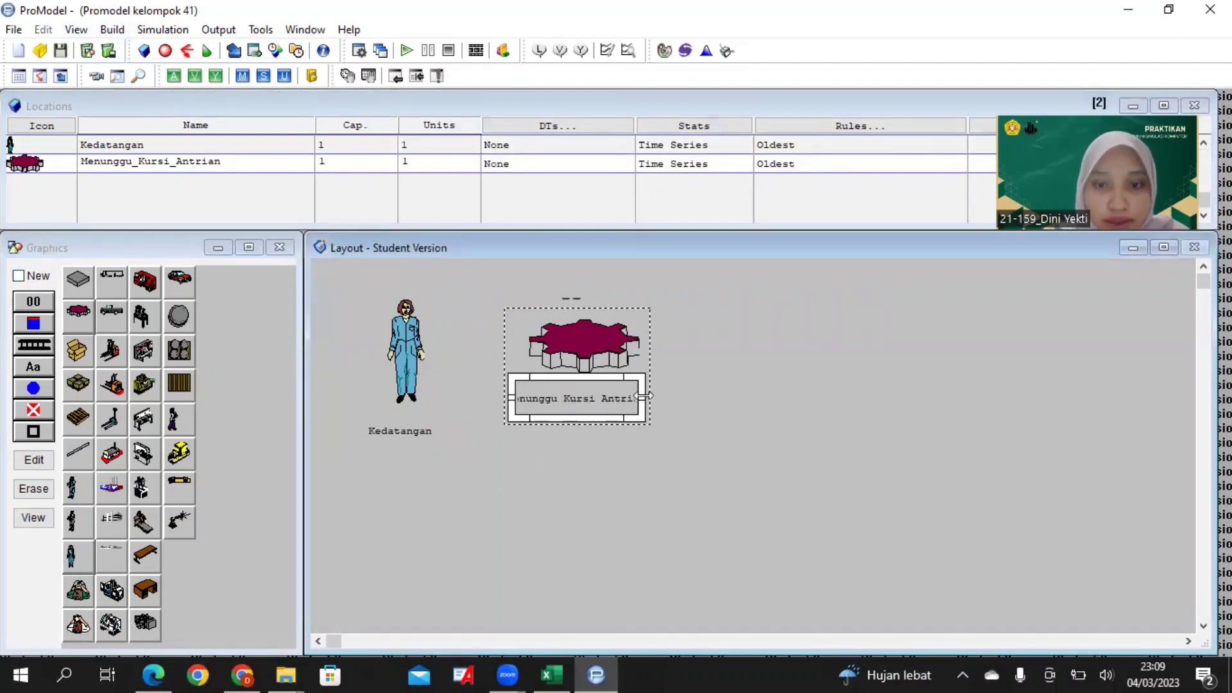
{"action": "left_click_drag", "start_coordinate": [644, 397], "coordinate": [666, 398]}
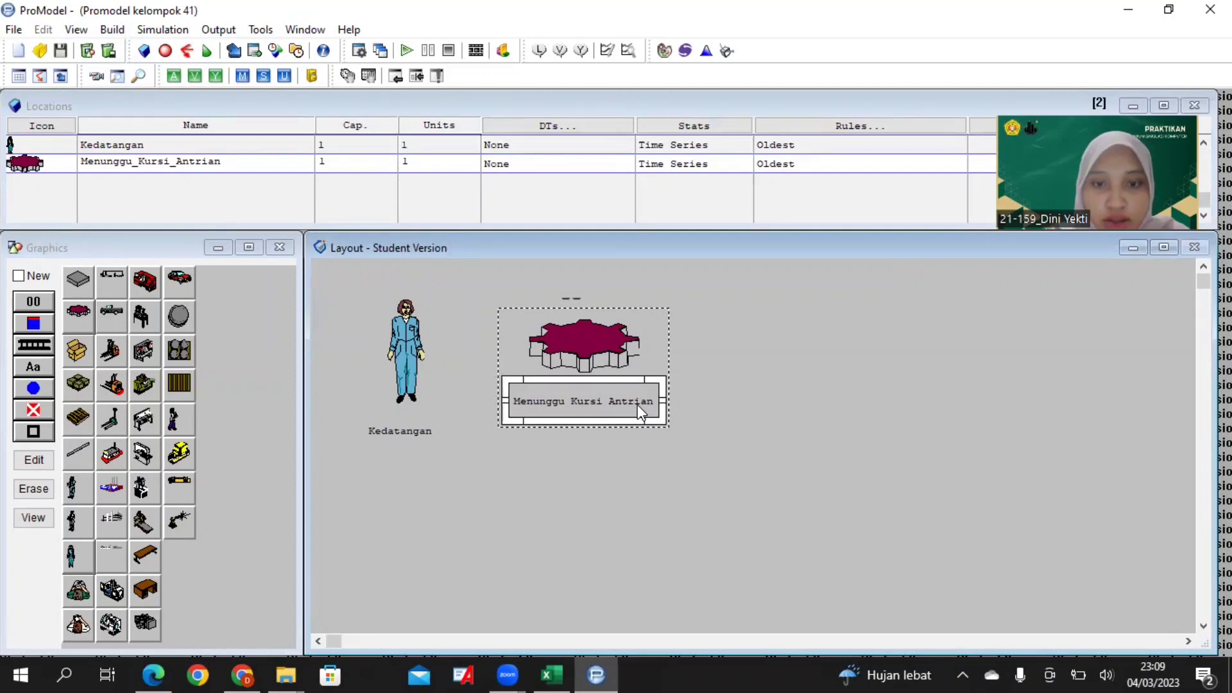
Add a new location with the olive-green machining center icon to the right of the gear, enlarging and repositioning it in the layout
{"action": "left_click", "coordinate": [35, 277]}
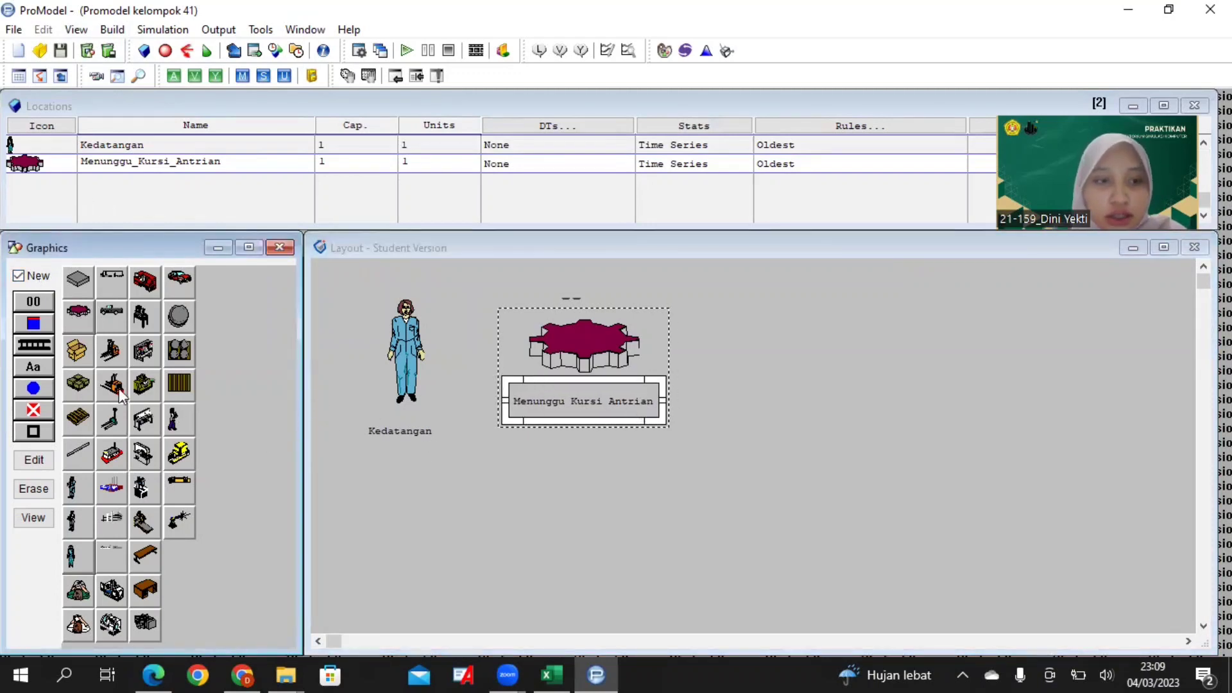
{"action": "left_click", "coordinate": [143, 384]}
{"action": "left_click", "coordinate": [756, 345]}
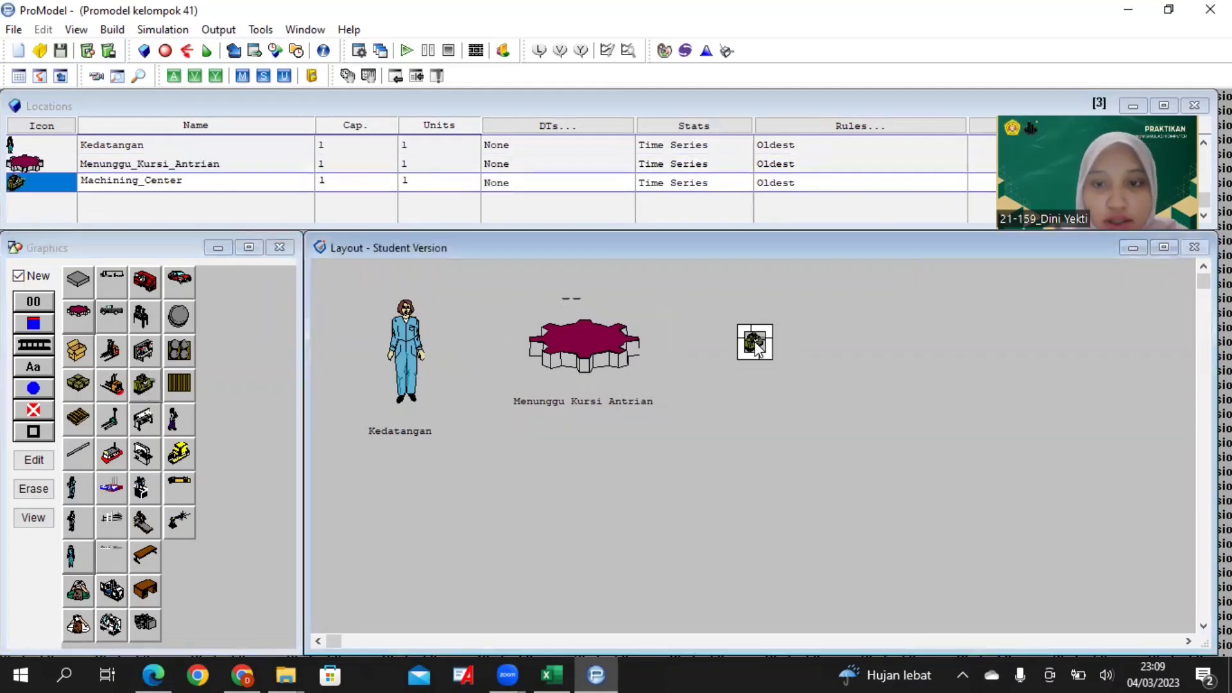
{"action": "left_click_drag", "start_coordinate": [773, 359], "coordinate": [854, 440]}
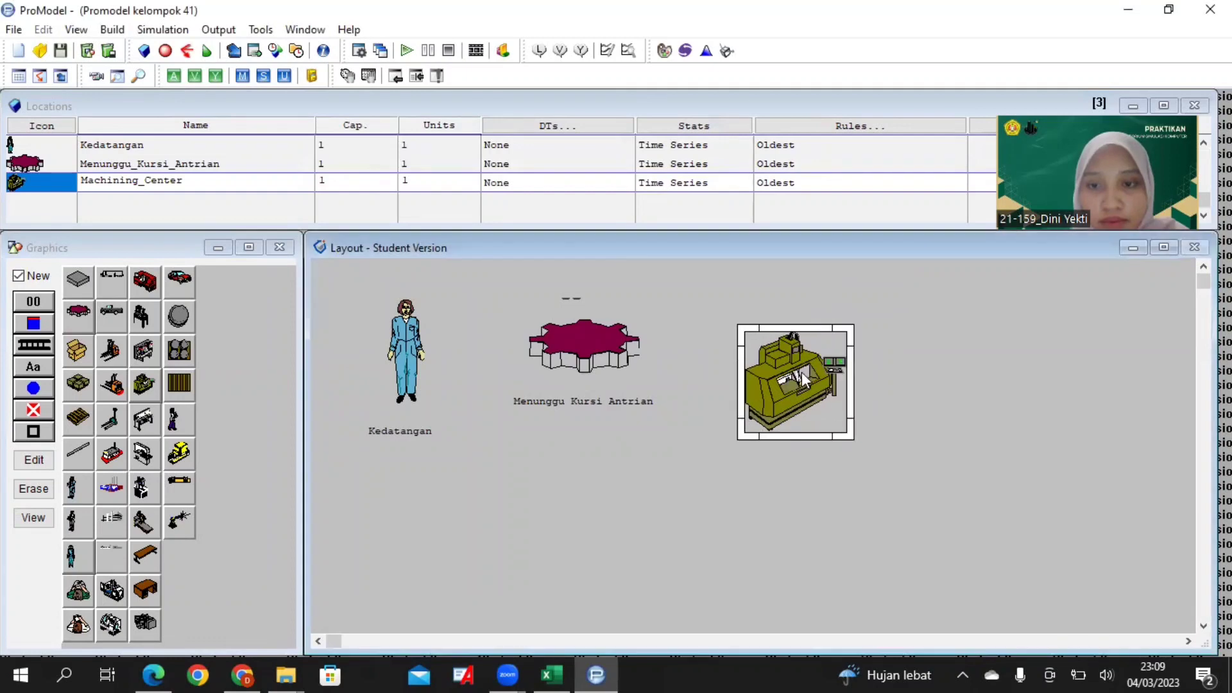
{"action": "left_click_drag", "start_coordinate": [803, 378], "coordinate": [786, 354]}
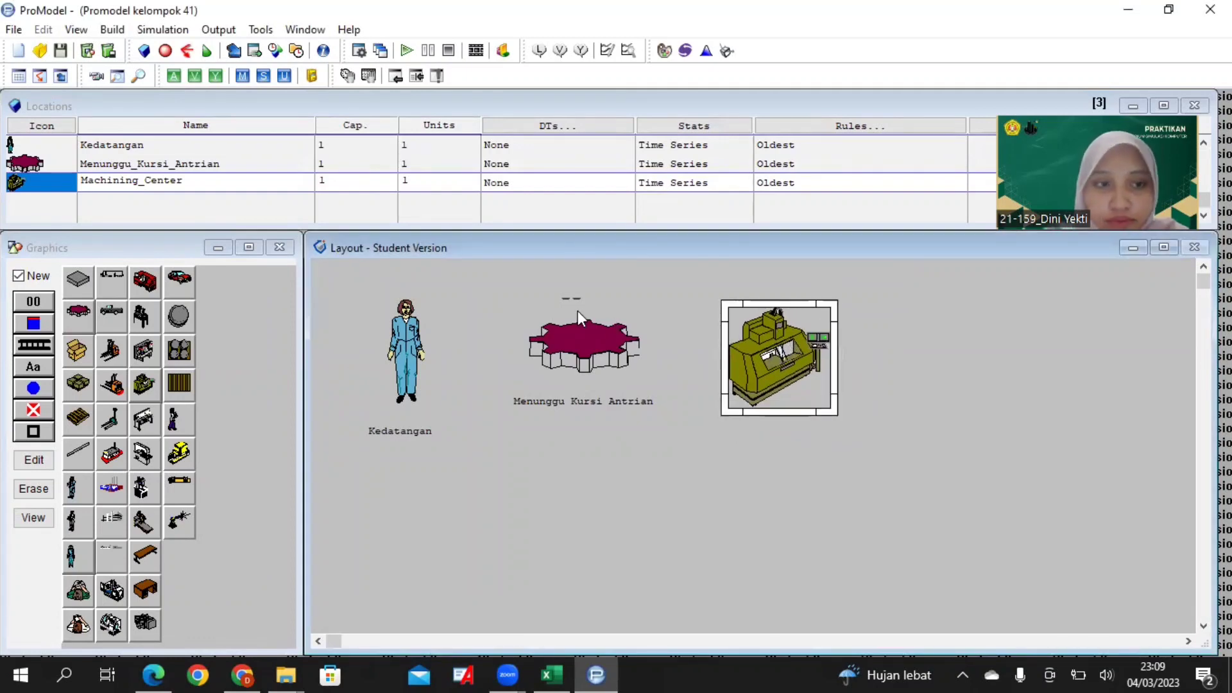
Add a name label beneath the machining center icon as part of the same location and rename the location Loket_Pengambilan_Tiket
{"action": "left_click", "coordinate": [20, 276]}
{"action": "left_click", "coordinate": [36, 371]}
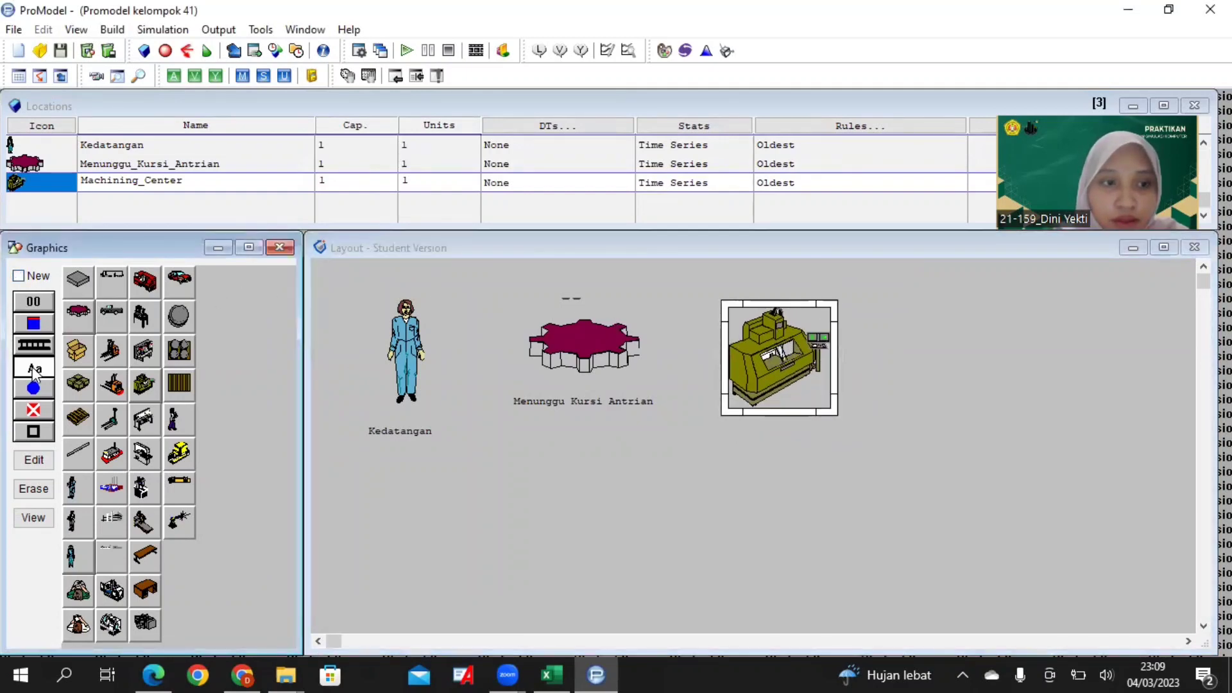
{"action": "left_click", "coordinate": [778, 426]}
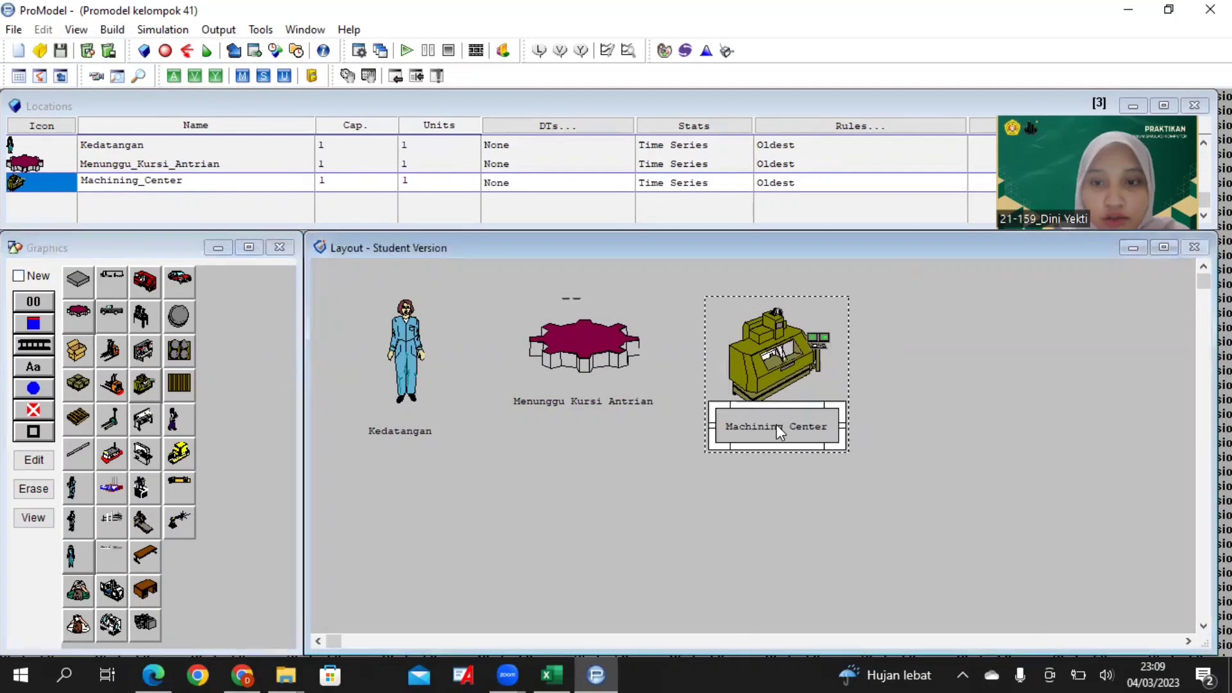
{"action": "left_click", "coordinate": [212, 181]}
{"action": "key", "text": "BackSpace"}
{"action": "key", "text": "BackSpace"}
{"action": "key", "text": "BackSpace"}
{"action": "key", "text": "BackSpace"}
{"action": "key", "text": "BackSpace"}
{"action": "key", "text": "BackSpace"}
{"action": "key", "text": "BackSpace"}
{"action": "key", "text": "BackSpace"}
{"action": "key", "text": "BackSpace"}
{"action": "key", "text": "BackSpace"}
{"action": "key", "text": "BackSpace"}
{"action": "key", "text": "BackSpace"}
{"action": "key", "text": "BackSpace"}
{"action": "key", "text": "BackSpace"}
{"action": "key", "text": "BackSpace"}
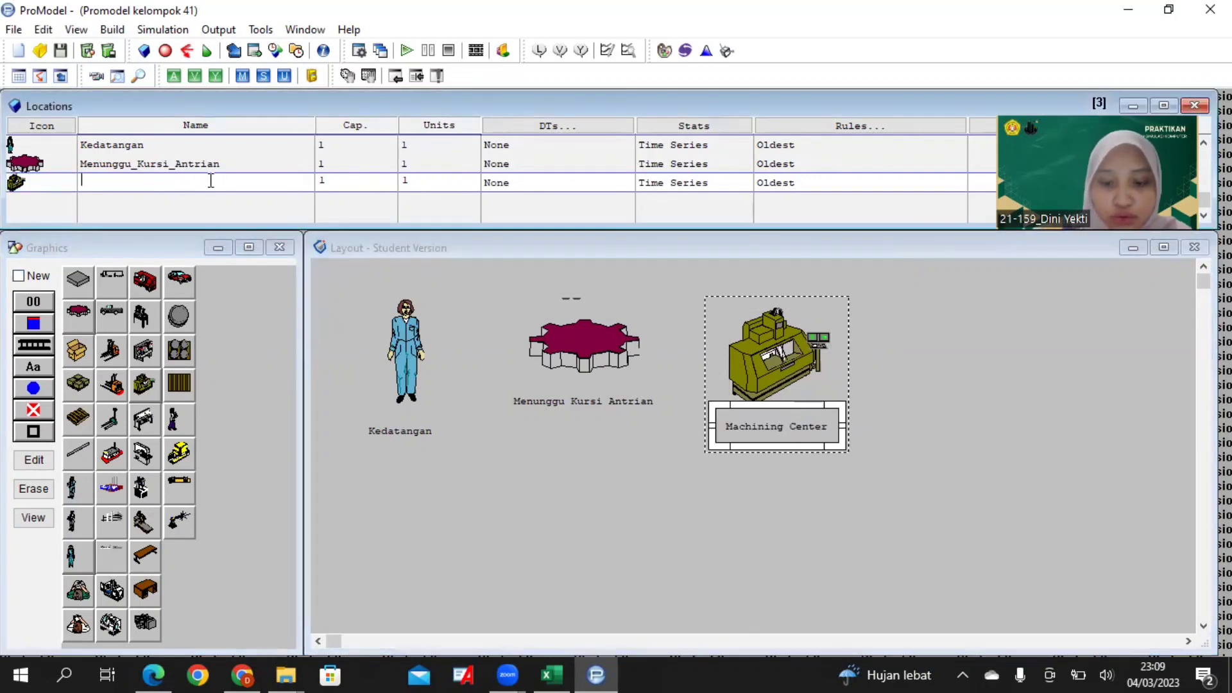
{"action": "type", "text": "Loket_Pe"}
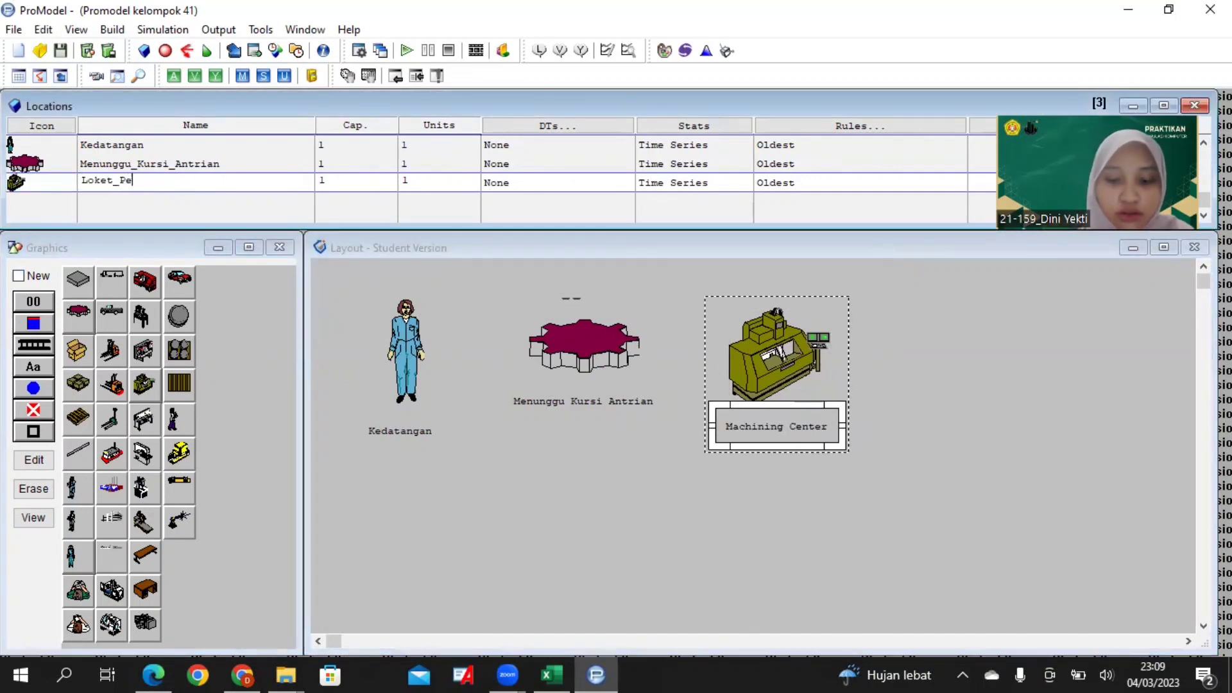
{"action": "type", "text": "ngambilan_Tiker"}
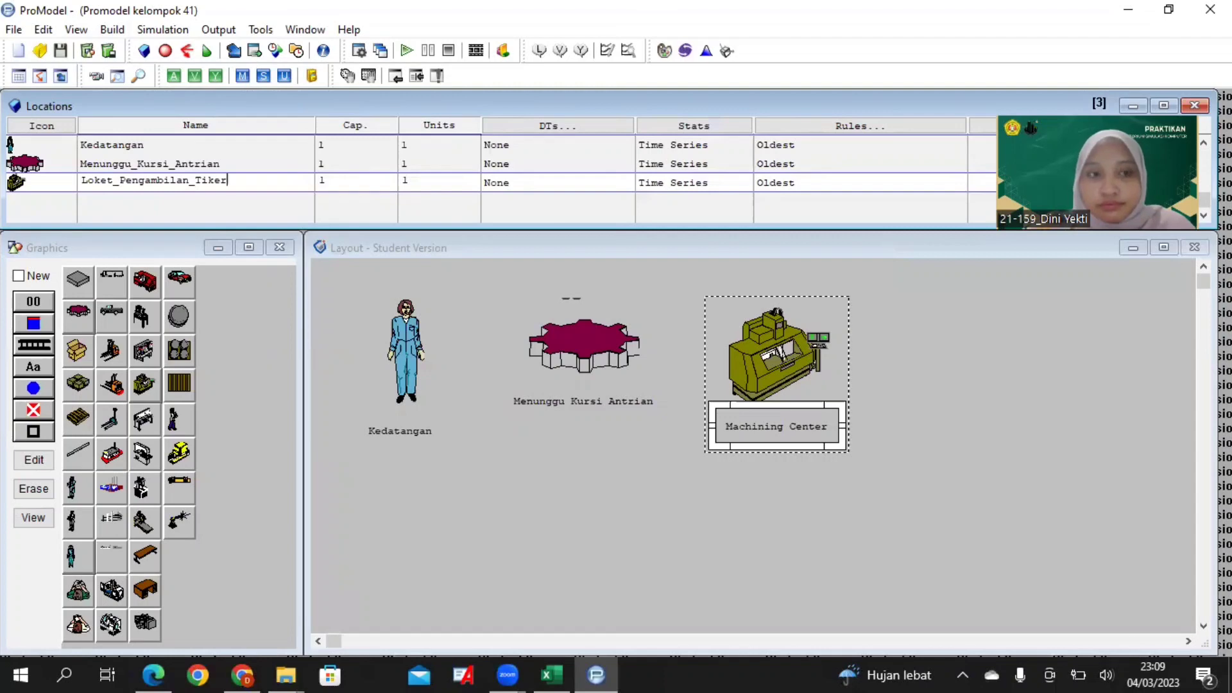
{"action": "key", "text": "BackSpace"}
{"action": "type", "text": "t"}
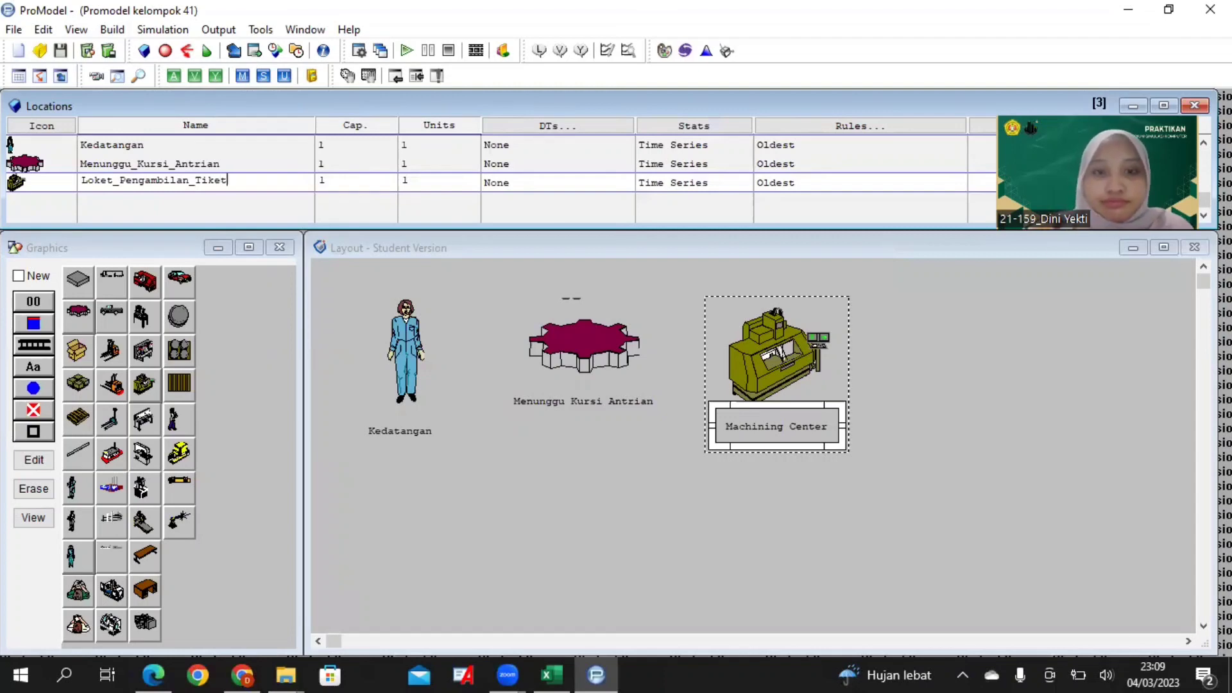
Widen the Loket Pengambilan Tiket label to fit its full name and place it just below the machining center icon
{"action": "left_click", "coordinate": [726, 641]}
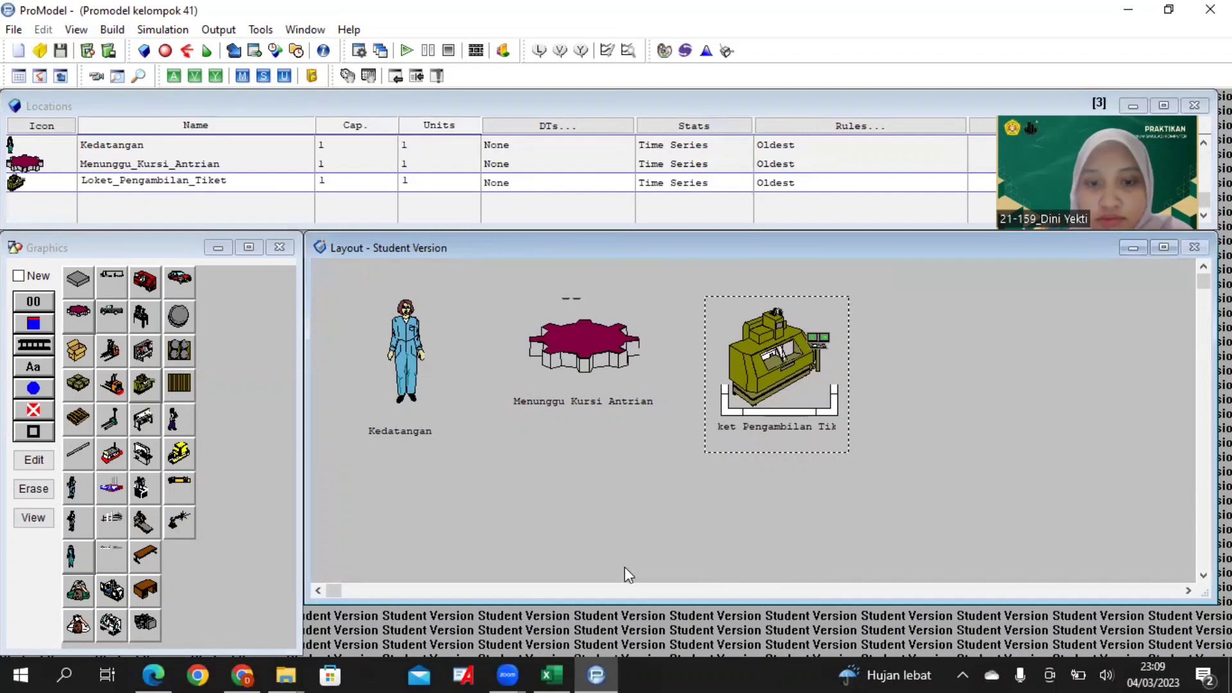
{"action": "left_click_drag", "start_coordinate": [639, 602], "coordinate": [644, 654]}
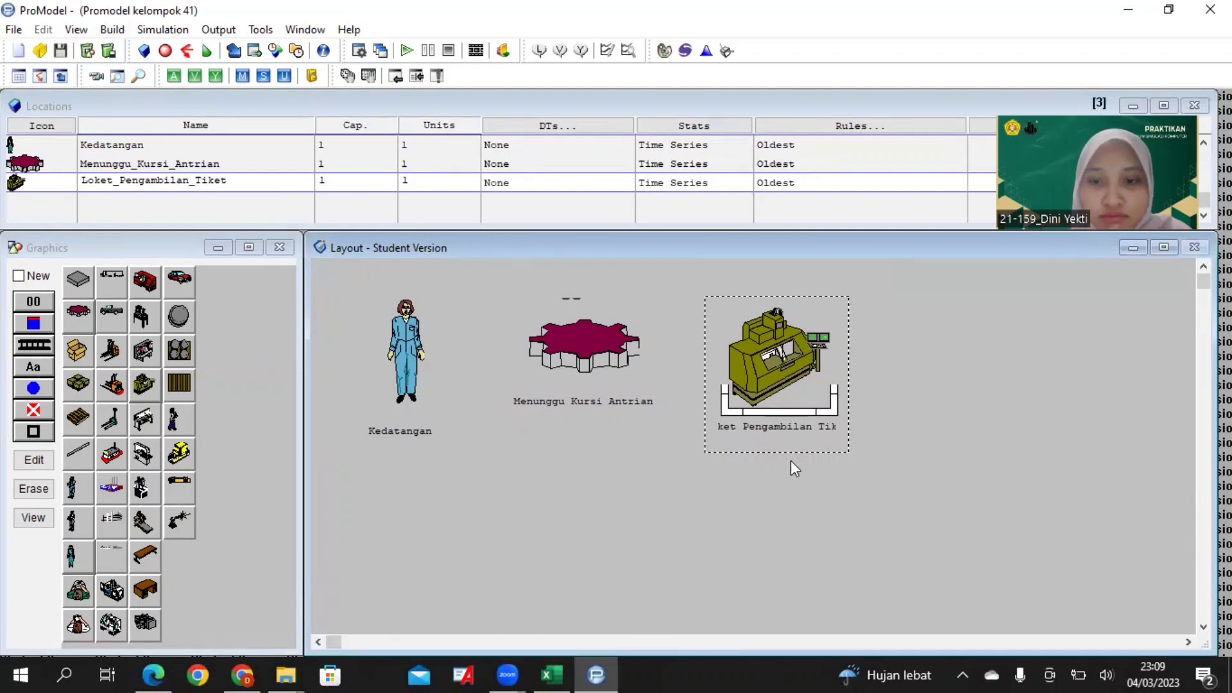
{"action": "left_click", "coordinate": [797, 423]}
{"action": "left_click_drag", "start_coordinate": [838, 426], "coordinate": [796, 434]}
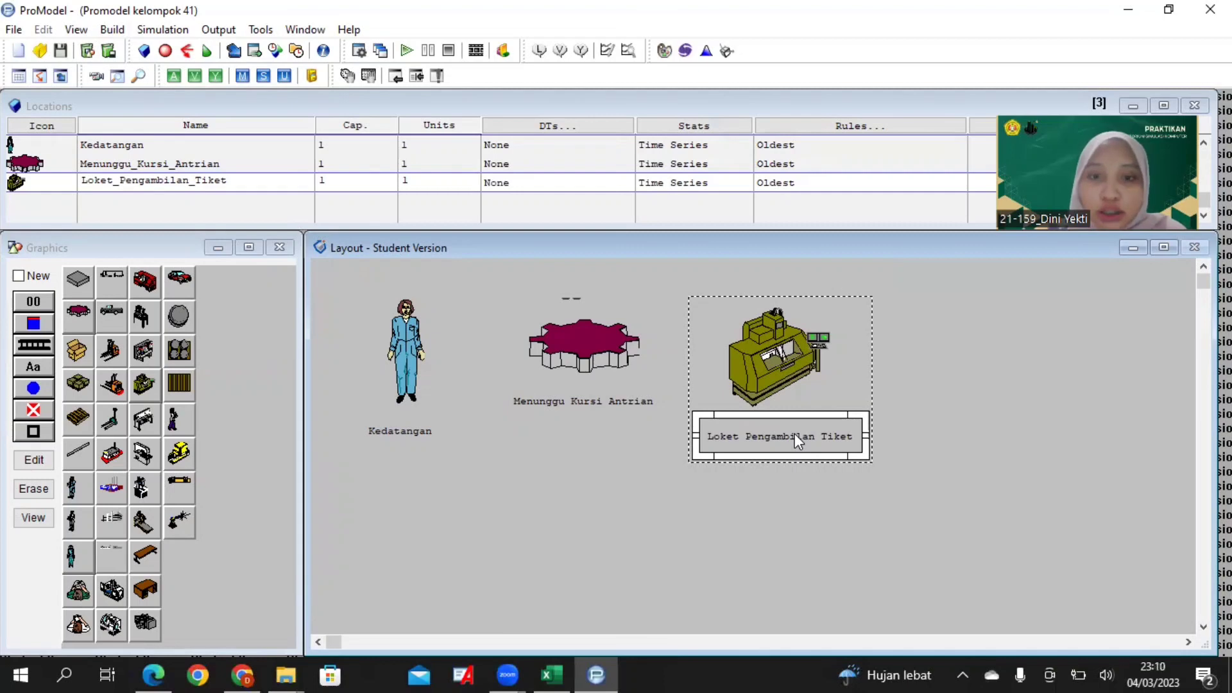
Add a new location with the red lathe icon to the right of Loket Pengambilan Tiket, enlarging it in the layout
{"action": "left_click", "coordinate": [16, 279]}
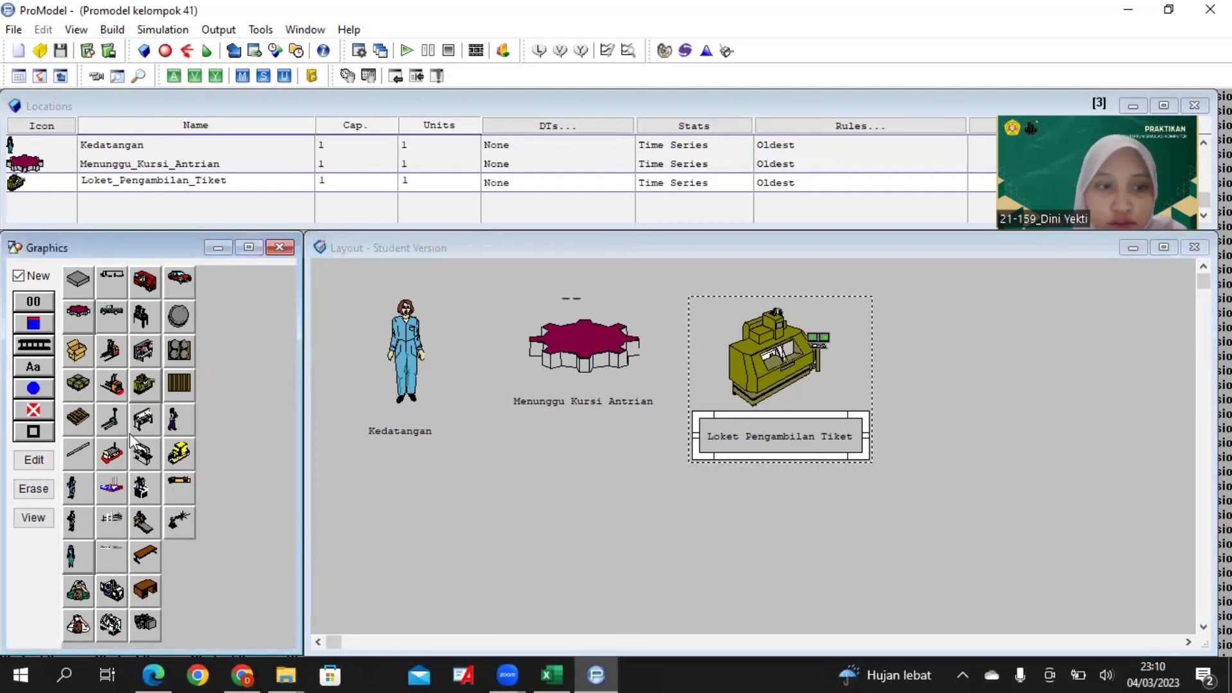
{"action": "left_click", "coordinate": [144, 280]}
{"action": "left_click", "coordinate": [964, 353]}
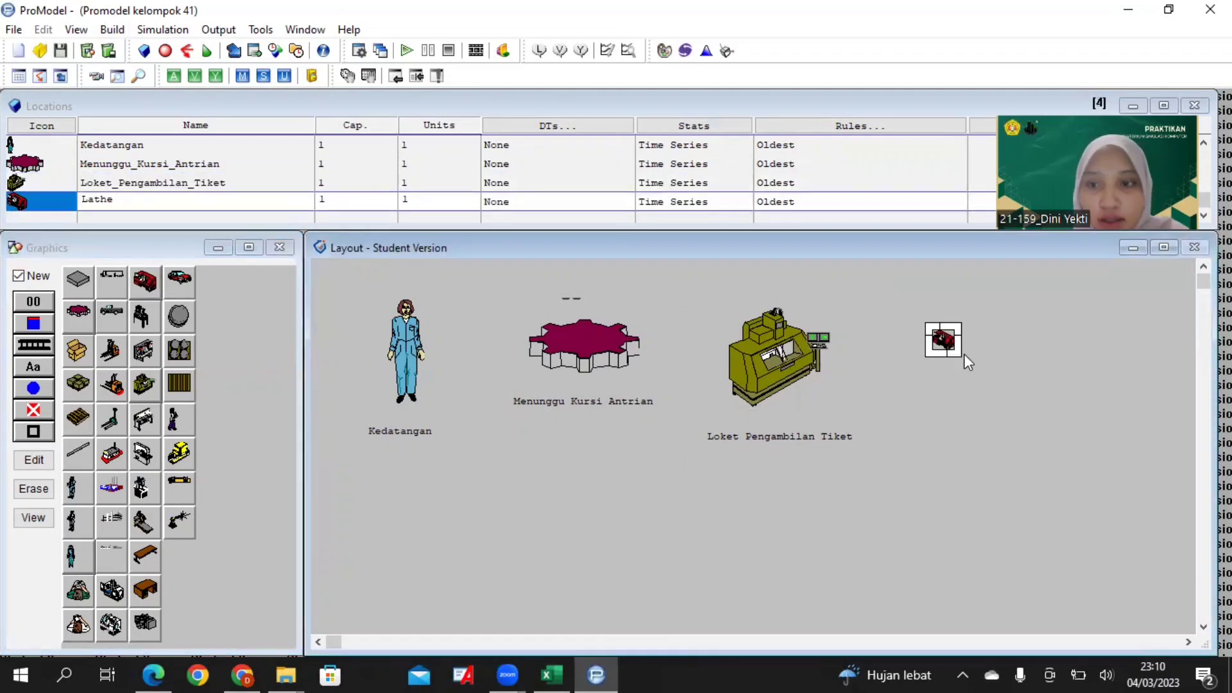
{"action": "left_click_drag", "start_coordinate": [963, 355], "coordinate": [1036, 421]}
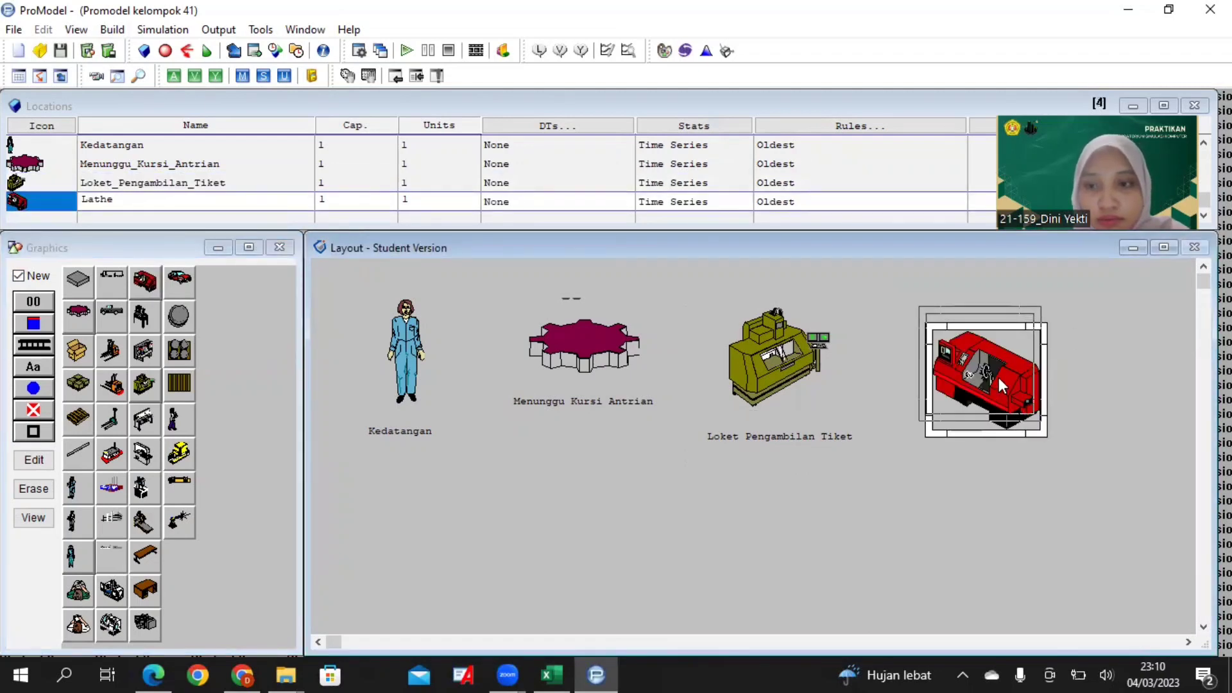
Shift the red lathe icon slightly and add a name label beneath it as part of the same location
{"action": "left_click", "coordinate": [18, 275]}
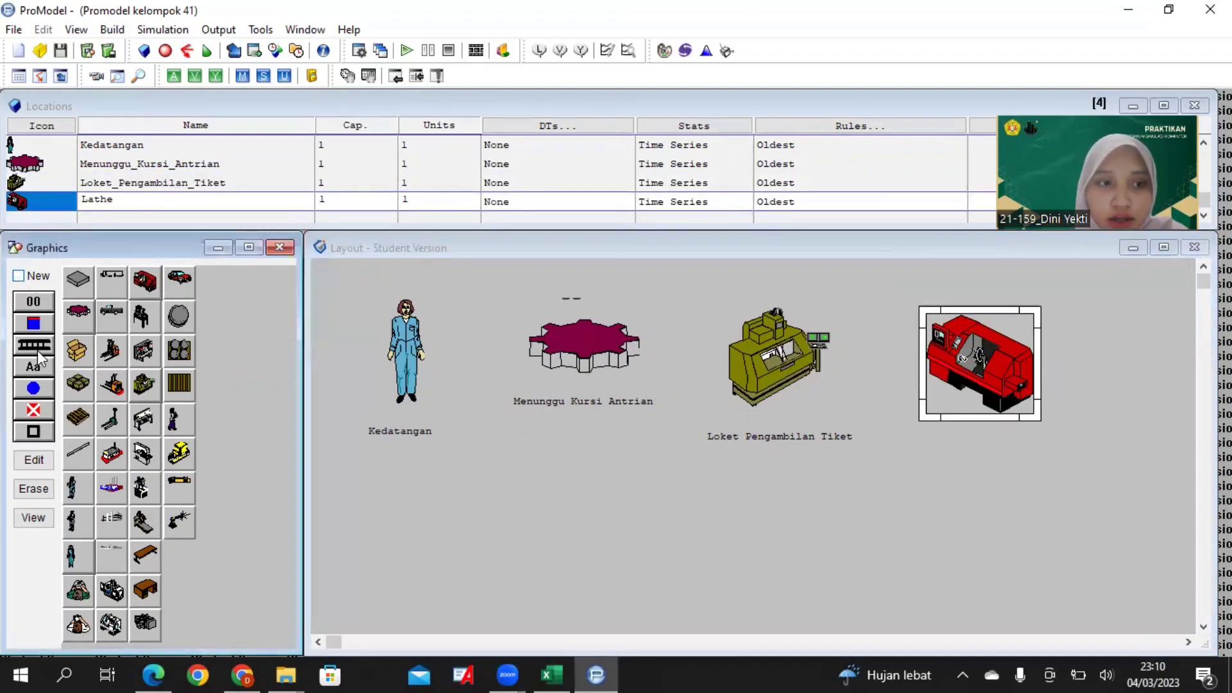
{"action": "left_click", "coordinate": [34, 367]}
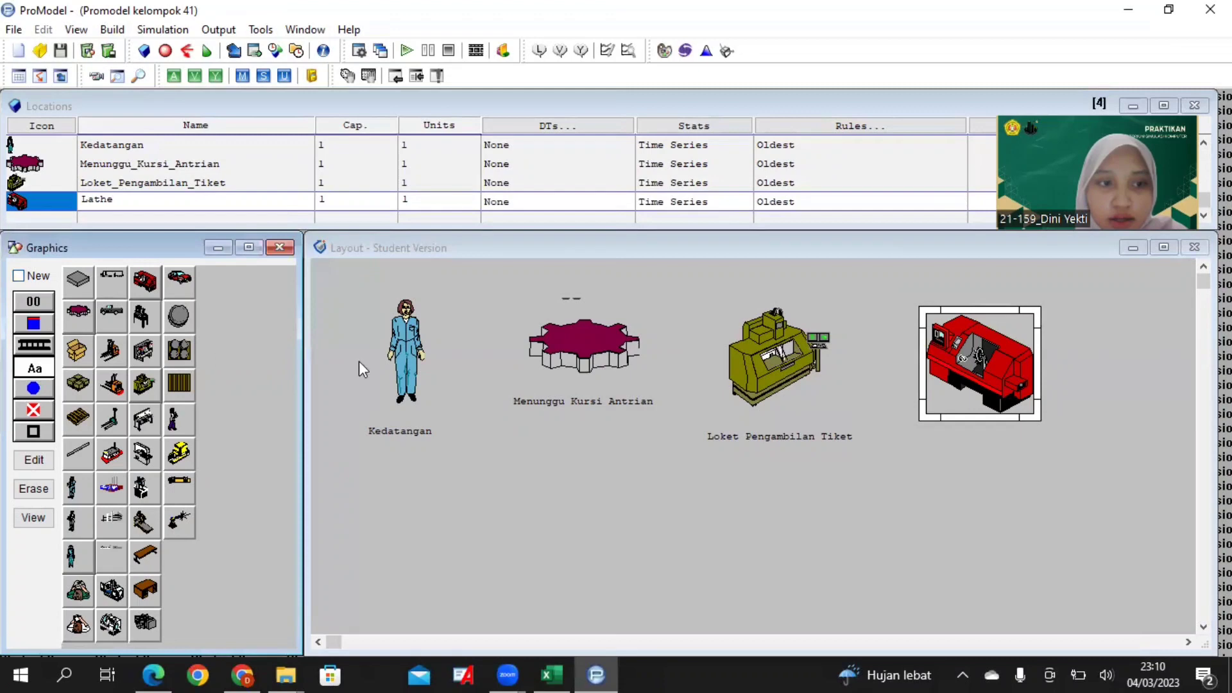
{"action": "left_click", "coordinate": [981, 437]}
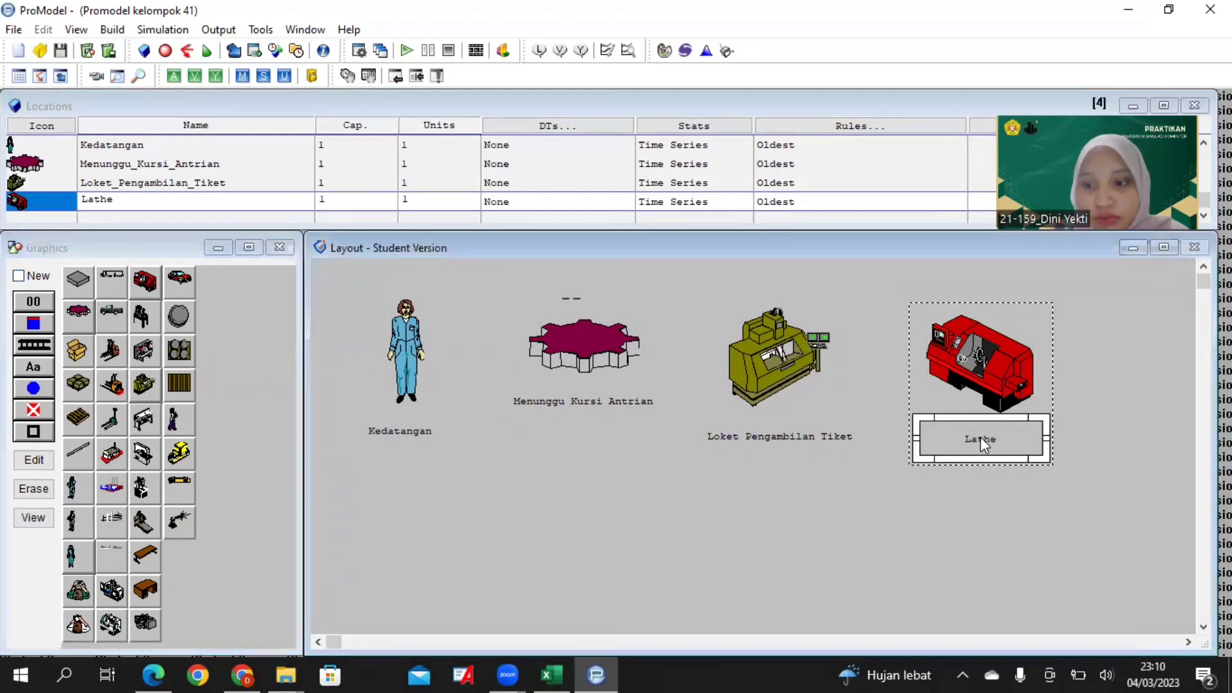
Rename the lathe's location Ruang_Tunggu_Pendaftaran and widen its label to fit the full name beneath the icon
{"action": "left_click", "coordinate": [296, 195]}
{"action": "key", "text": "BackSpace"}
{"action": "key", "text": "BackSpace"}
{"action": "key", "text": "BackSpace"}
{"action": "key", "text": "BackSpace"}
{"action": "key", "text": "BackSpace"}
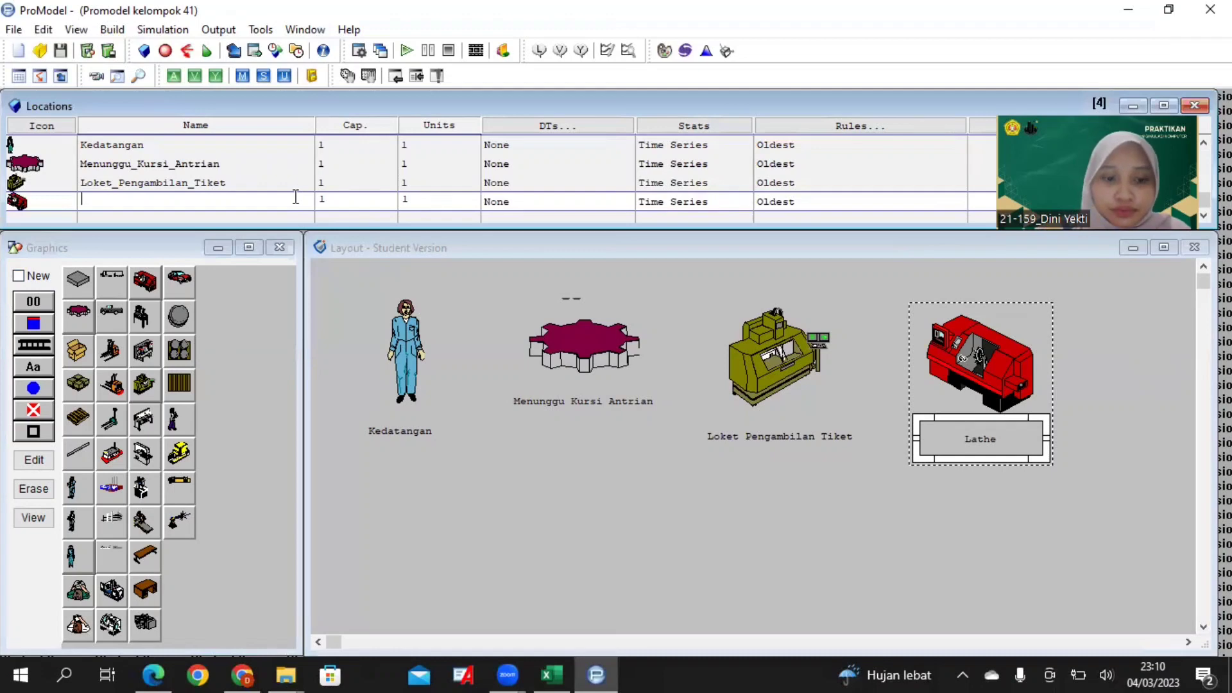
{"action": "type", "text": "Ruang_T"}
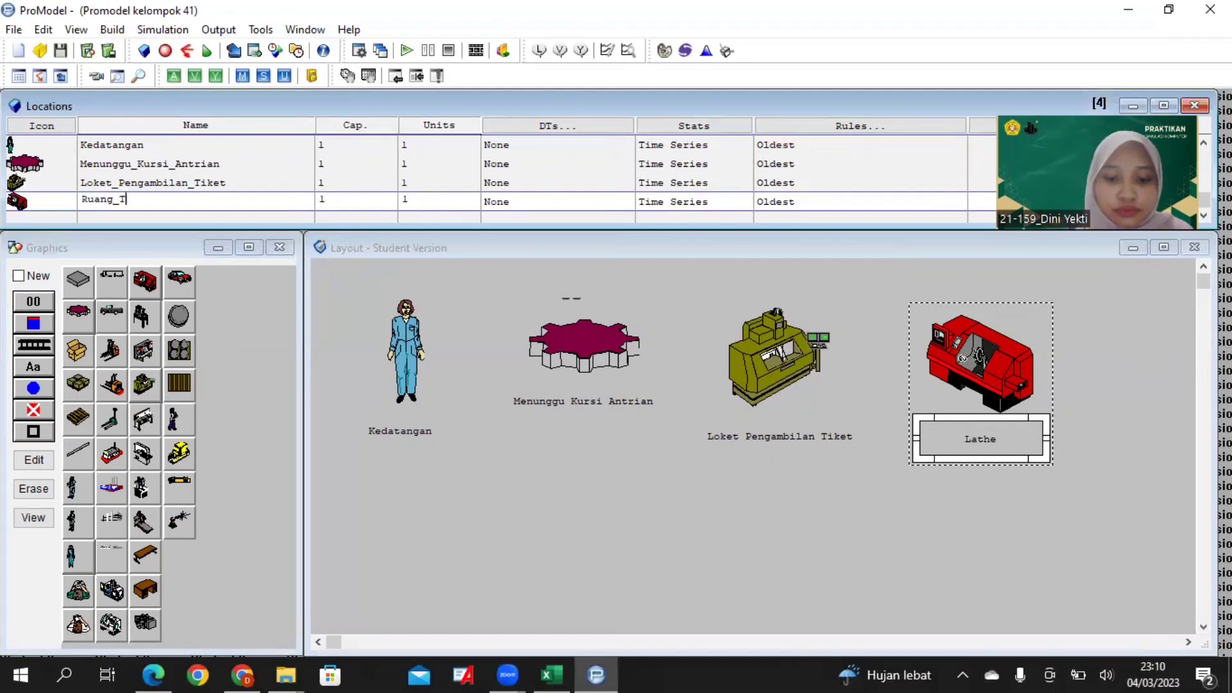
{"action": "type", "text": "unggu_Pend"}
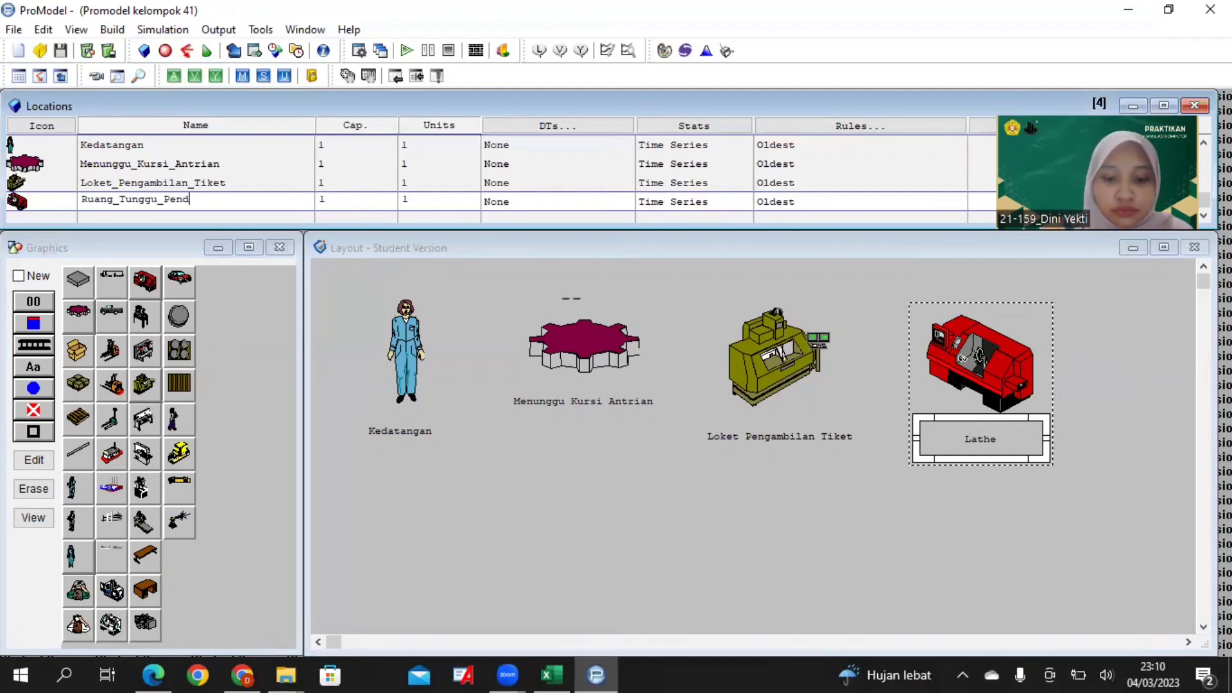
{"action": "type", "text": "aftaran"}
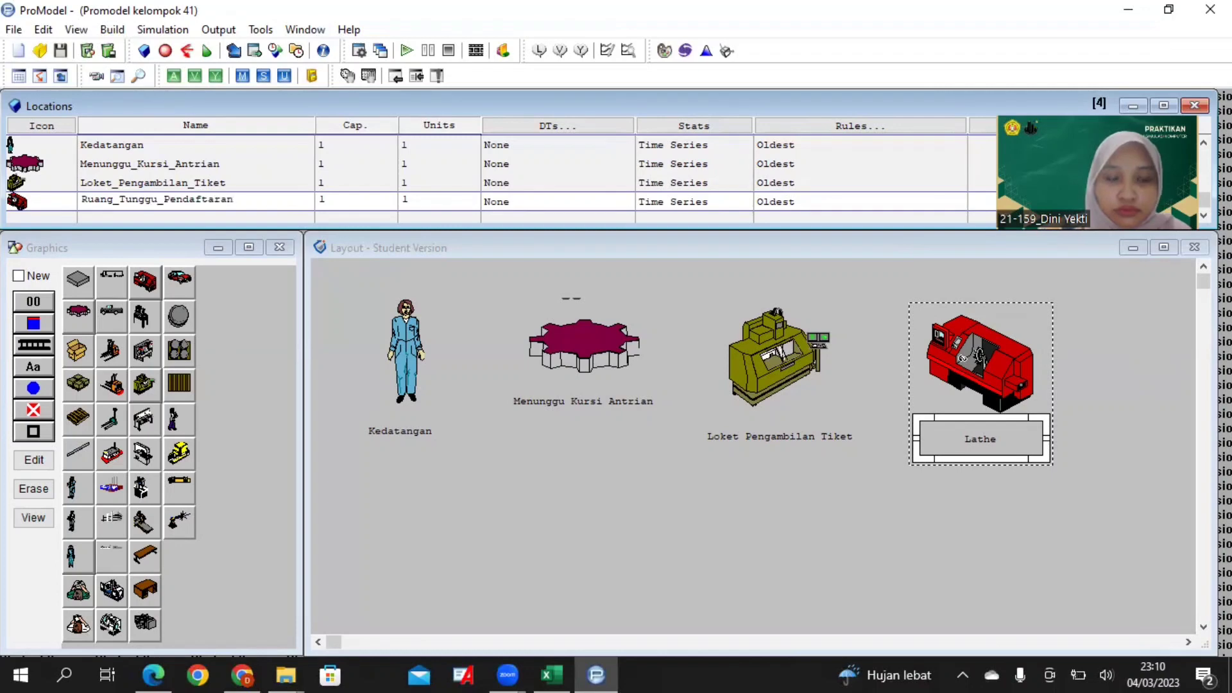
{"action": "left_click", "coordinate": [569, 515]}
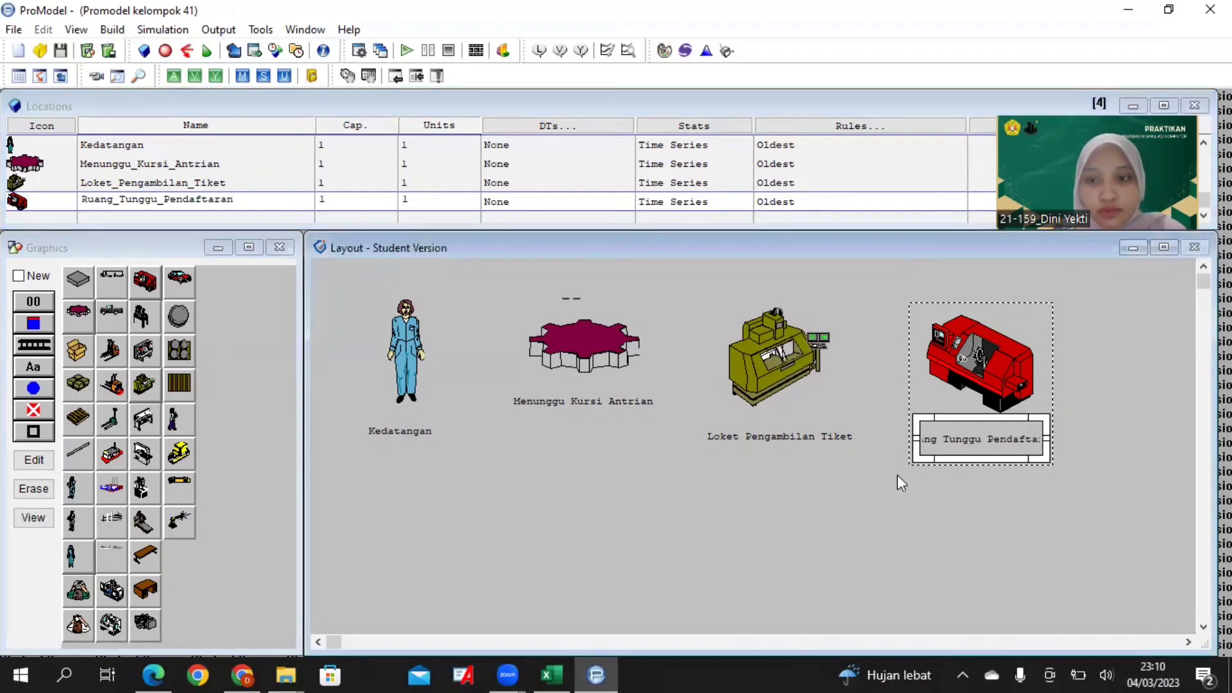
{"action": "left_click_drag", "start_coordinate": [1049, 439], "coordinate": [1003, 436]}
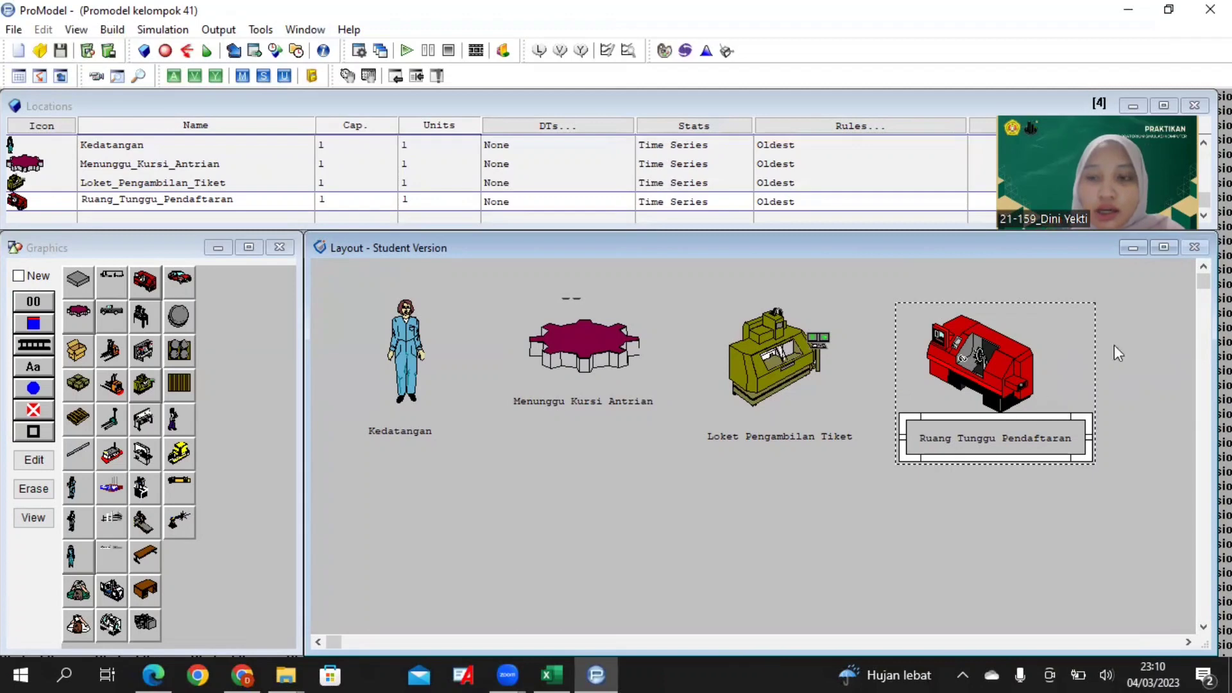
{"action": "left_click_drag", "start_coordinate": [1204, 281], "coordinate": [1204, 281]}
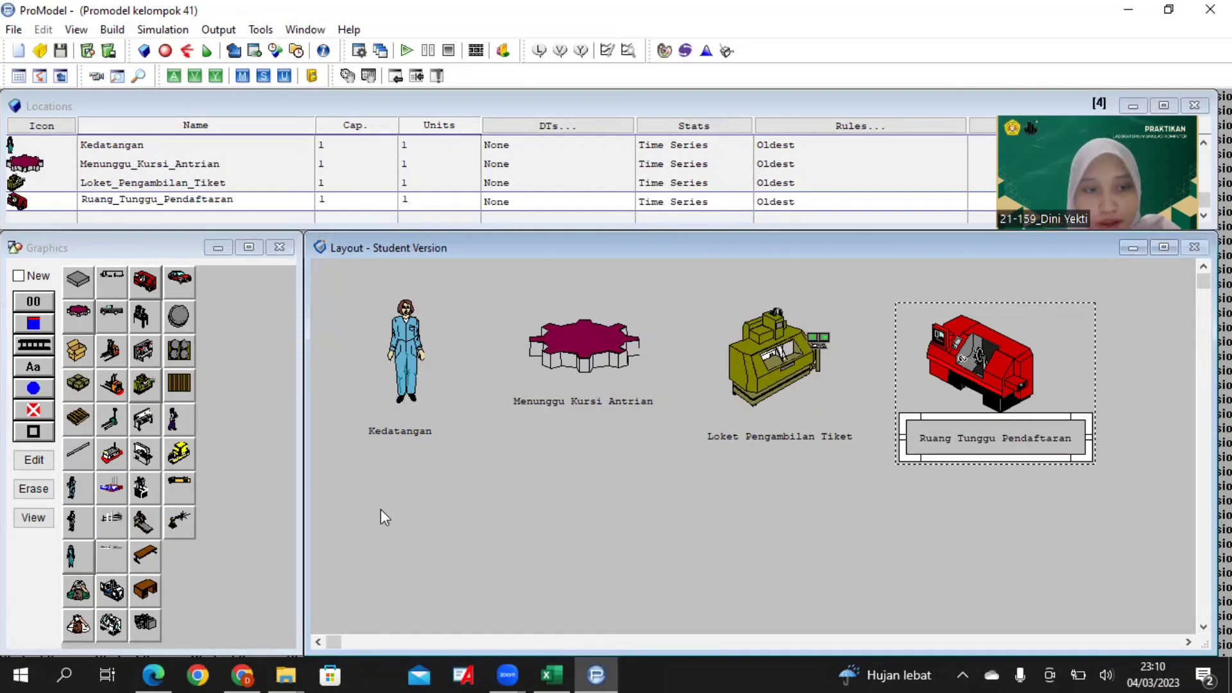
{"action": "left_click", "coordinate": [144, 420]}
{"action": "left_click", "coordinate": [922, 523]}
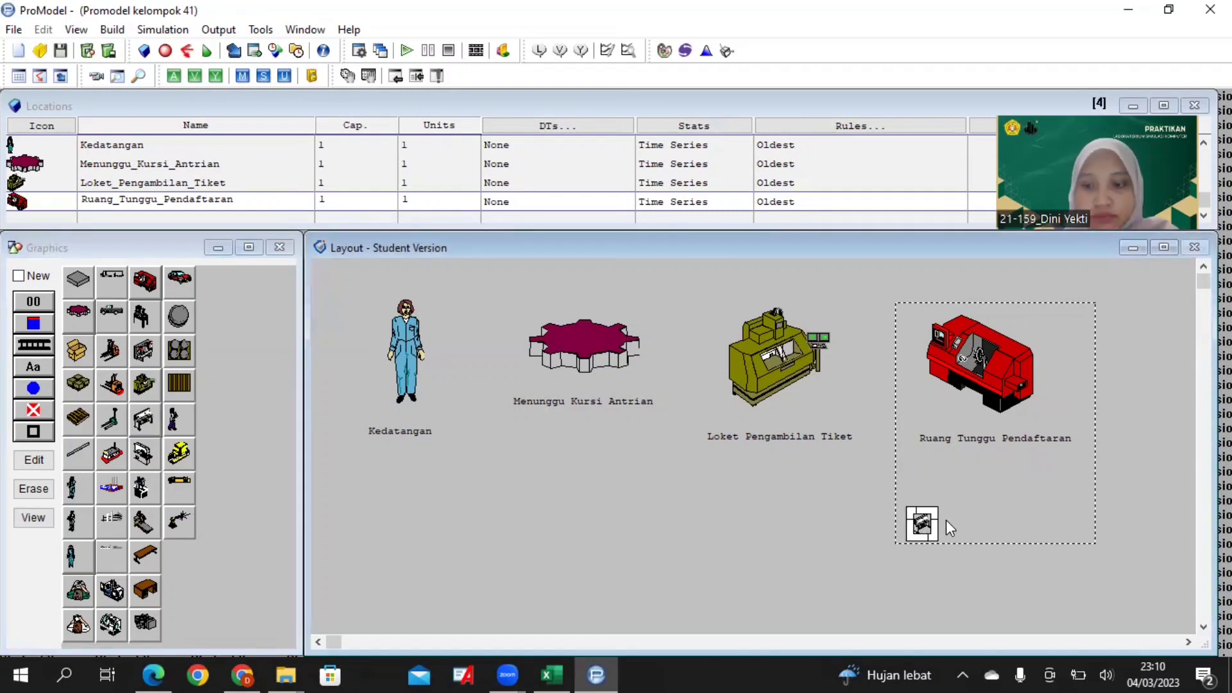
{"action": "key", "text": "Delete"}
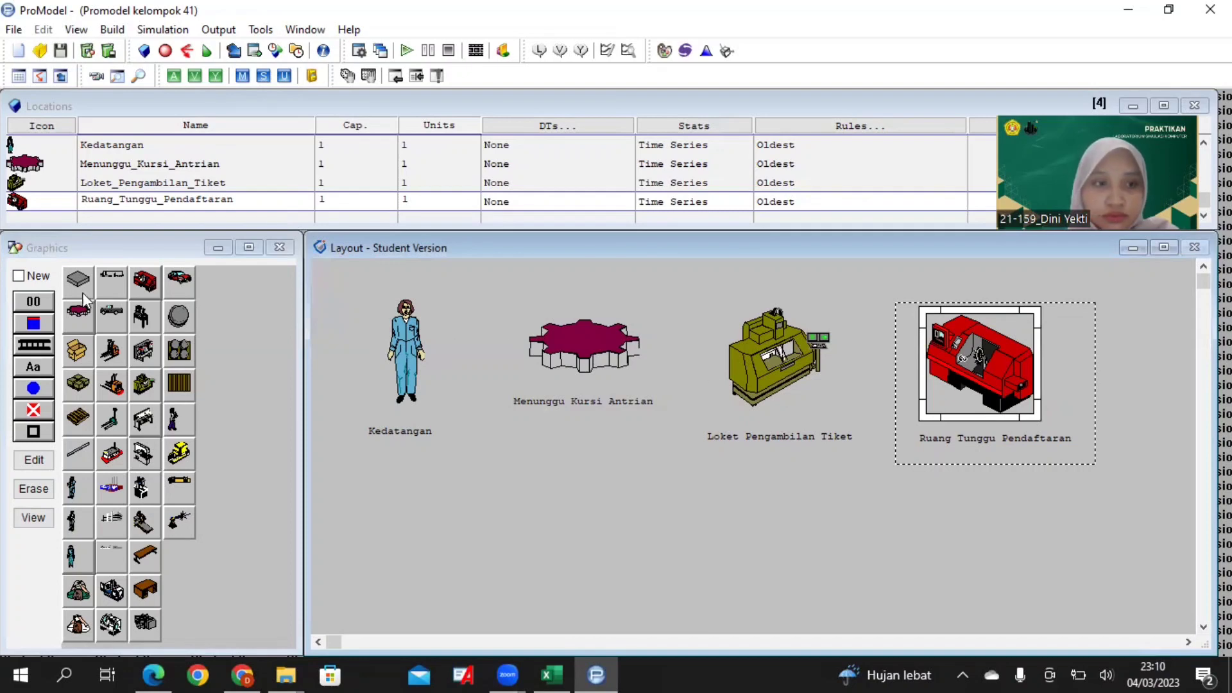
Add a new location with the grey brake machine icon below Ruang Tunggu Pendaftaran, enlarging and repositioning it in the layout
{"action": "left_click", "coordinate": [18, 276]}
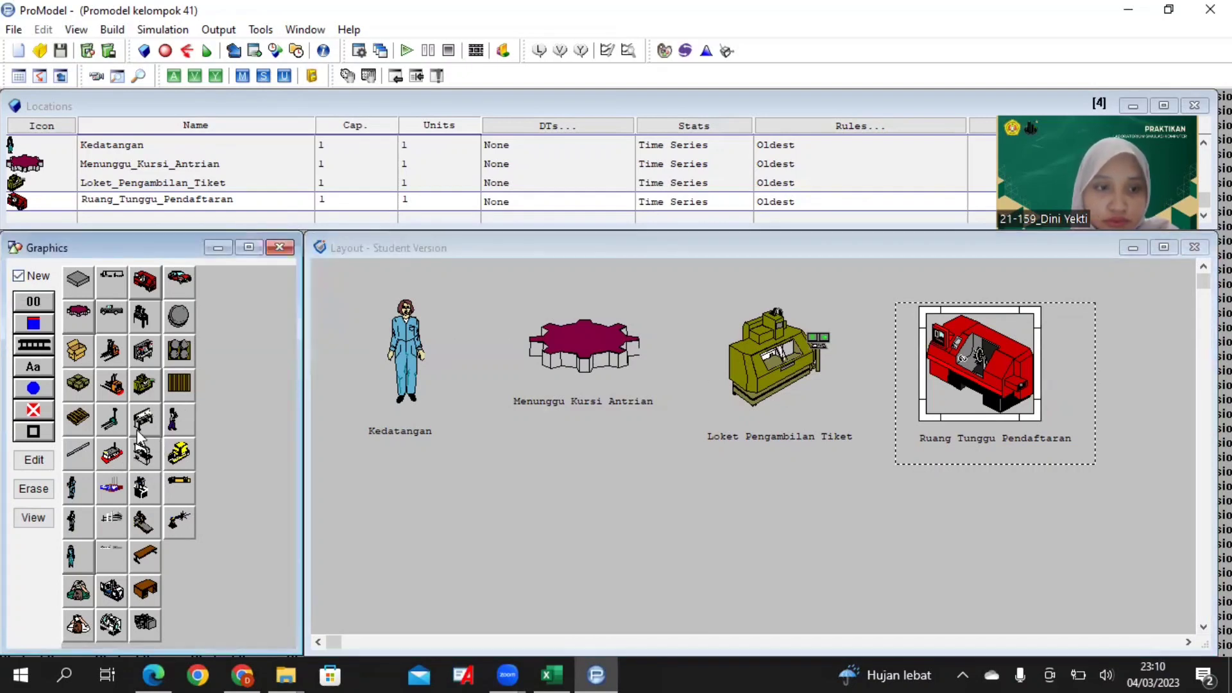
{"action": "left_click", "coordinate": [143, 454]}
{"action": "left_click", "coordinate": [918, 518]}
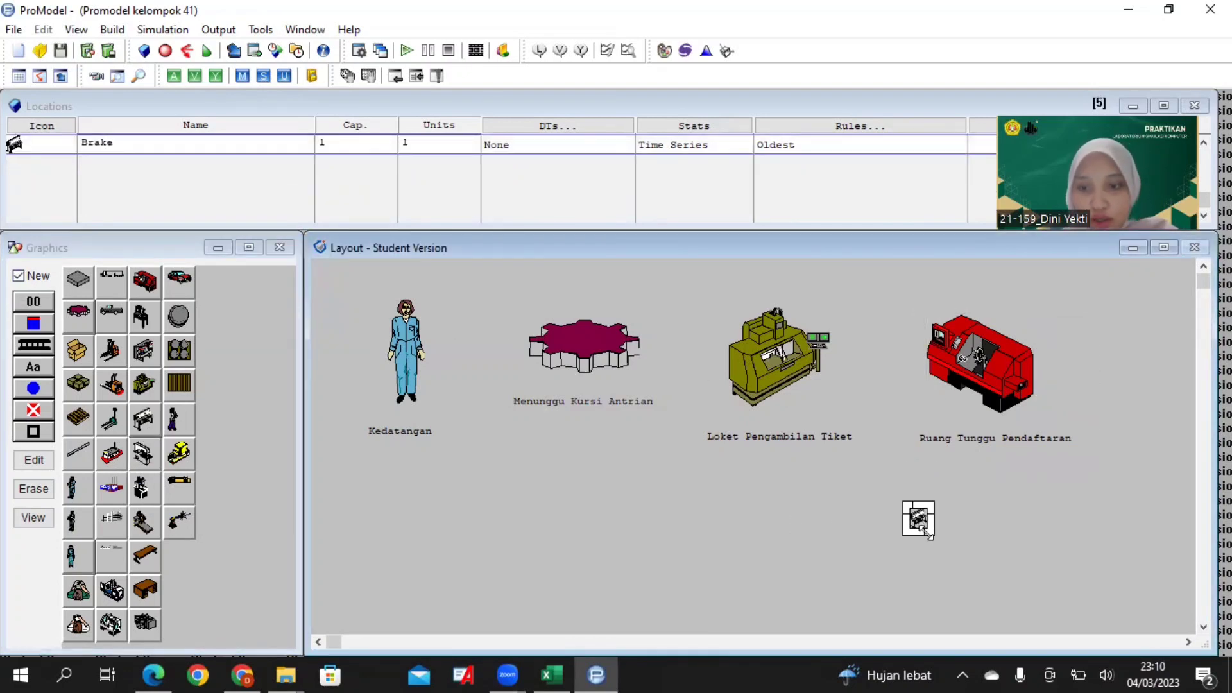
{"action": "left_click_drag", "start_coordinate": [934, 535], "coordinate": [999, 604]}
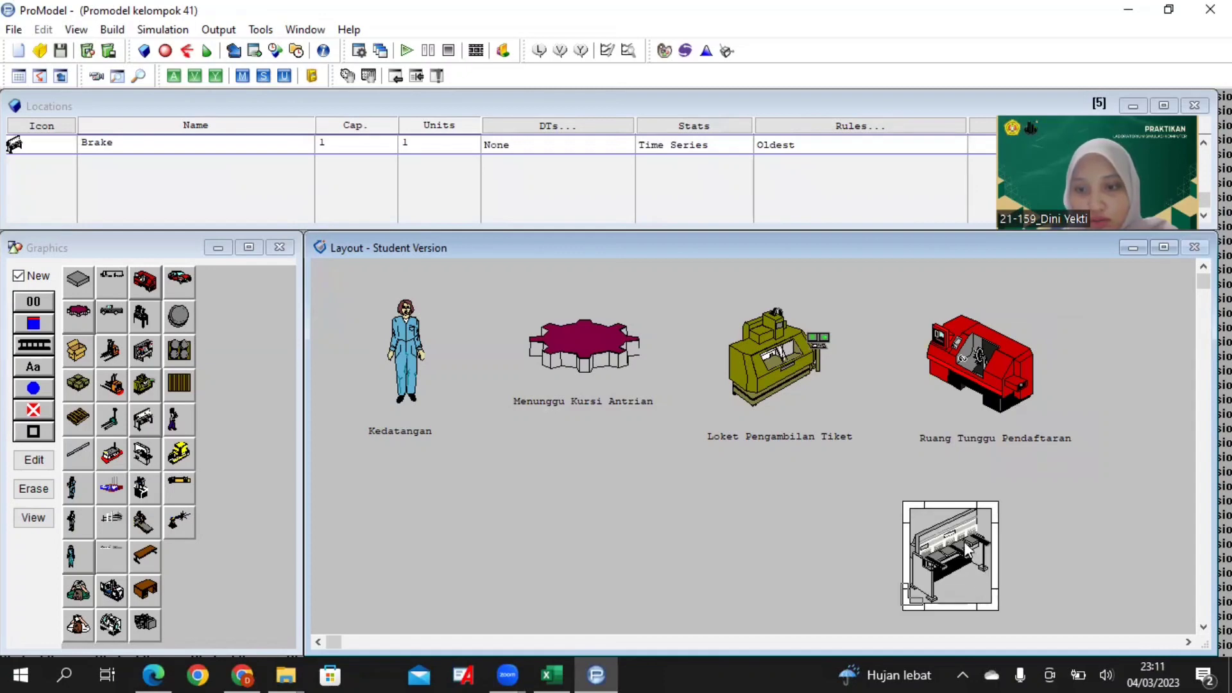
{"action": "mouse_move", "coordinate": [964, 542]}
{"action": "left_mouse_down"}
{"action": "mouse_move", "coordinate": [941, 510]}
{"action": "mouse_move", "coordinate": [950, 523]}
{"action": "left_mouse_up"}
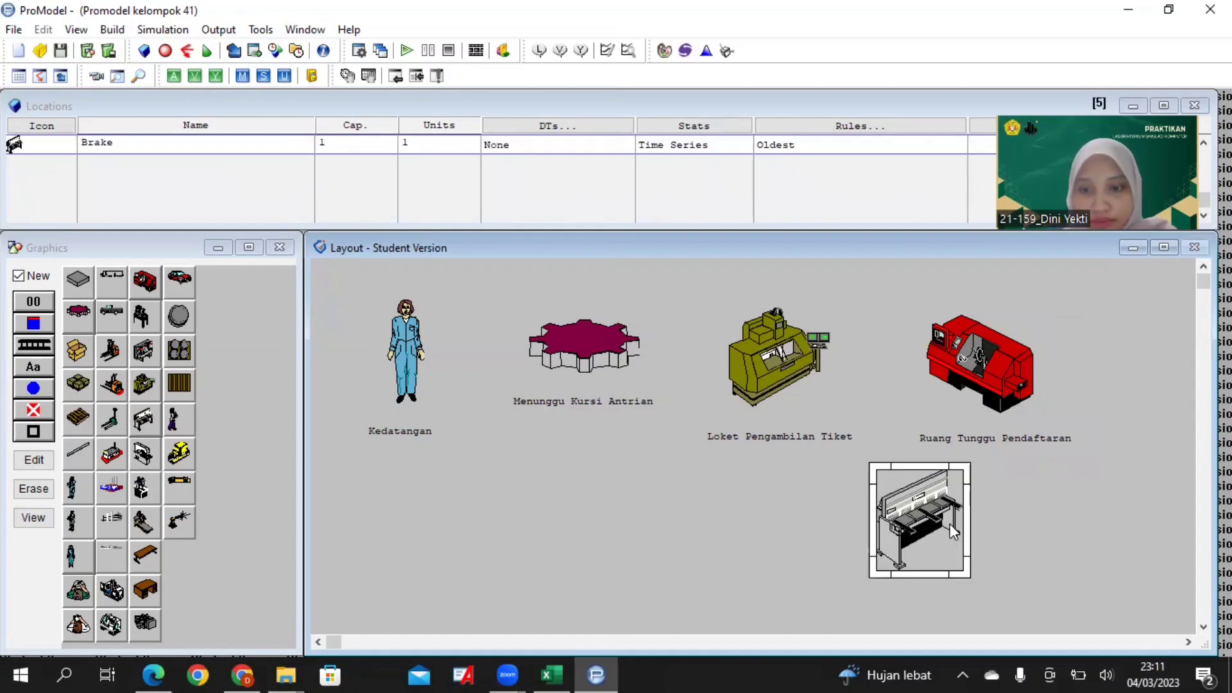
Add a name label beneath the brake machine icon as part of the same location
{"action": "left_click", "coordinate": [19, 275]}
{"action": "left_click", "coordinate": [33, 368]}
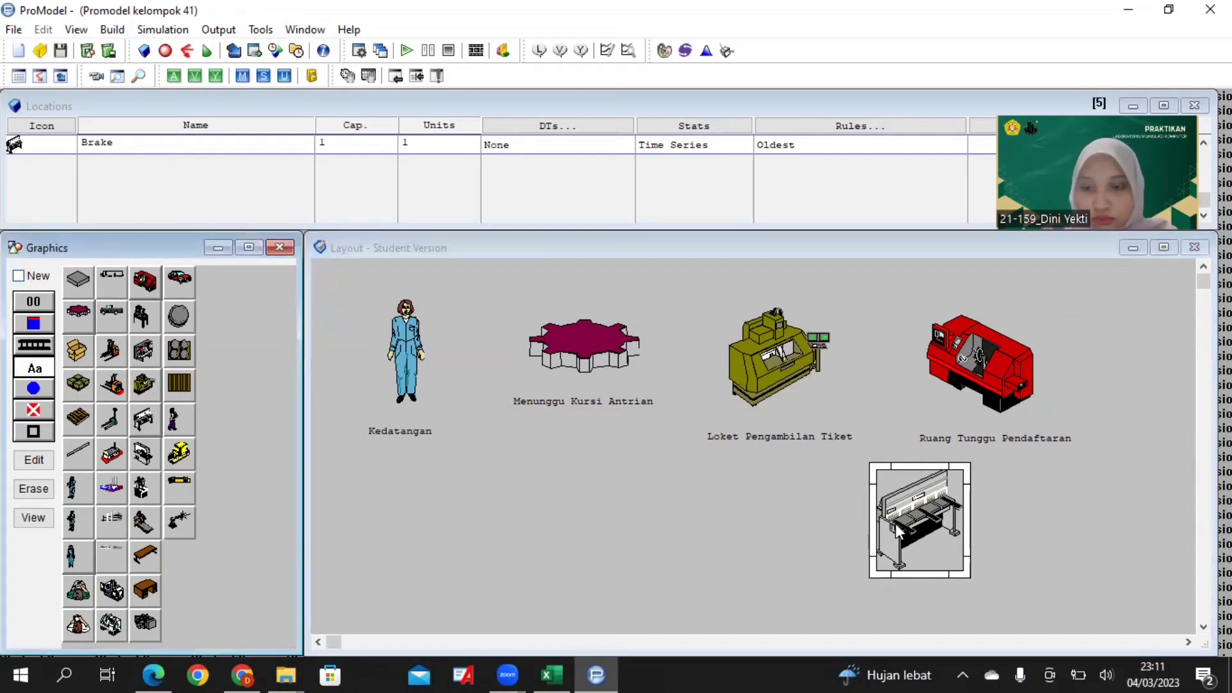
{"action": "left_click", "coordinate": [937, 578]}
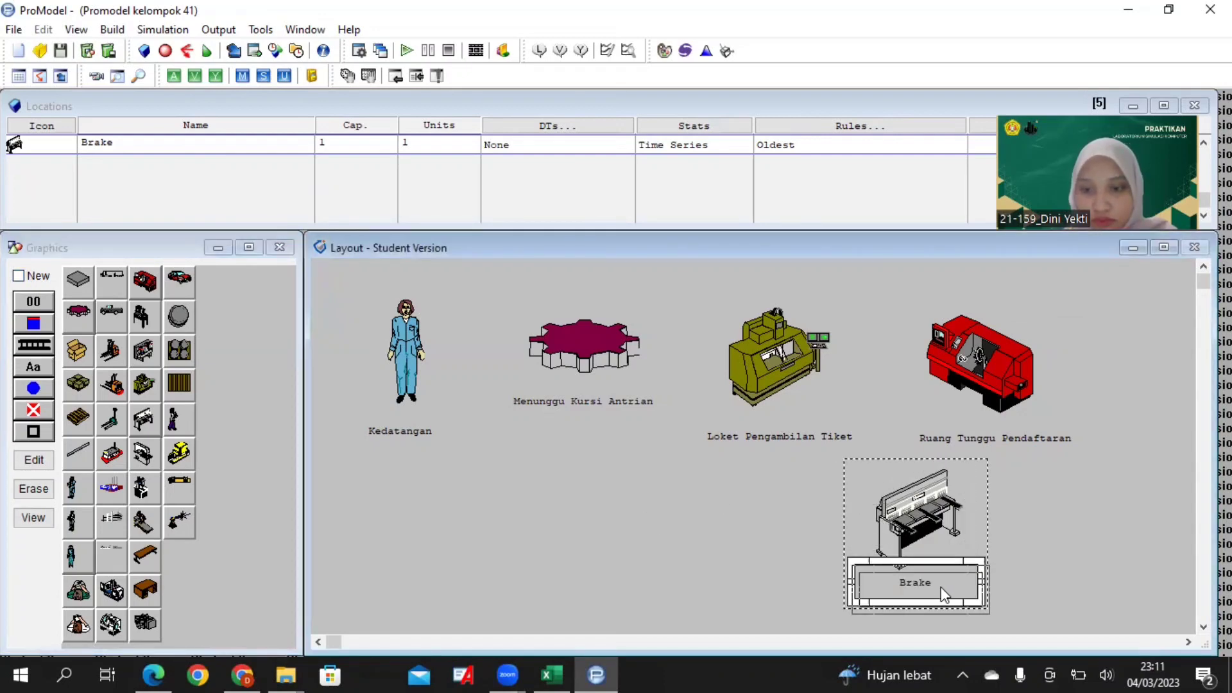
{"action": "left_click_drag", "start_coordinate": [942, 595], "coordinate": [933, 597]}
Rename the brake machine's location Ruang_Pemeriksaan
{"action": "left_click", "coordinate": [267, 145]}
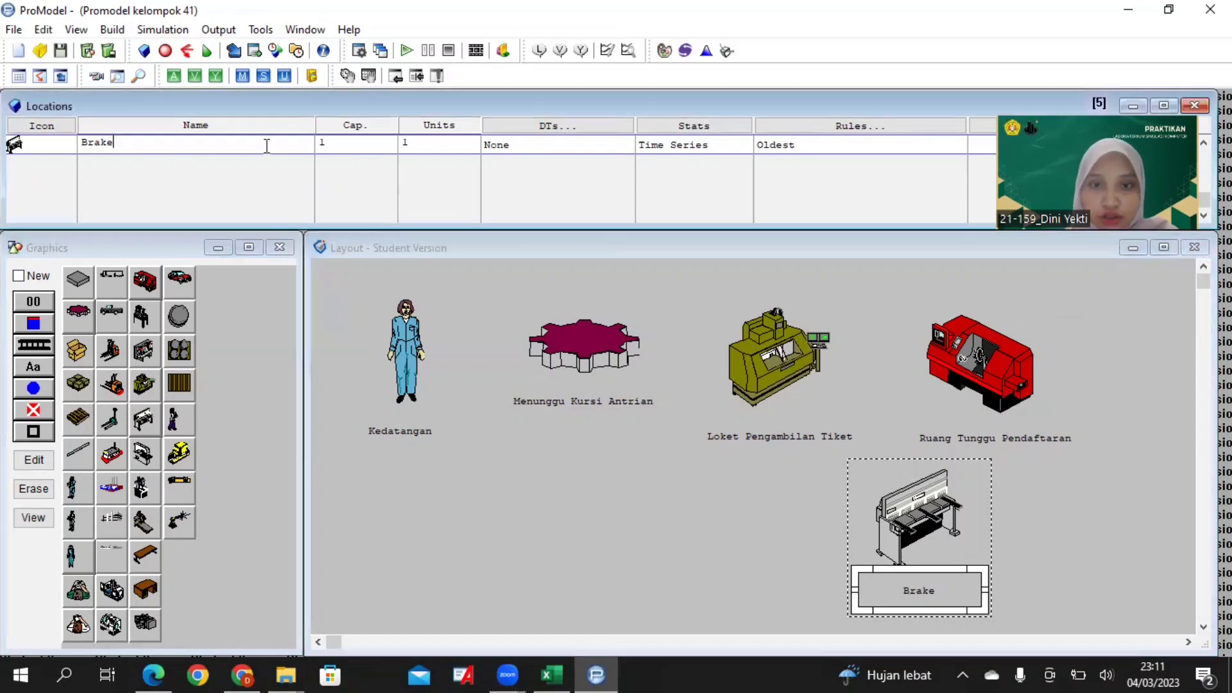
{"action": "key", "text": "BackSpace"}
{"action": "key", "text": "BackSpace"}
{"action": "key", "text": "BackSpace"}
{"action": "key", "text": "BackSpace"}
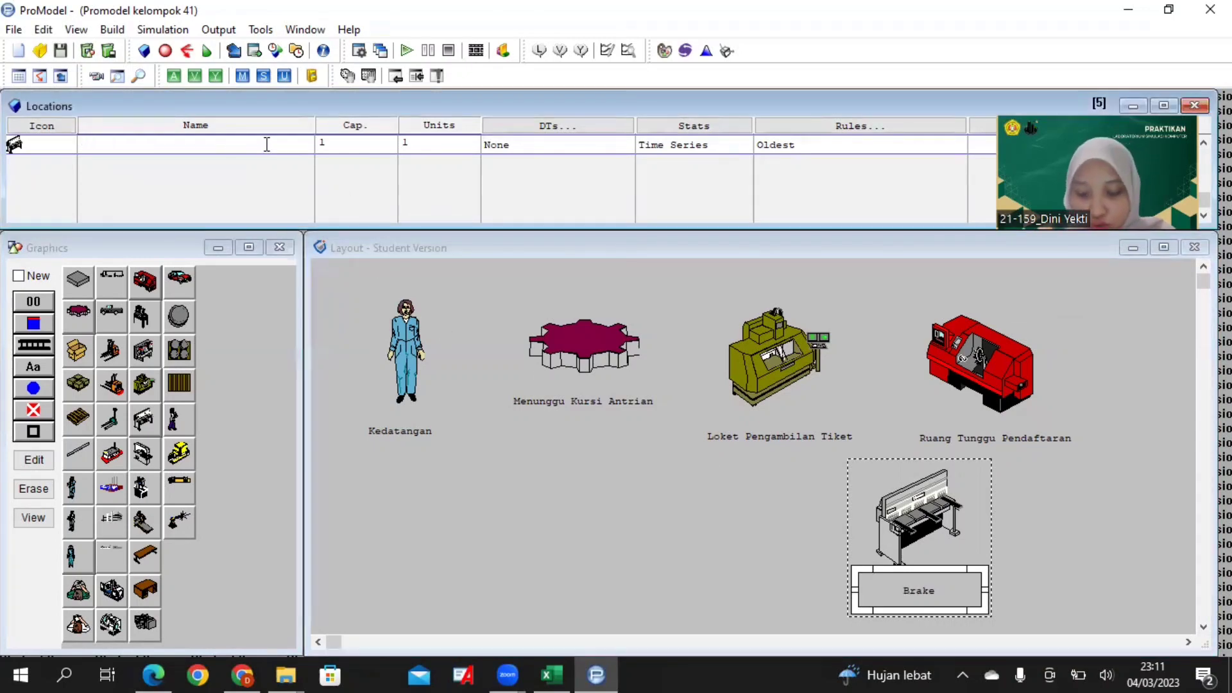
{"action": "type", "text": "Ruang "}
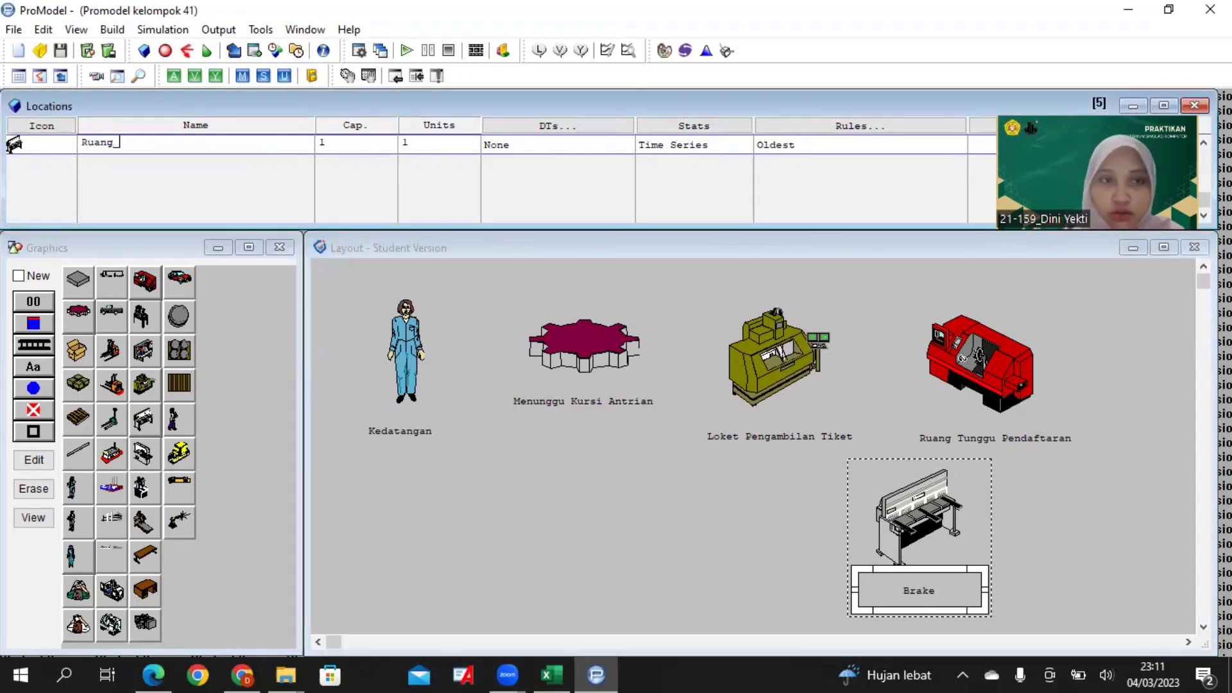
{"action": "type", "text": "Pemeriksaan"}
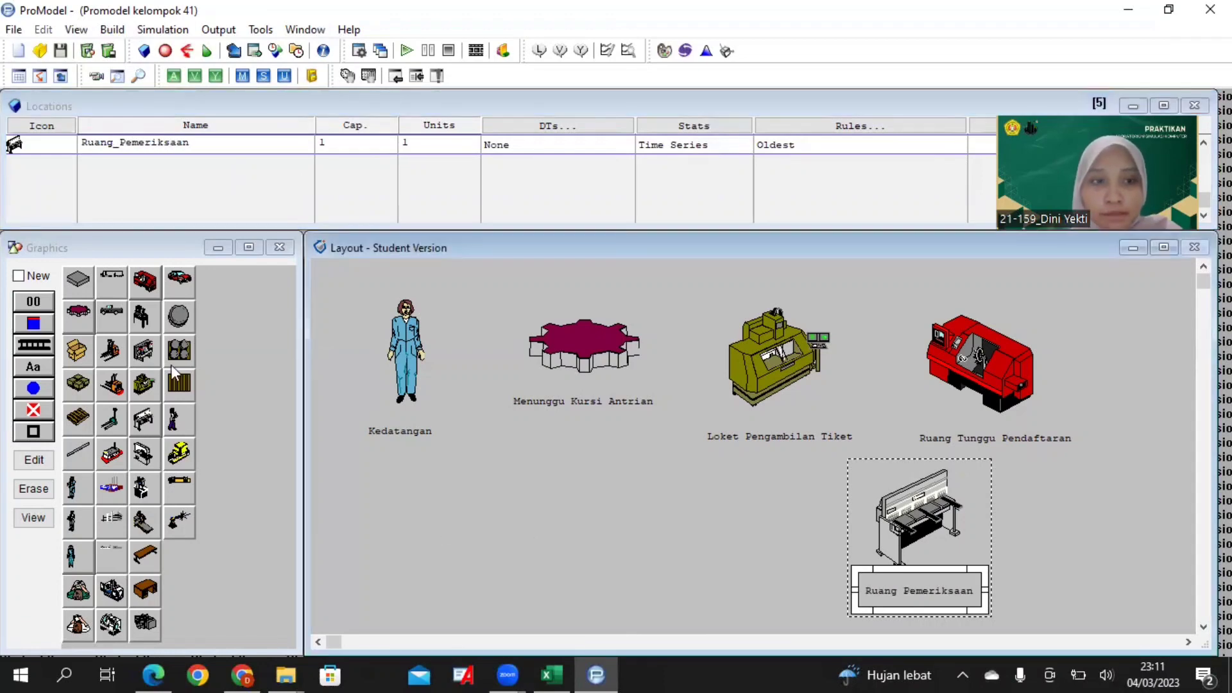
Add a new location with the brown desk icon to the left of Ruang Pemeriksaan, enlarging and repositioning it in the layout
{"action": "left_click", "coordinate": [37, 280]}
{"action": "left_click", "coordinate": [36, 281]}
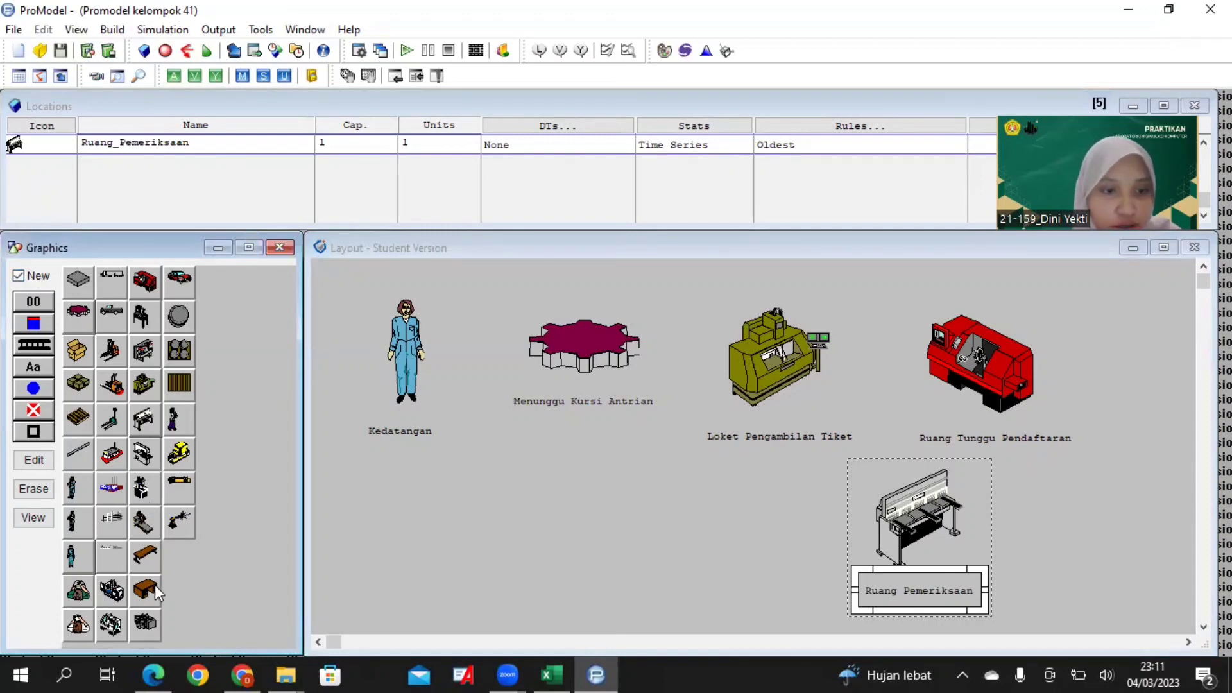
{"action": "left_click", "coordinate": [657, 506]}
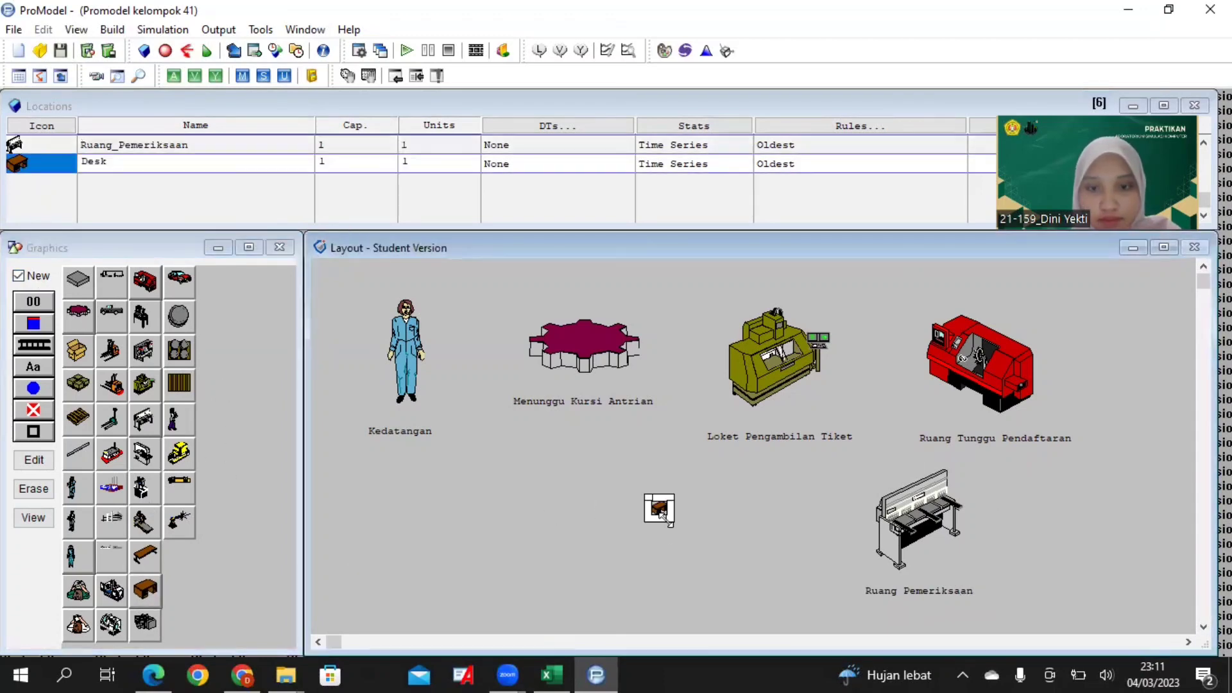
{"action": "left_click_drag", "start_coordinate": [677, 522], "coordinate": [707, 543]}
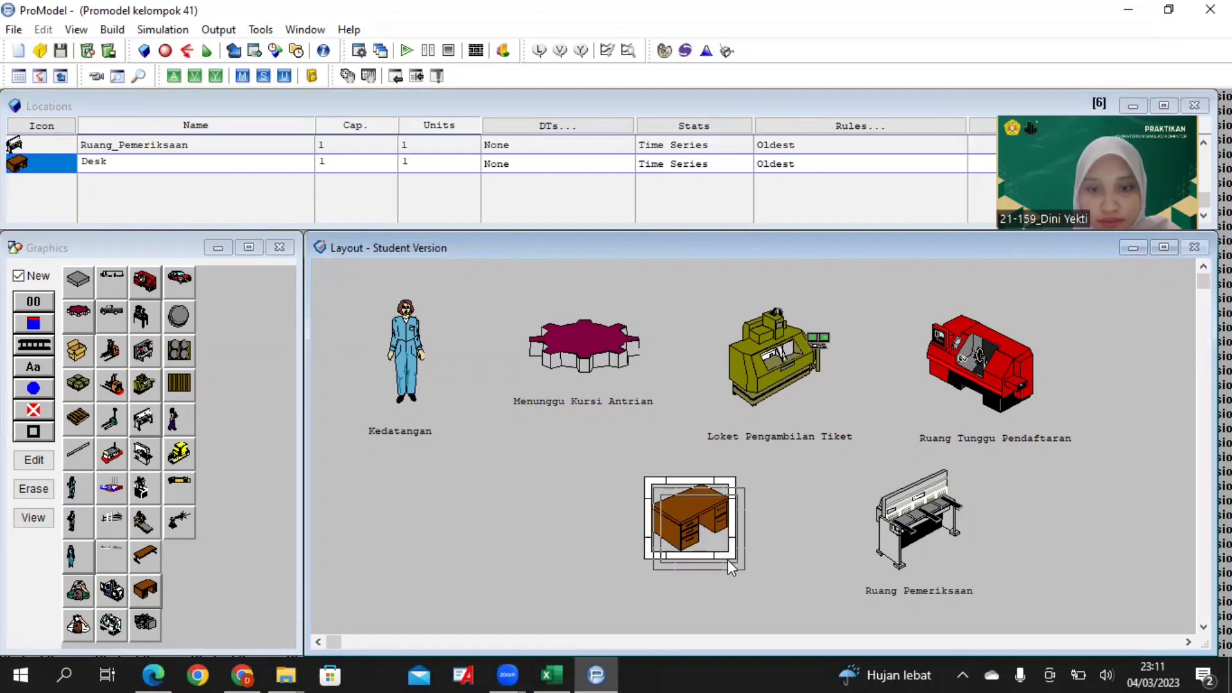
{"action": "left_click_drag", "start_coordinate": [659, 493], "coordinate": [631, 469]}
{"action": "left_click_drag", "start_coordinate": [693, 514], "coordinate": [687, 524]}
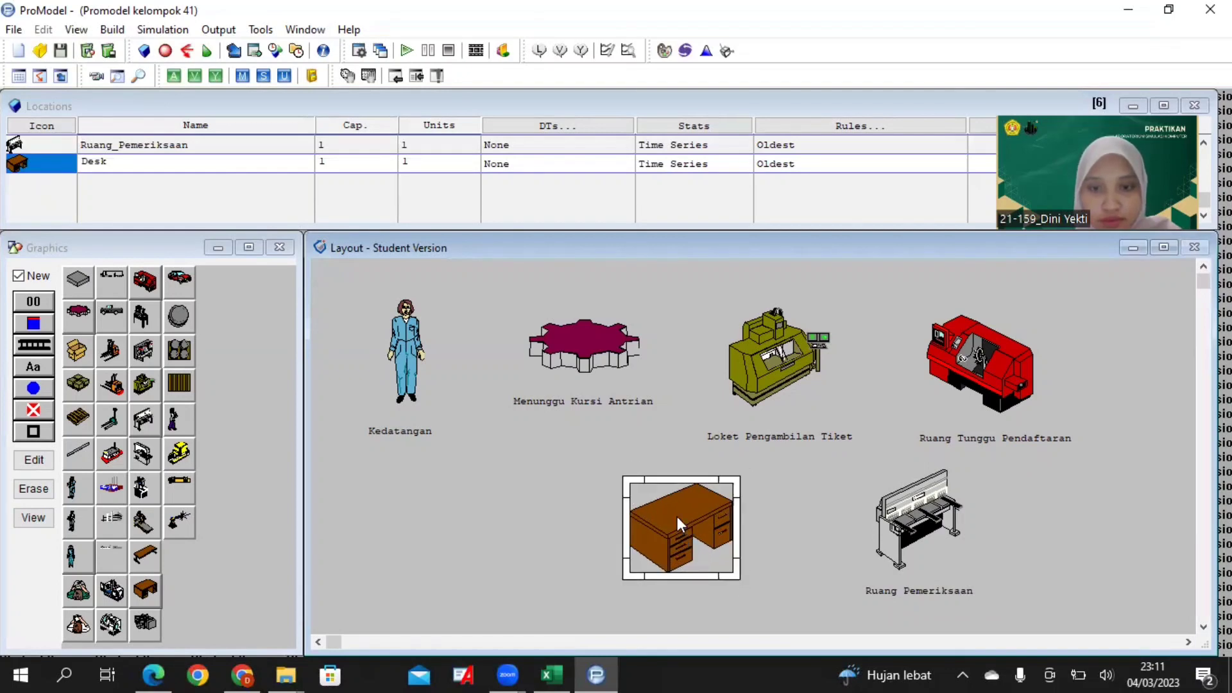
Add a name label to the desk's location and place it beneath the icon
{"action": "left_click", "coordinate": [36, 281]}
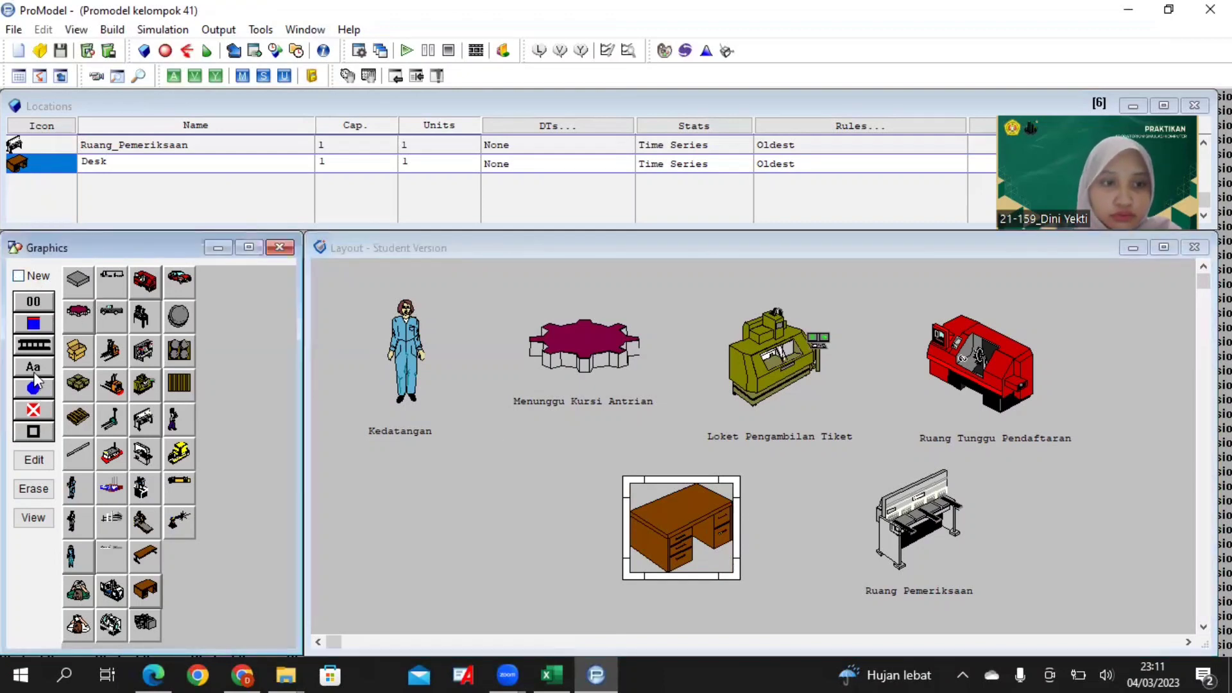
{"action": "left_click", "coordinate": [660, 538]}
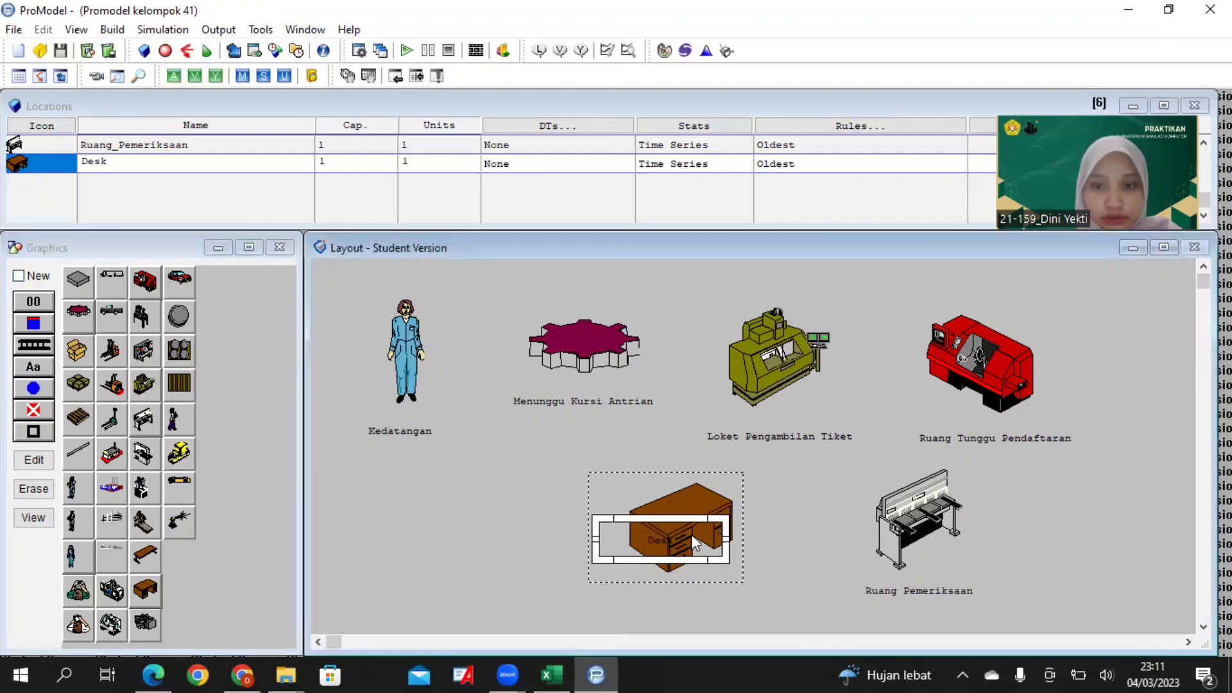
{"action": "left_click_drag", "start_coordinate": [692, 534], "coordinate": [715, 588]}
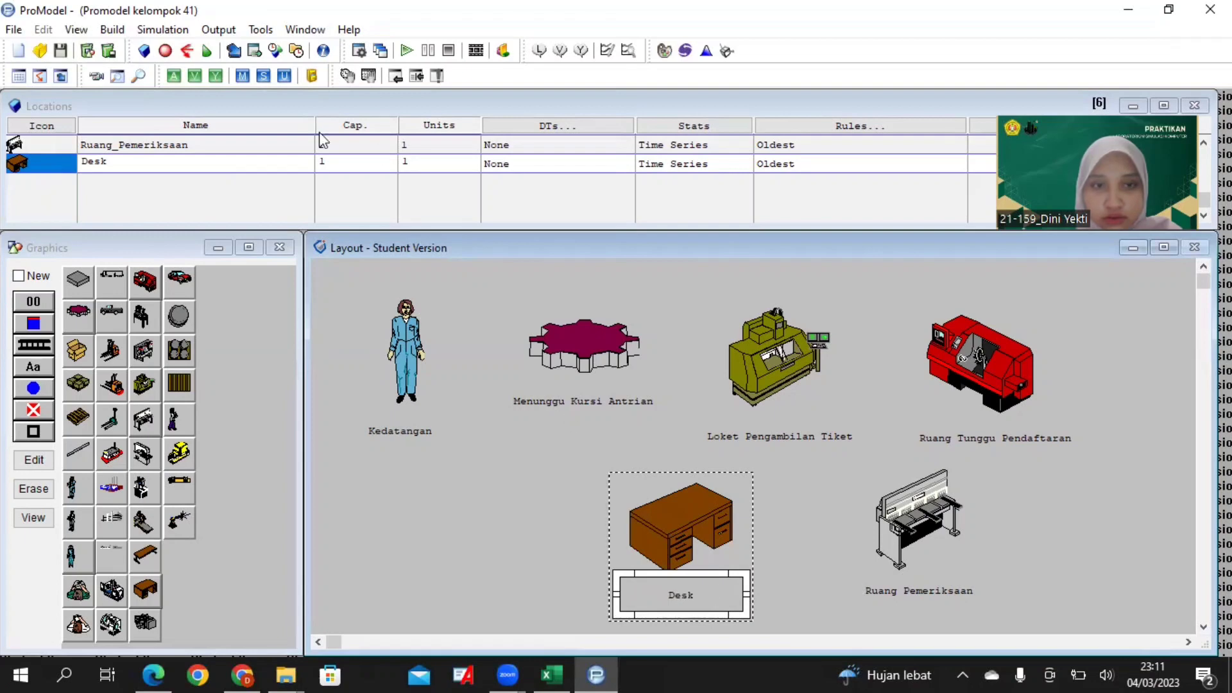
Rename the desk's location Pelayanan_Farmasi
{"action": "left_click", "coordinate": [287, 170]}
{"action": "key", "text": "BackSpace"}
{"action": "key", "text": "BackSpace"}
{"action": "key", "text": "BackSpace"}
{"action": "key", "text": "BackSpace"}
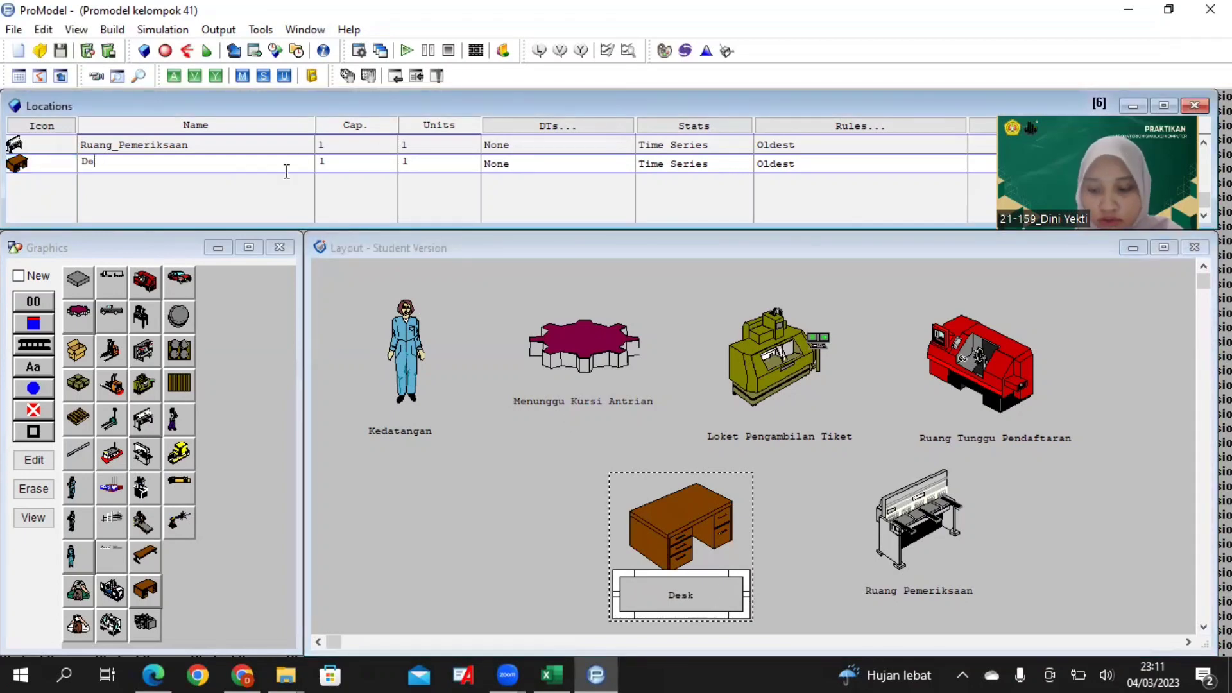
{"action": "type", "text": "Pelaya"}
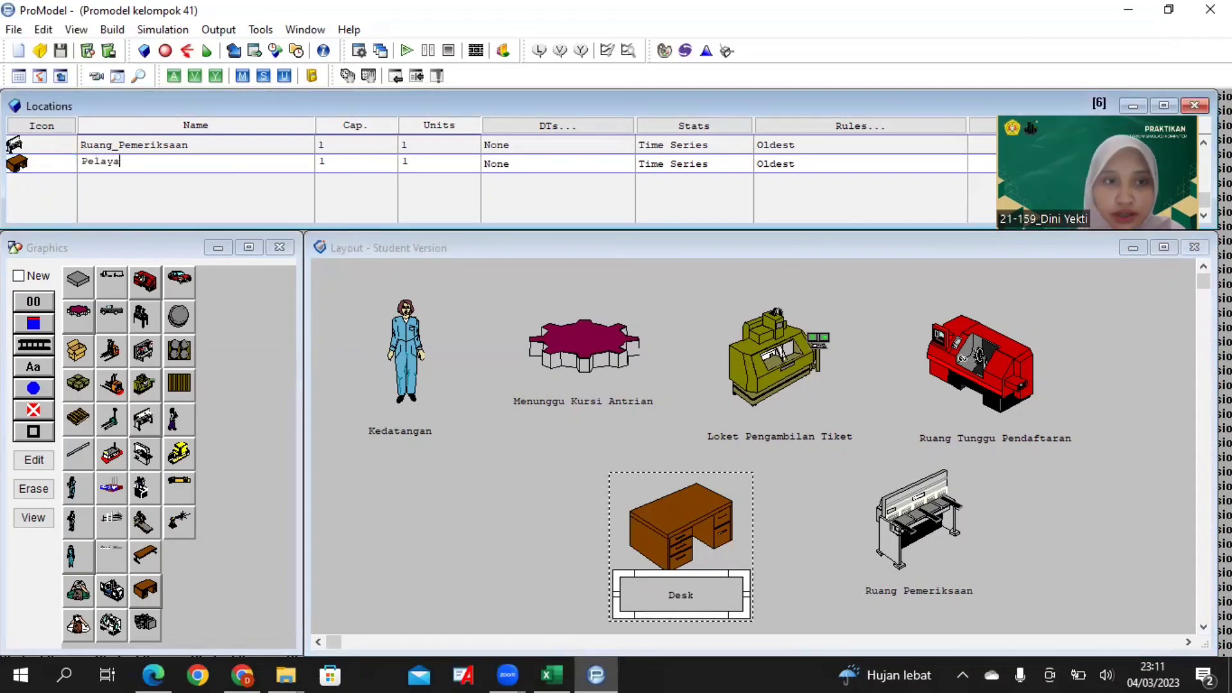
{"action": "type", "text": "nan_farmasi"}
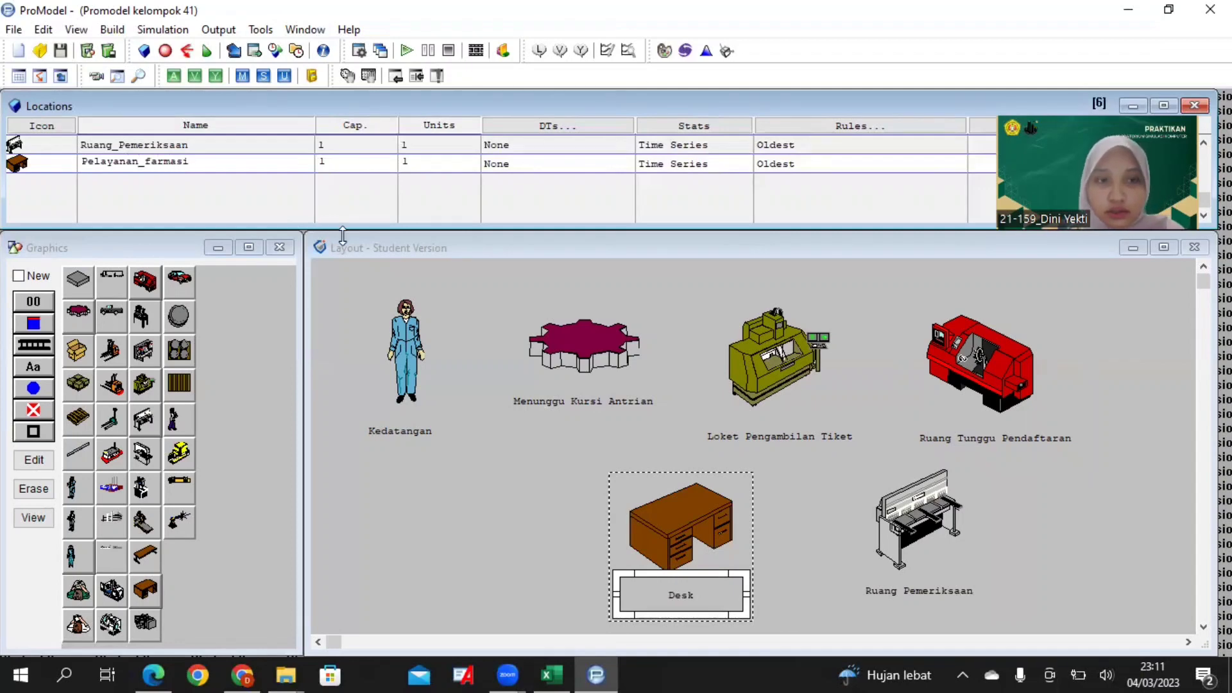
{"action": "double_click", "coordinate": [172, 161]}
{"action": "type", "text": "Farmasi"}
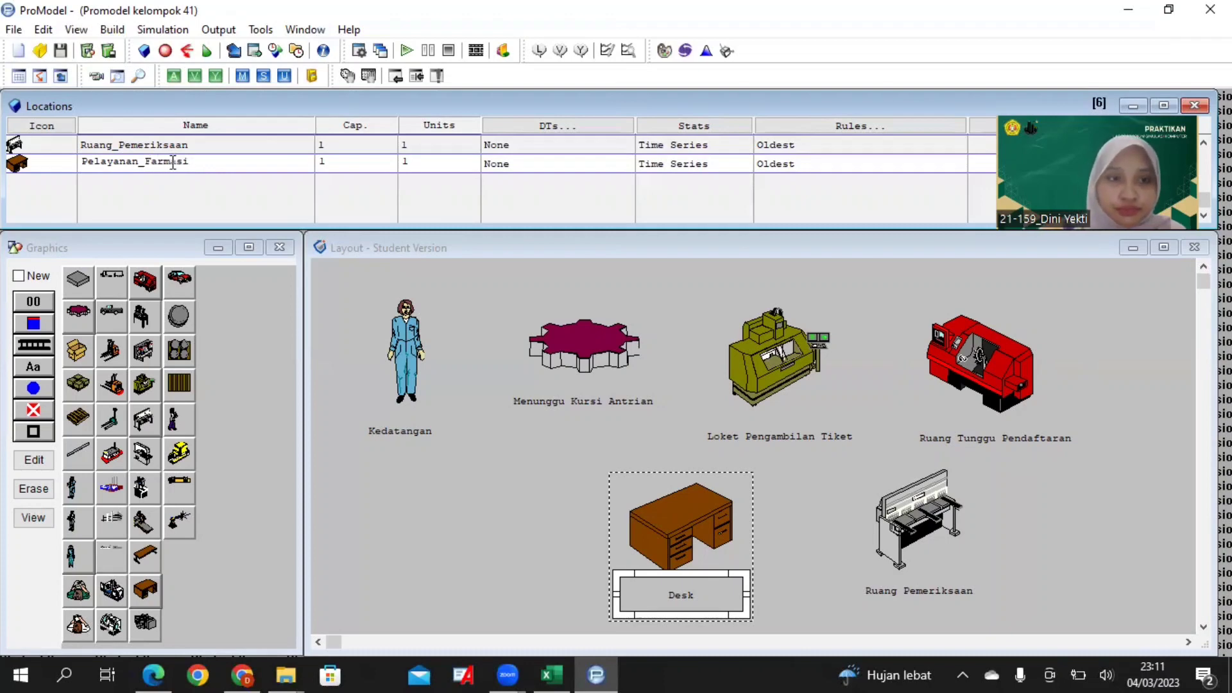
{"action": "left_click", "coordinate": [549, 527]}
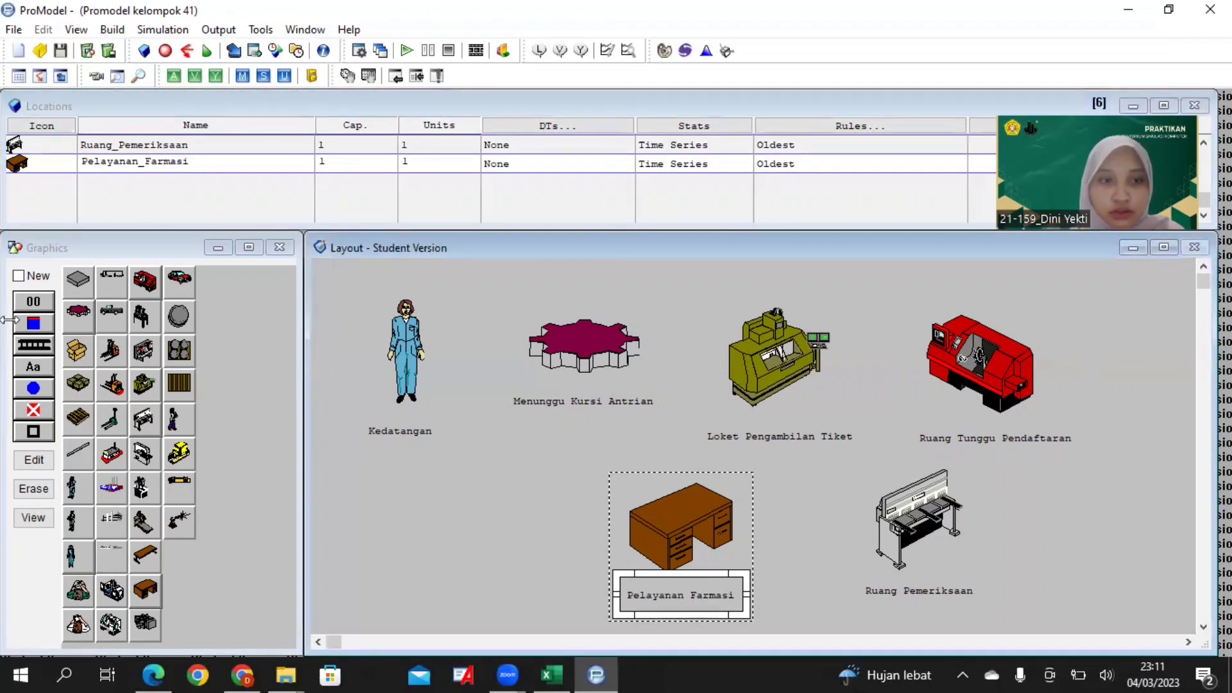
Add a new location with the white-shirted operator icon to the left of Pelayanan Farmasi, enlarging and repositioning it in the layout
{"action": "left_click", "coordinate": [33, 278]}
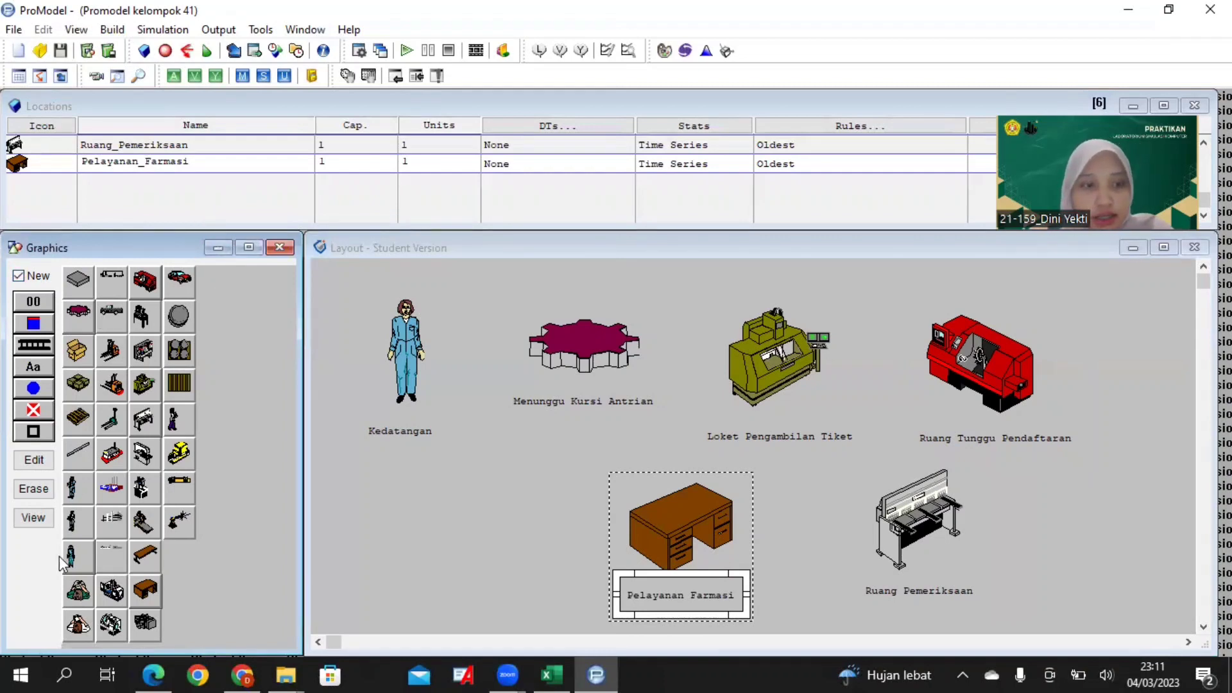
{"action": "left_click", "coordinate": [77, 525]}
{"action": "left_click", "coordinate": [479, 509]}
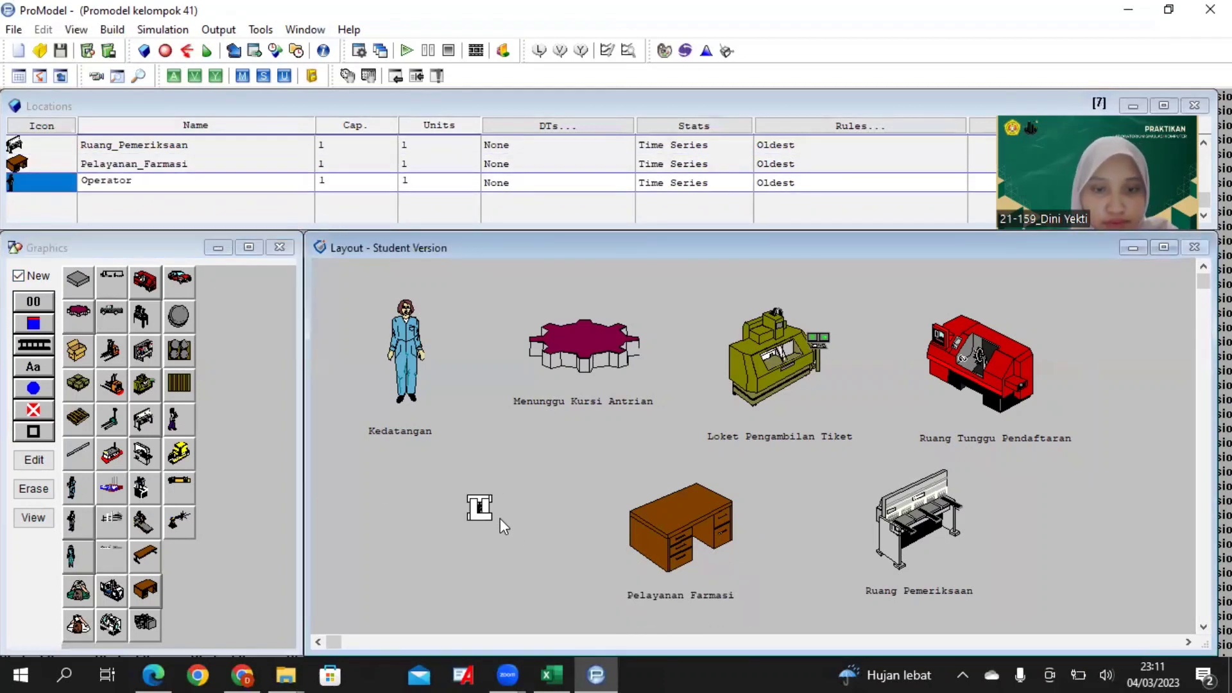
{"action": "left_click_drag", "start_coordinate": [486, 519], "coordinate": [521, 603]}
{"action": "left_click_drag", "start_coordinate": [502, 549], "coordinate": [493, 541]}
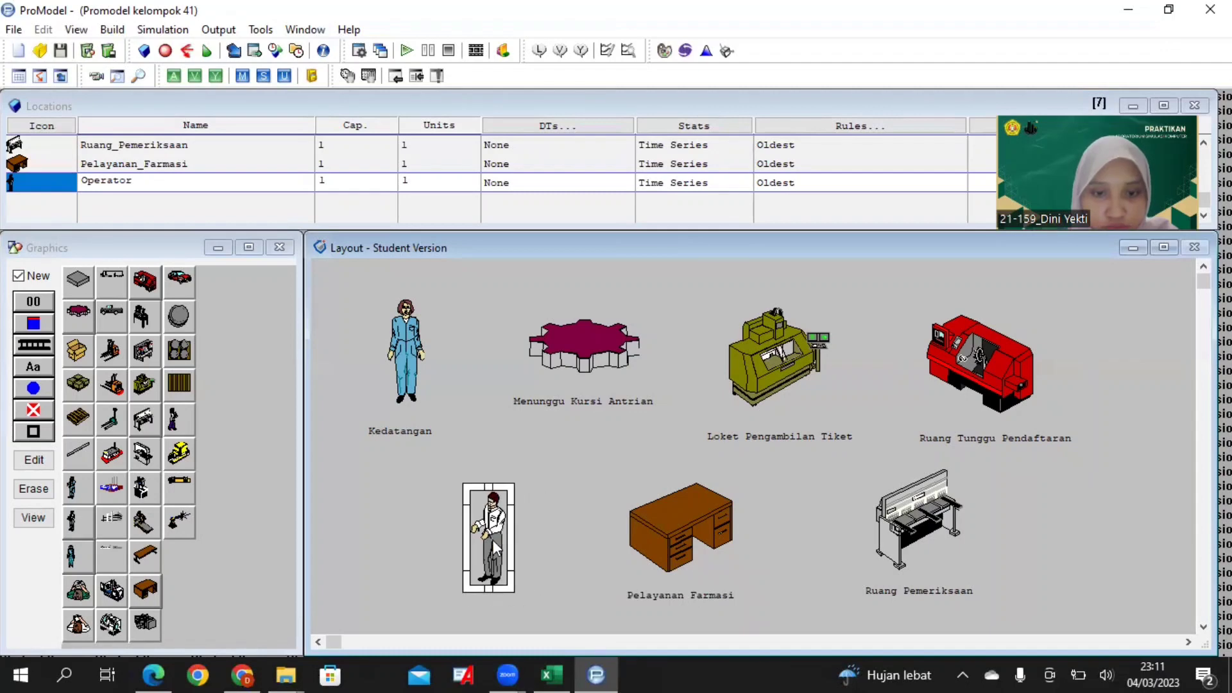
{"action": "mouse_move", "coordinate": [504, 586]}
{"action": "left_mouse_down"}
{"action": "mouse_move", "coordinate": [495, 541]}
{"action": "mouse_move", "coordinate": [515, 581]}
{"action": "left_mouse_up"}
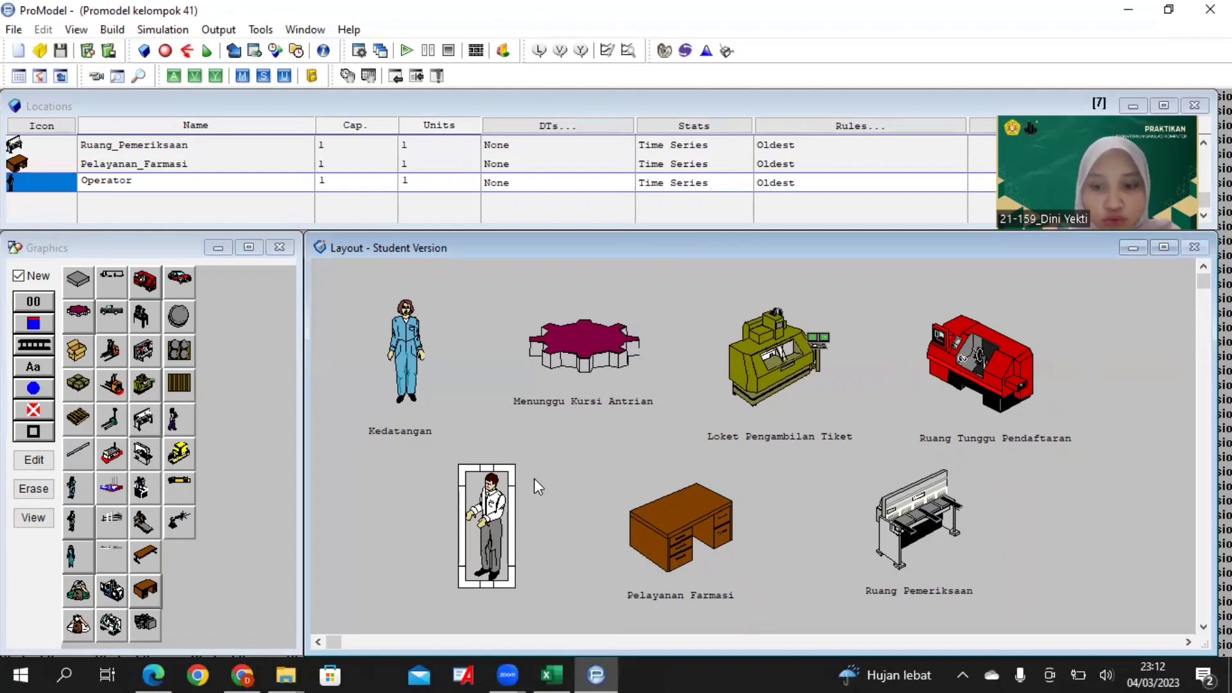
Add a name label beneath the operator icon as part of the same location and rename the location Pelayanan_Kasir
{"action": "left_click", "coordinate": [36, 275]}
{"action": "left_click", "coordinate": [37, 376]}
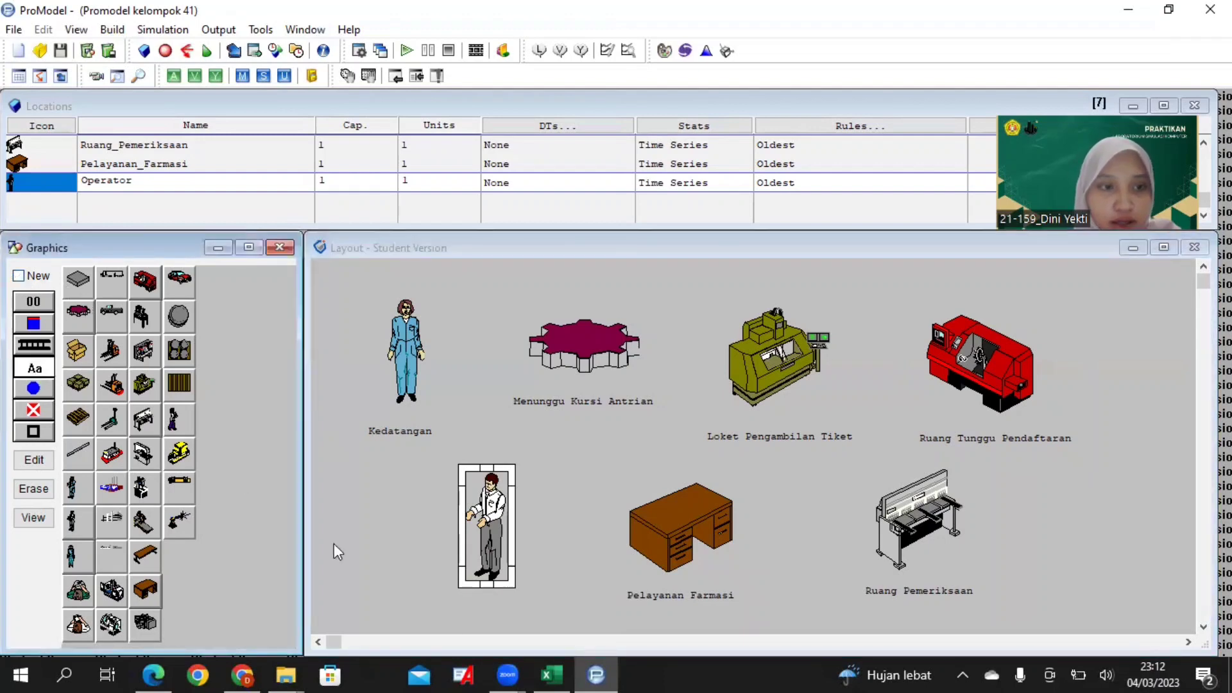
{"action": "left_click", "coordinate": [484, 607]}
{"action": "left_click", "coordinate": [256, 177]}
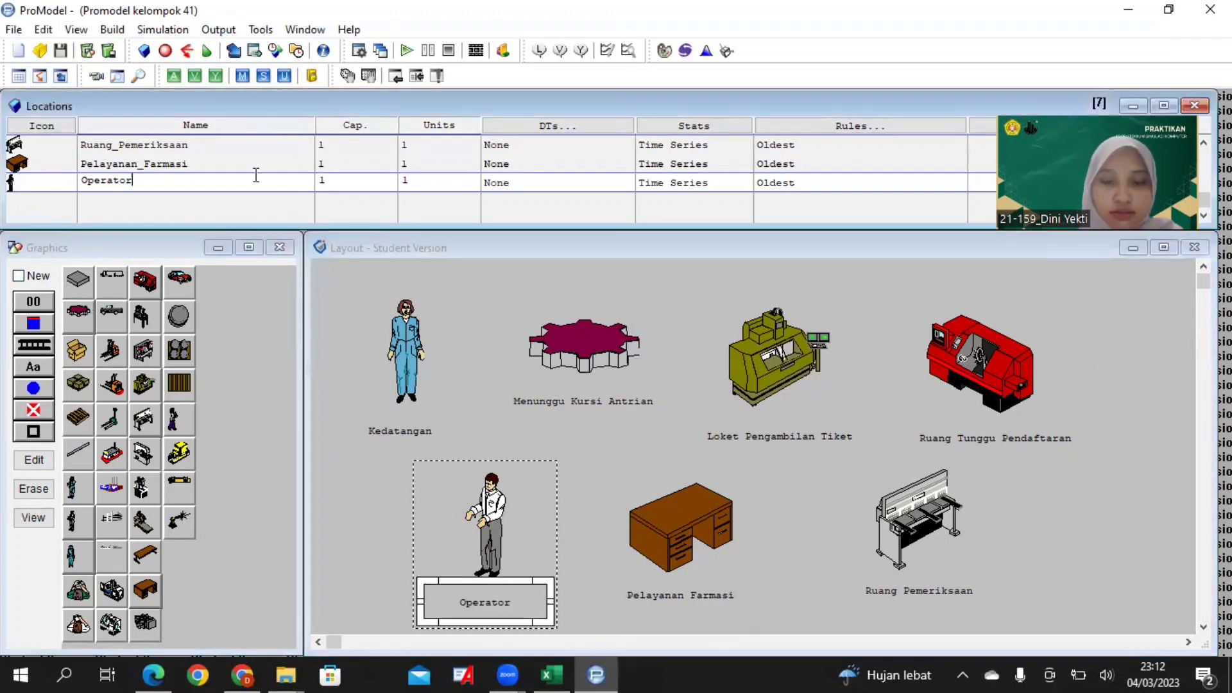
{"action": "key", "text": "BackSpace"}
{"action": "key", "text": "BackSpace"}
{"action": "key", "text": "BackSpace"}
{"action": "key", "text": "BackSpace"}
{"action": "key", "text": "BackSpace"}
{"action": "key", "text": "BackSpace"}
{"action": "key", "text": "BackSpace"}
{"action": "key", "text": "BackSpace"}
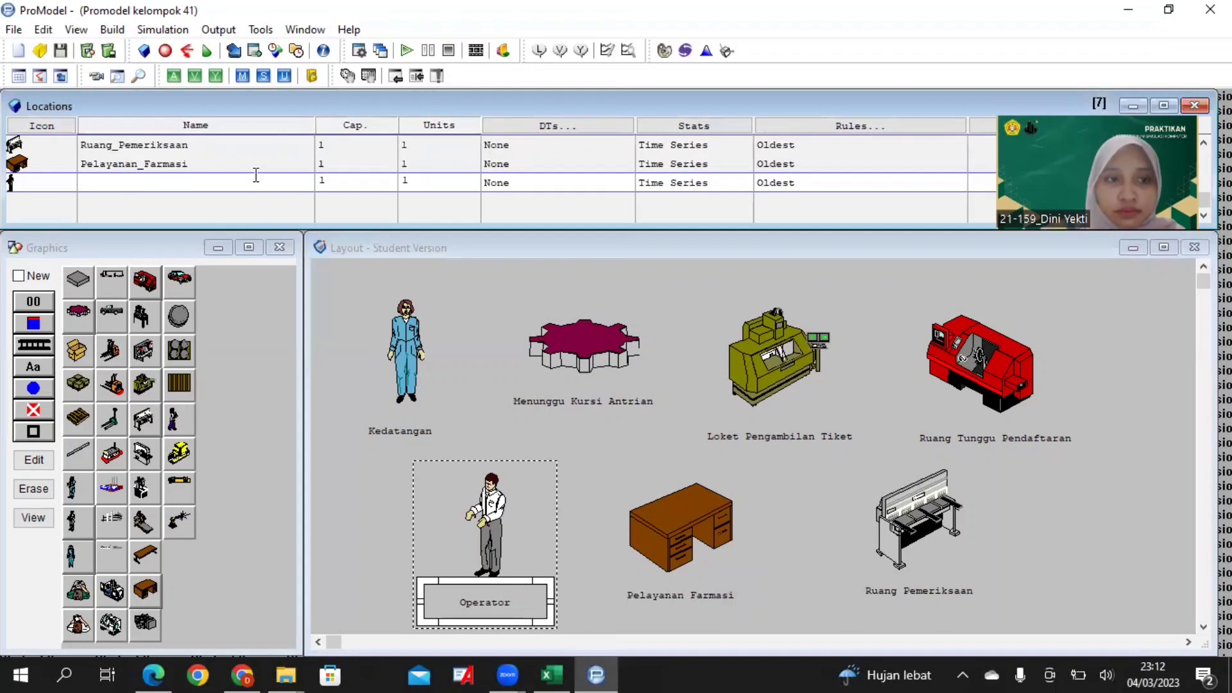
{"action": "type", "text": "Pelayanan"}
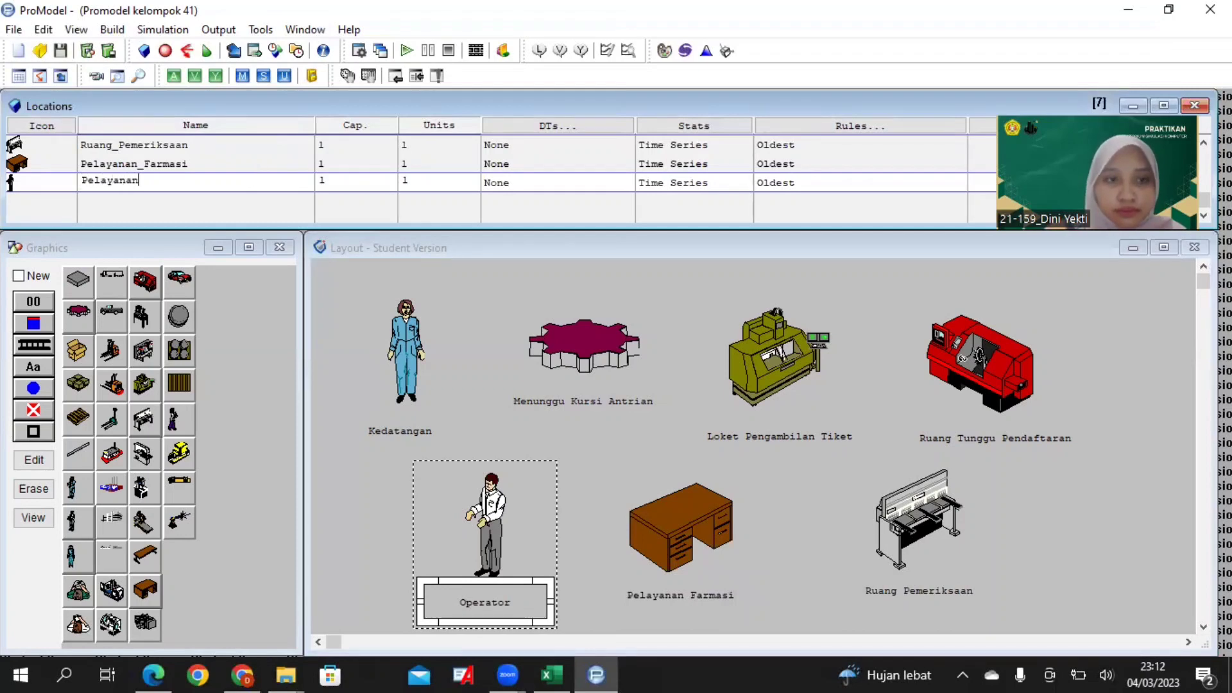
{"action": "type", "text": "_Kasir"}
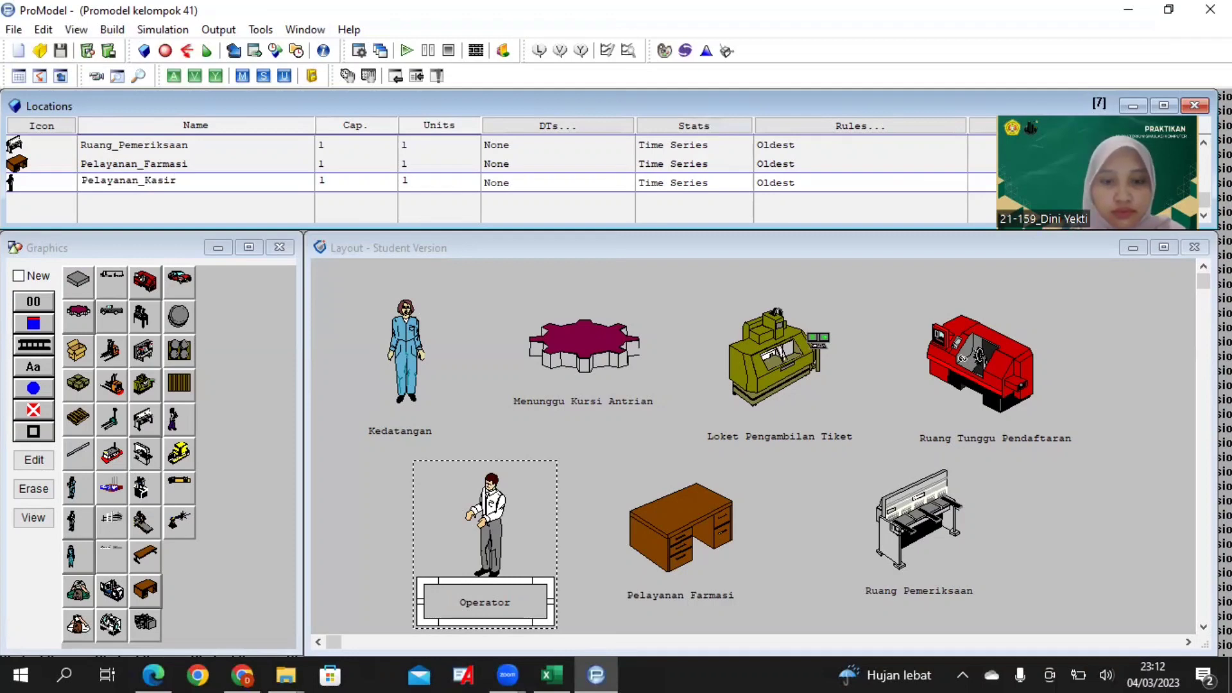
{"action": "left_click", "coordinate": [361, 520]}
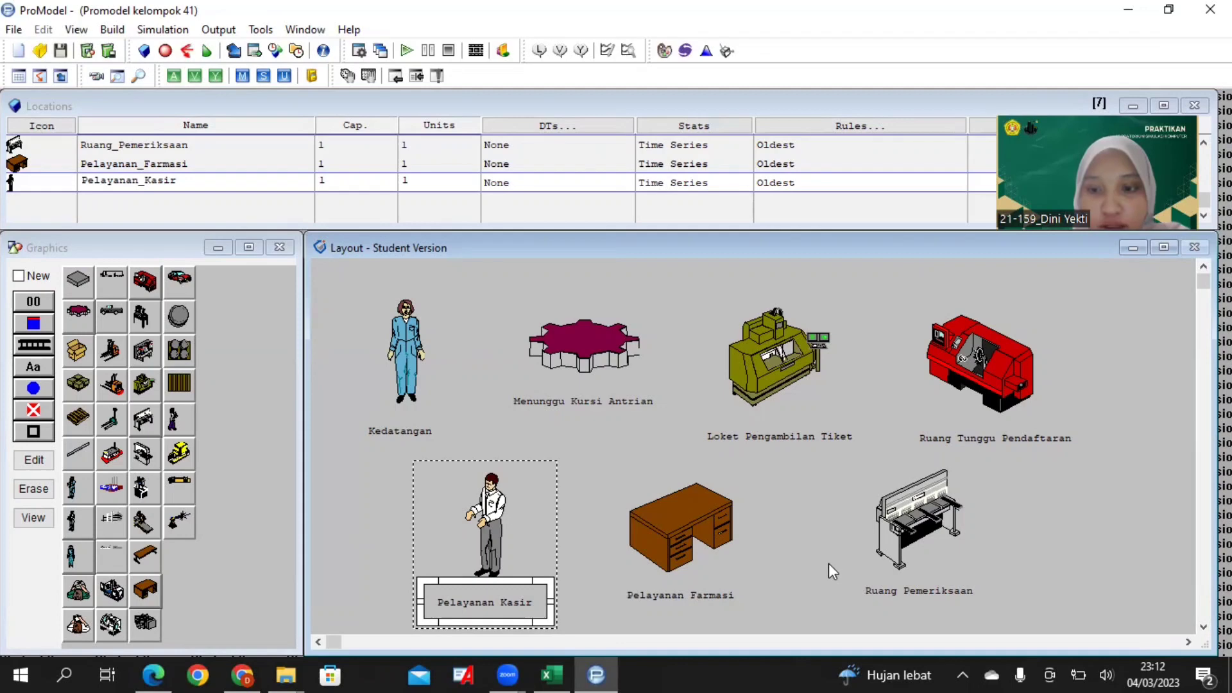
Switch from defining locations to defining entities and add a new entity with the machinist person icon
{"action": "left_click", "coordinate": [114, 30]}
{"action": "left_click", "coordinate": [144, 67]}
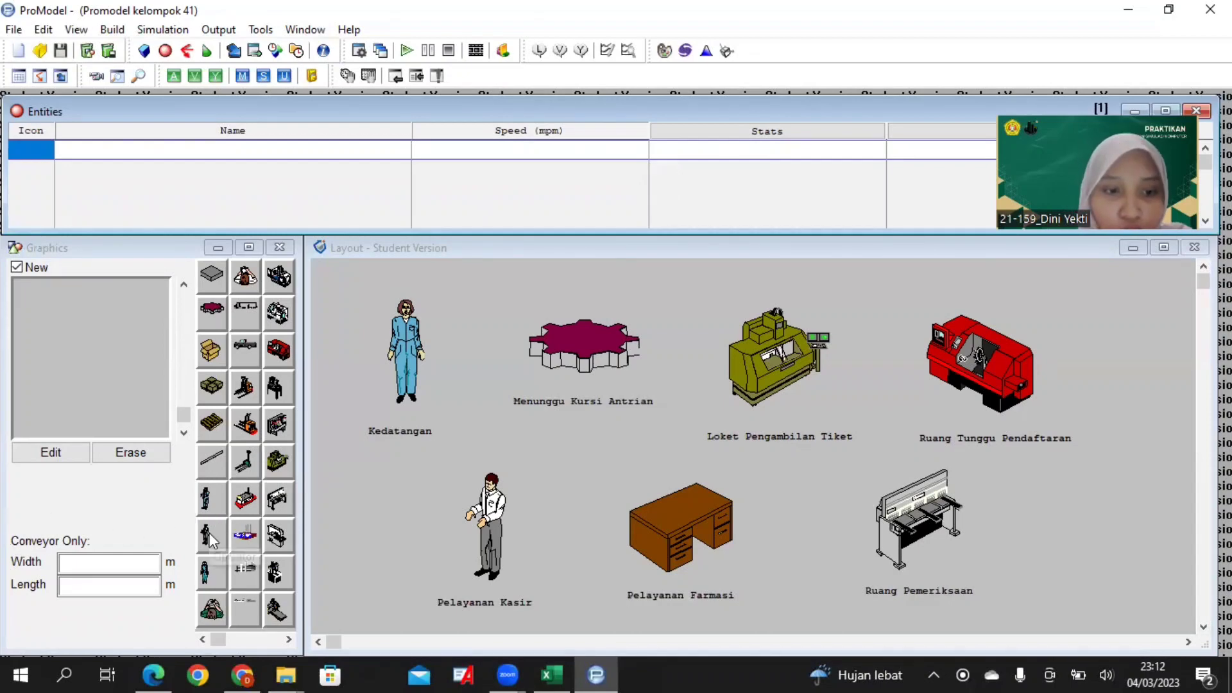
{"action": "left_click", "coordinate": [206, 500]}
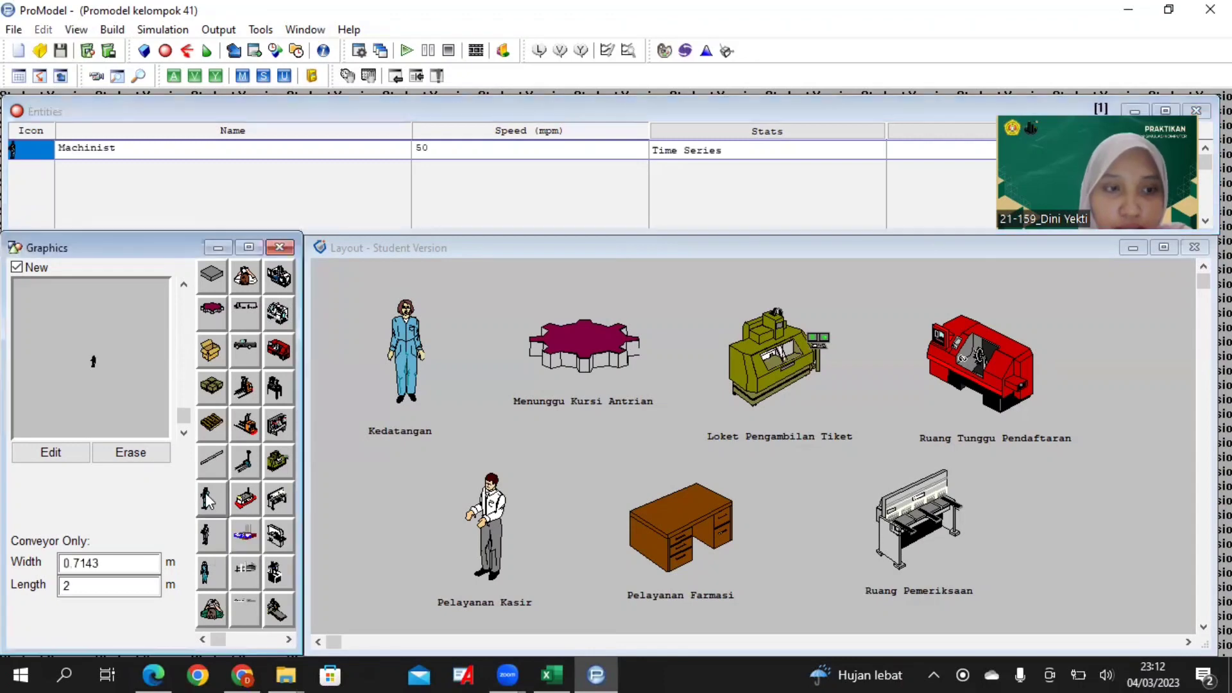
Rename the new person entity Pasien
{"action": "left_click", "coordinate": [134, 154]}
{"action": "key", "text": "BackSpace"}
{"action": "key", "text": "BackSpace"}
{"action": "key", "text": "BackSpace"}
{"action": "key", "text": "BackSpace"}
{"action": "key", "text": "BackSpace"}
{"action": "key", "text": "BackSpace"}
{"action": "key", "text": "BackSpace"}
{"action": "key", "text": "BackSpace"}
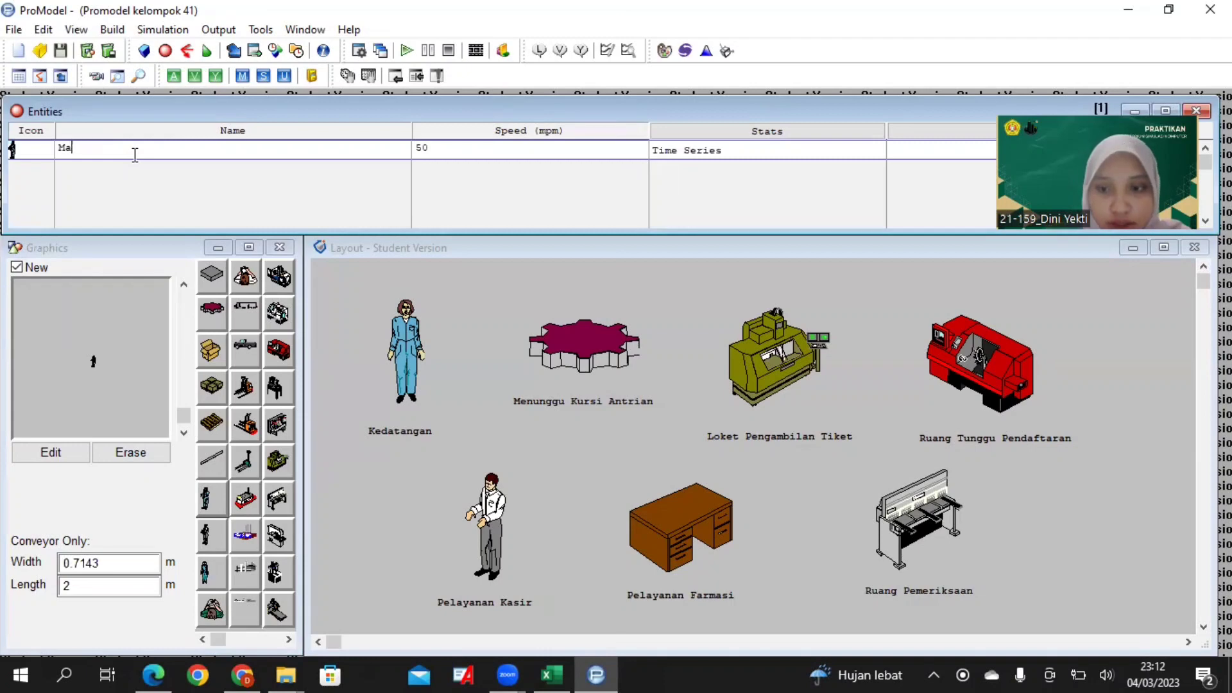
{"action": "type", "text": "Pasie"}
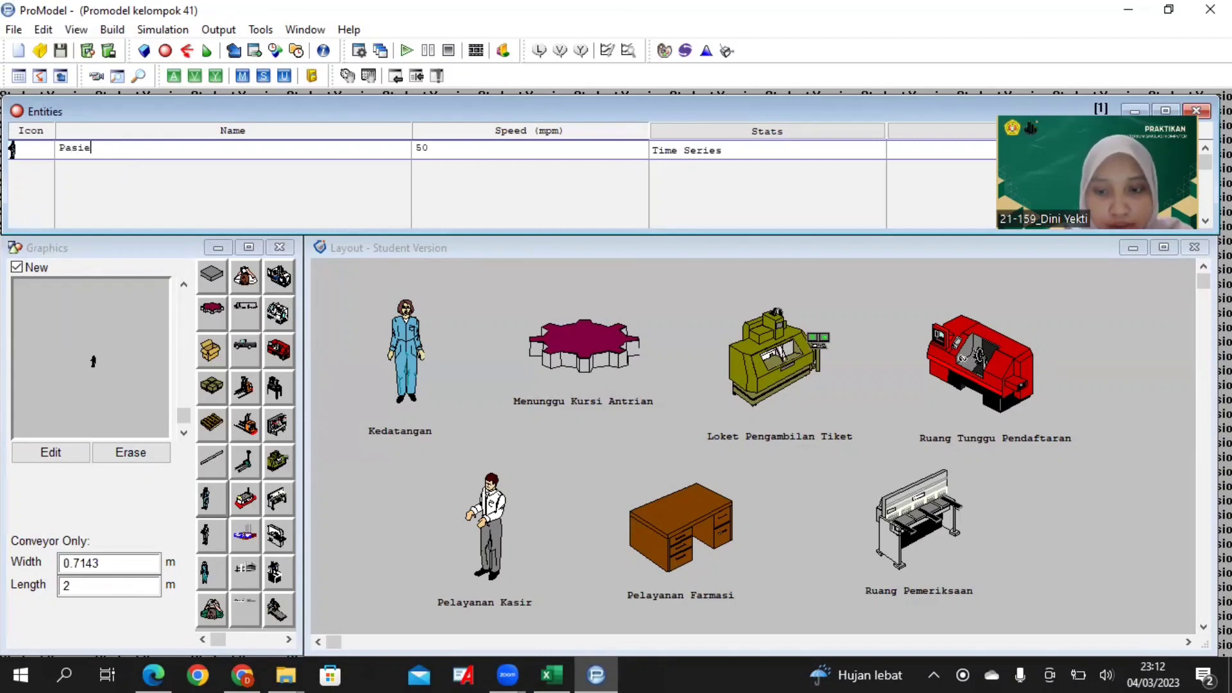
{"action": "type", "text": "n"}
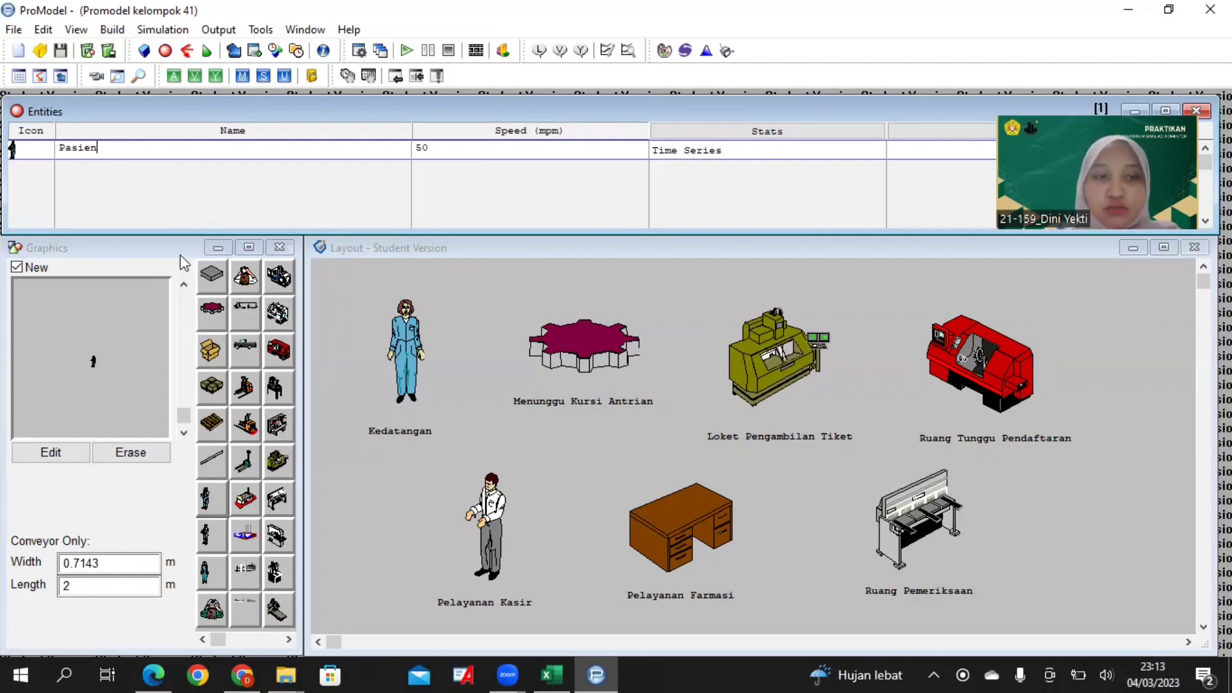
{"action": "left_click", "coordinate": [70, 144]}
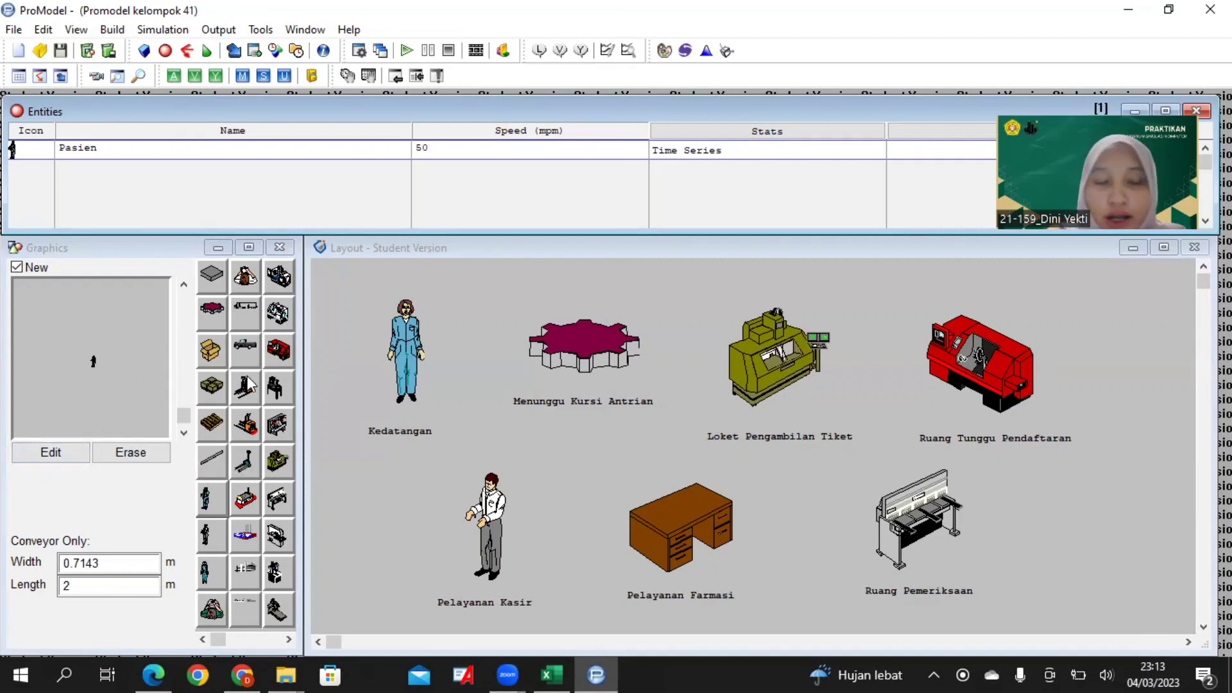
Switch from defining entities to defining arrivals and assign the Pasien entity to the first arrival record
{"action": "left_click", "coordinate": [112, 30]}
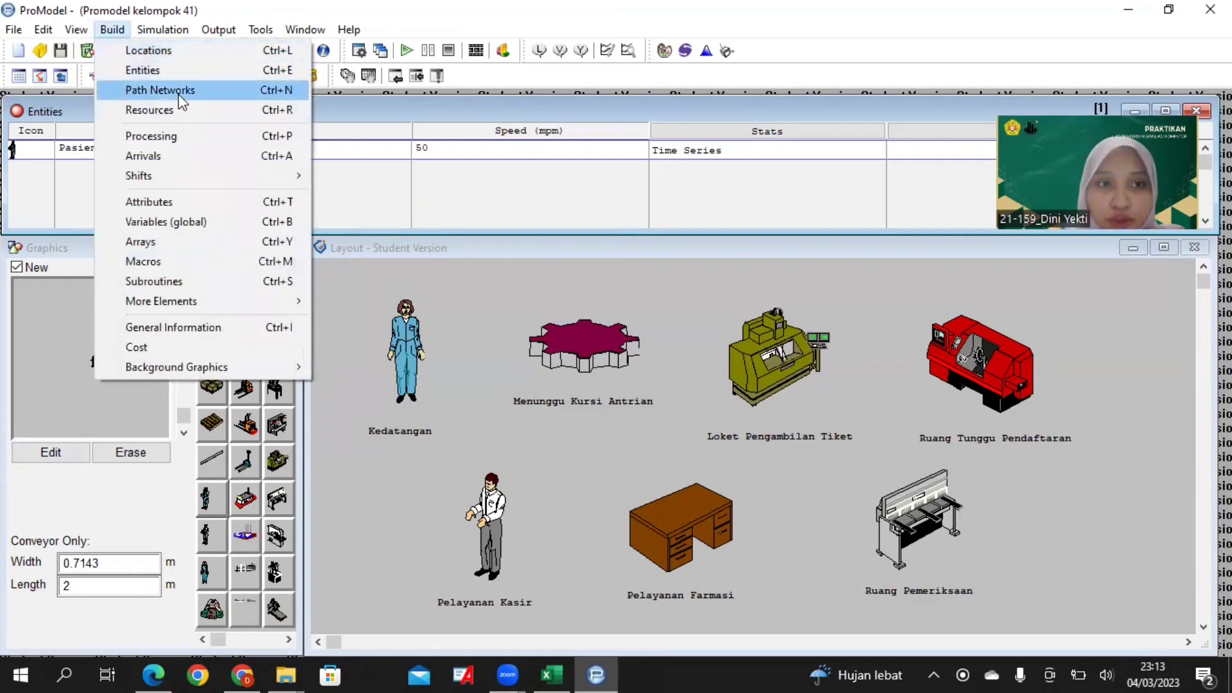
{"action": "left_click", "coordinate": [187, 152]}
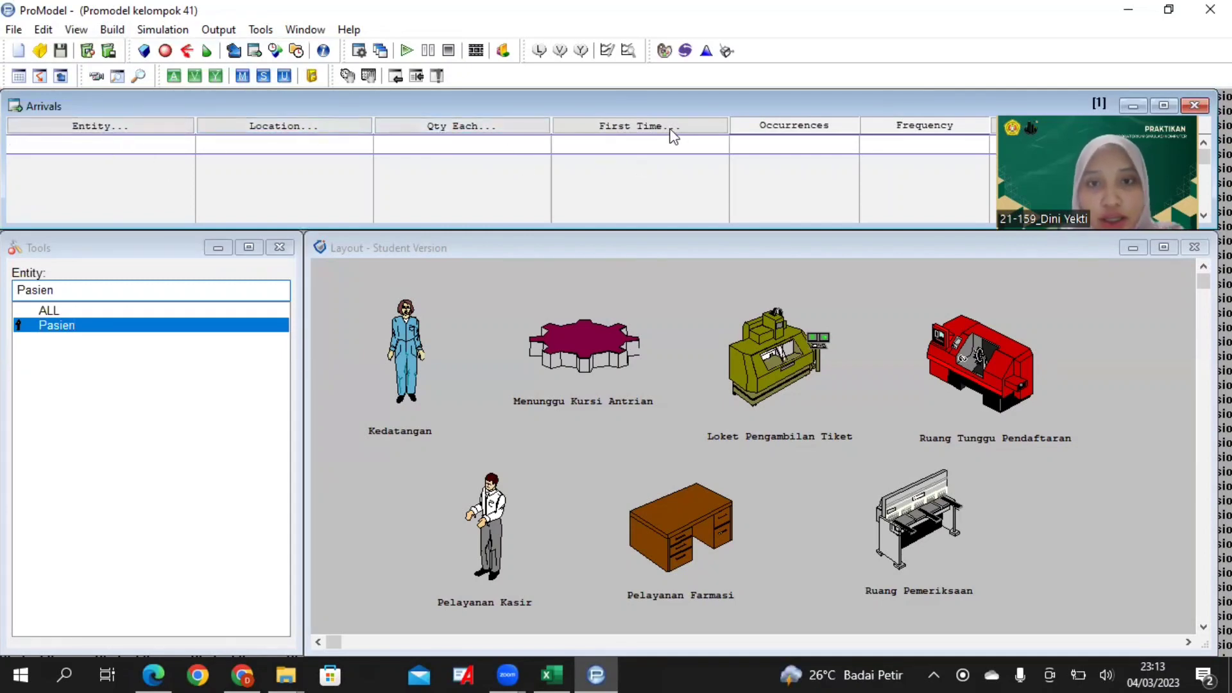
{"action": "left_click", "coordinate": [996, 172]}
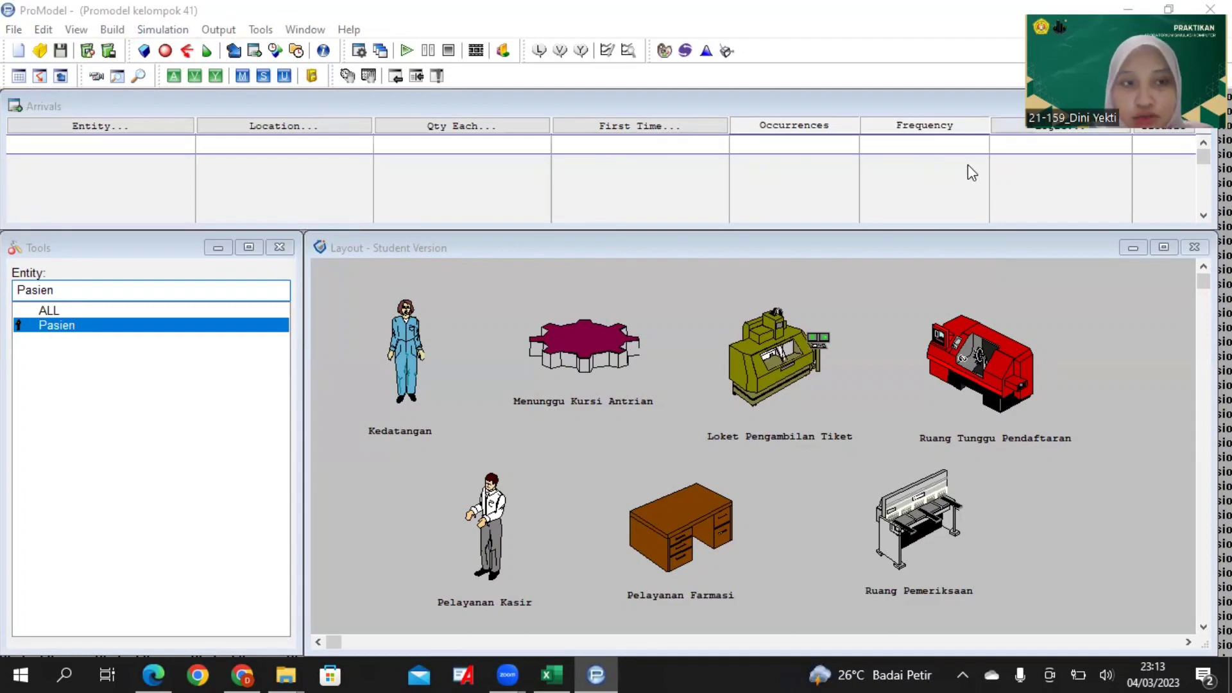
{"action": "left_click", "coordinate": [131, 149]}
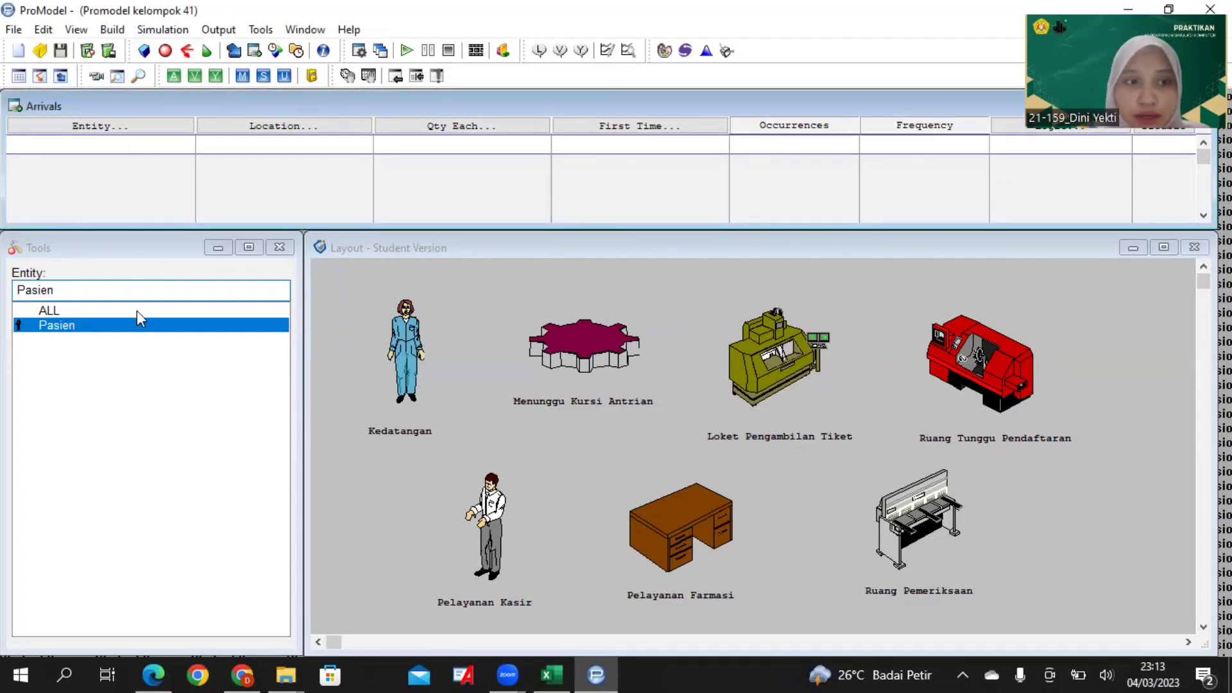
{"action": "left_click", "coordinate": [136, 319]}
{"action": "left_click", "coordinate": [132, 142]}
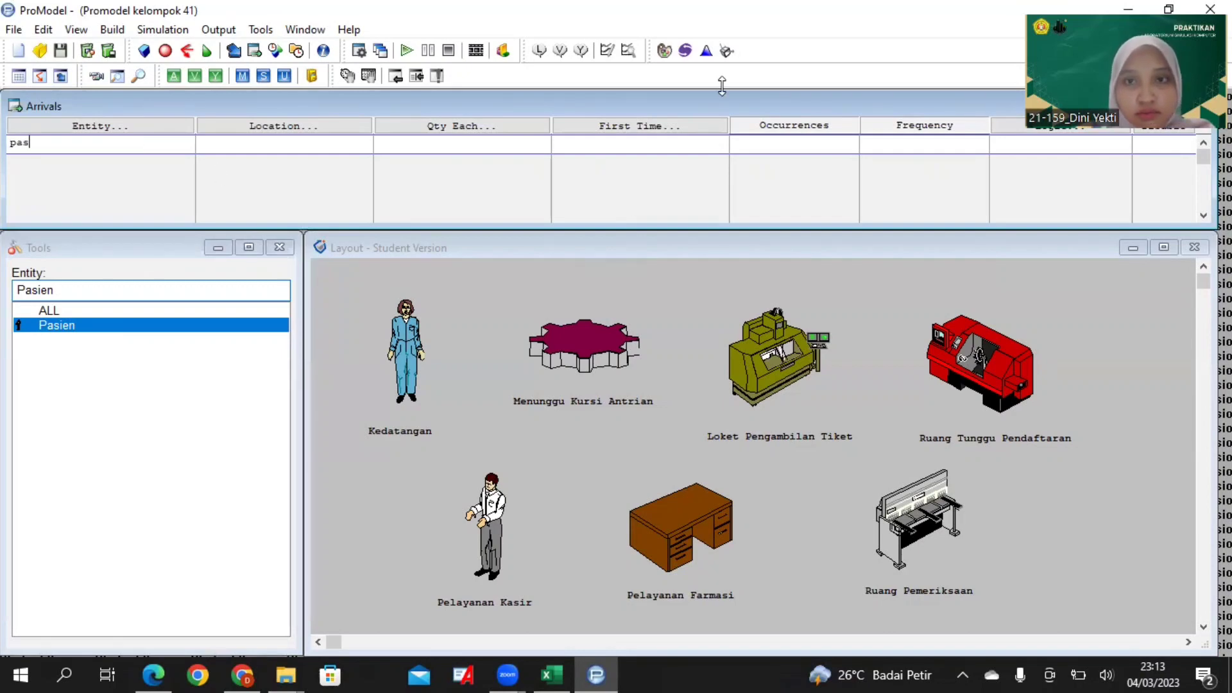
{"action": "left_click", "coordinate": [169, 129]}
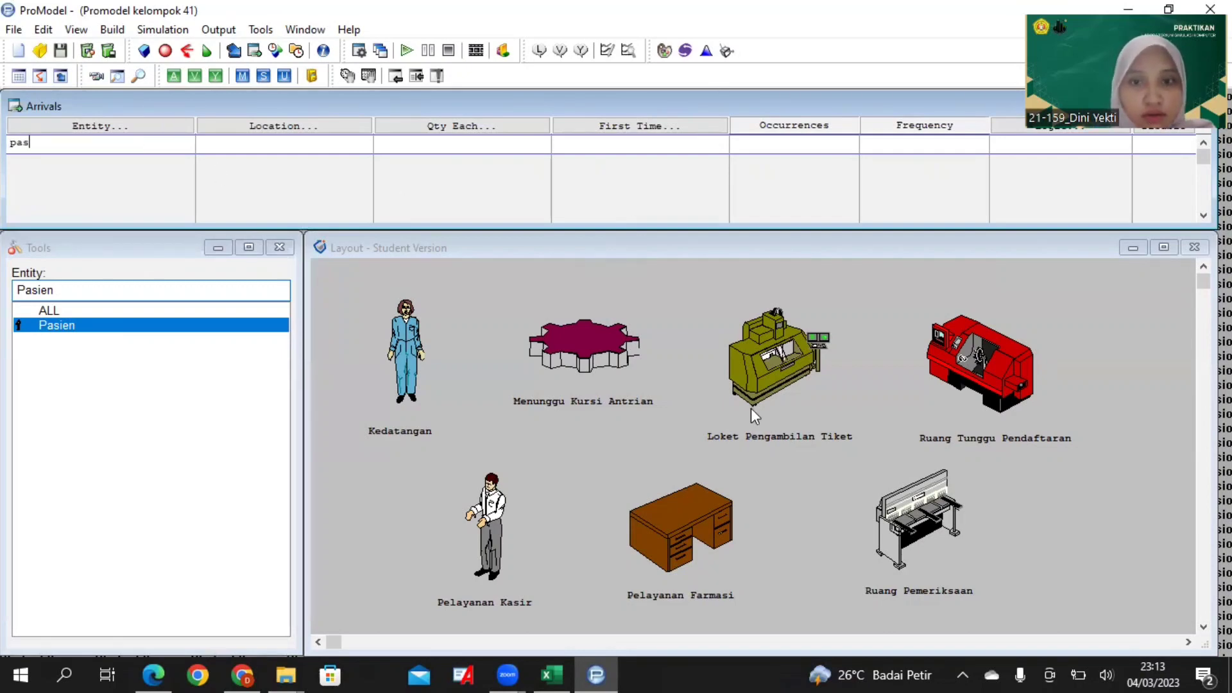
{"action": "key", "text": "Return"}
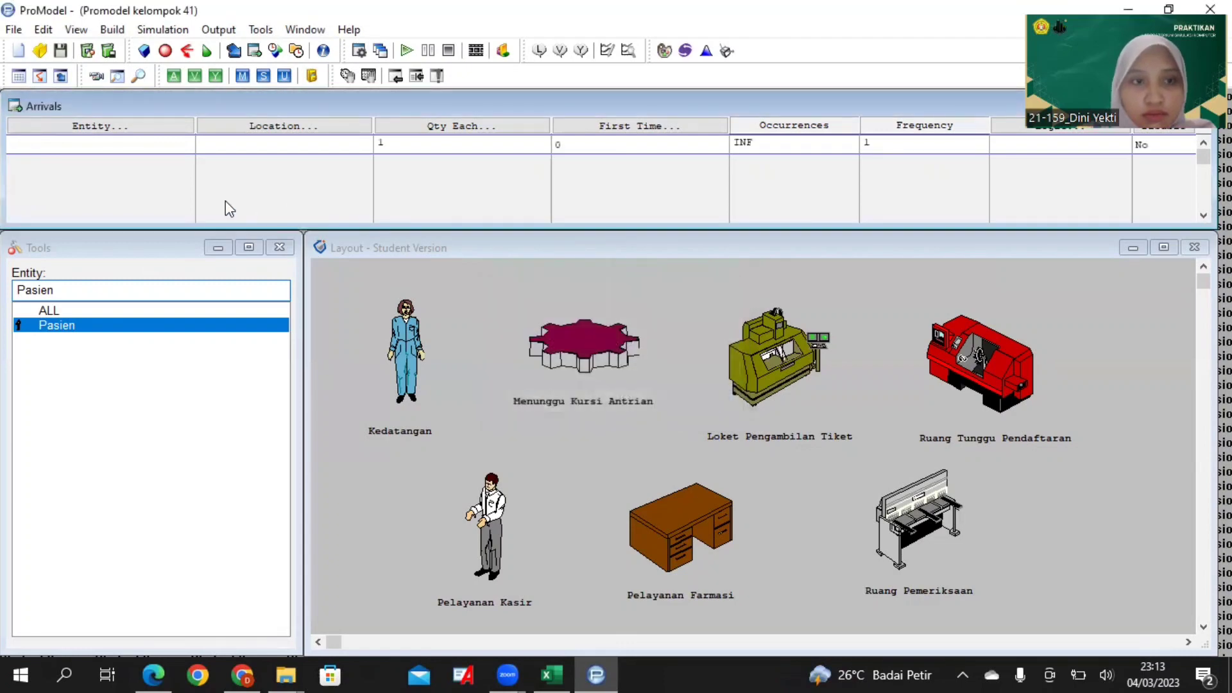
{"action": "left_click", "coordinate": [152, 125]}
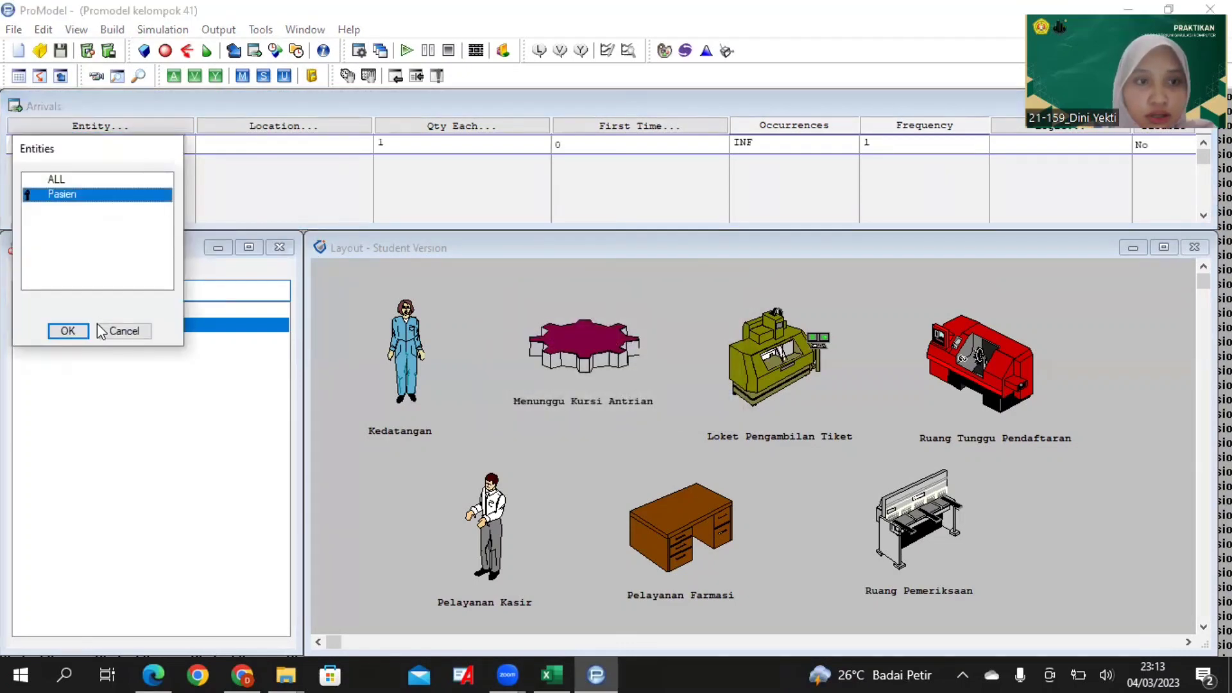
{"action": "left_click", "coordinate": [68, 331]}
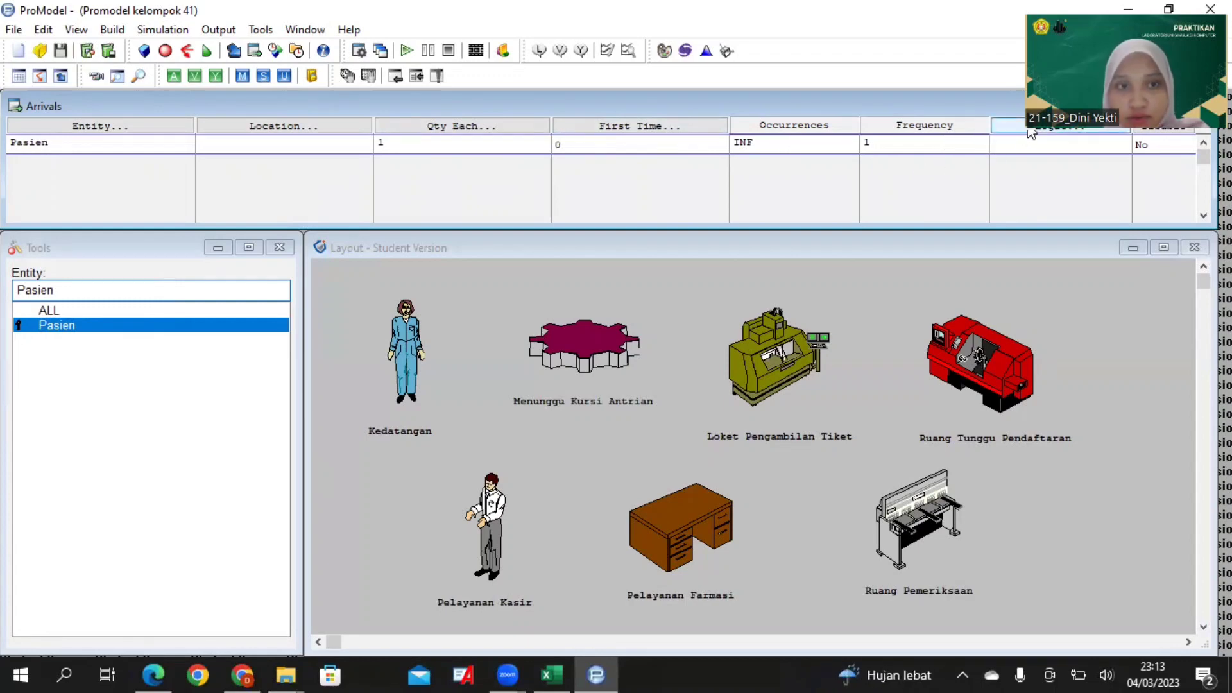
Set the location of the first Pasien arrival record to Kedatangan
{"action": "left_click", "coordinate": [308, 129]}
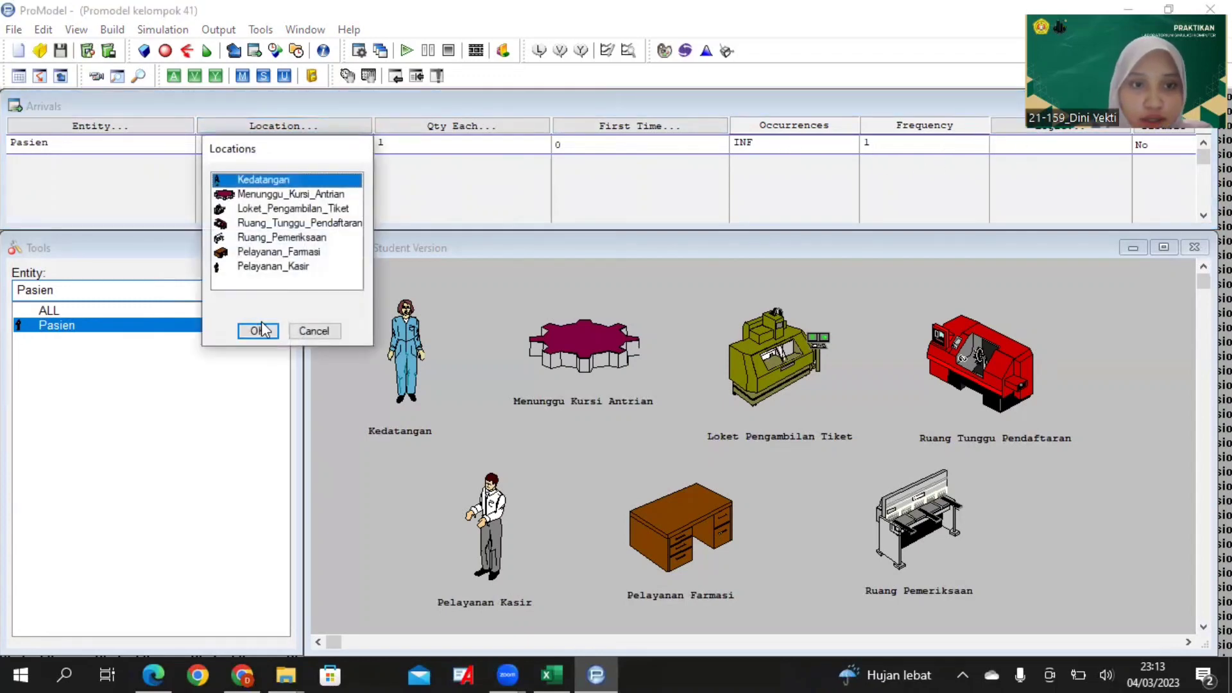
{"action": "left_click", "coordinate": [257, 330]}
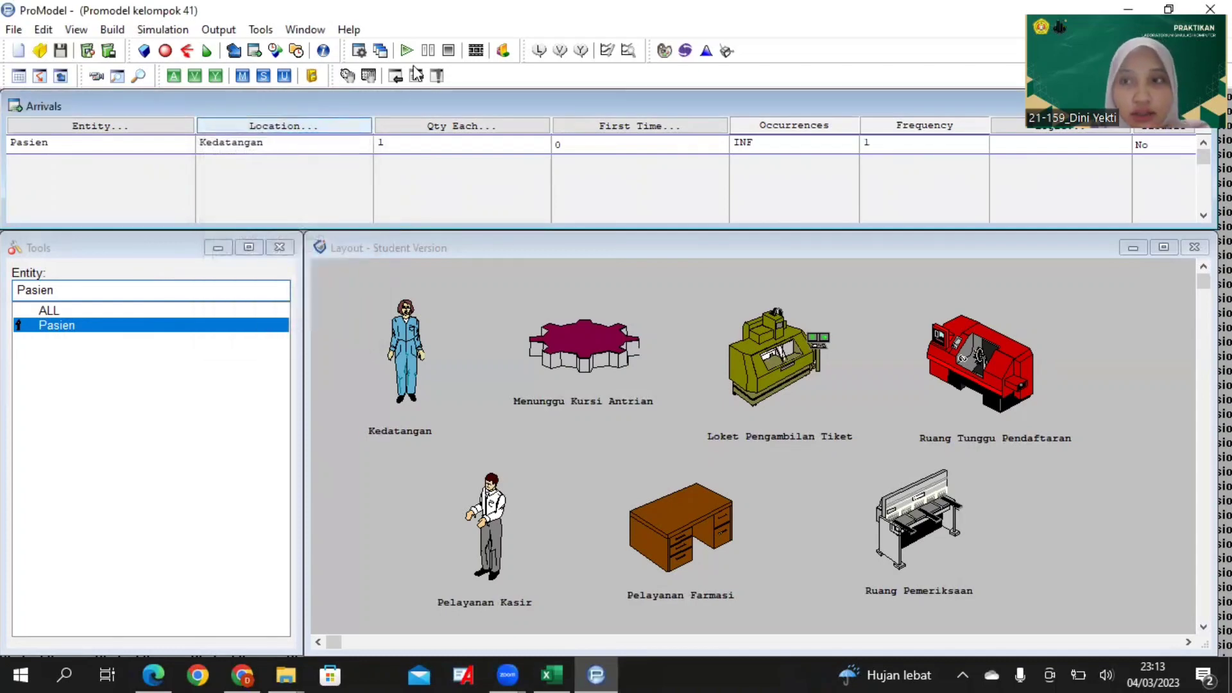
{"action": "left_click", "coordinate": [1043, 170]}
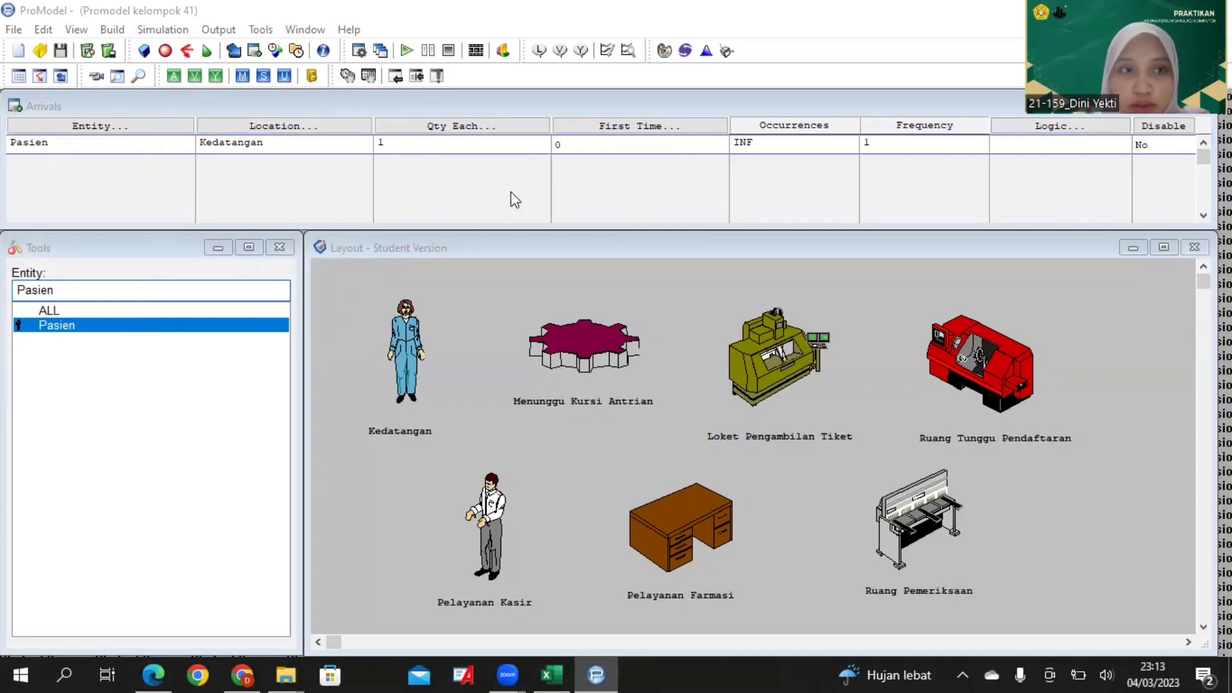
Add a second arrival record for the Pasien entity at the Menunggu_Kursi_Antrian location
{"action": "left_click", "coordinate": [171, 148]}
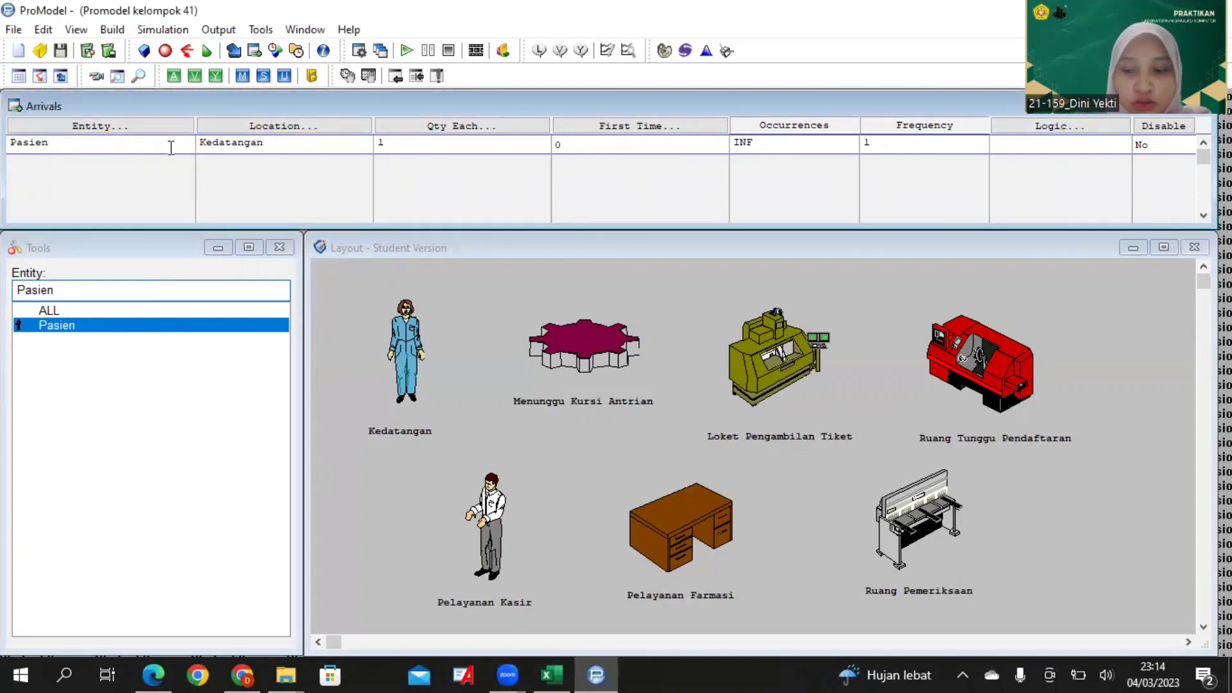
{"action": "left_click", "coordinate": [165, 127]}
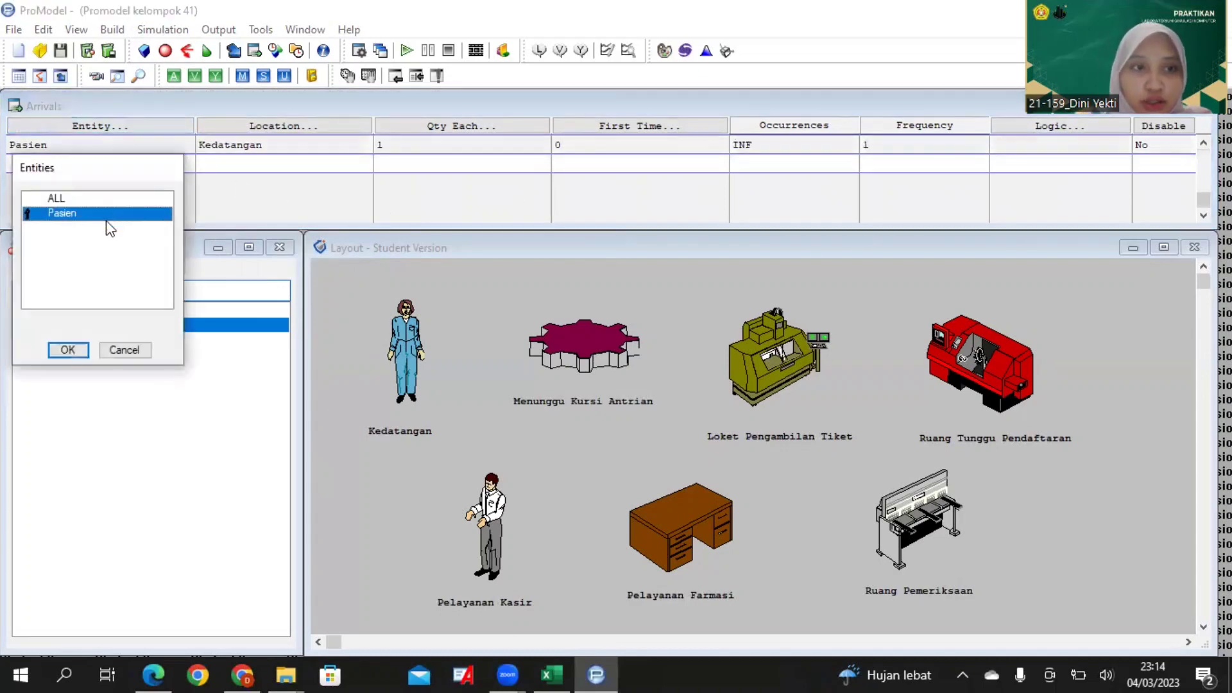
{"action": "left_click", "coordinate": [77, 351]}
{"action": "left_click", "coordinate": [273, 127]}
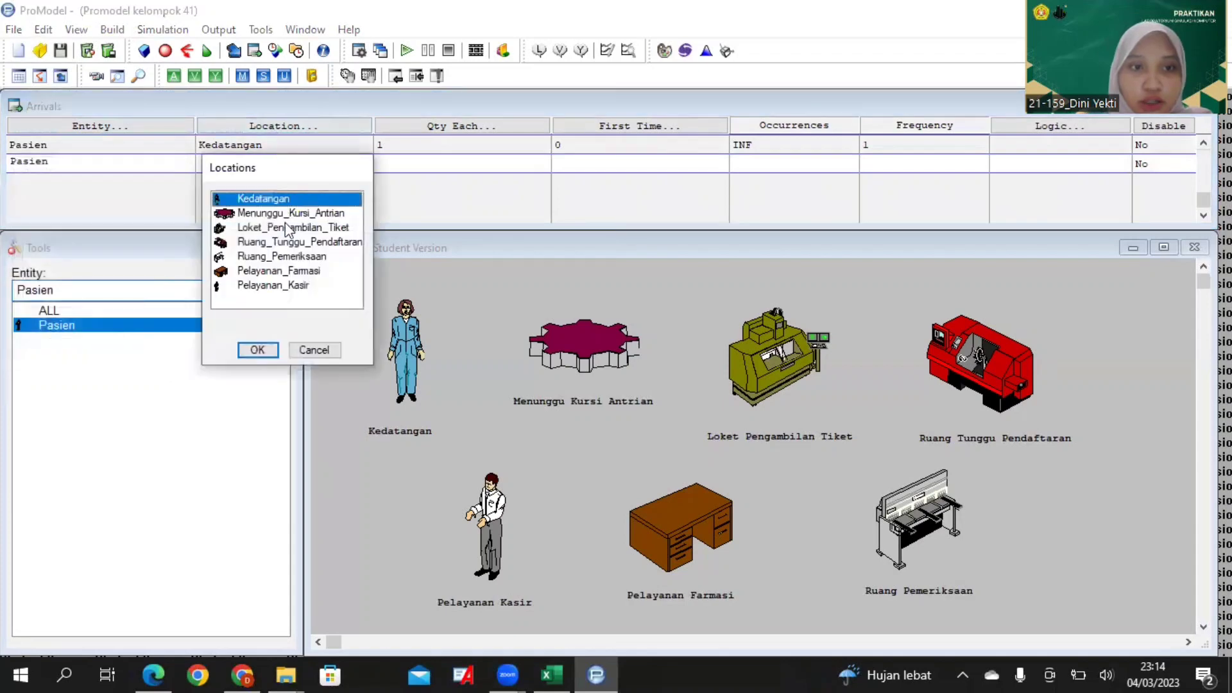
{"action": "left_click", "coordinate": [287, 224]}
{"action": "left_click", "coordinate": [285, 213]}
{"action": "left_click", "coordinate": [263, 353]}
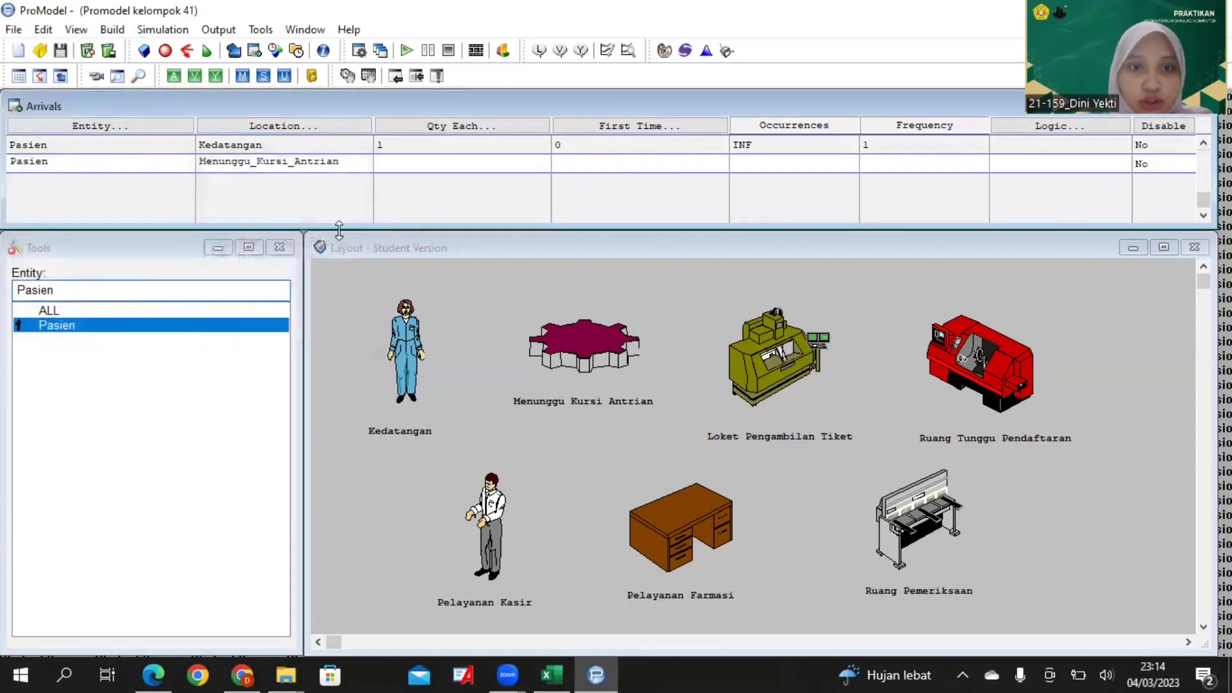
Set the Menunggu_Kursi_Antrian arrival's quantity each to 1, occurrences to INF and frequency to 1
{"action": "left_click", "coordinate": [410, 163]}
{"action": "type", "text": "1"}
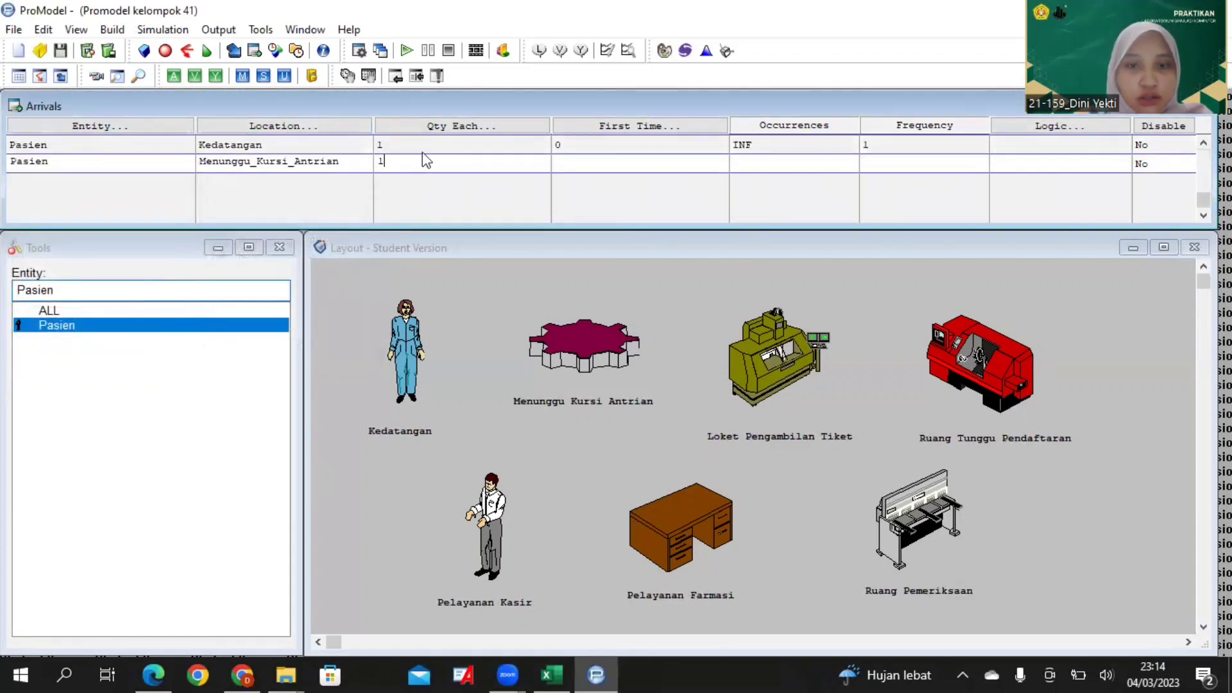
{"action": "left_click", "coordinate": [684, 143]}
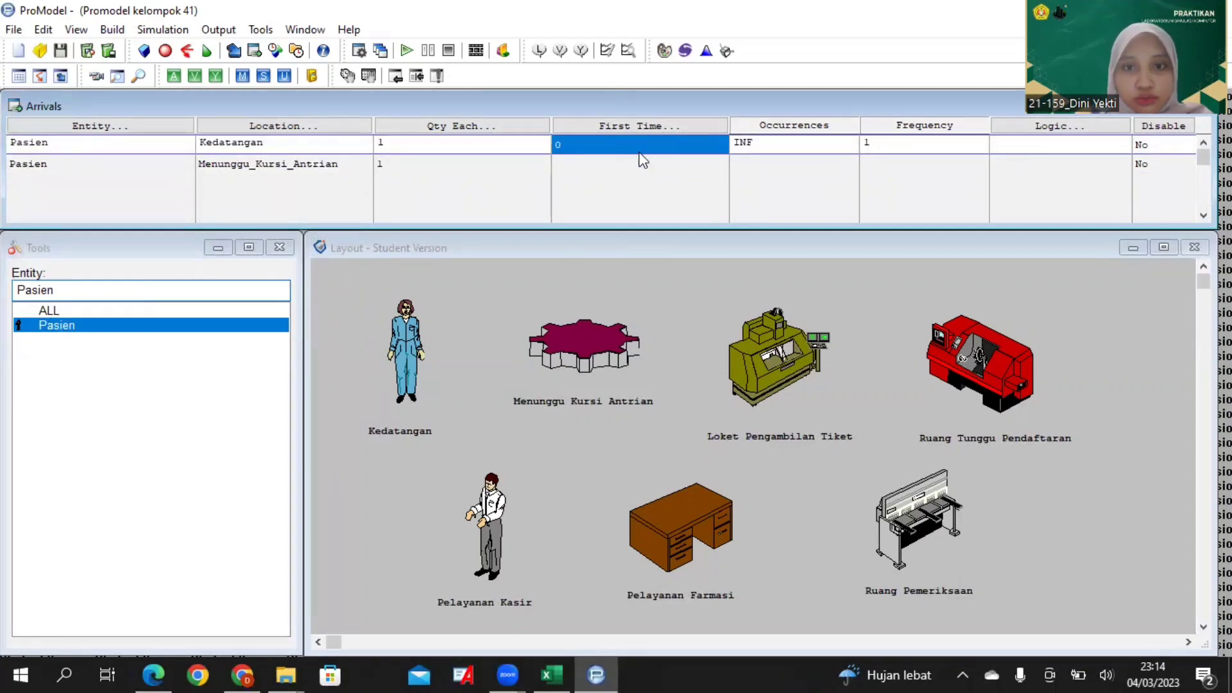
{"action": "left_click", "coordinate": [767, 165]}
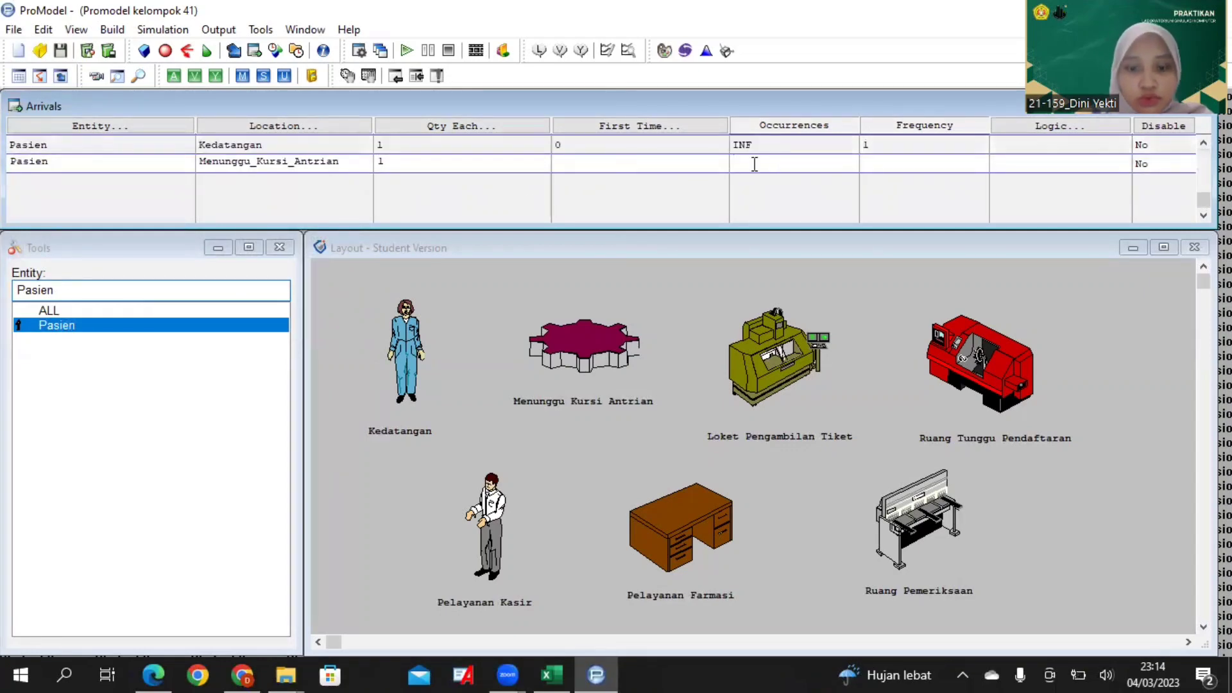
{"action": "type", "text": "I"}
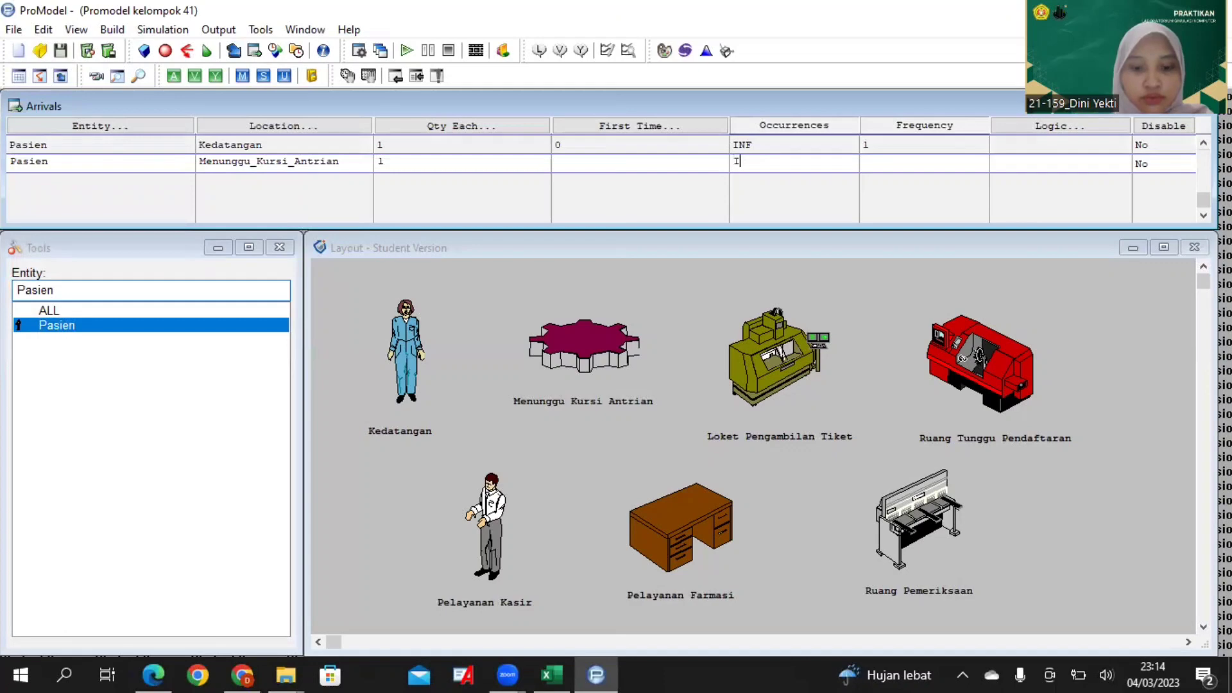
{"action": "type", "text": "NF"}
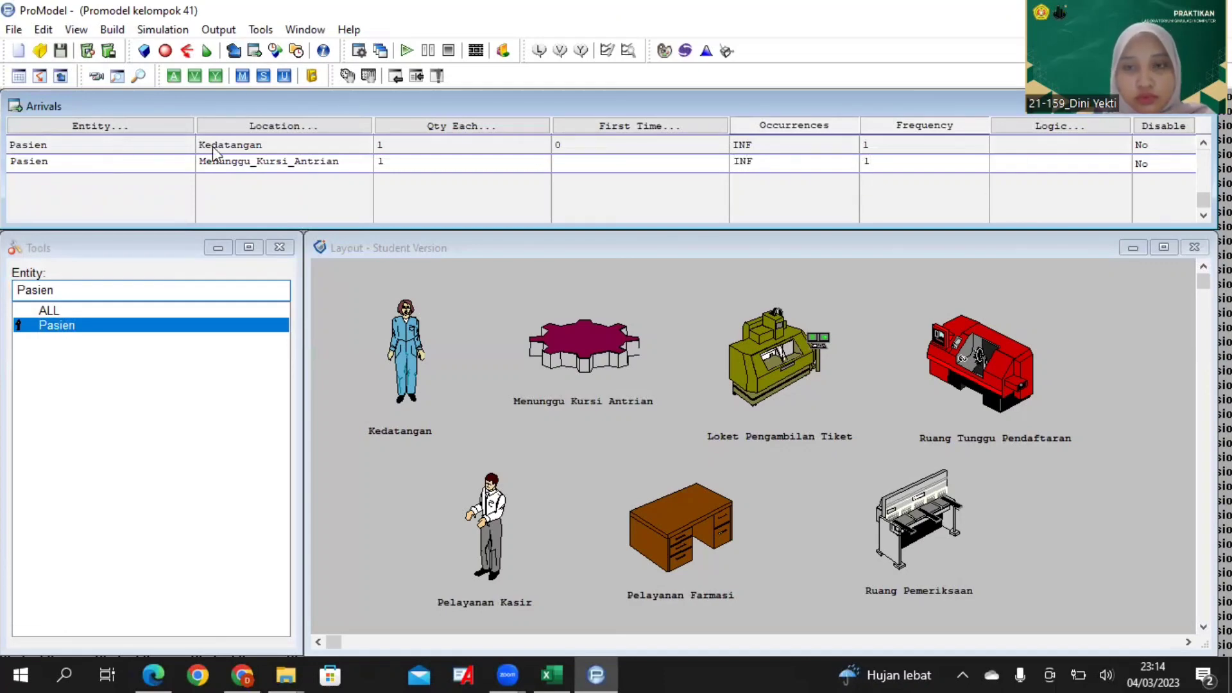
Add a third arrival record for the Pasien entity at the Loket_Pengambilan_Tiket location
{"action": "left_click", "coordinate": [128, 165]}
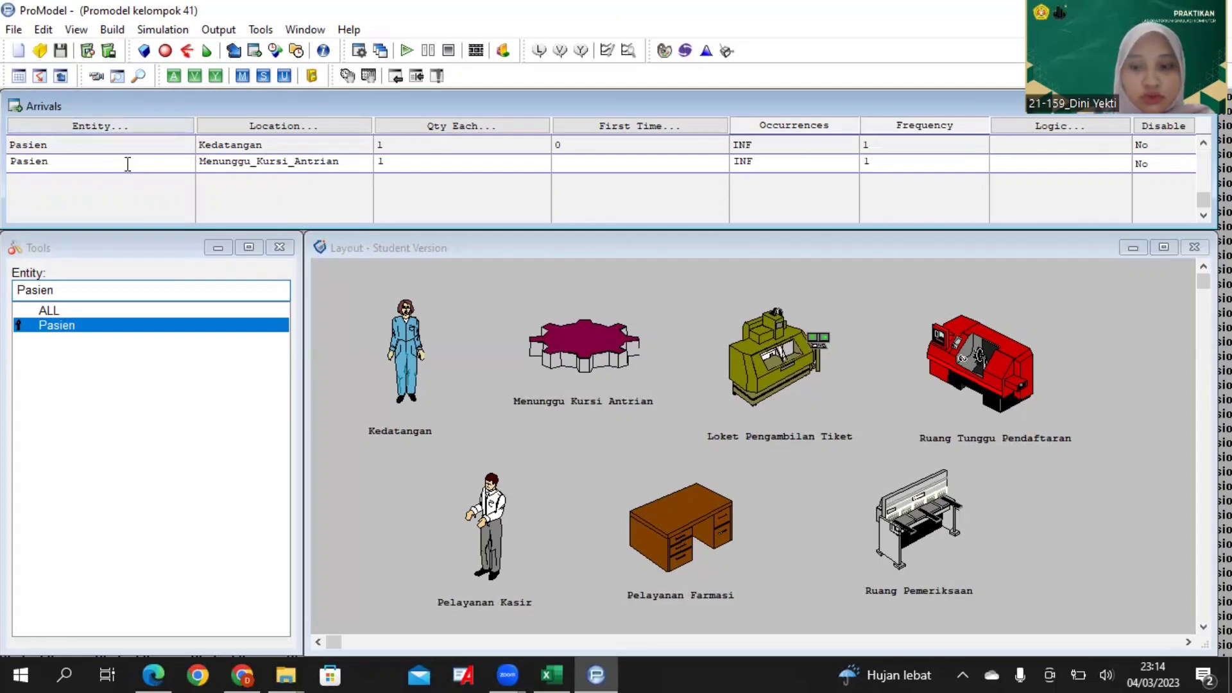
{"action": "left_click", "coordinate": [560, 148]}
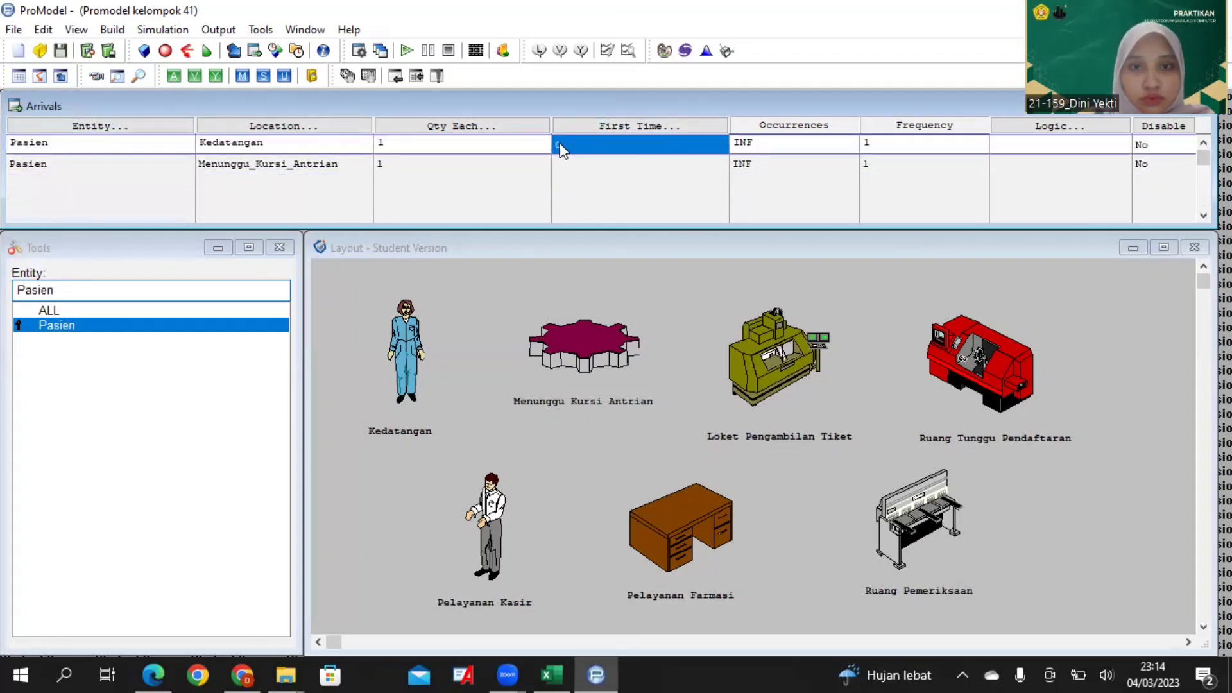
{"action": "left_click", "coordinate": [126, 165]}
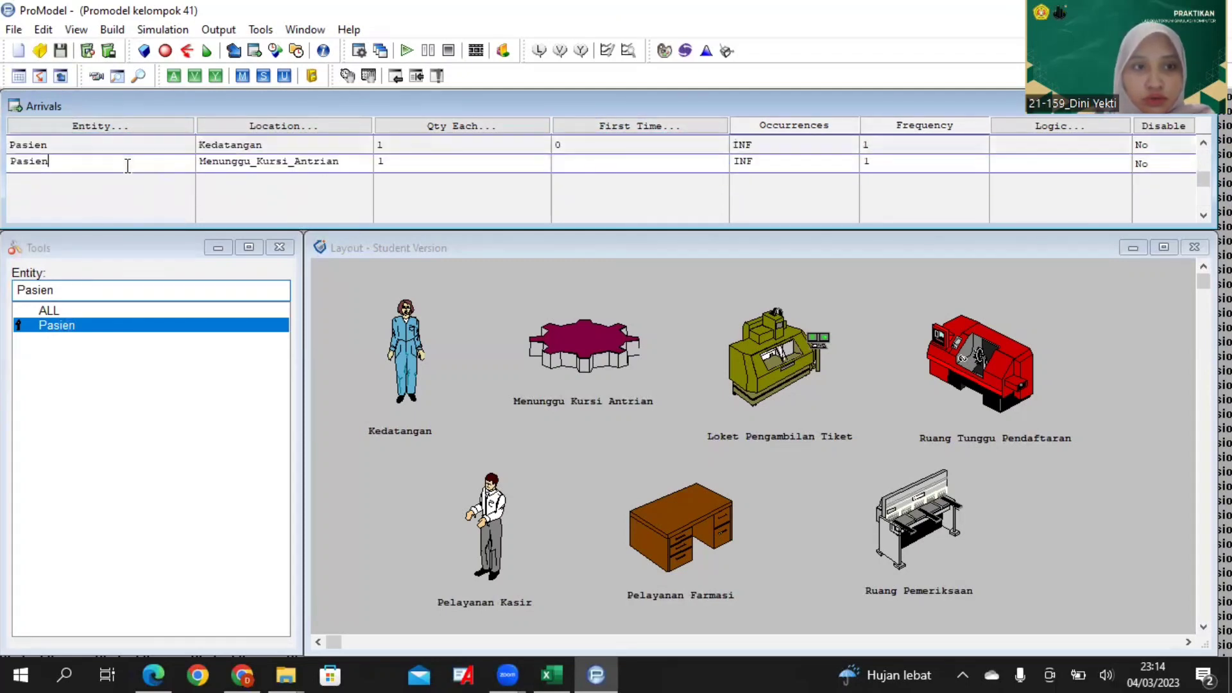
{"action": "key", "text": "Down"}
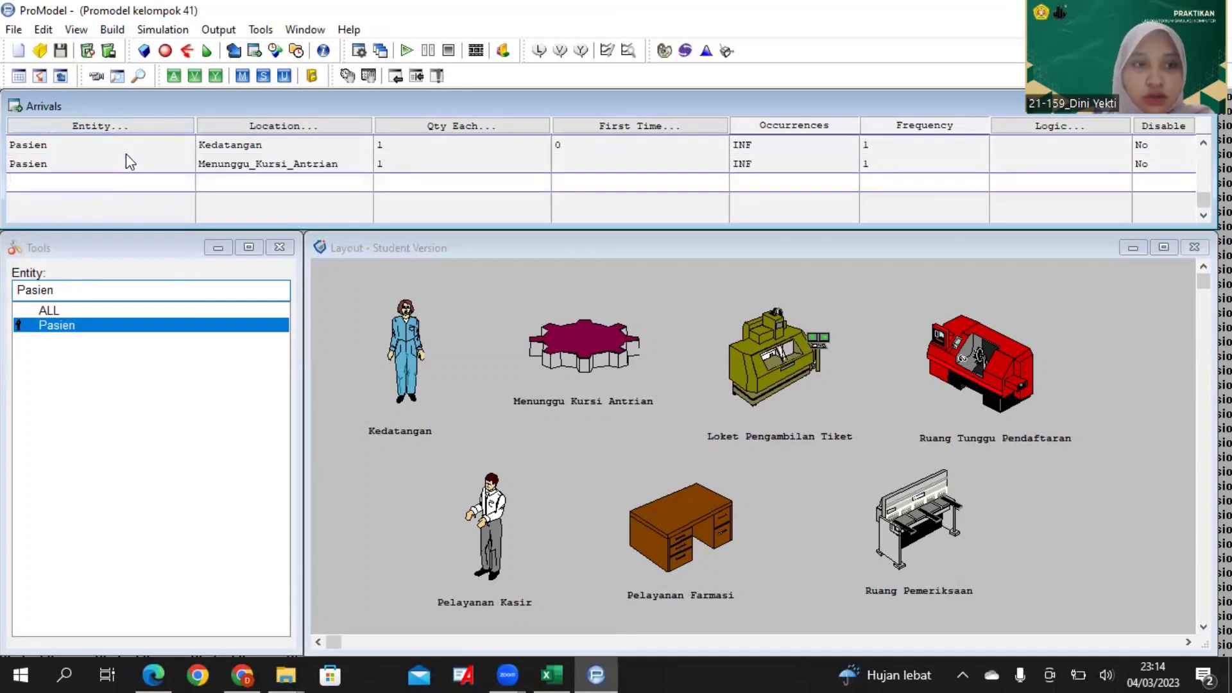
{"action": "left_click", "coordinate": [128, 125]}
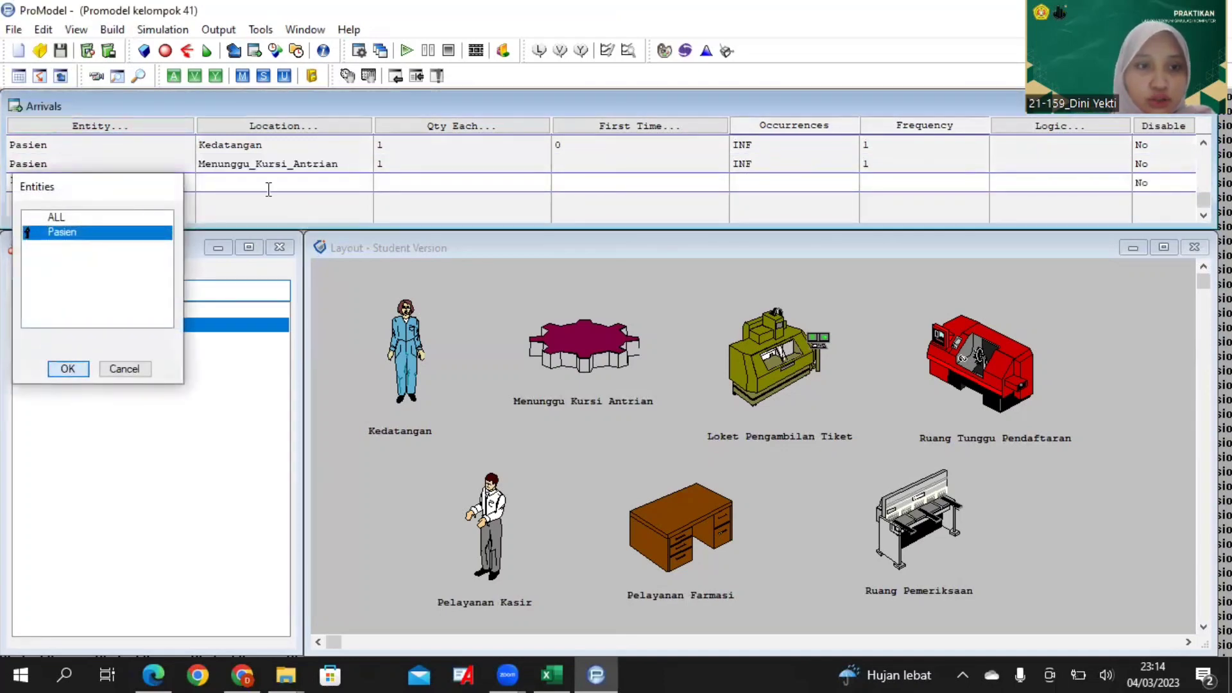
{"action": "key", "text": "Return"}
{"action": "left_click", "coordinate": [294, 129]}
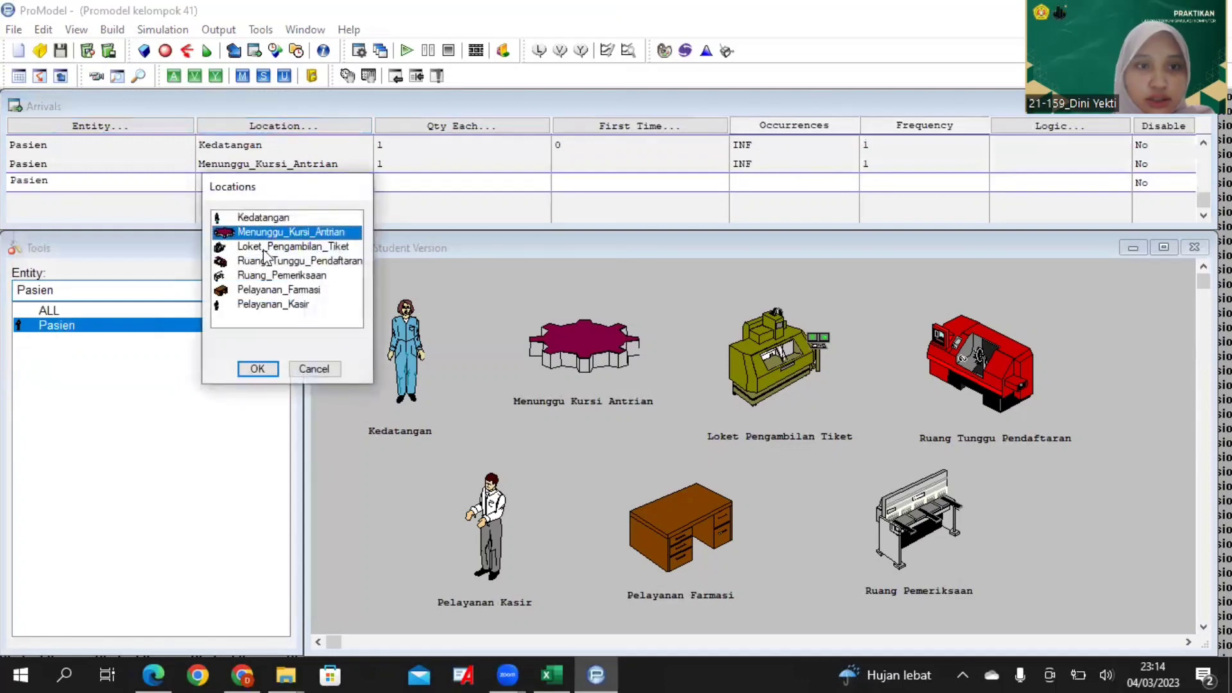
{"action": "left_click", "coordinate": [283, 246]}
{"action": "left_click", "coordinate": [258, 369]}
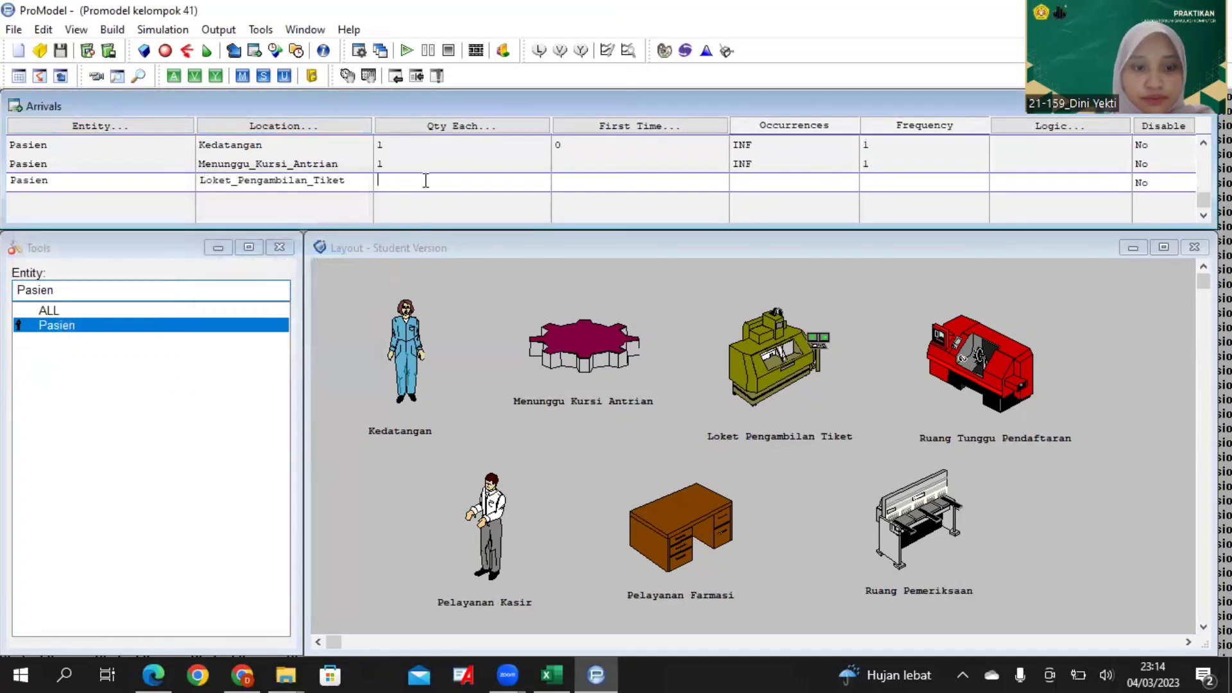
Set the Loket_Pengambilan_Tiket arrival's quantity each to 1, occurrences to INF and frequency to 1
{"action": "left_click", "coordinate": [784, 186]}
{"action": "type", "text": "INF"}
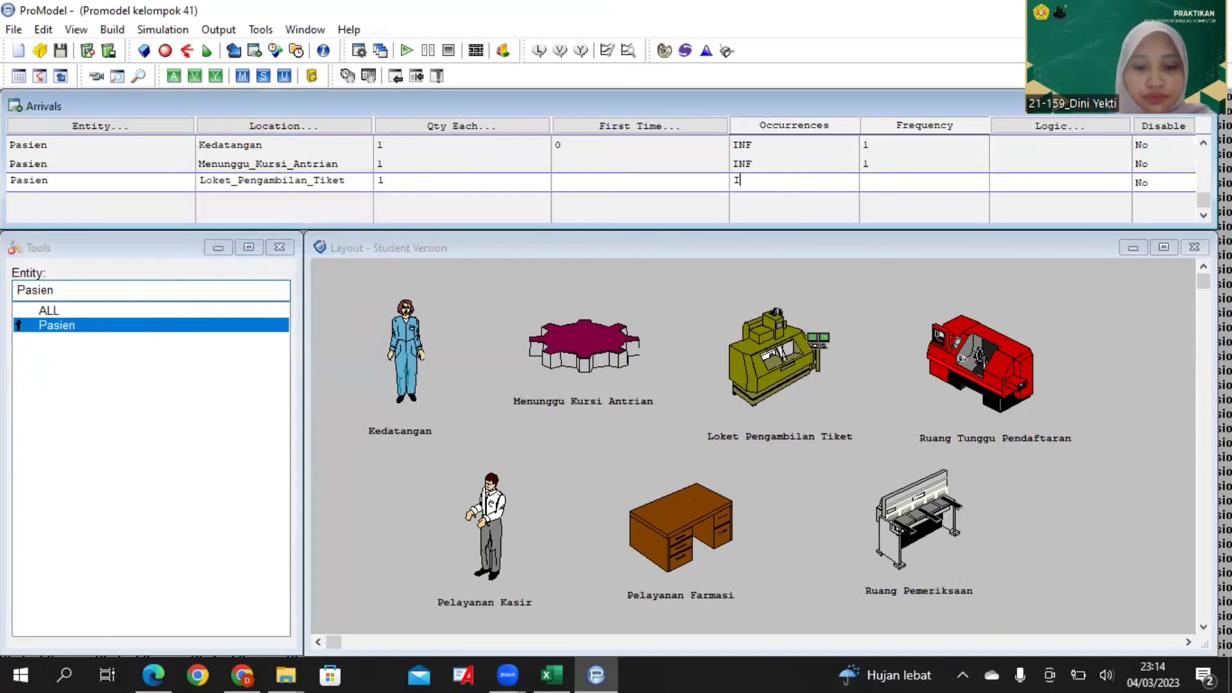
{"action": "left_click", "coordinate": [908, 182]}
{"action": "type", "text": "1"}
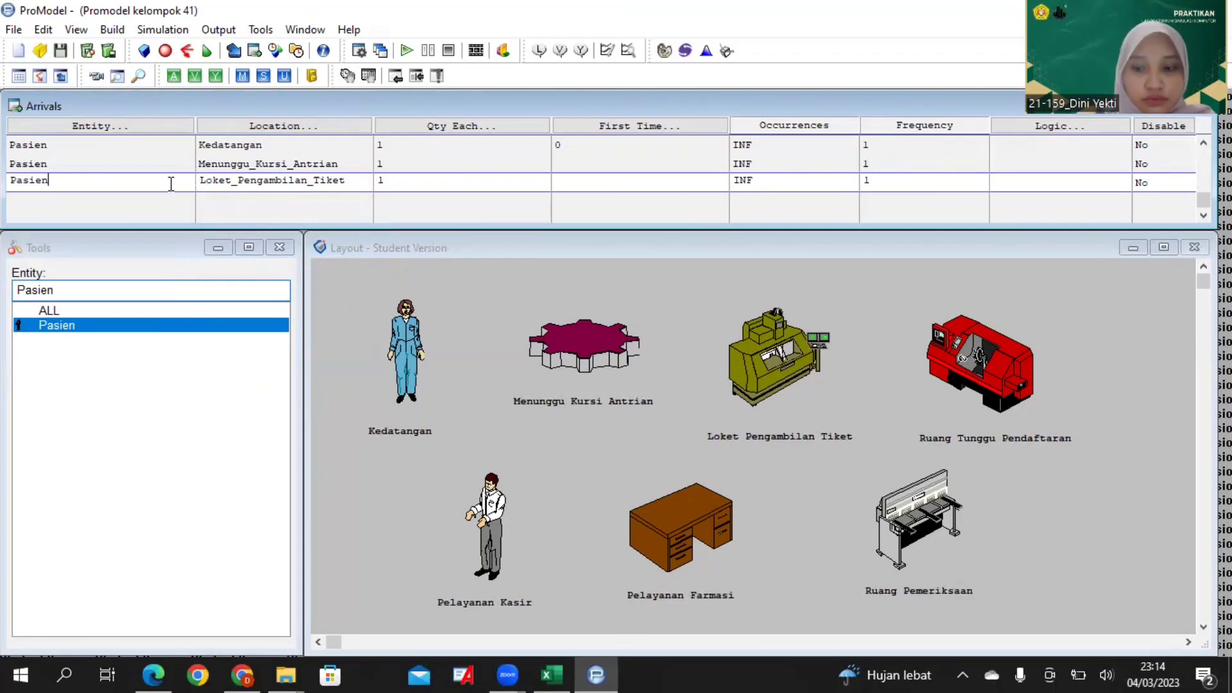
Add a fourth arrival record for the Pasien entity at the Ruang_Tunggu_Pendaftaran location
{"action": "left_click", "coordinate": [171, 125]}
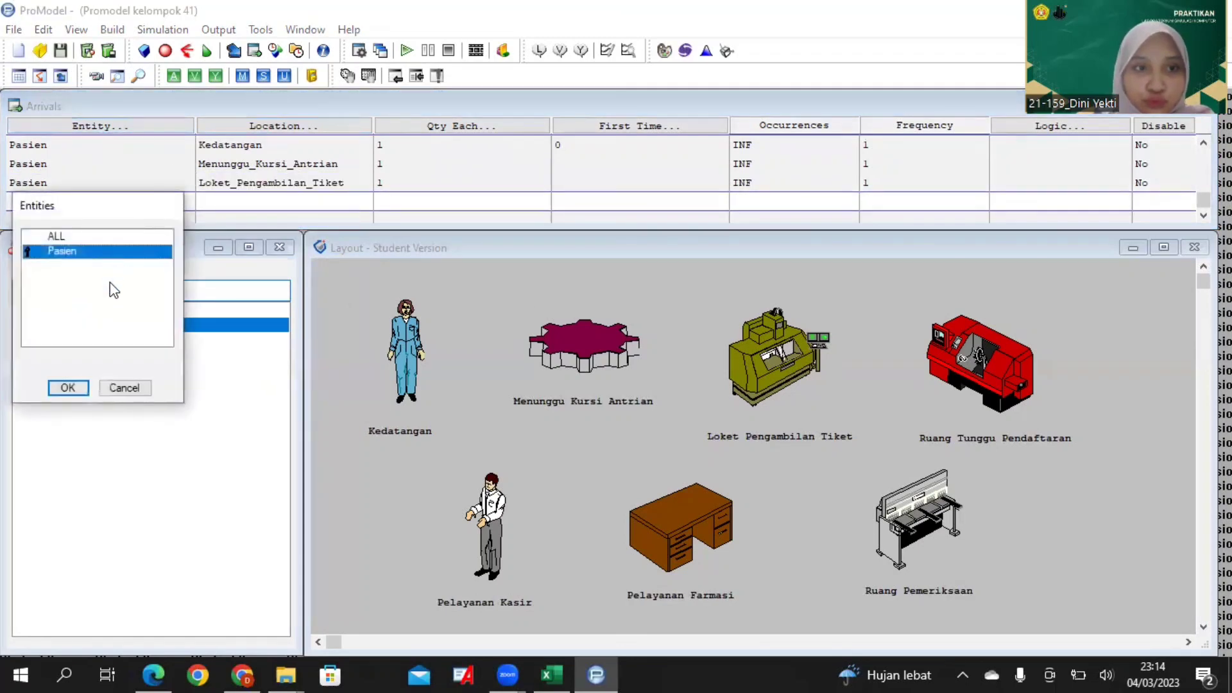
{"action": "left_click", "coordinate": [74, 391]}
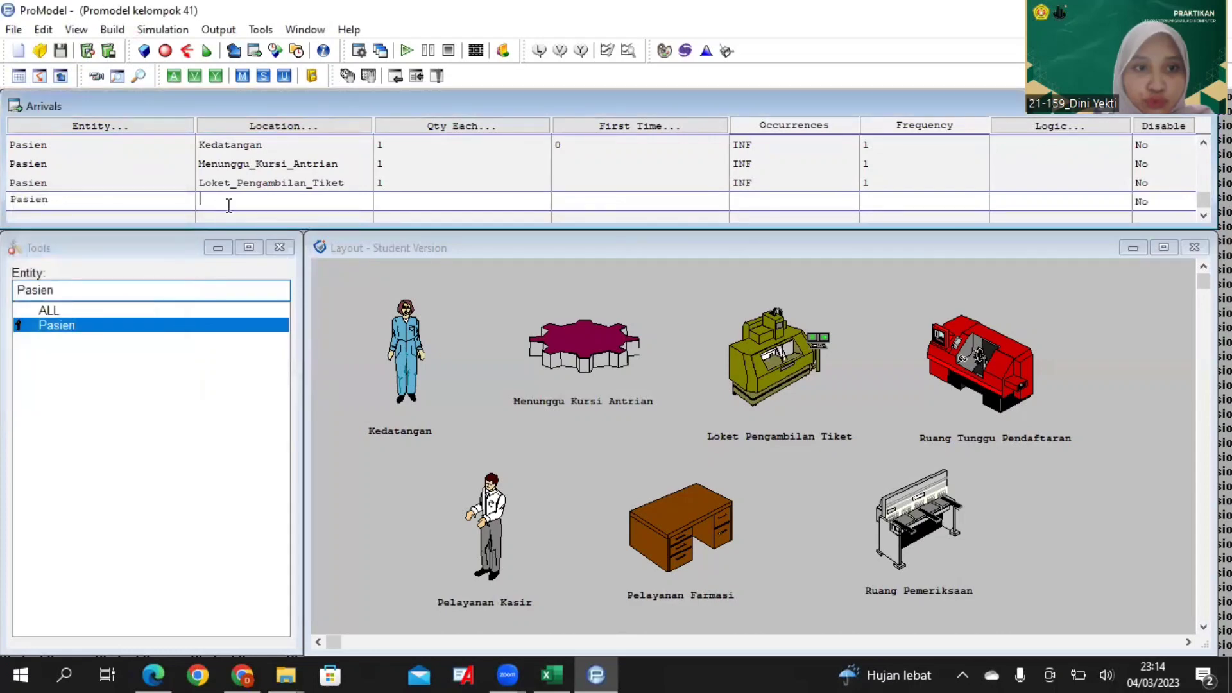
{"action": "left_click", "coordinate": [283, 125]}
{"action": "left_click", "coordinate": [265, 280]}
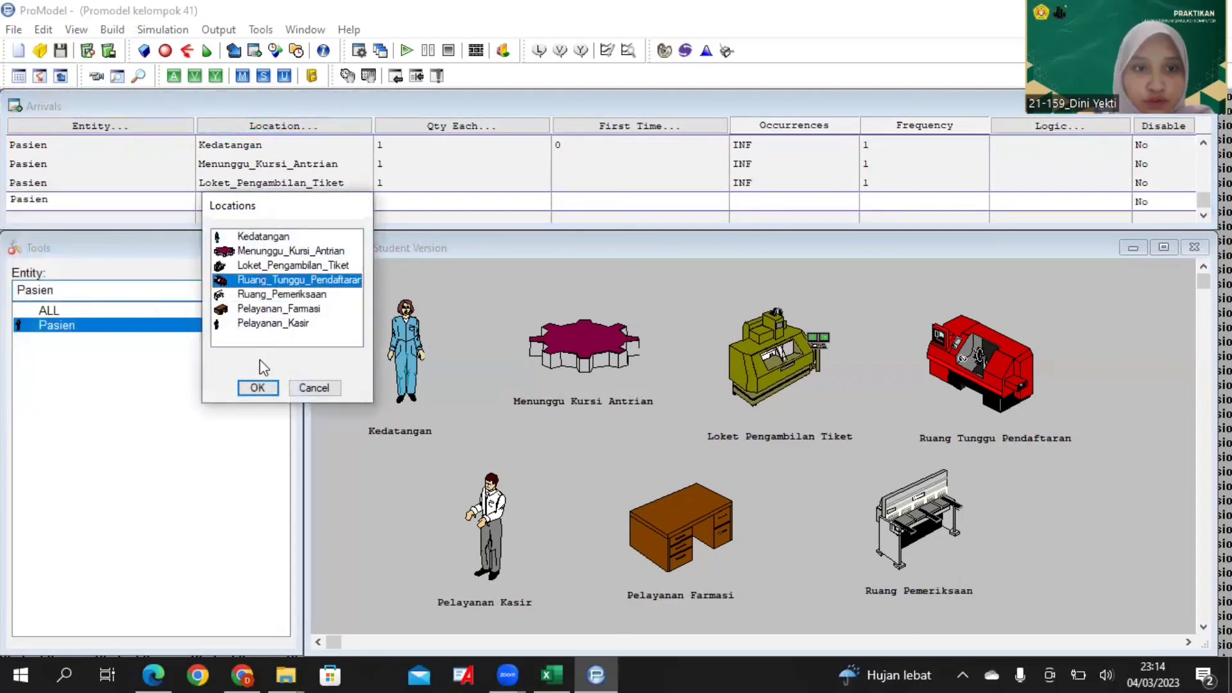
{"action": "left_click", "coordinate": [258, 387]}
Set the Ruang_Tunggu_Pendaftaran arrival's quantity each to 1, occurrences to INF and frequency to 1
{"action": "left_click", "coordinate": [434, 203]}
{"action": "type", "text": "1"}
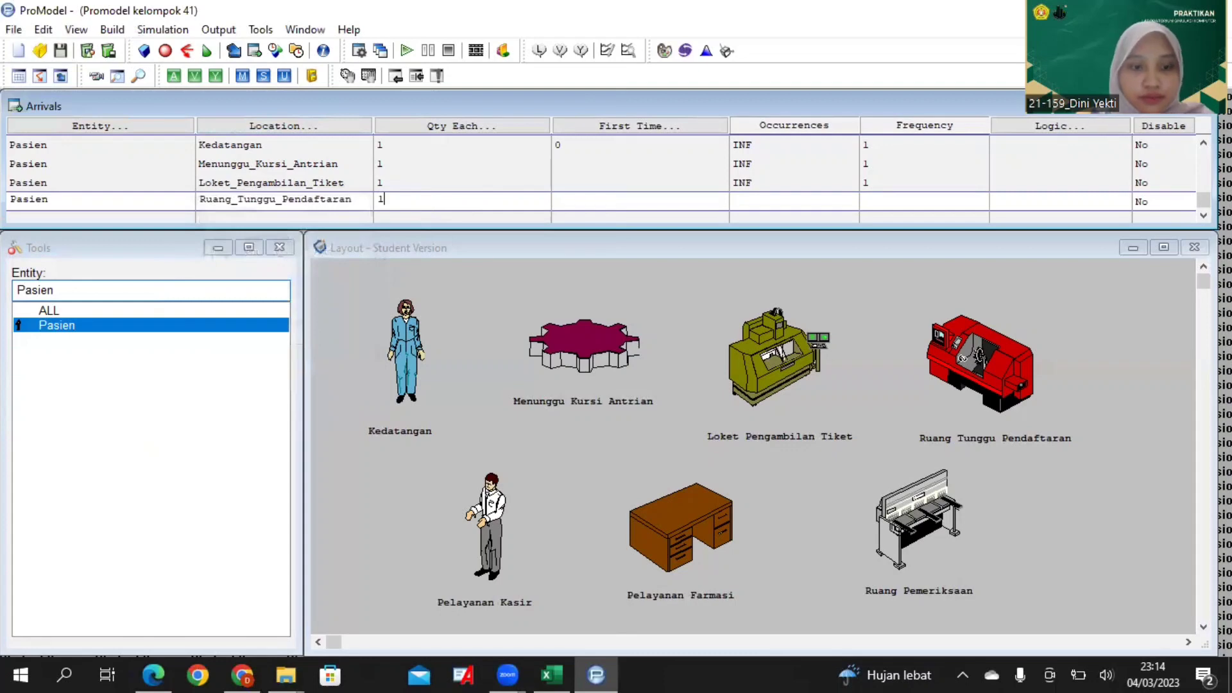
{"action": "left_click", "coordinate": [735, 200]}
{"action": "type", "text": "INF"}
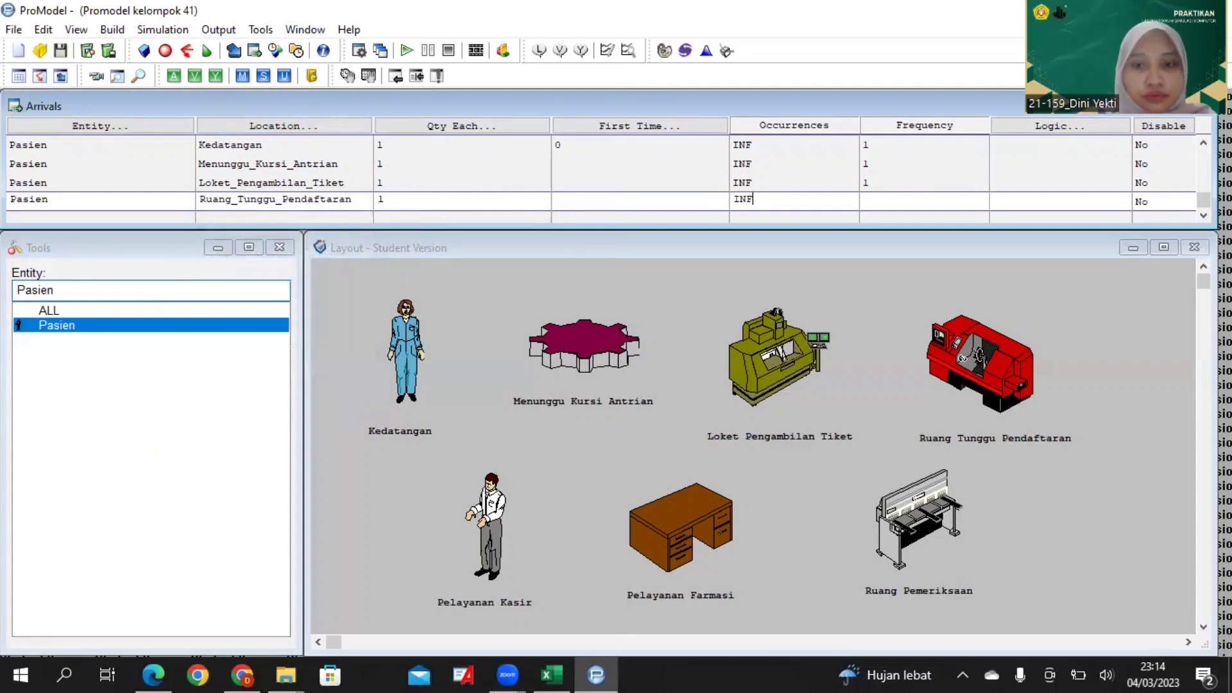
{"action": "left_click", "coordinate": [902, 204]}
{"action": "type", "text": "1"}
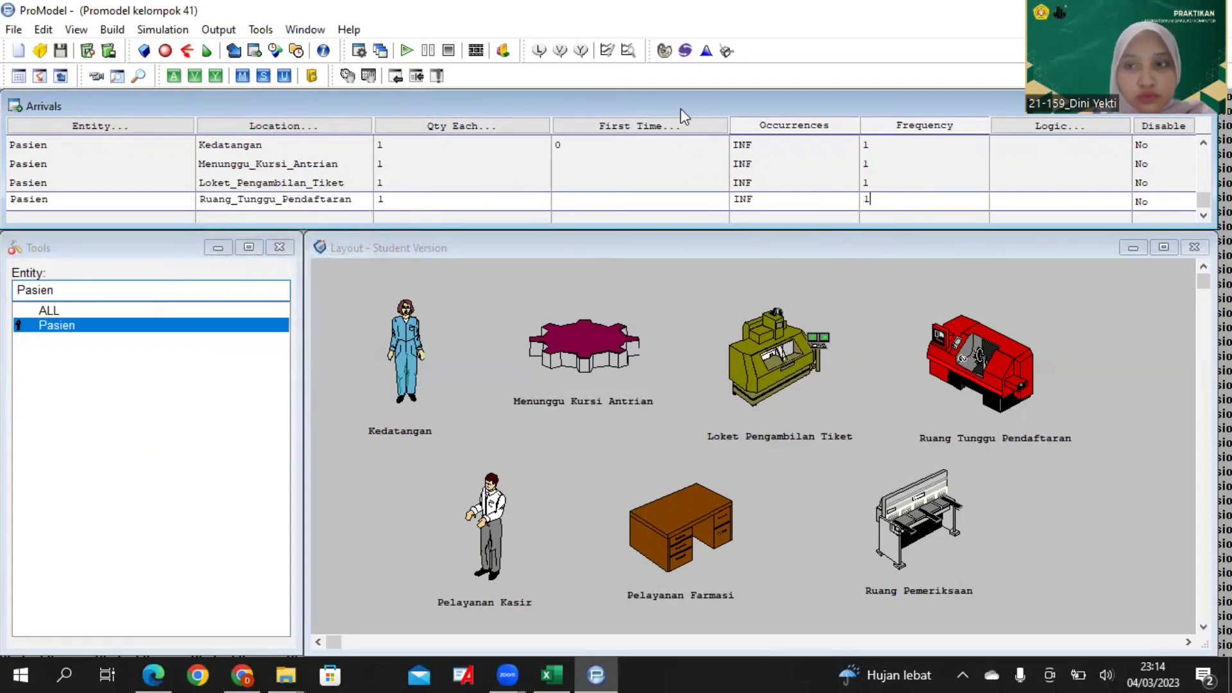
Add a fifth arrival record for Pasien at Ruang_Pemeriksaan with quantity each 1, occurrences INF and frequency 1
{"action": "left_click", "coordinate": [159, 197]}
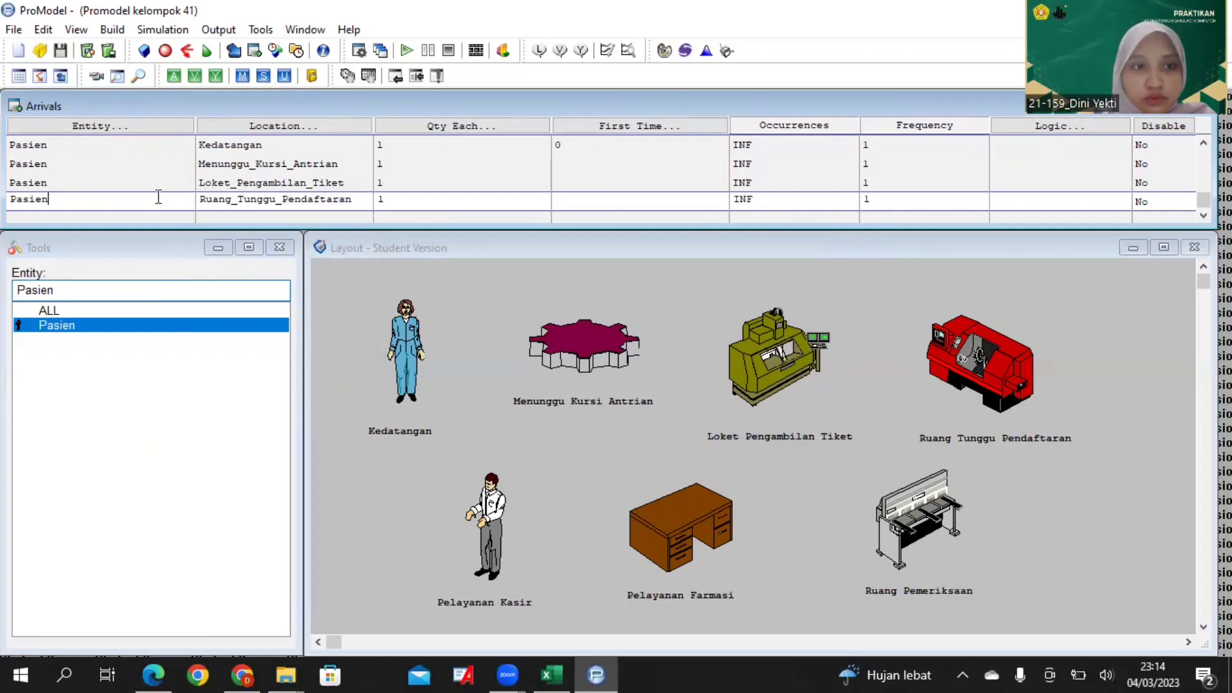
{"action": "key", "text": "Return"}
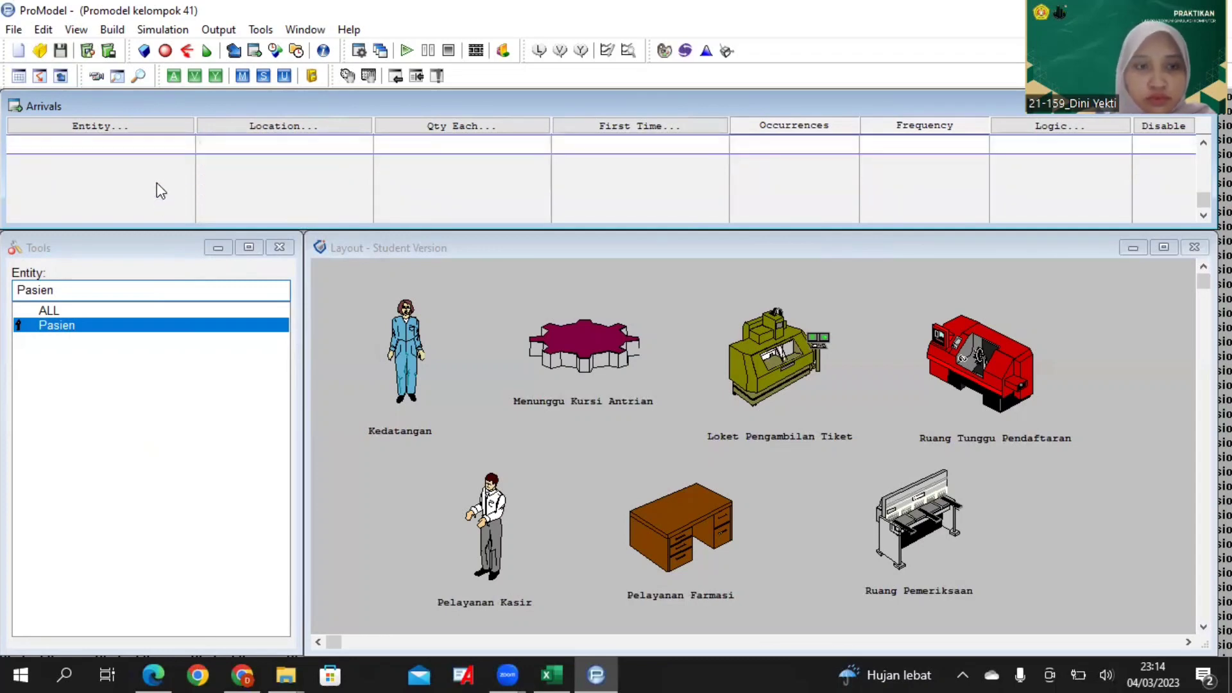
{"action": "left_click", "coordinate": [144, 129]}
{"action": "left_click", "coordinate": [68, 332]}
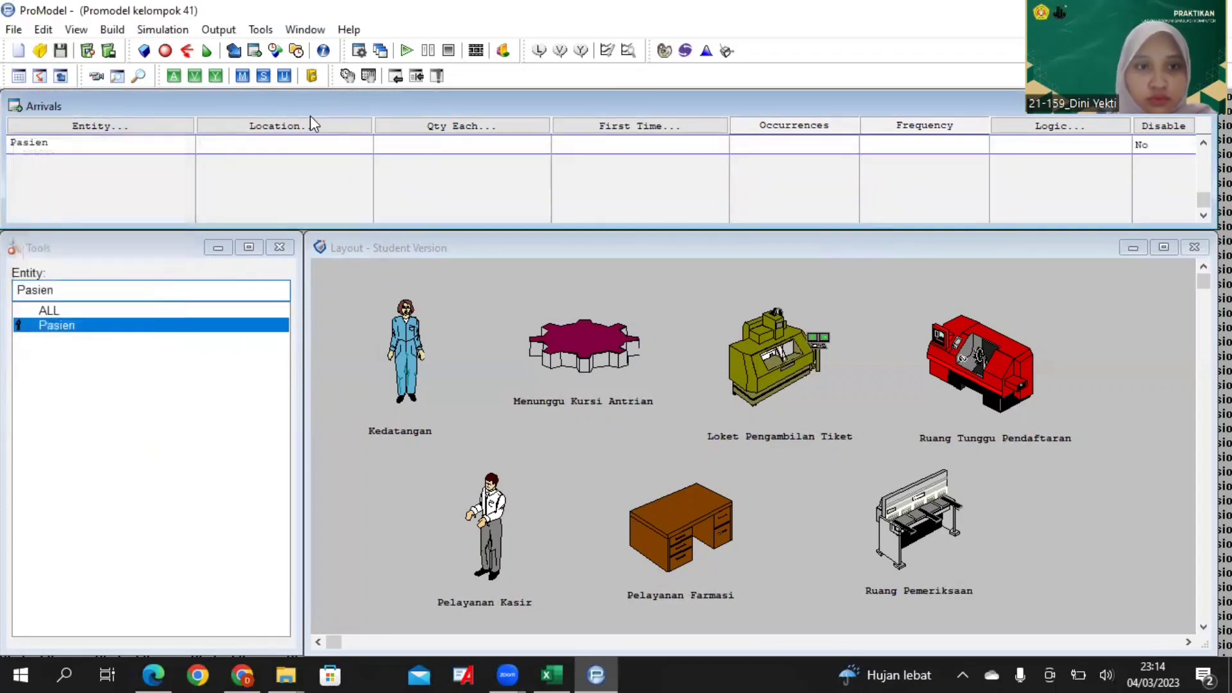
{"action": "left_click", "coordinate": [307, 126]}
{"action": "left_click", "coordinate": [279, 237]}
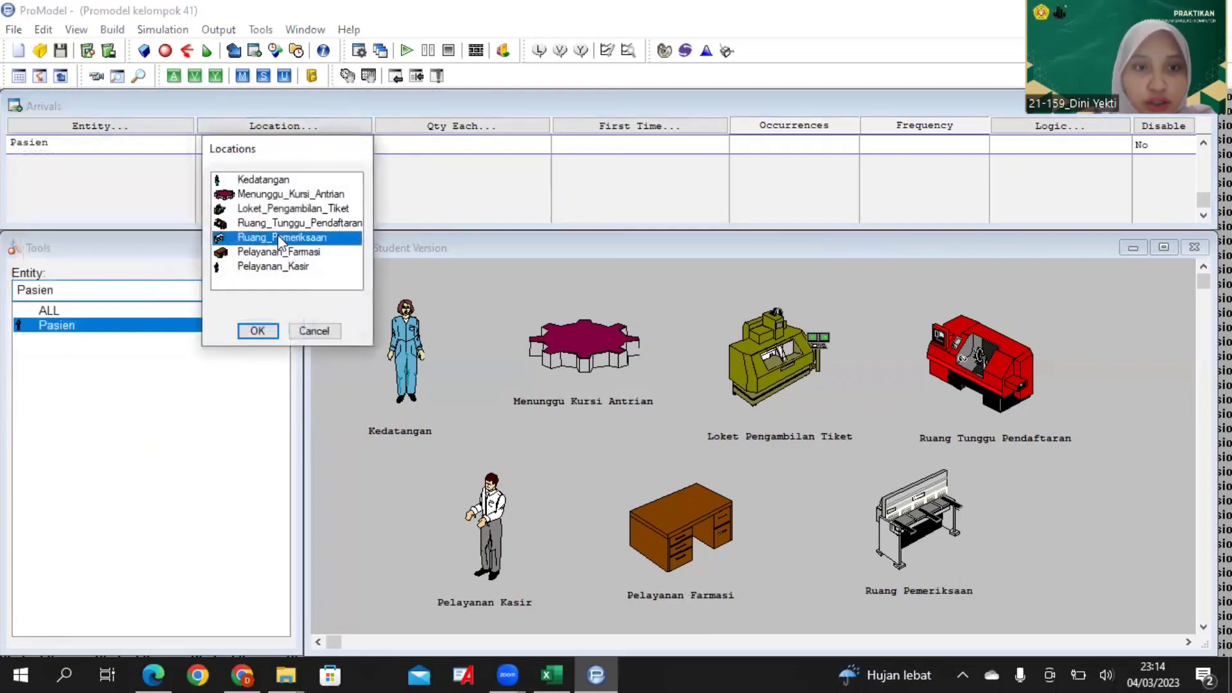
{"action": "left_click", "coordinate": [258, 331]}
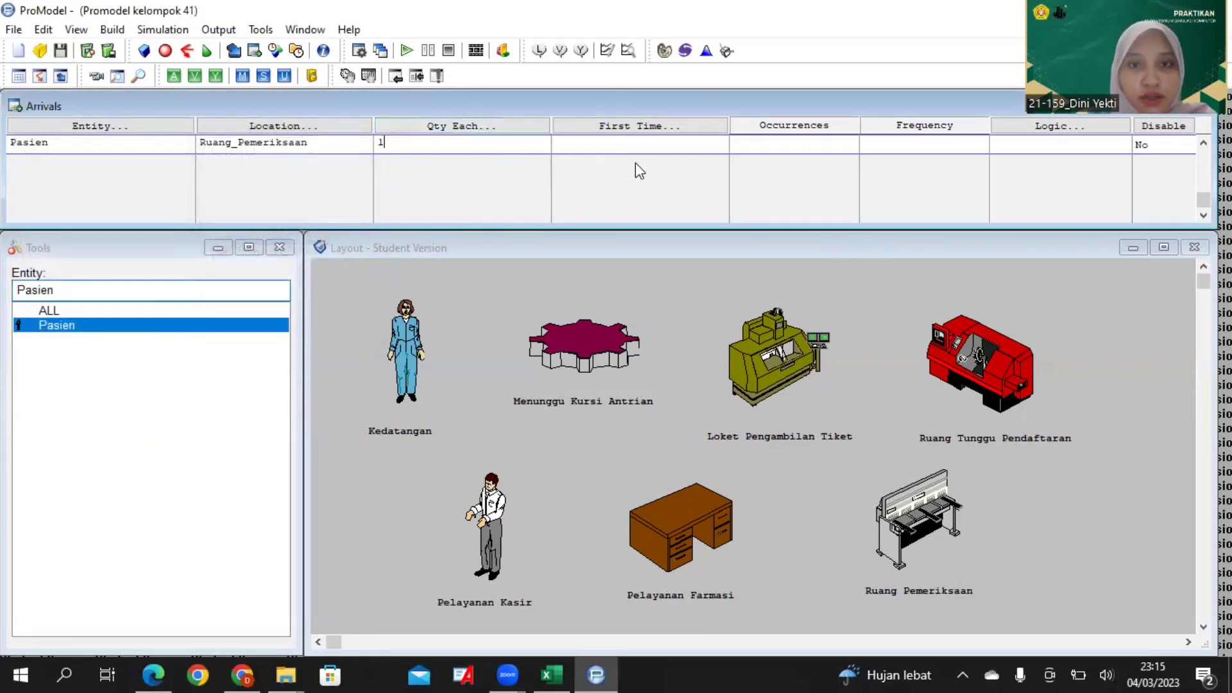
{"action": "left_click", "coordinate": [784, 149]}
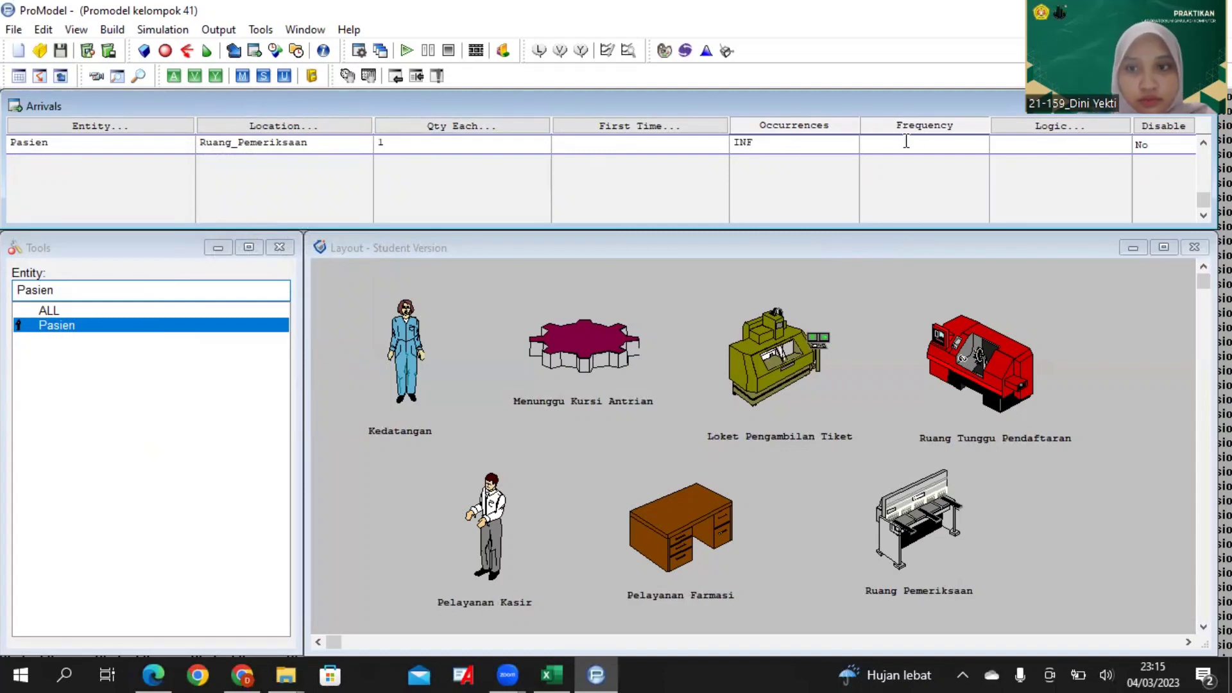
{"action": "type", "text": "1"}
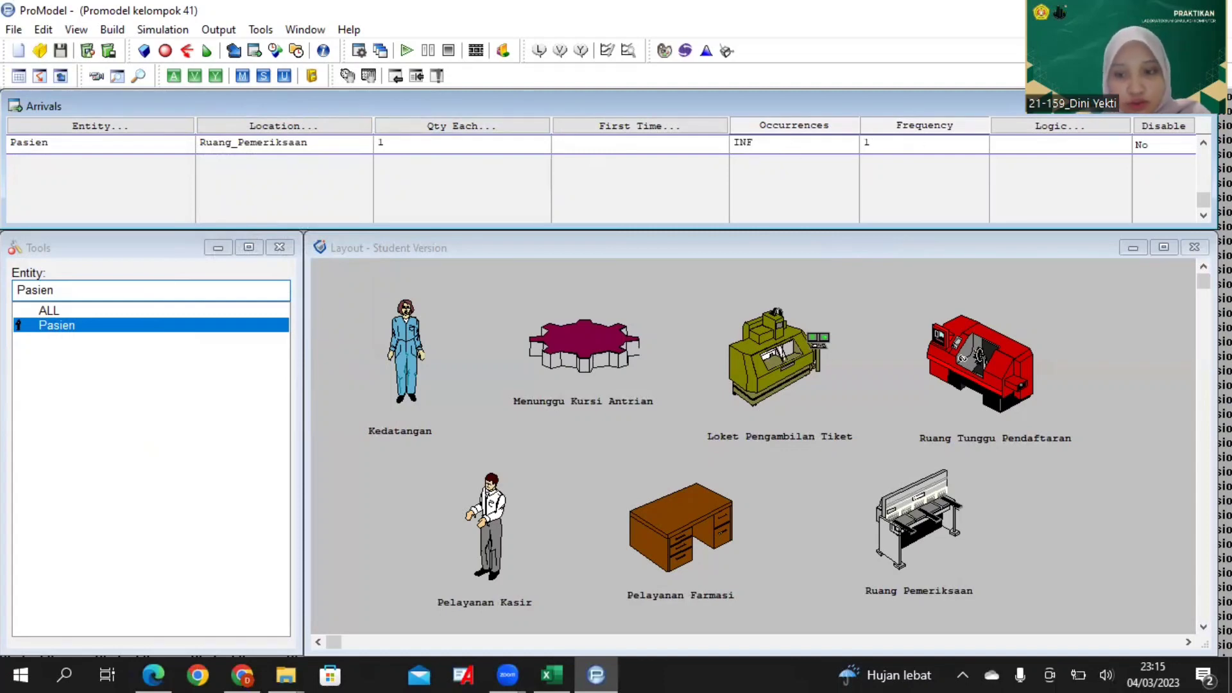
Add a sixth arrival record for the Pasien entity at the Pelayanan_Farmasi location
{"action": "left_click", "coordinate": [108, 157]}
{"action": "left_click", "coordinate": [103, 127]}
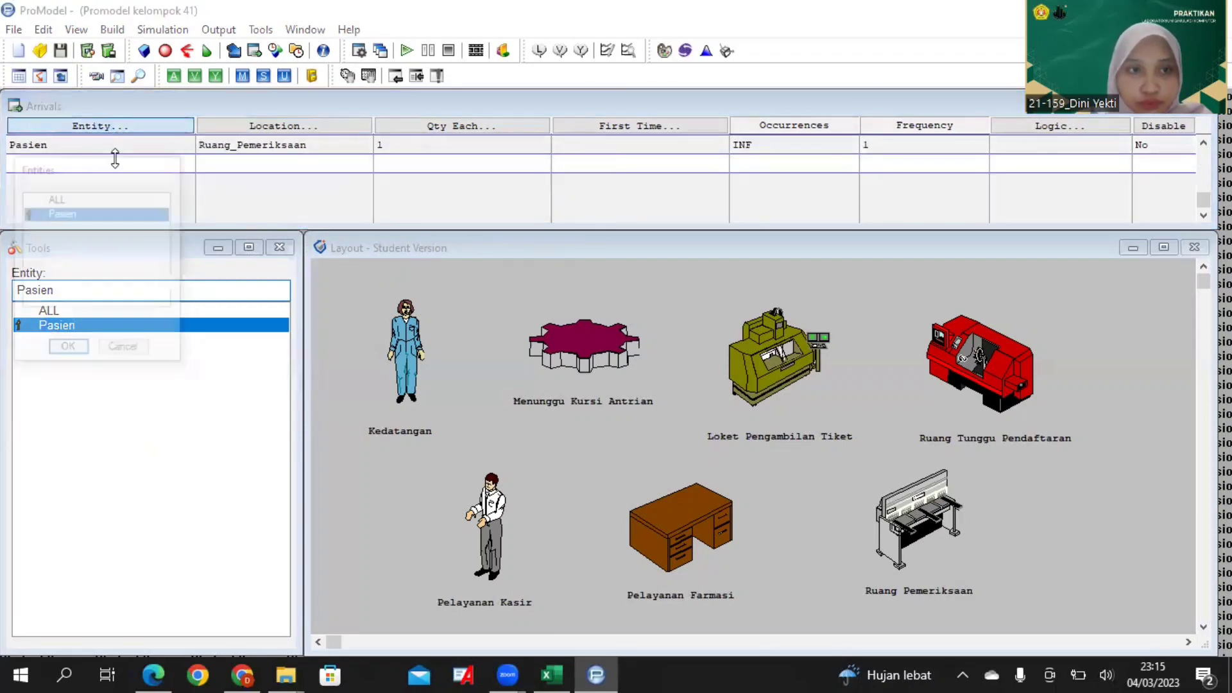
{"action": "left_click", "coordinate": [68, 350]}
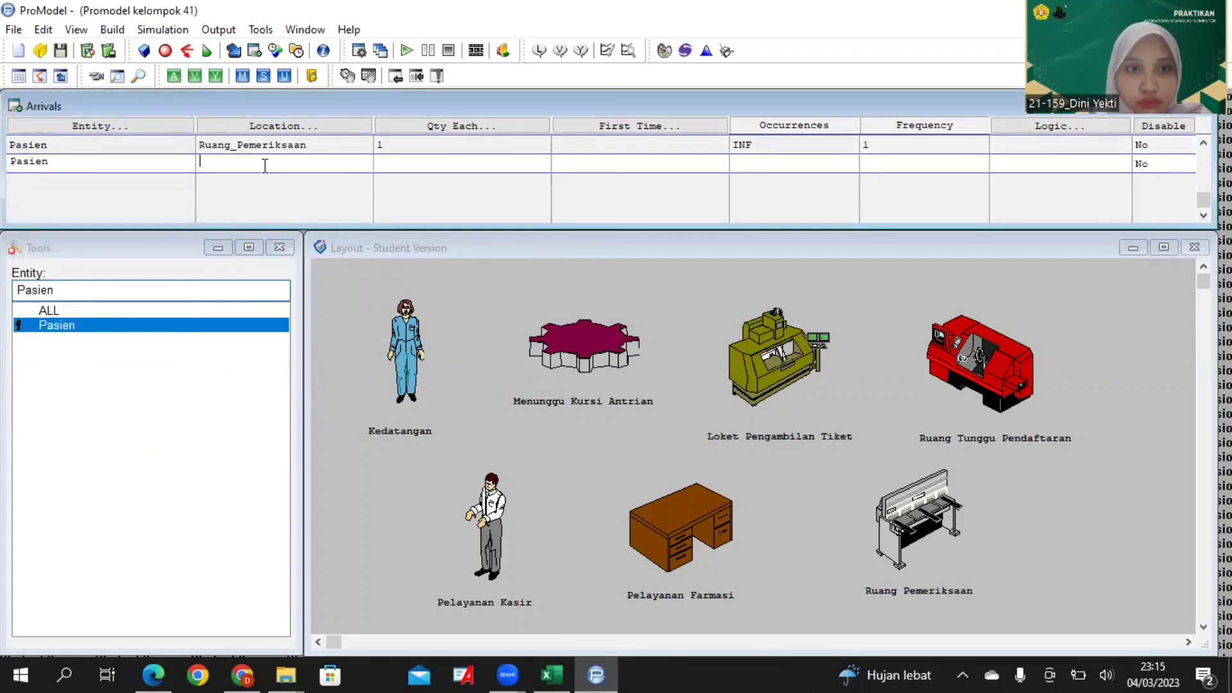
{"action": "left_click", "coordinate": [287, 135]}
{"action": "left_click", "coordinate": [283, 270]}
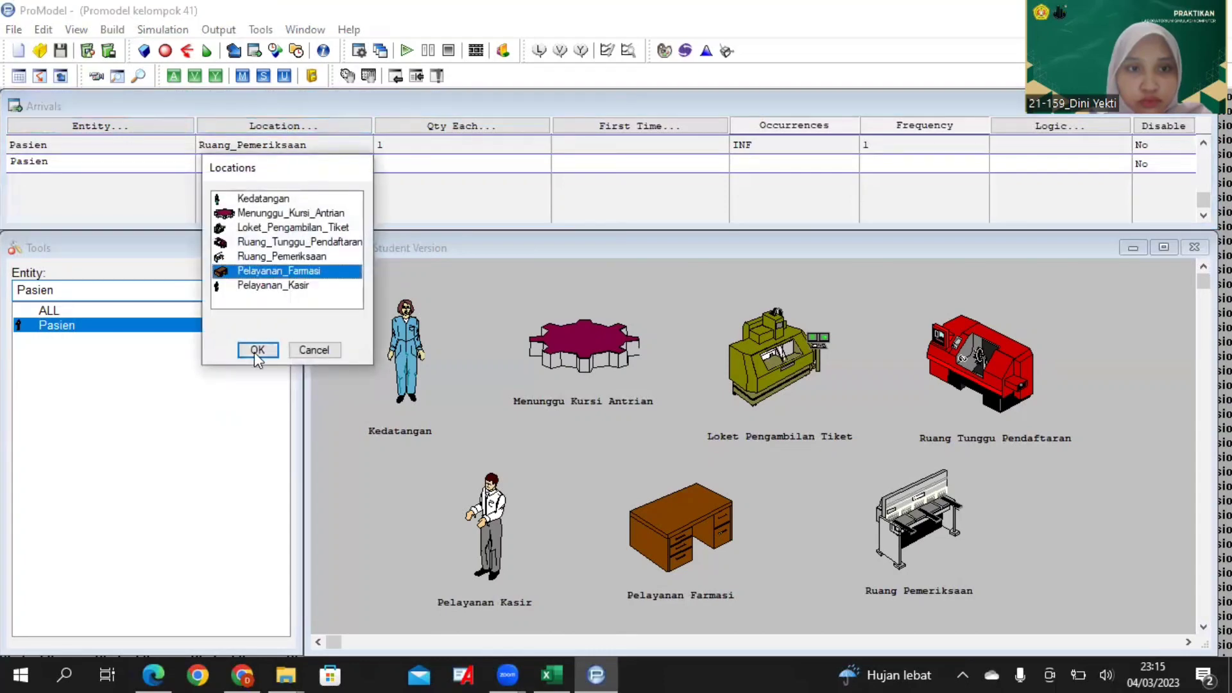
{"action": "left_click", "coordinate": [254, 352]}
Set the Pelayanan_Farmasi arrival's quantity each to 1, occurrences to INF and frequency to 1
{"action": "left_click", "coordinate": [486, 163]}
{"action": "type", "text": "1"}
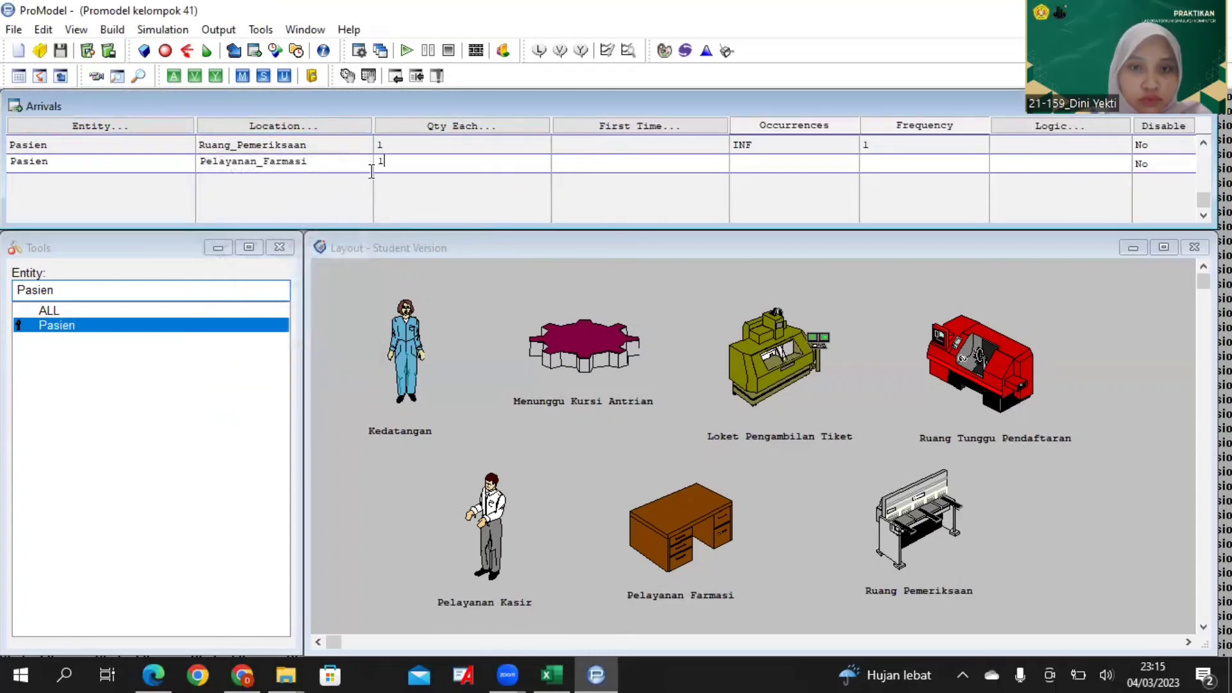
{"action": "left_click", "coordinate": [762, 165]}
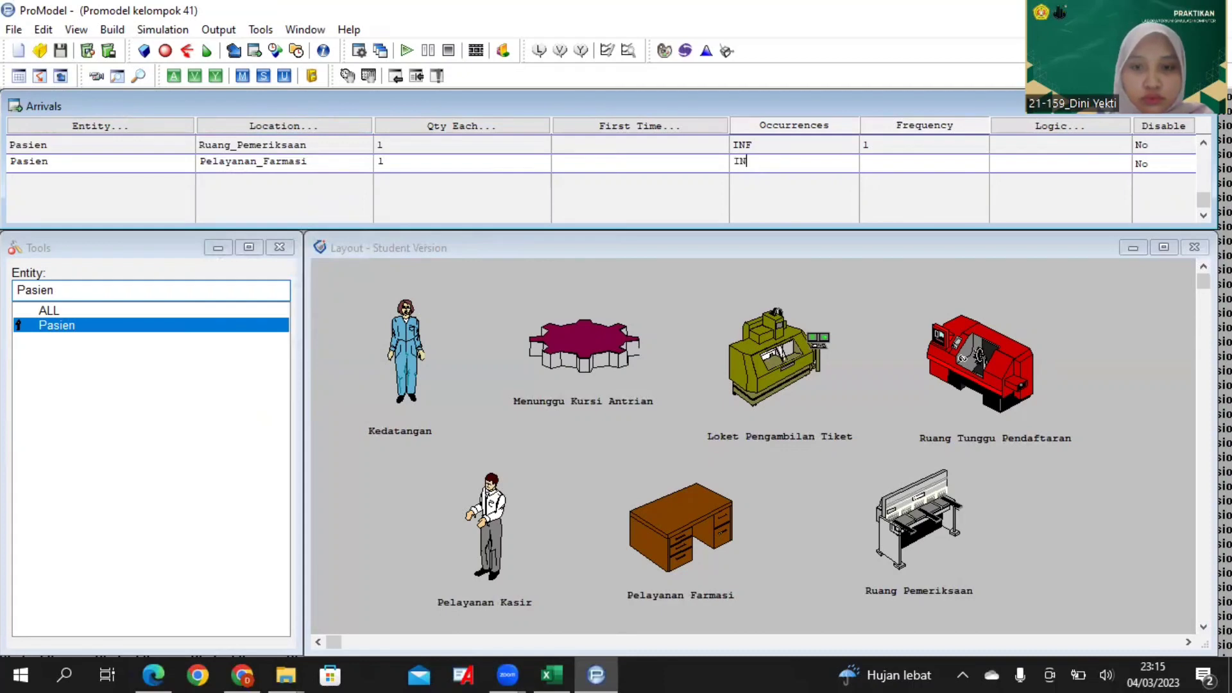
{"action": "left_click", "coordinate": [887, 162]}
{"action": "type", "text": "1"}
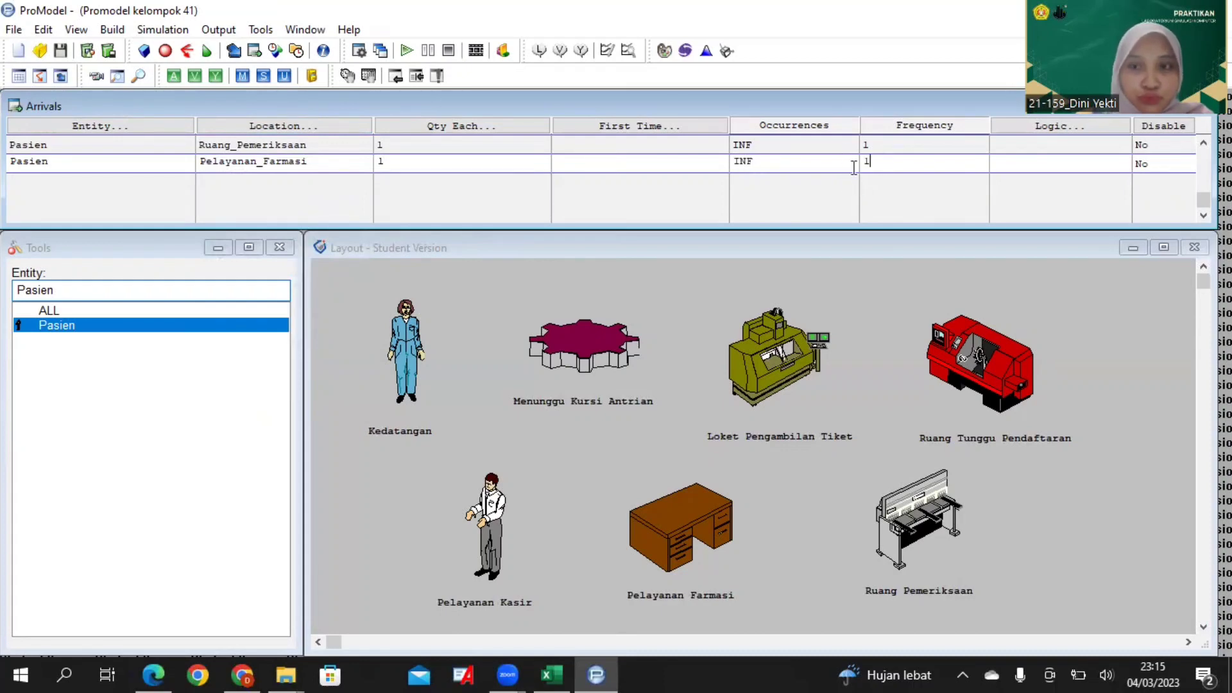
Add a seventh arrival record for the Pasien entity at the Pelayanan_Kasir location
{"action": "left_click", "coordinate": [126, 162]}
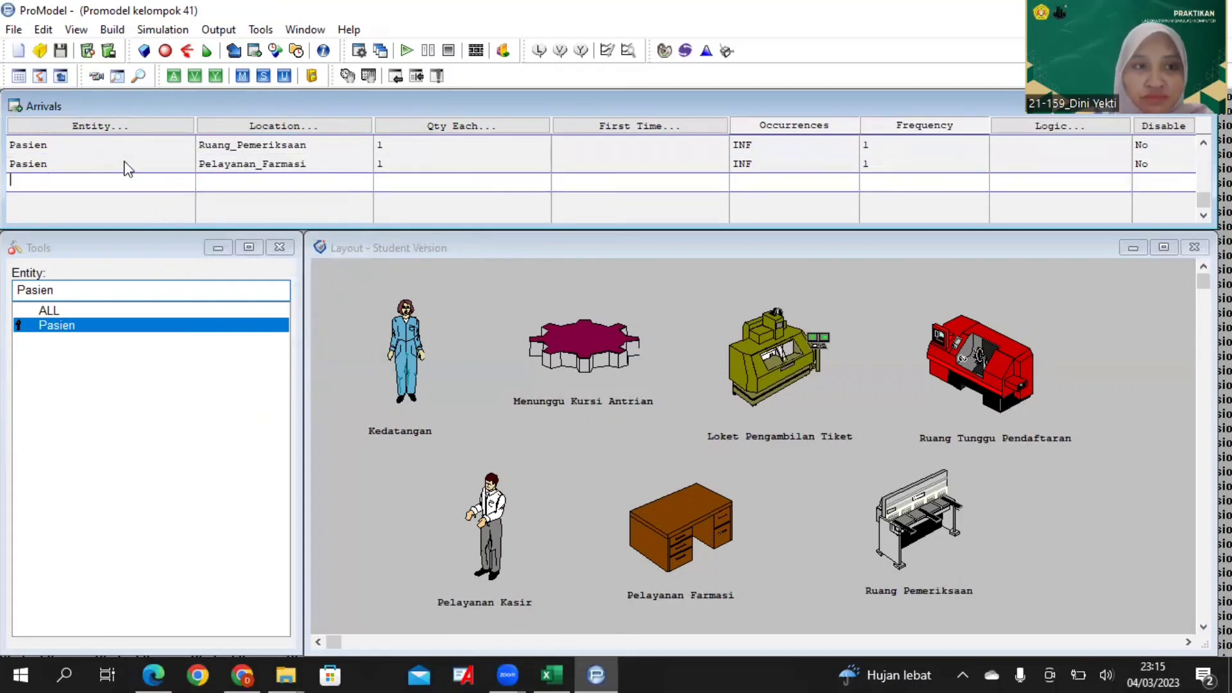
{"action": "left_click", "coordinate": [263, 82]}
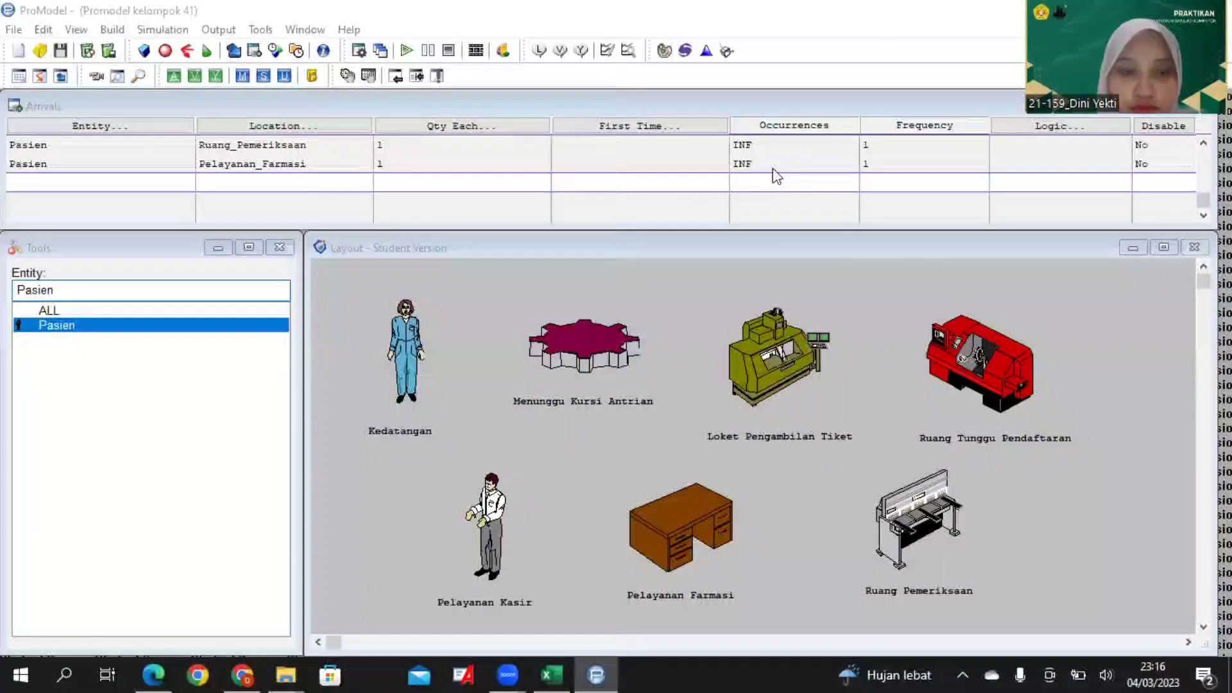
{"action": "left_click", "coordinate": [133, 127]}
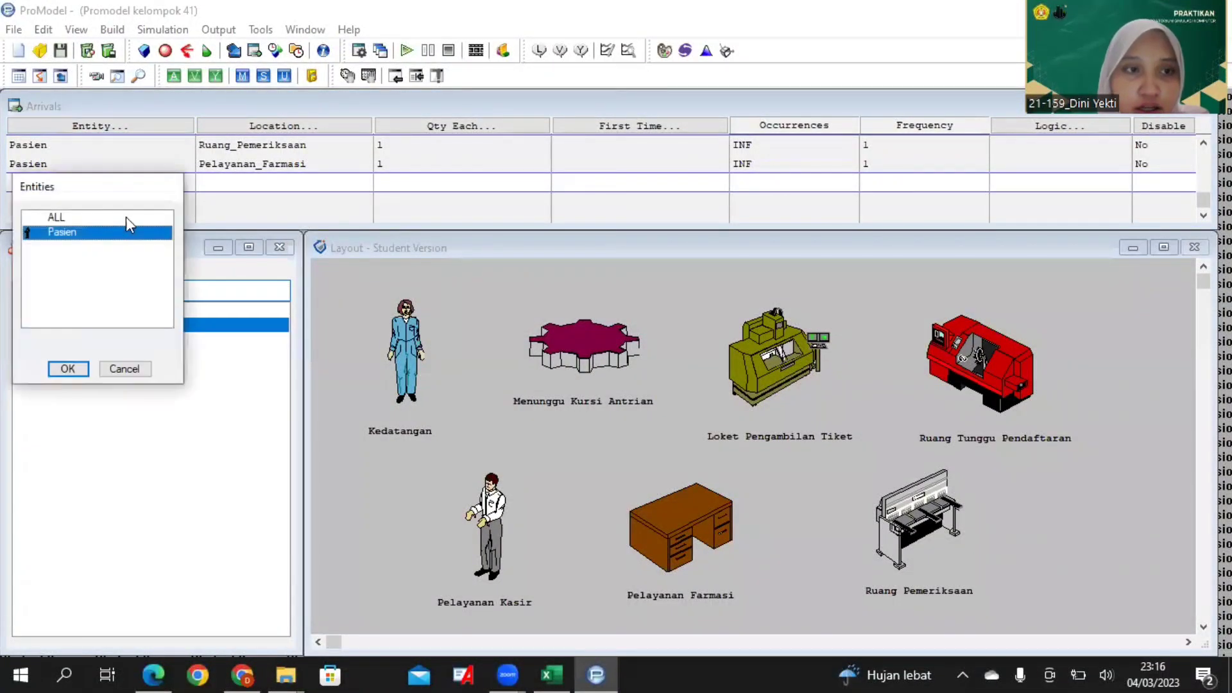
{"action": "left_click", "coordinate": [85, 365]}
{"action": "left_click", "coordinate": [303, 129]}
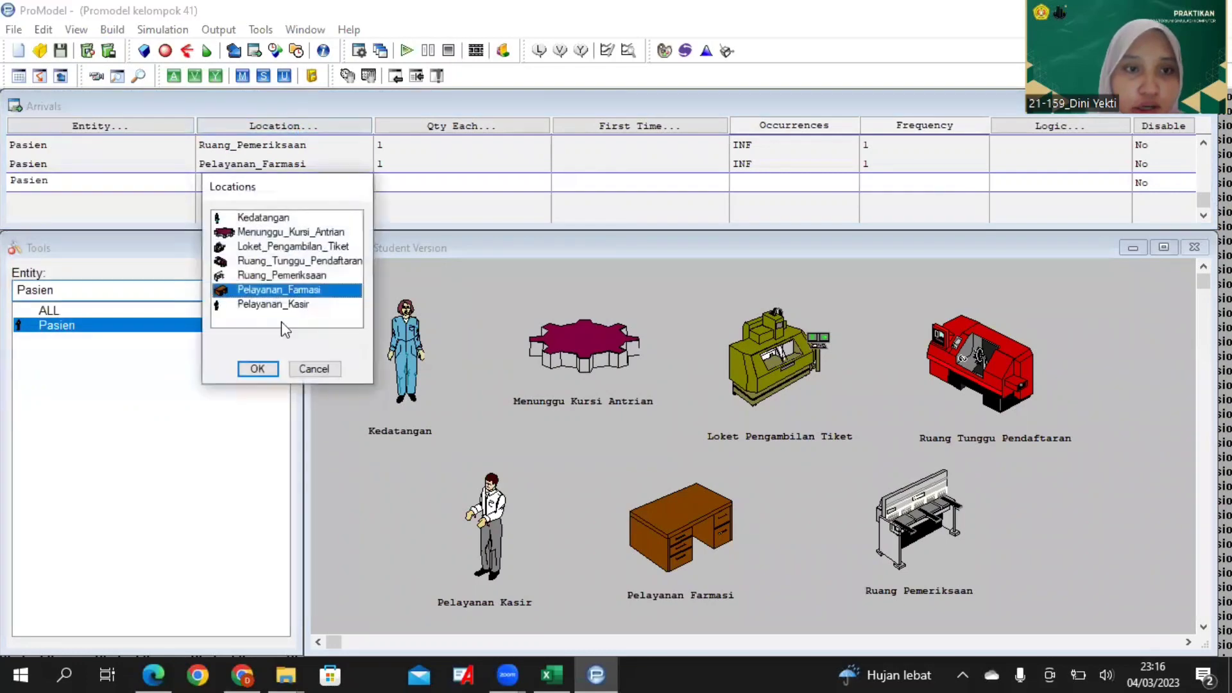
{"action": "left_click", "coordinate": [287, 304]}
{"action": "left_click", "coordinate": [256, 367]}
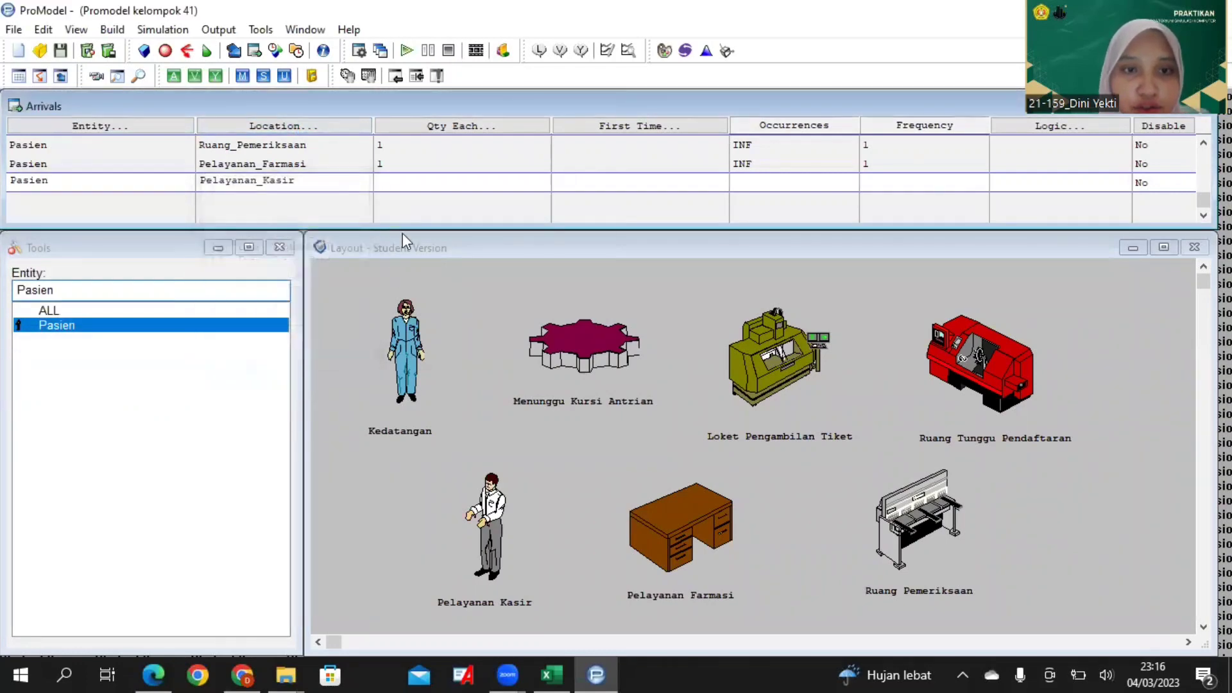
Set the Pelayanan_Kasir arrival's quantity each to 1, occurrences to INF and frequency to 1
{"action": "type", "text": "1"}
{"action": "left_click", "coordinate": [799, 189]}
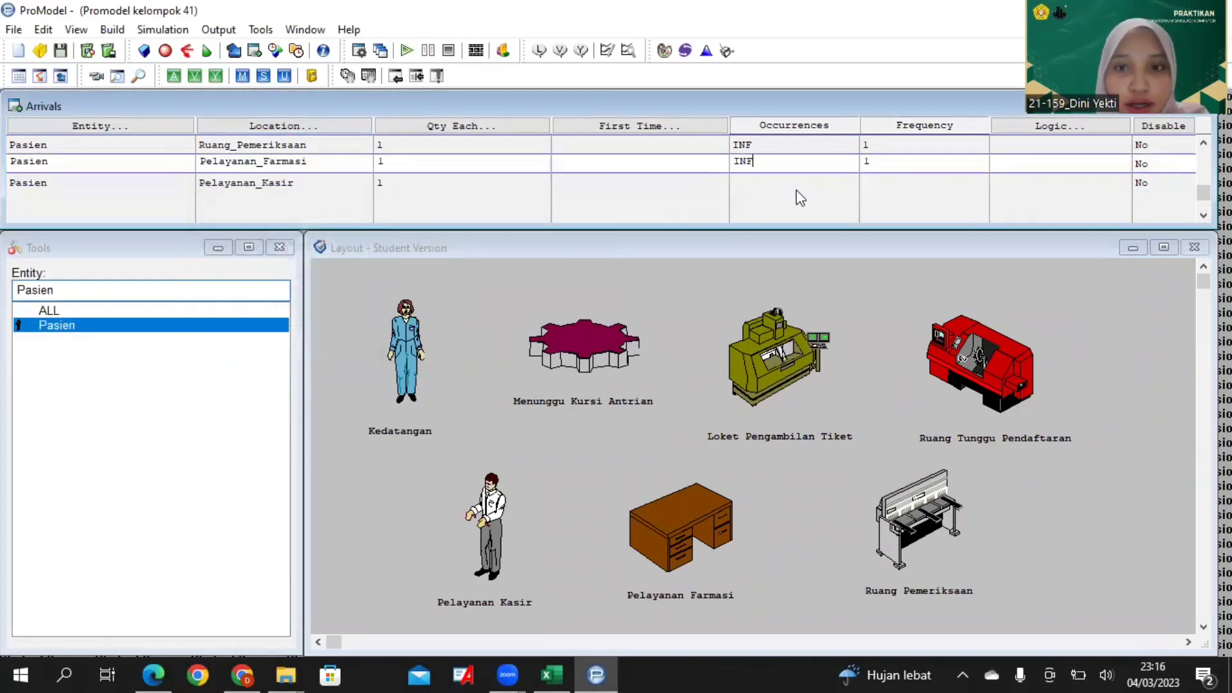
{"action": "type", "text": "INF"}
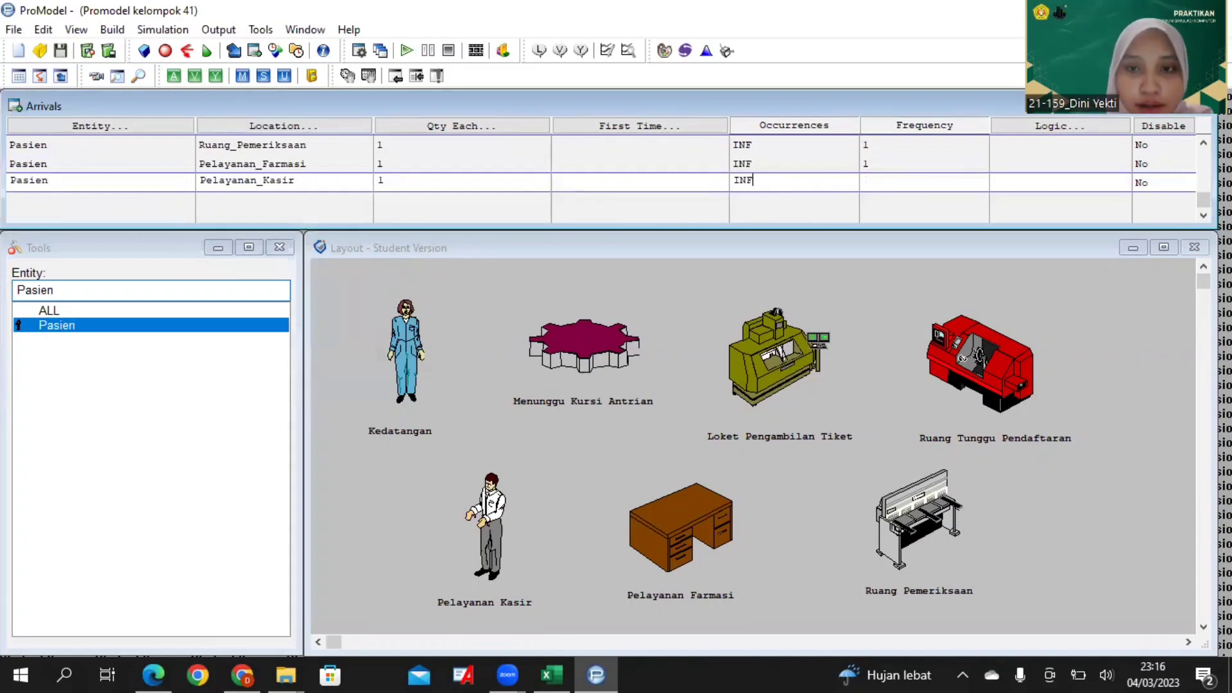
{"action": "left_click", "coordinate": [926, 185]}
{"action": "type", "text": "1"}
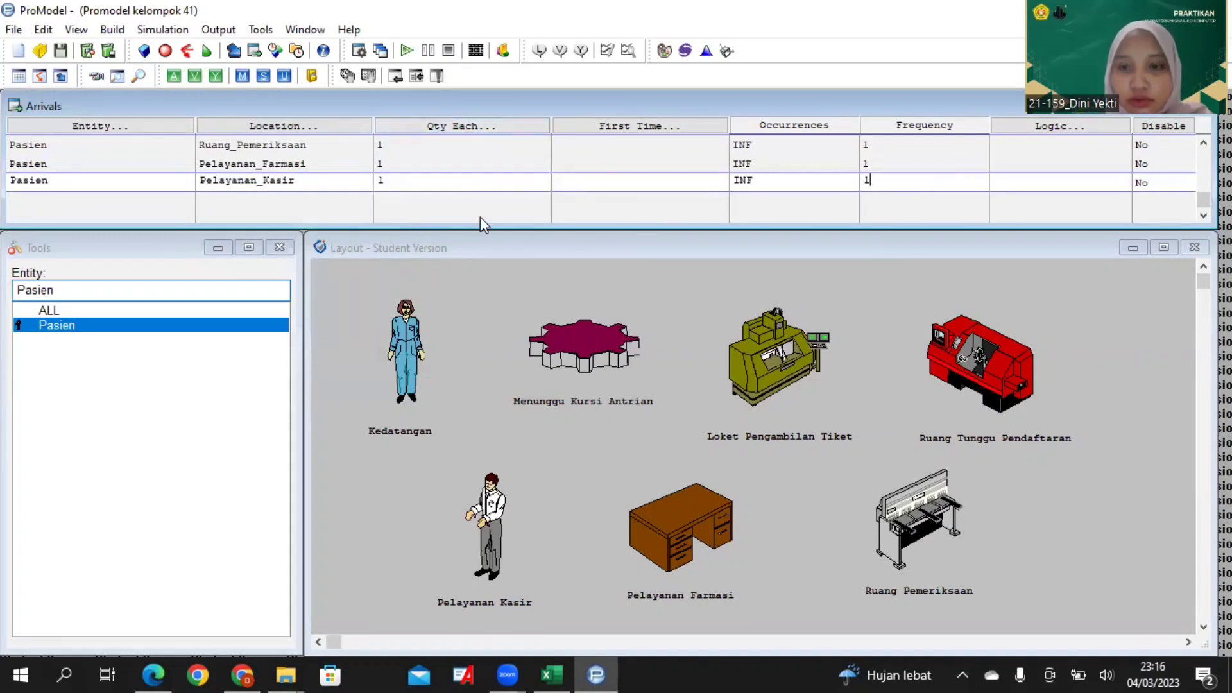
{"action": "left_click", "coordinate": [110, 180]}
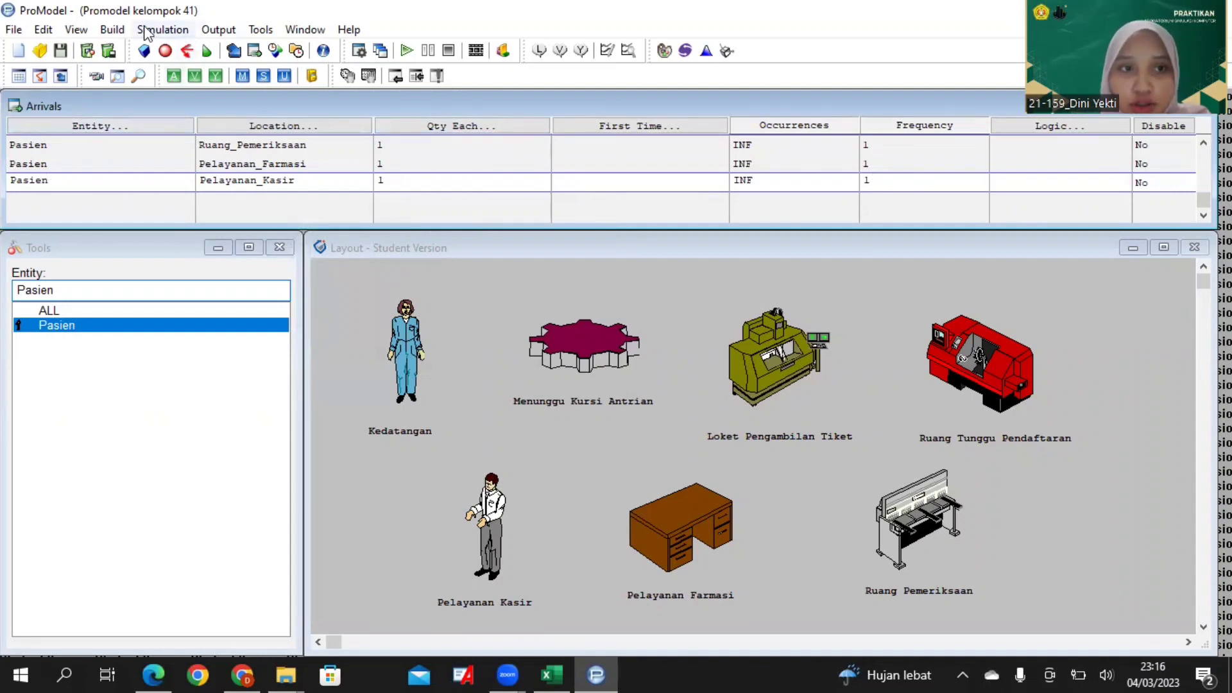
Open the model's processing definitions and add a process record for the Pasien entity at the Kedatangan location
{"action": "left_click", "coordinate": [119, 30]}
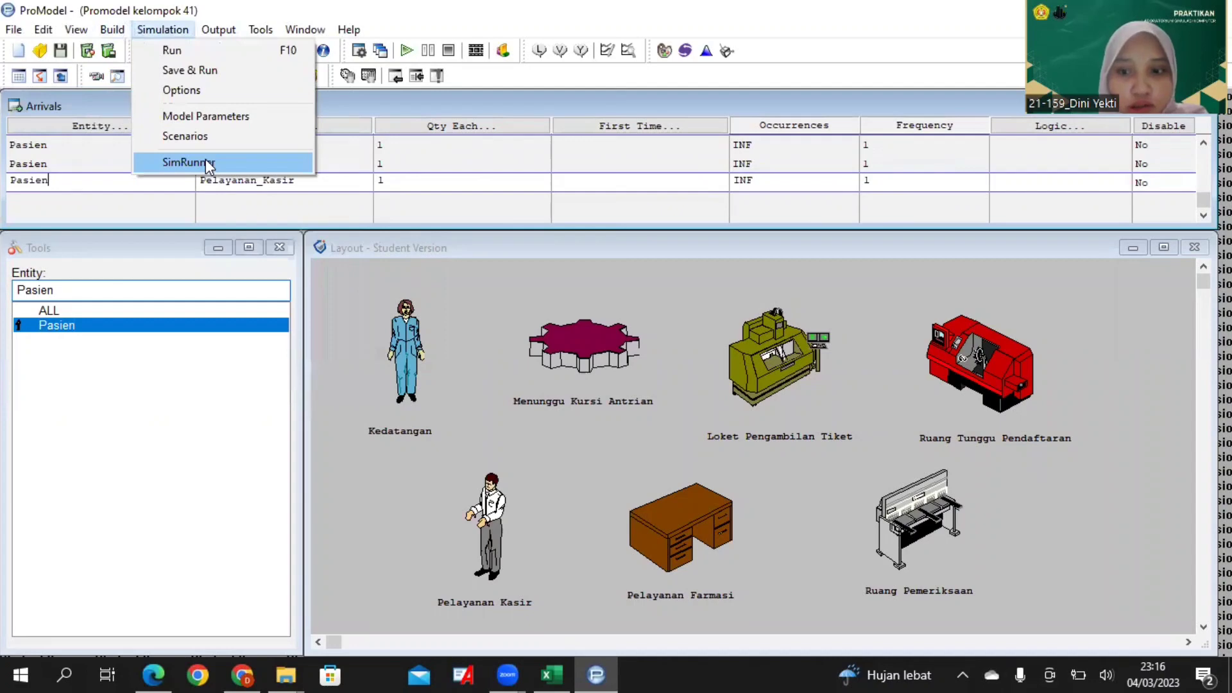
{"action": "mouse_move", "coordinate": [113, 30]}
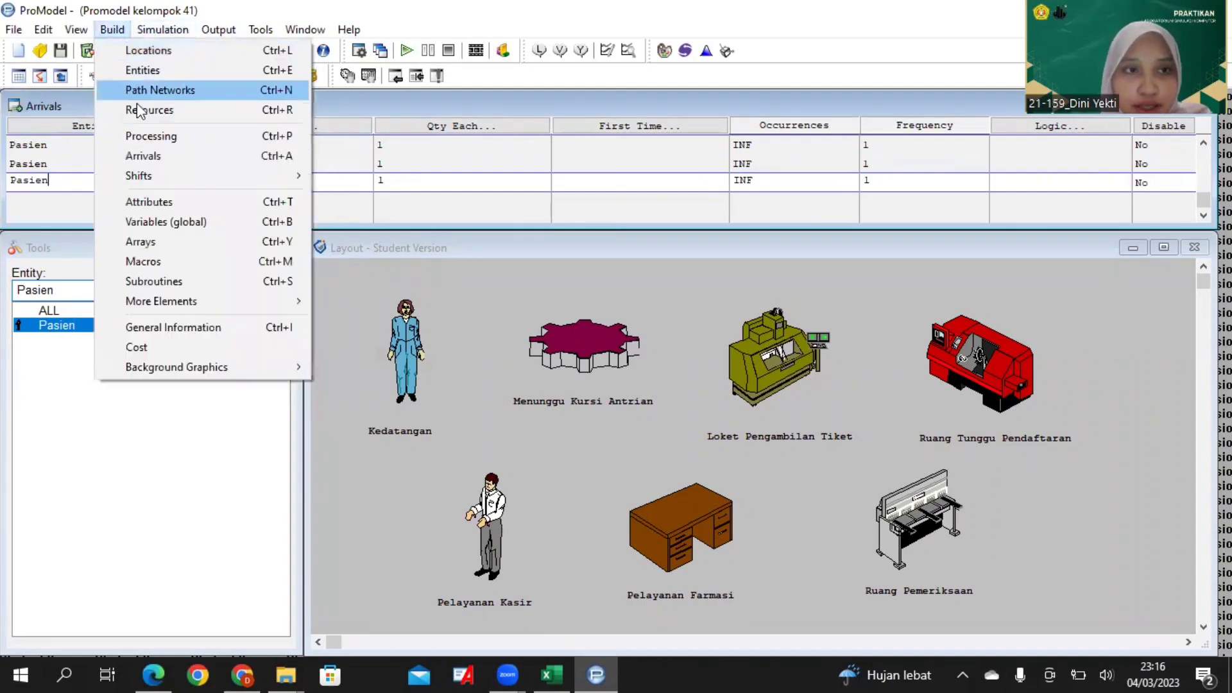
{"action": "left_click", "coordinate": [149, 137]}
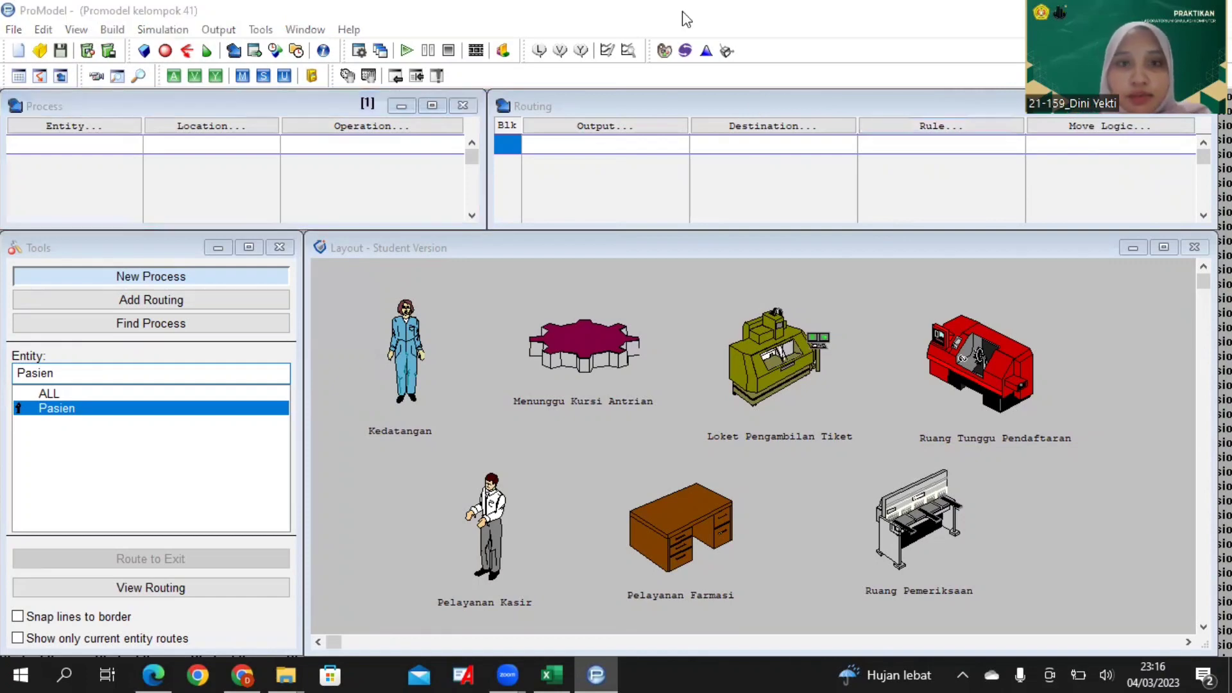
{"action": "left_click", "coordinate": [86, 127]}
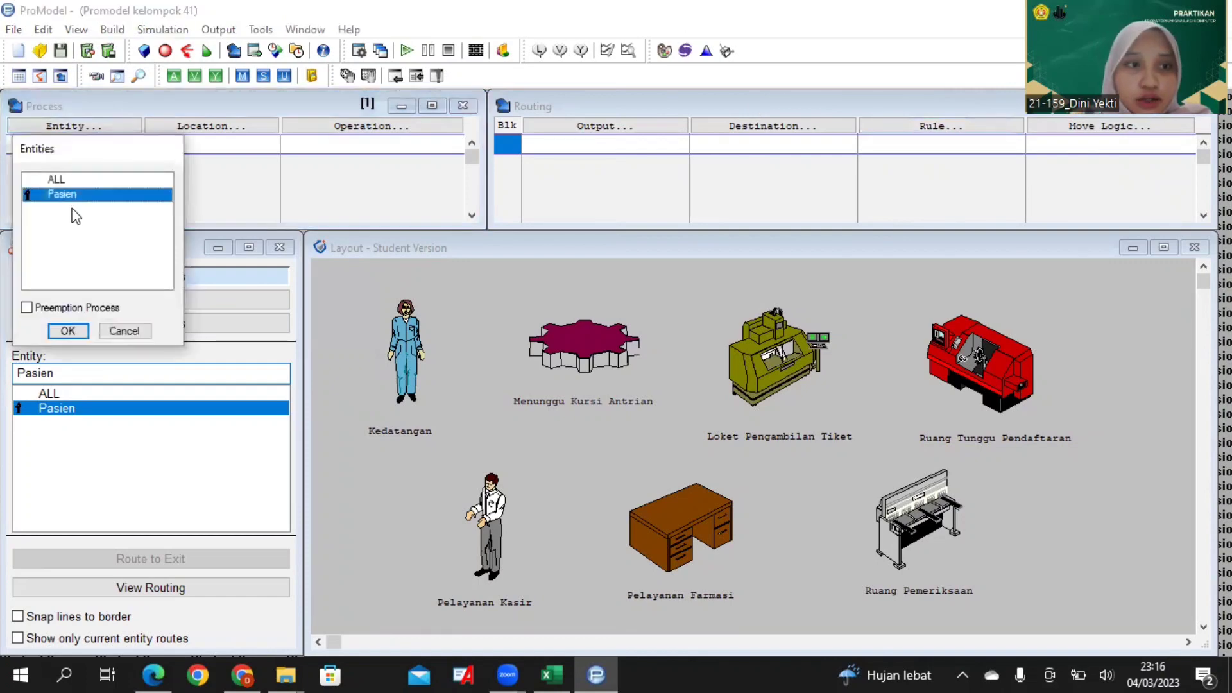
{"action": "left_click", "coordinate": [74, 331]}
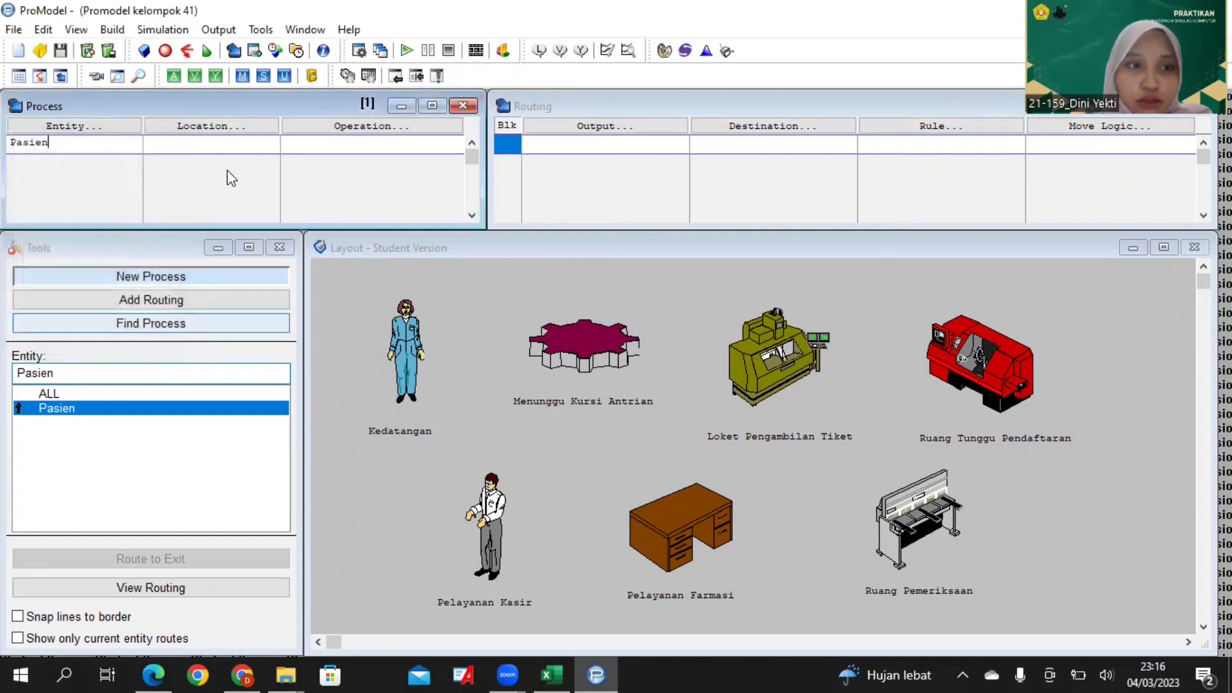
{"action": "left_click", "coordinate": [220, 128]}
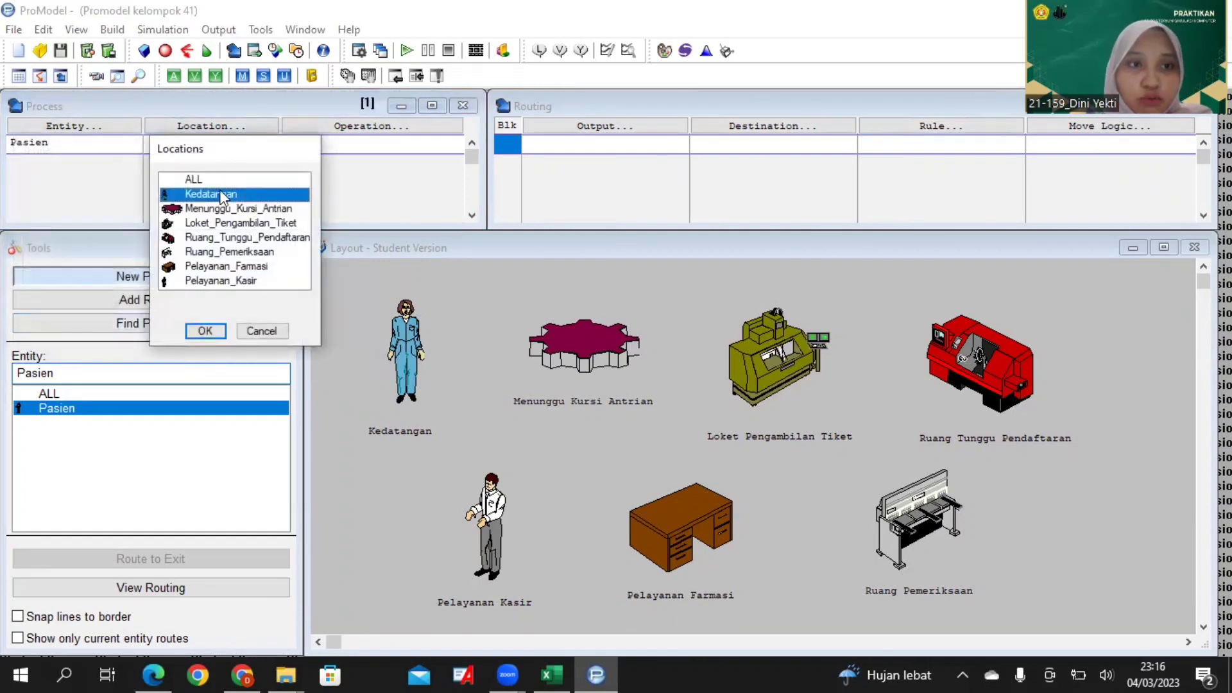
{"action": "left_click", "coordinate": [203, 329]}
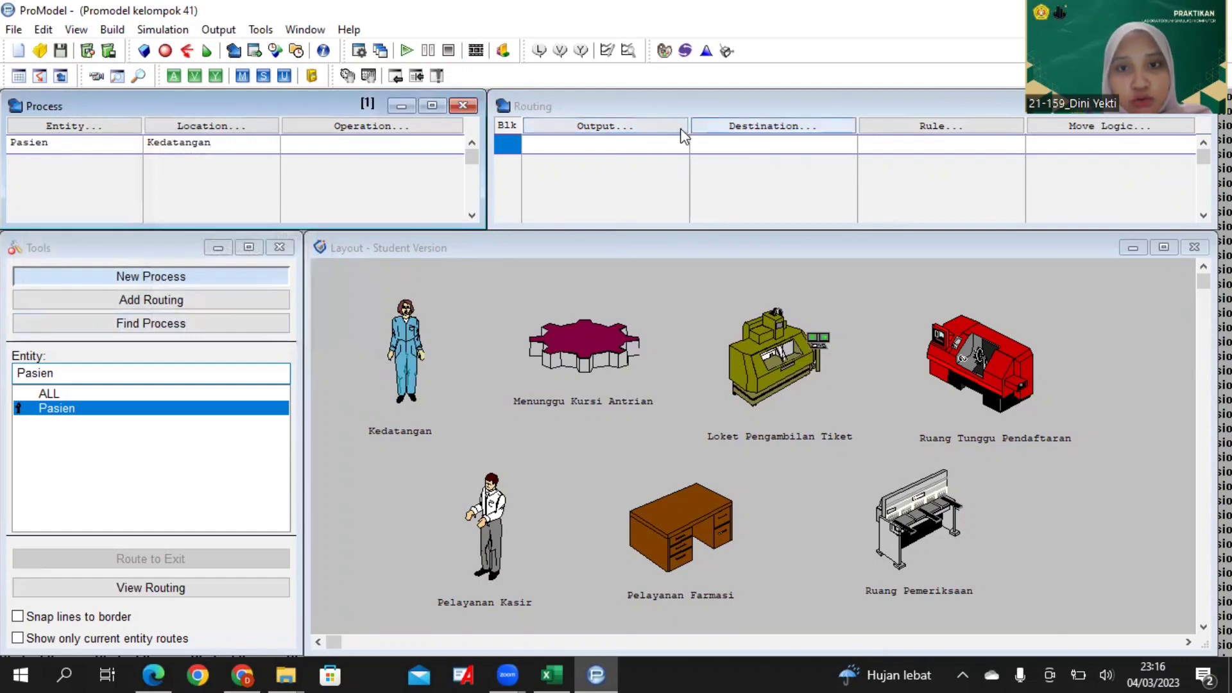
Route the Kedatangan process to the Menunggu_Kursi_Antrian destination
{"action": "left_click", "coordinate": [723, 126]}
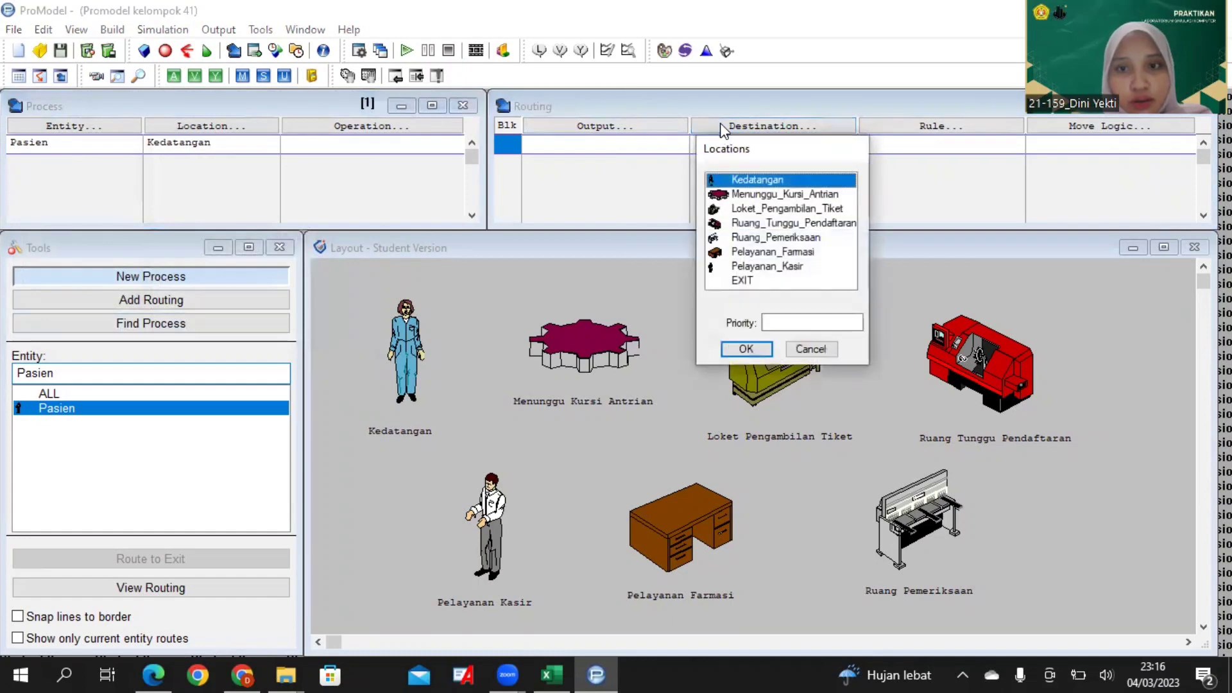
{"action": "left_click", "coordinate": [751, 196]}
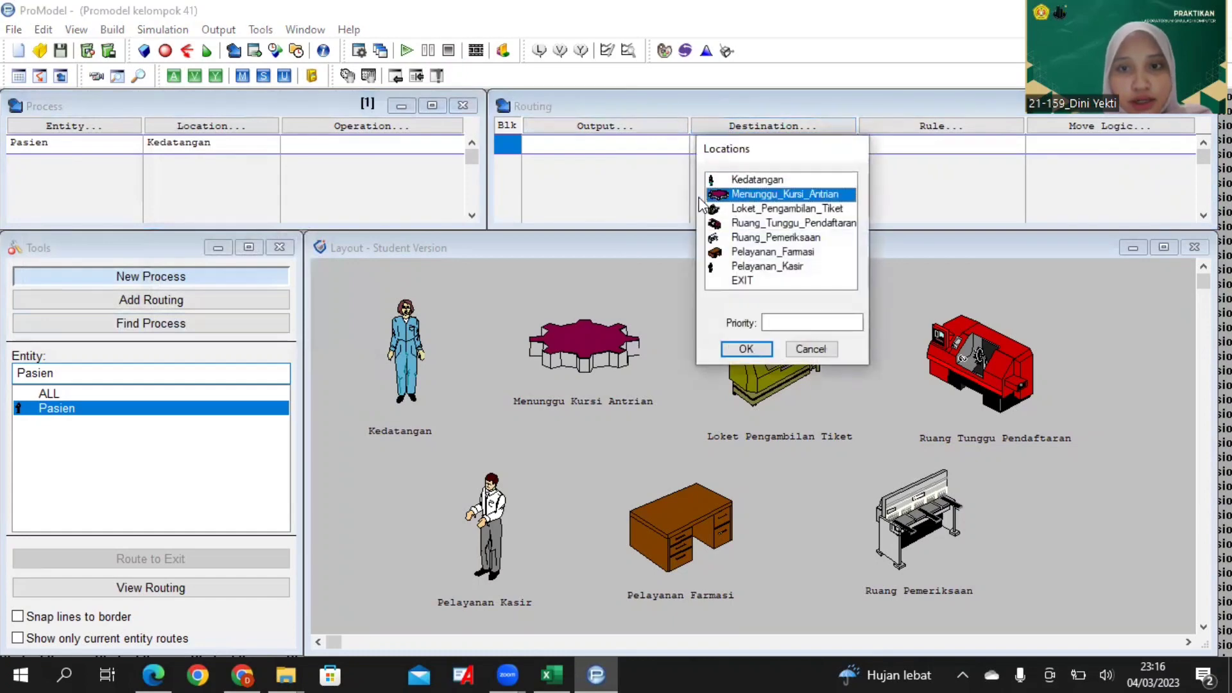
{"action": "left_click", "coordinate": [746, 349]}
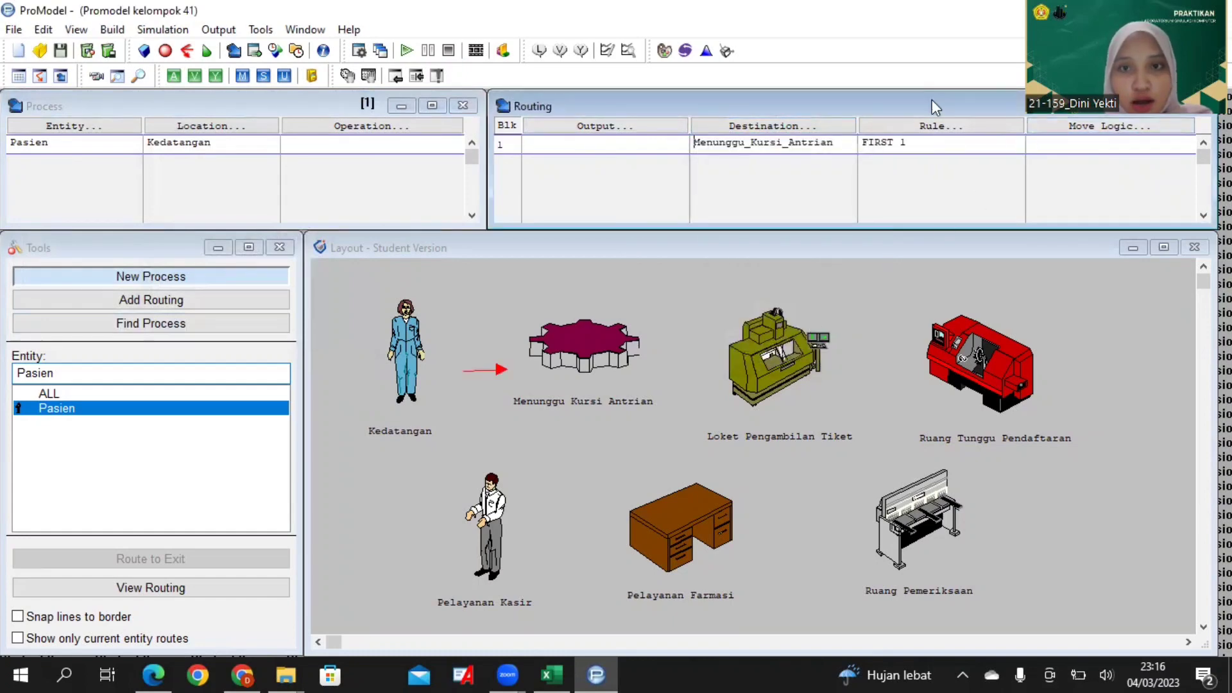
Open the move logic of the route to Menunggu_Kursi_Antrian and launch Stat::Fit, keeping only one of its windows open
{"action": "left_click", "coordinate": [1072, 127]}
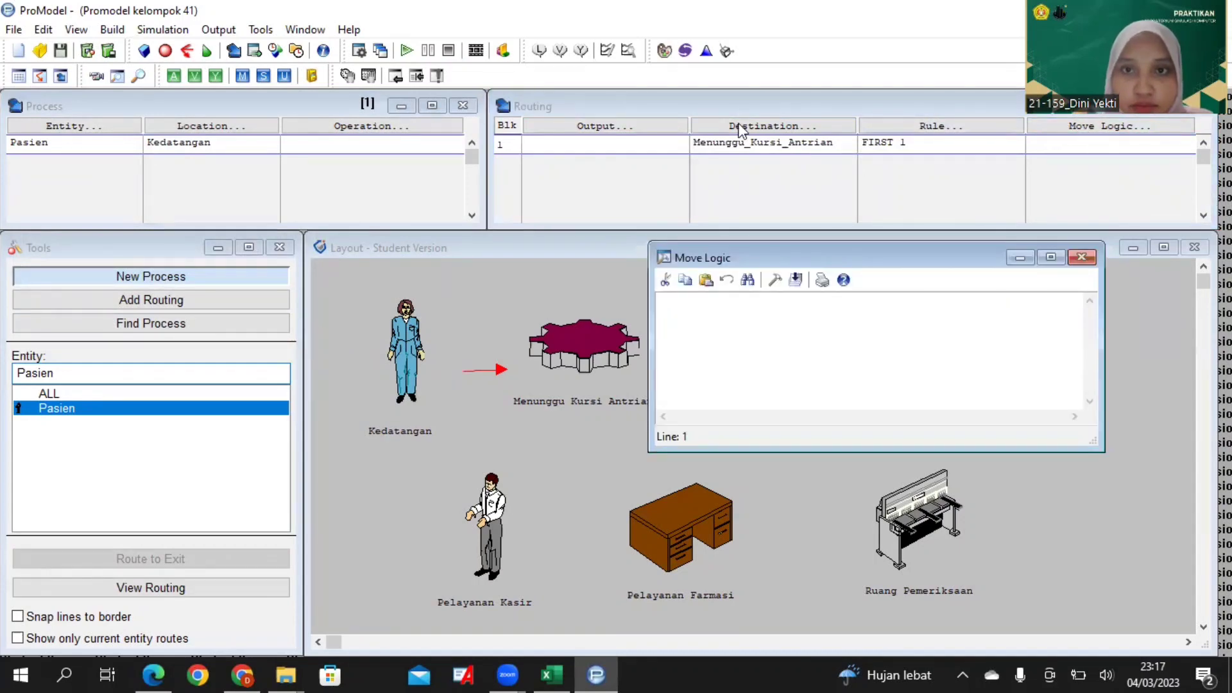
{"action": "left_click", "coordinate": [709, 54]}
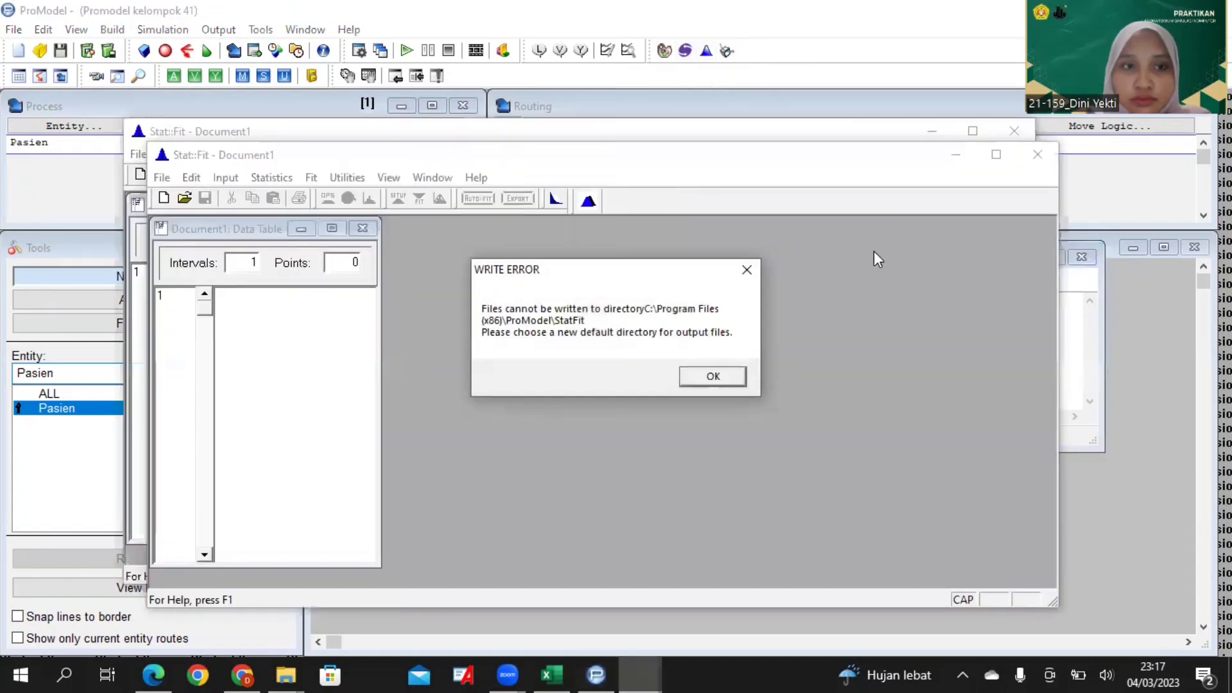
{"action": "left_click", "coordinate": [720, 377]}
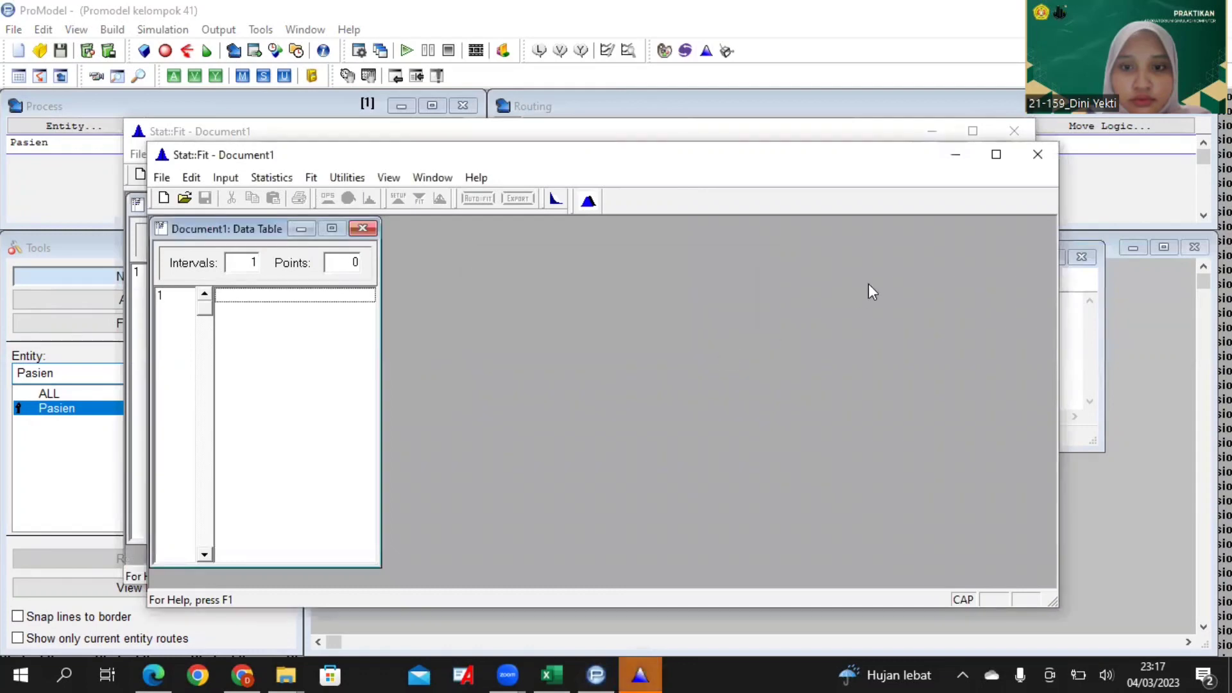
{"action": "left_click", "coordinate": [701, 276]}
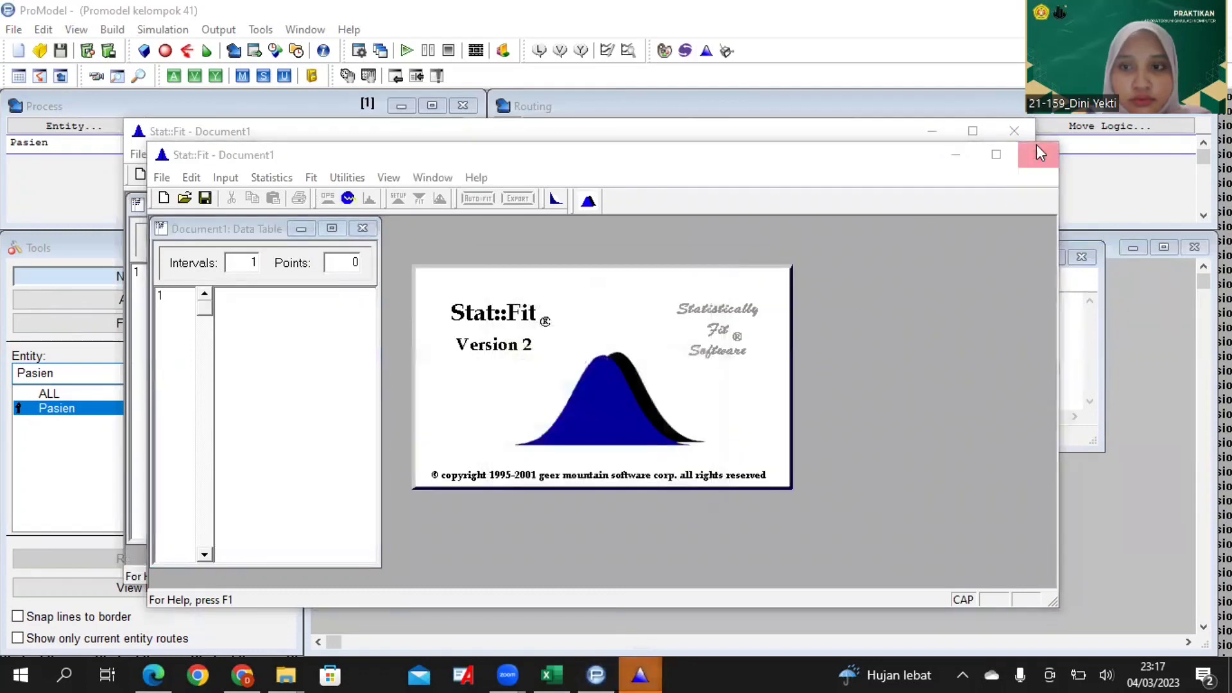
{"action": "left_click", "coordinate": [1038, 148]}
Arrange Stat::Fit and the Excel_Modul 2_41 workbook side by side
{"action": "left_click", "coordinate": [252, 273]}
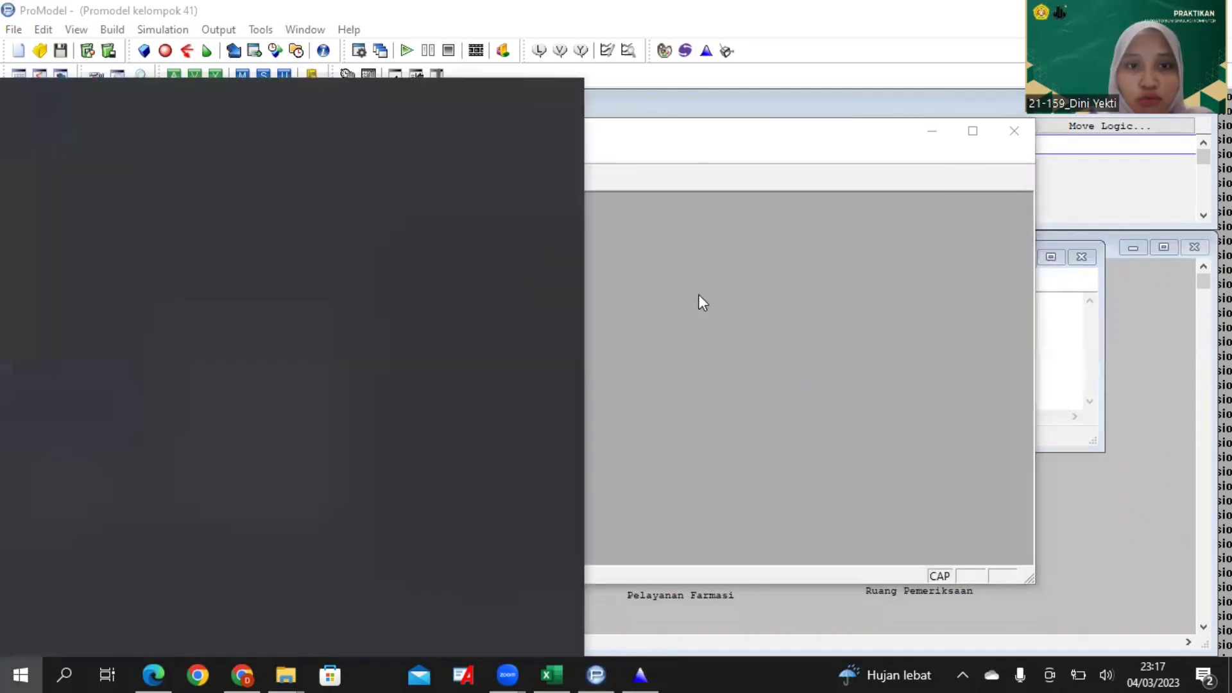
{"action": "left_click", "coordinate": [717, 279]}
{"action": "key", "text": "super+Left"}
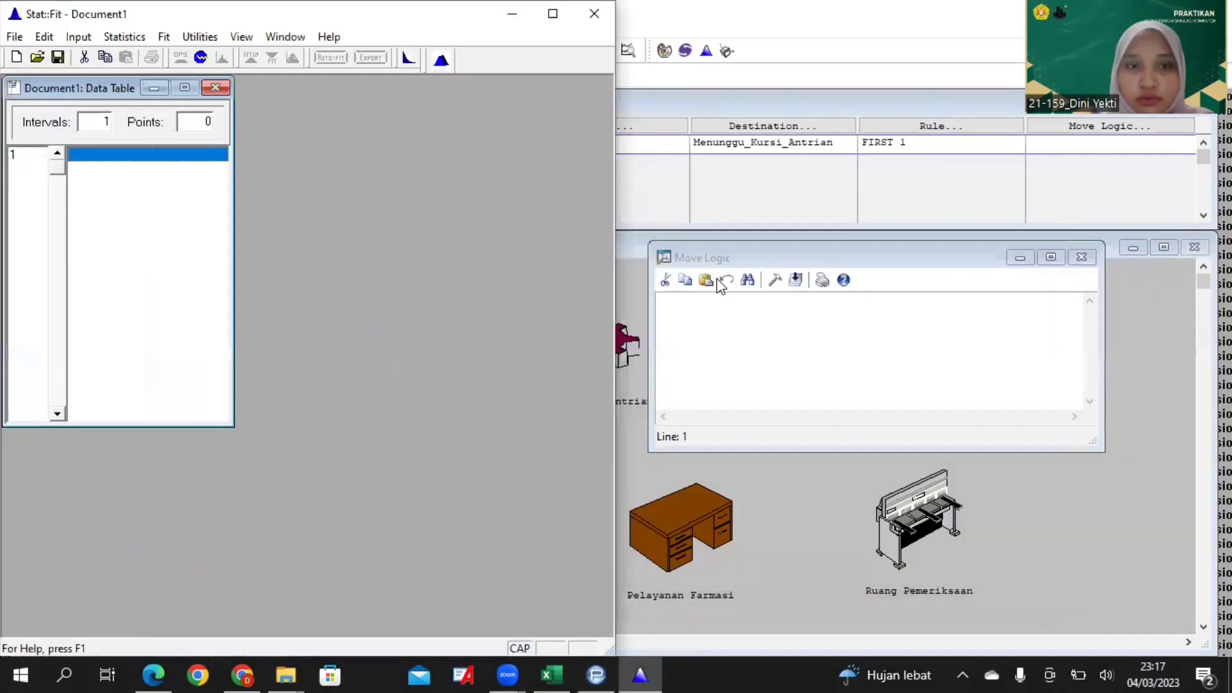
{"action": "left_click", "coordinate": [564, 672]}
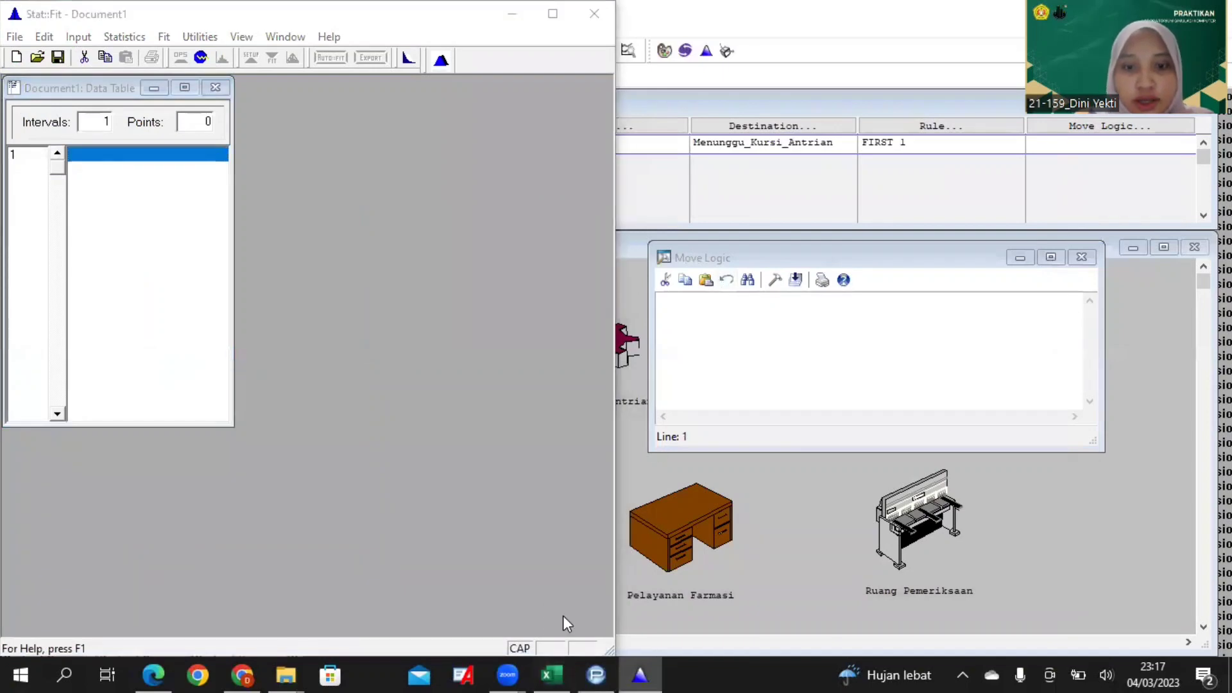
{"action": "key", "text": "super+Left"}
{"action": "key", "text": "Escape"}
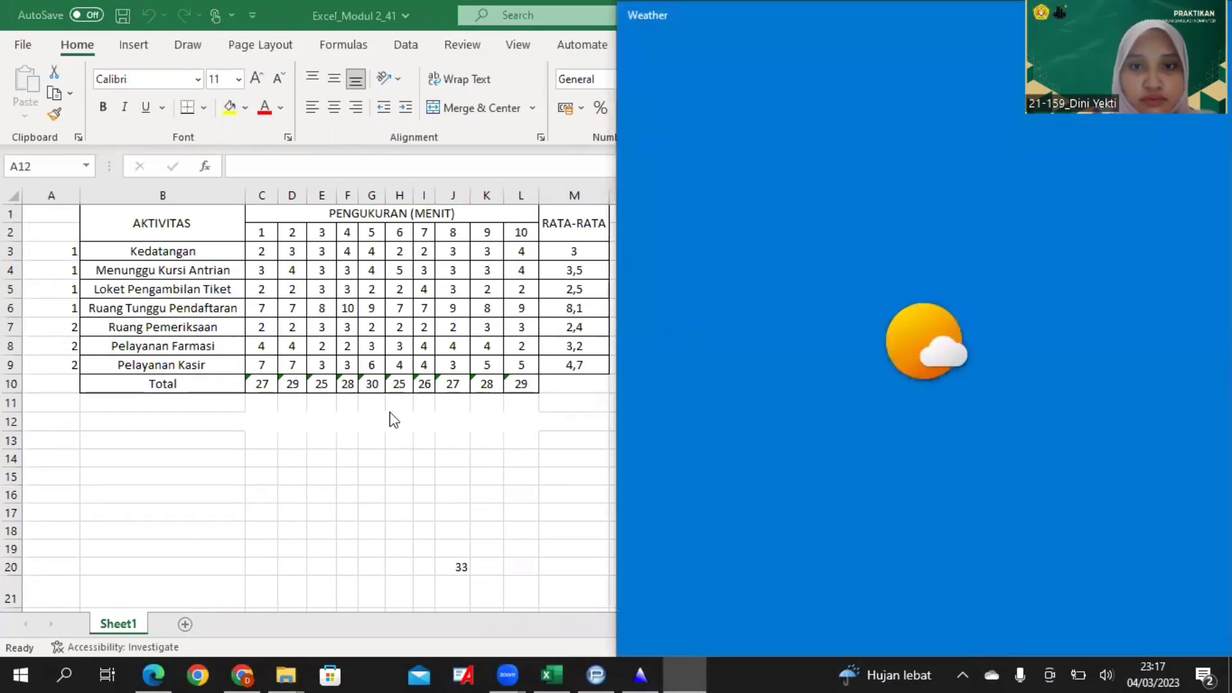
{"action": "key", "text": "alt+Tab"}
{"action": "key", "text": "alt+Tab"}
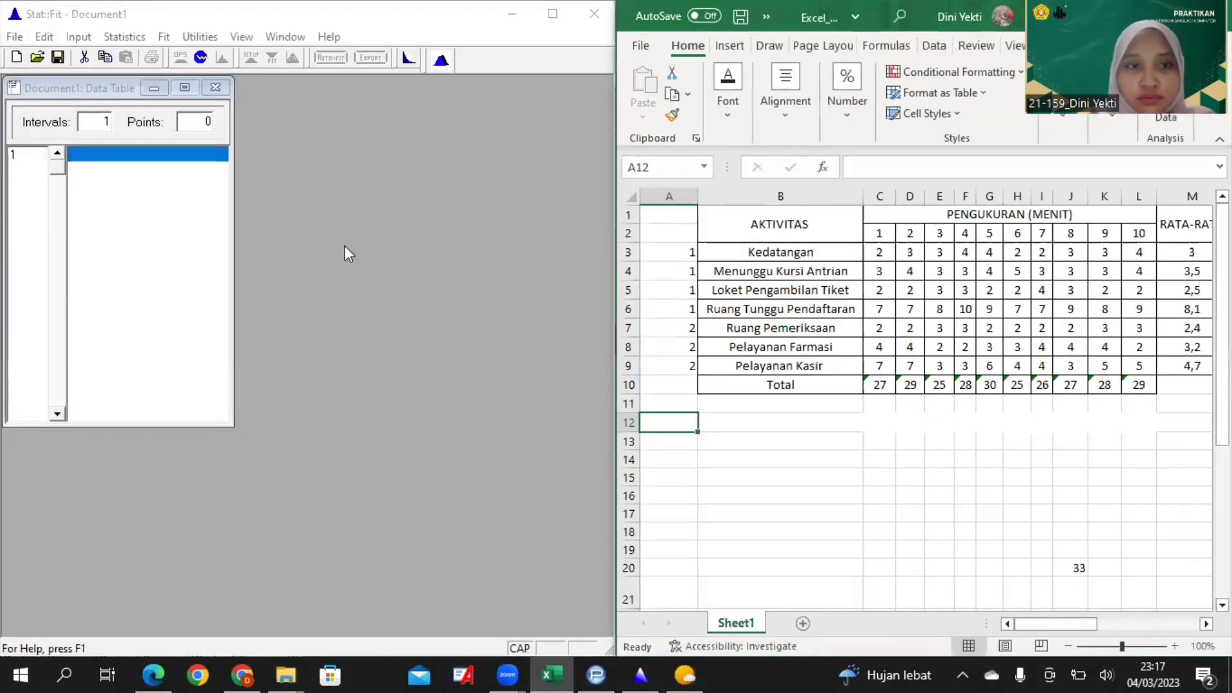
Enter the first six Menunggu Kursi Antrian measurements in the Stat::Fit data table: 3, 4, 3, 3, 4 and 5
{"action": "left_click", "coordinate": [176, 155]}
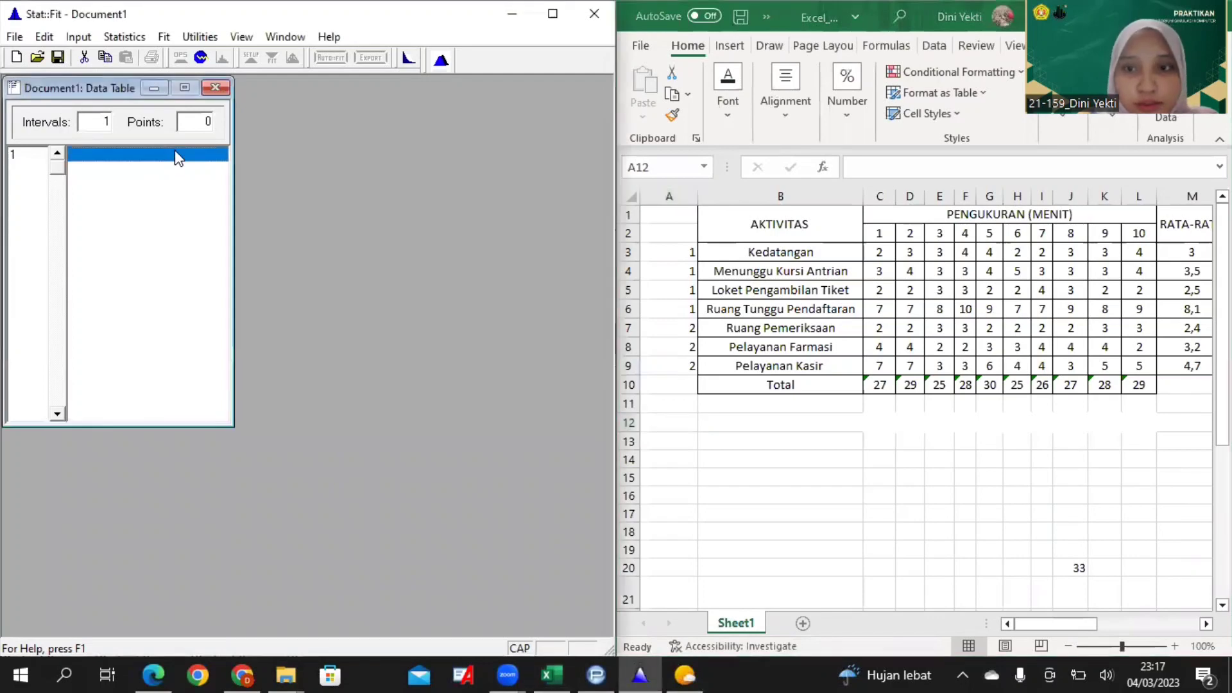
{"action": "type", "text": "3"}
{"action": "key", "text": "Return"}
{"action": "type", "text": "4"}
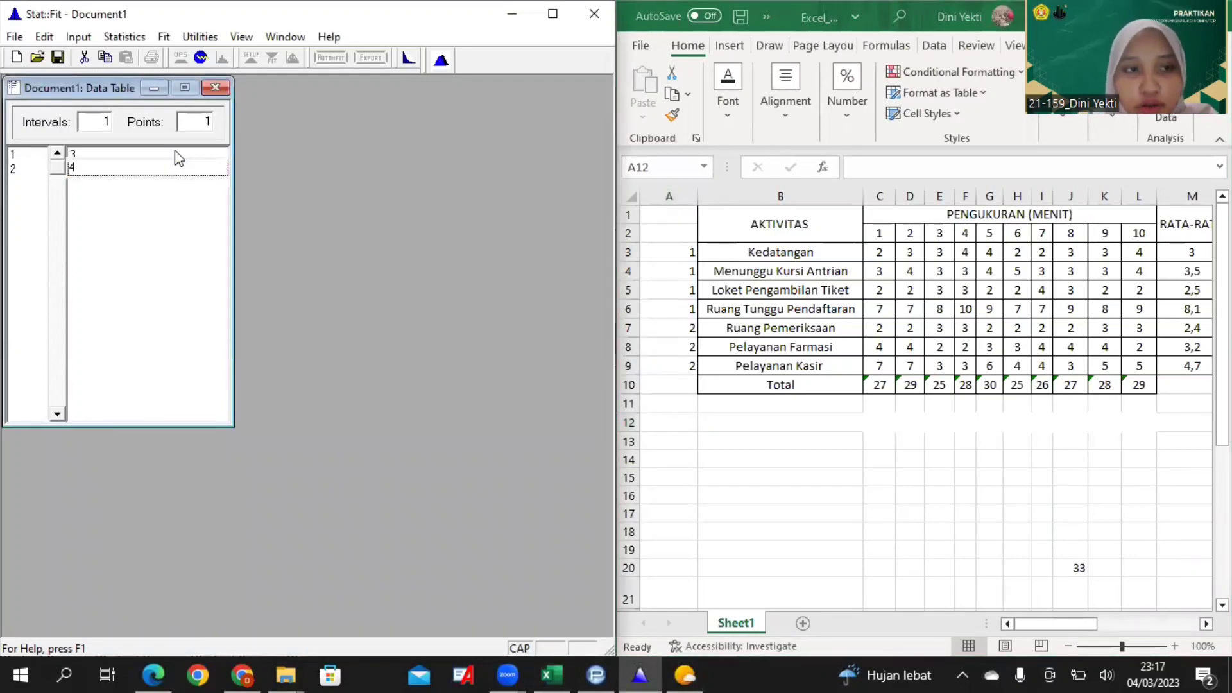
{"action": "key", "text": "Return"}
{"action": "type", "text": "3"}
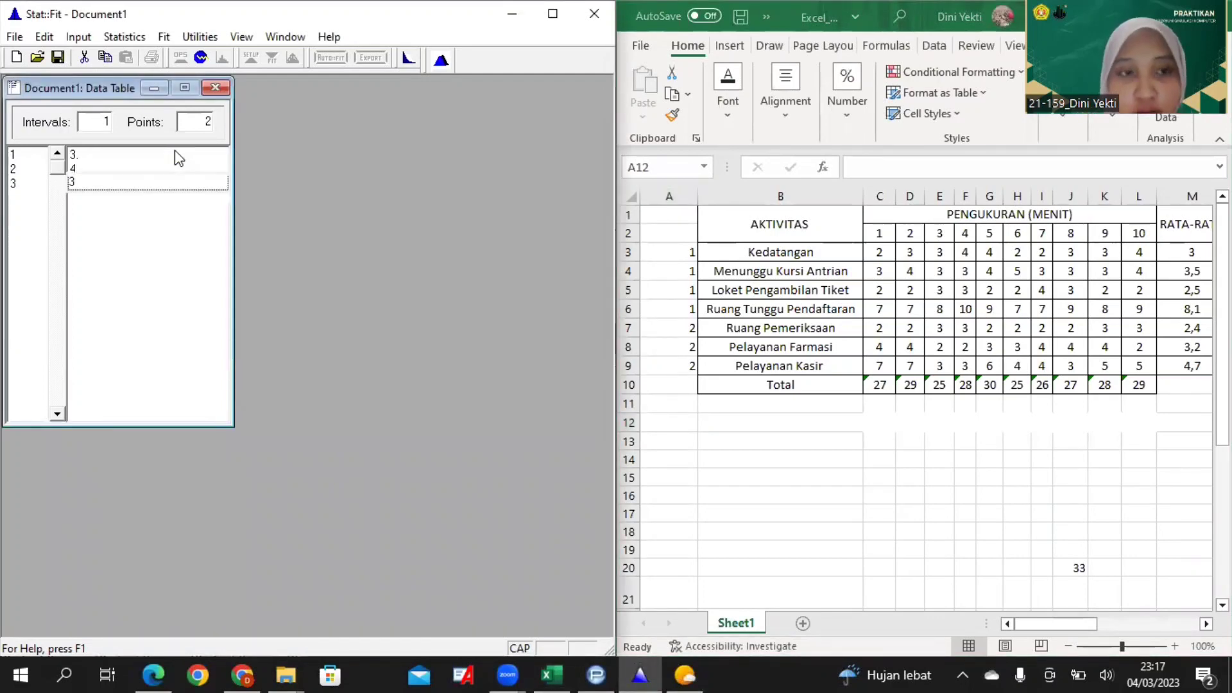
{"action": "key", "text": "Return"}
{"action": "type", "text": "3"}
{"action": "key", "text": "Return"}
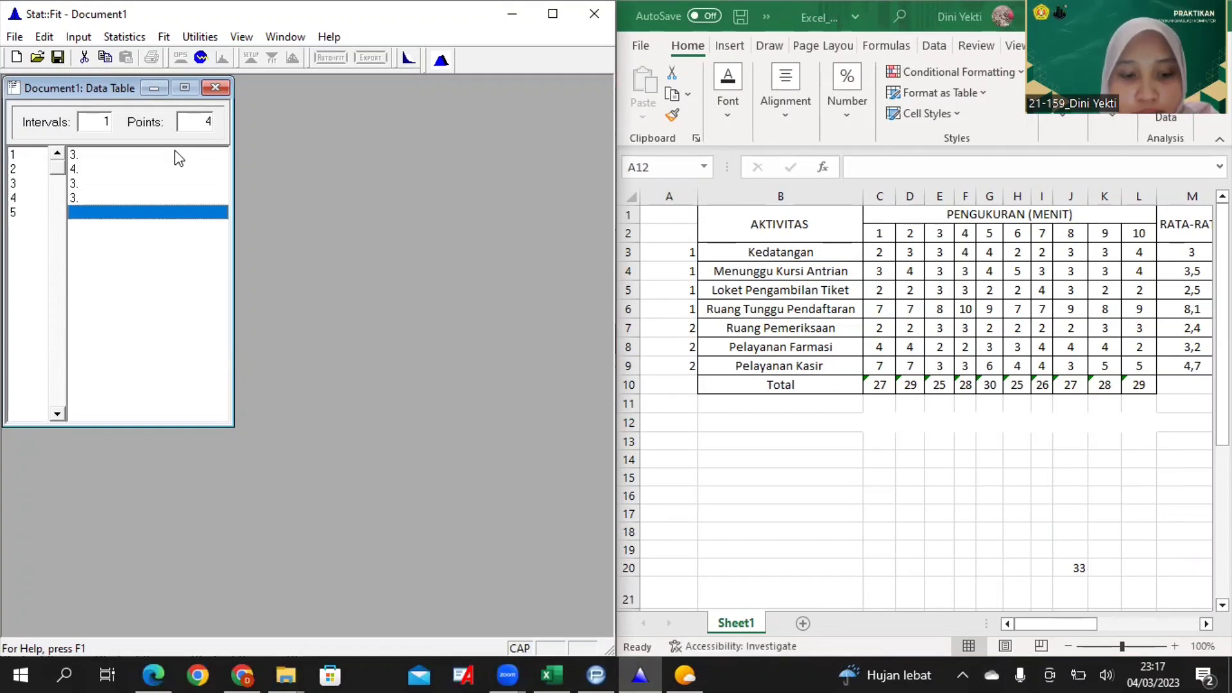
{"action": "type", "text": "4"}
{"action": "key", "text": "Return"}
{"action": "type", "text": "5"}
{"action": "key", "text": "Return"}
Complete the Stat::Fit data table with the seventh to tenth Menunggu Kursi Antrian measurements: 3, 3, 3 and 4
{"action": "type", "text": "3"}
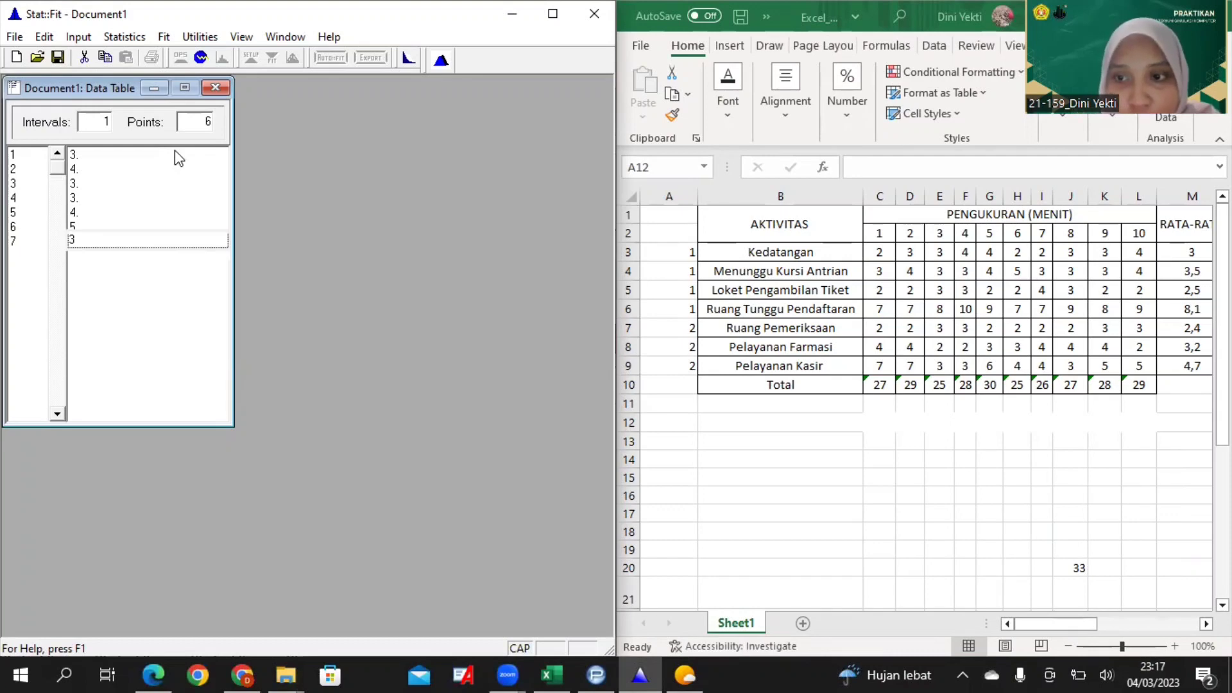
{"action": "type", "text": "3"}
{"action": "key", "text": "Return"}
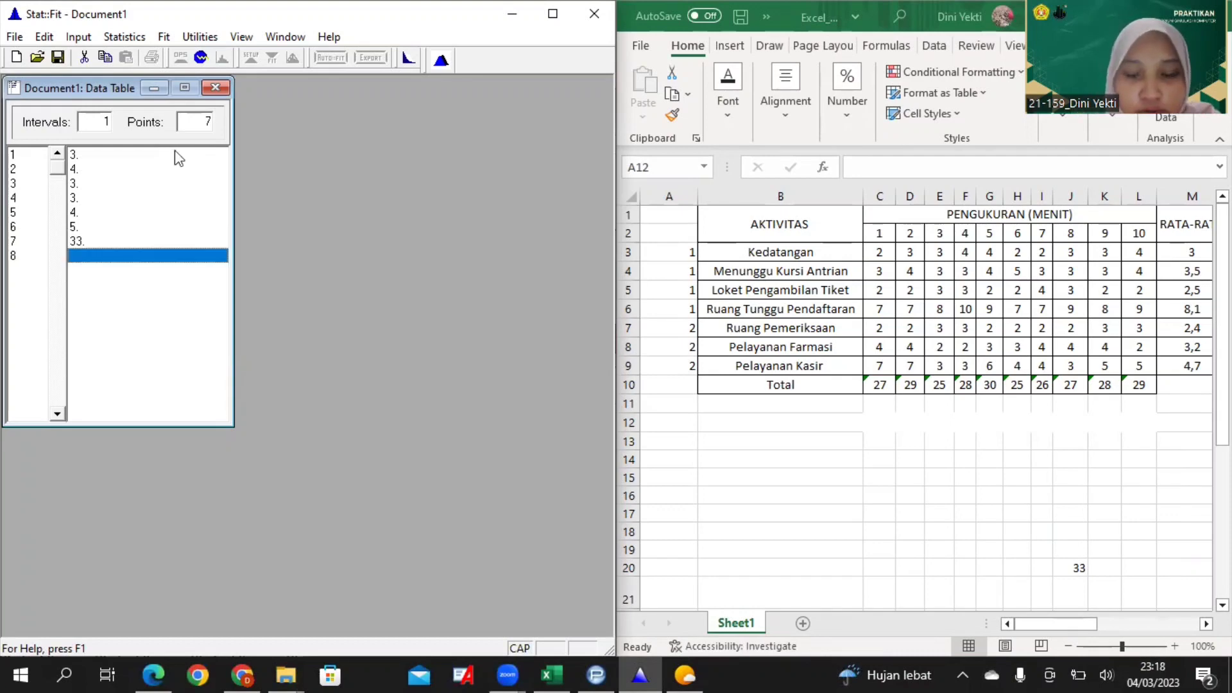
{"action": "key", "text": "Up"}
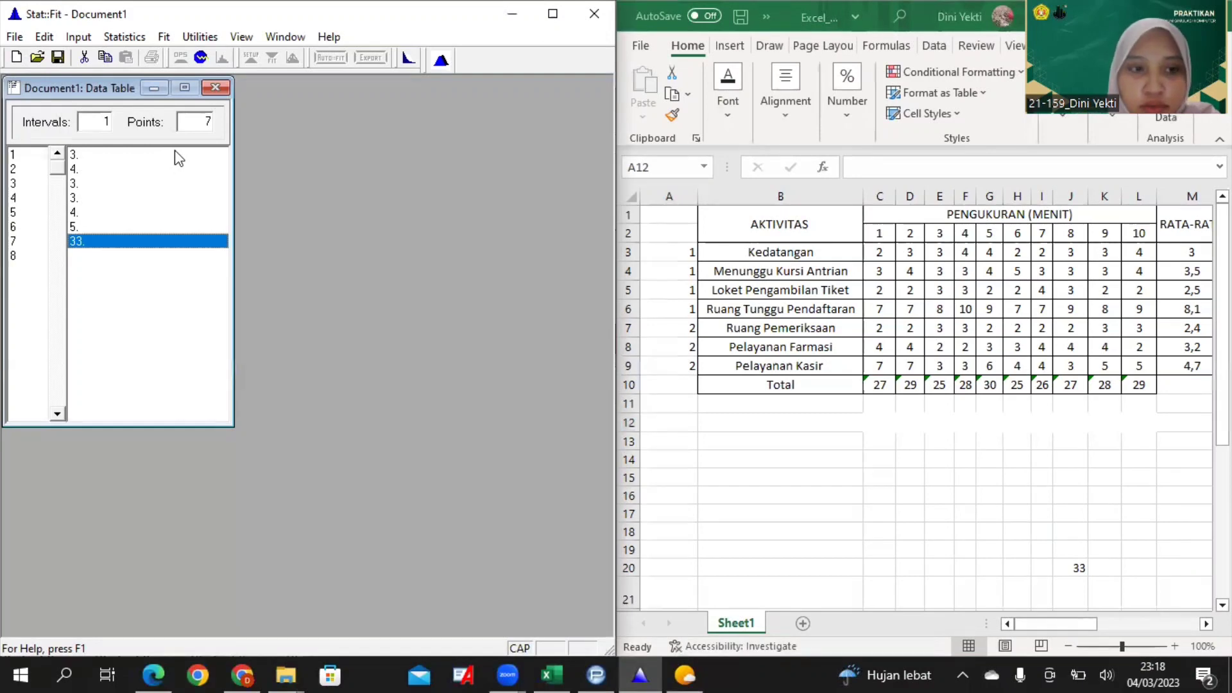
{"action": "type", "text": "3"}
{"action": "key", "text": "Return"}
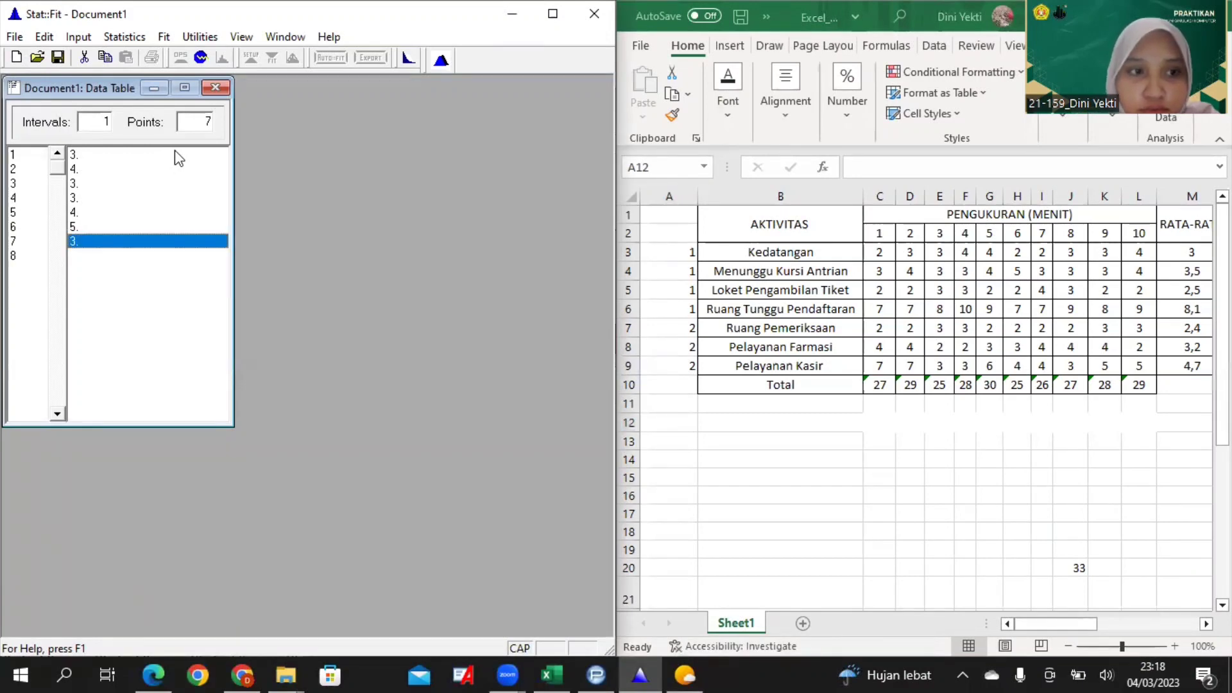
{"action": "left_click", "coordinate": [155, 255]}
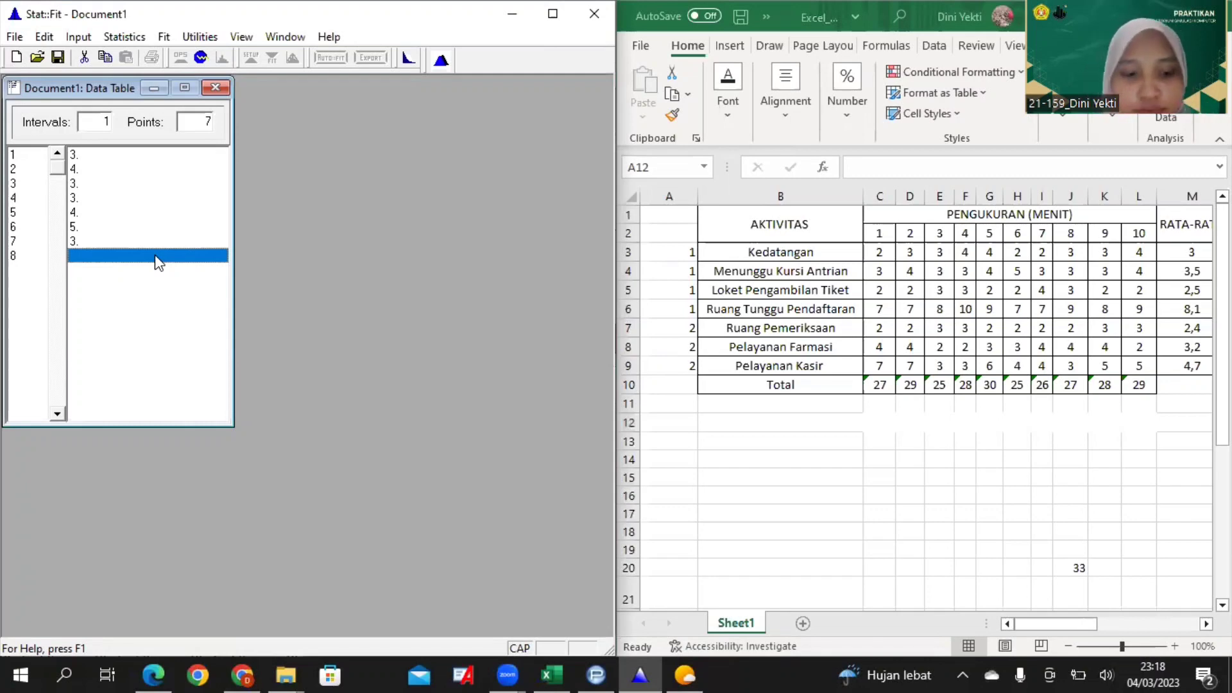
{"action": "type", "text": "3"}
{"action": "key", "text": "Return"}
{"action": "type", "text": "3"}
{"action": "key", "text": "Return"}
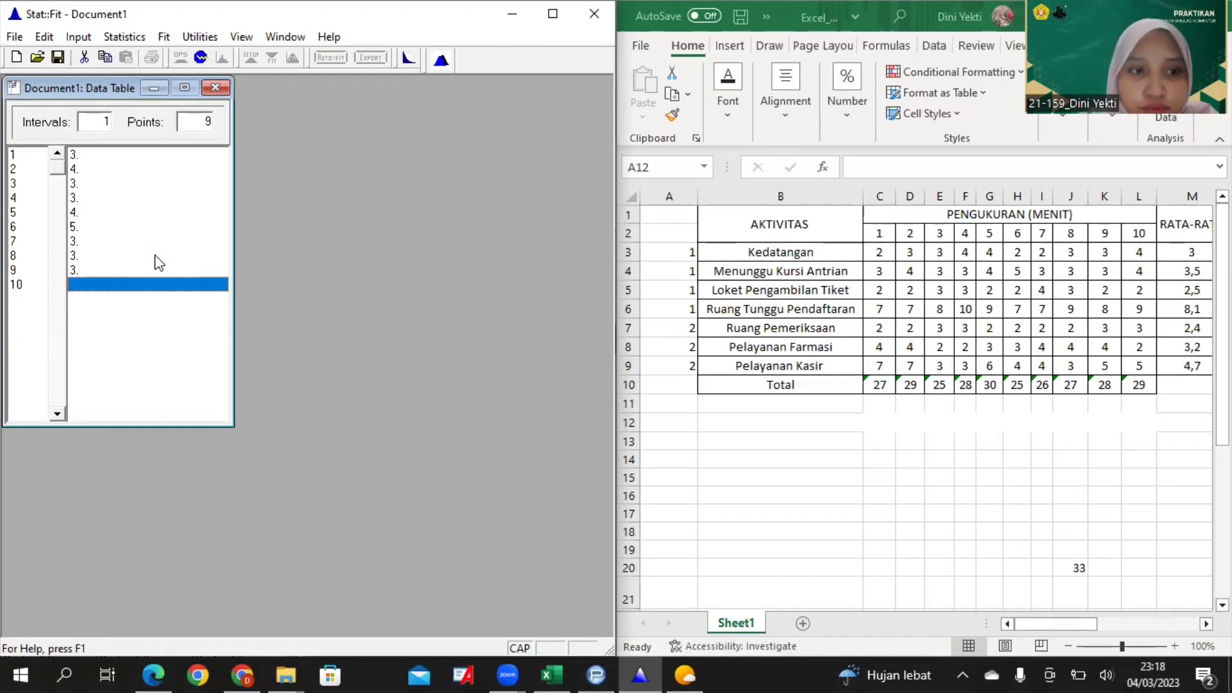
{"action": "type", "text": "4"}
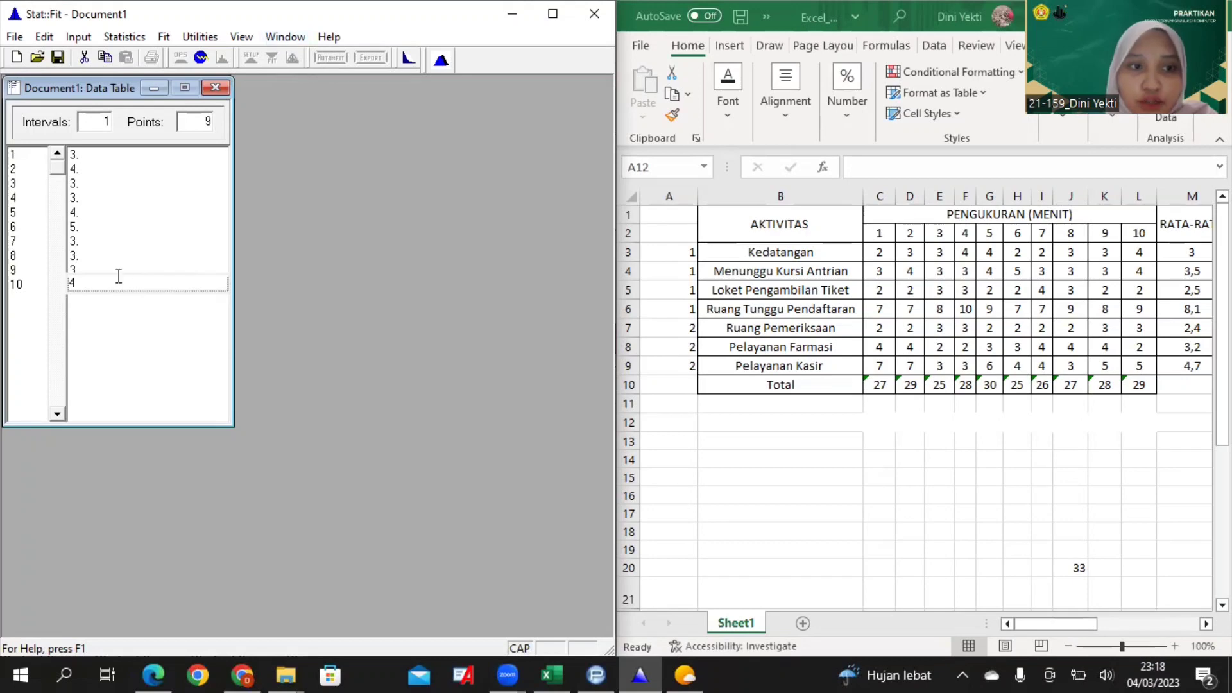
{"action": "key", "text": "Return"}
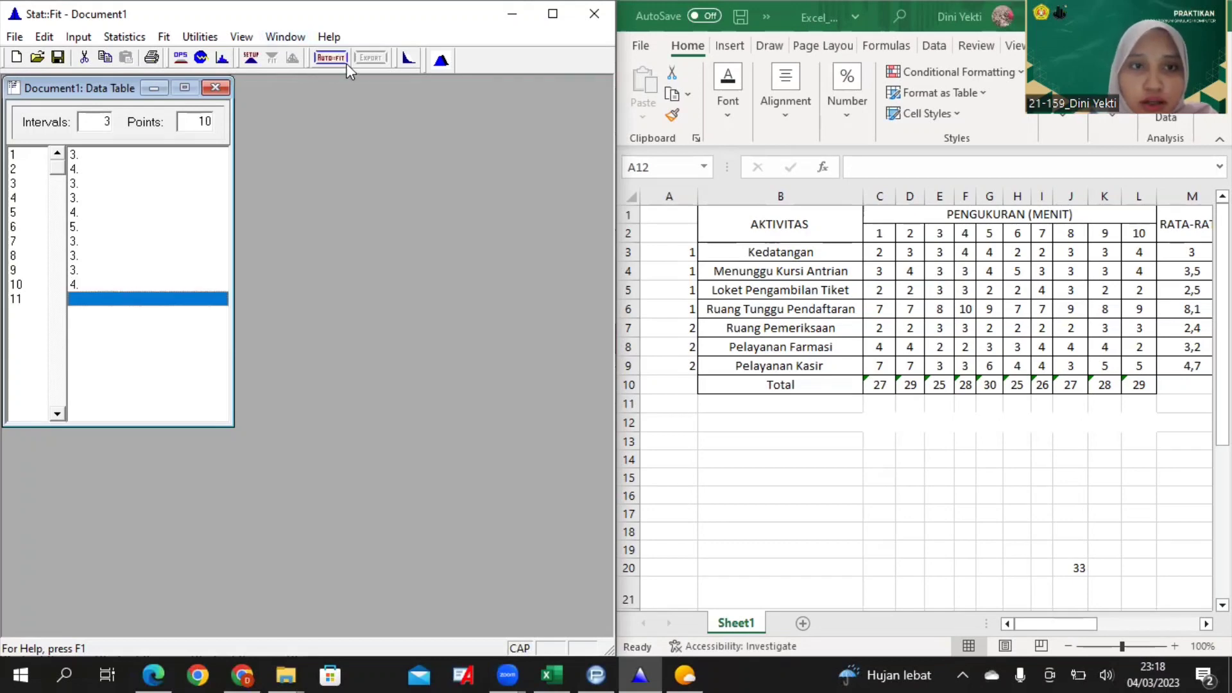
Run Auto::Fit on the entered measurements using discrete distributions
{"action": "left_click", "coordinate": [330, 57]}
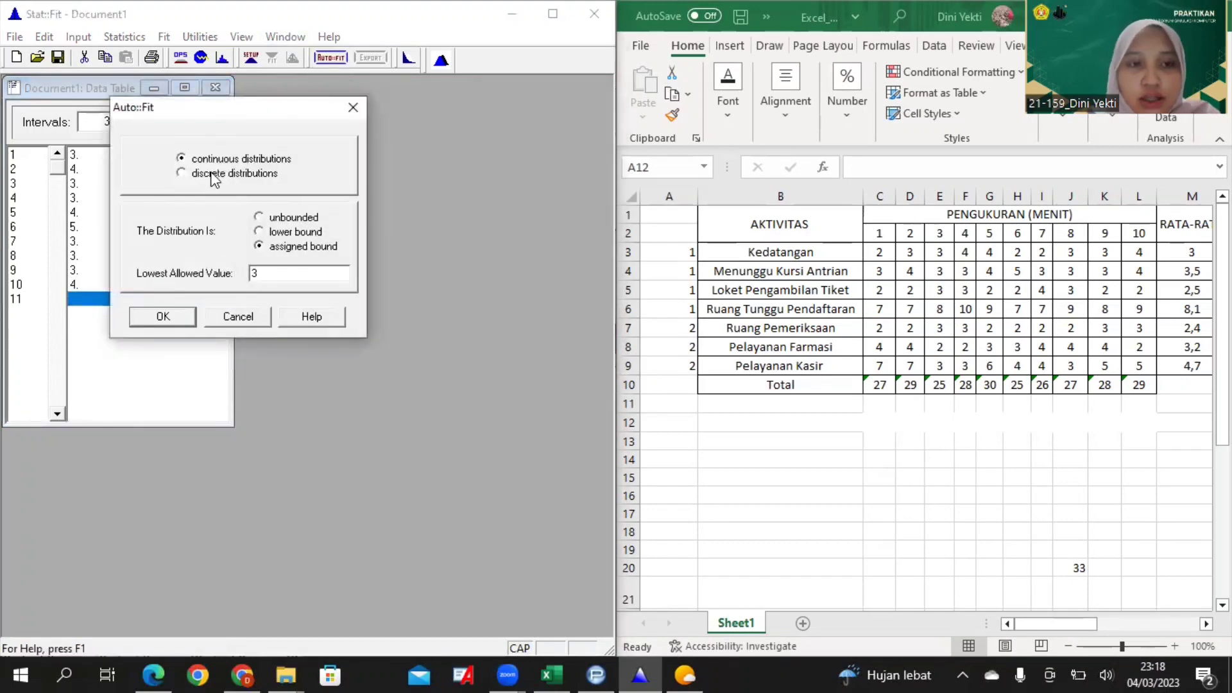
{"action": "left_click", "coordinate": [214, 176]}
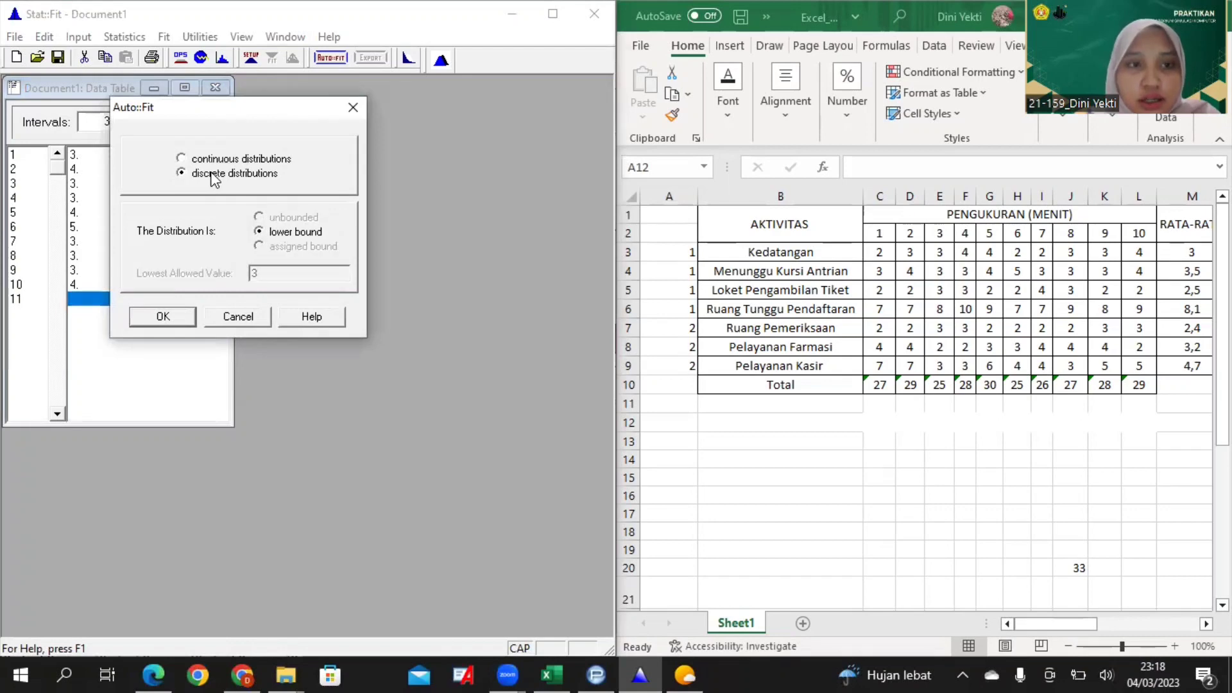
{"action": "left_click", "coordinate": [161, 318]}
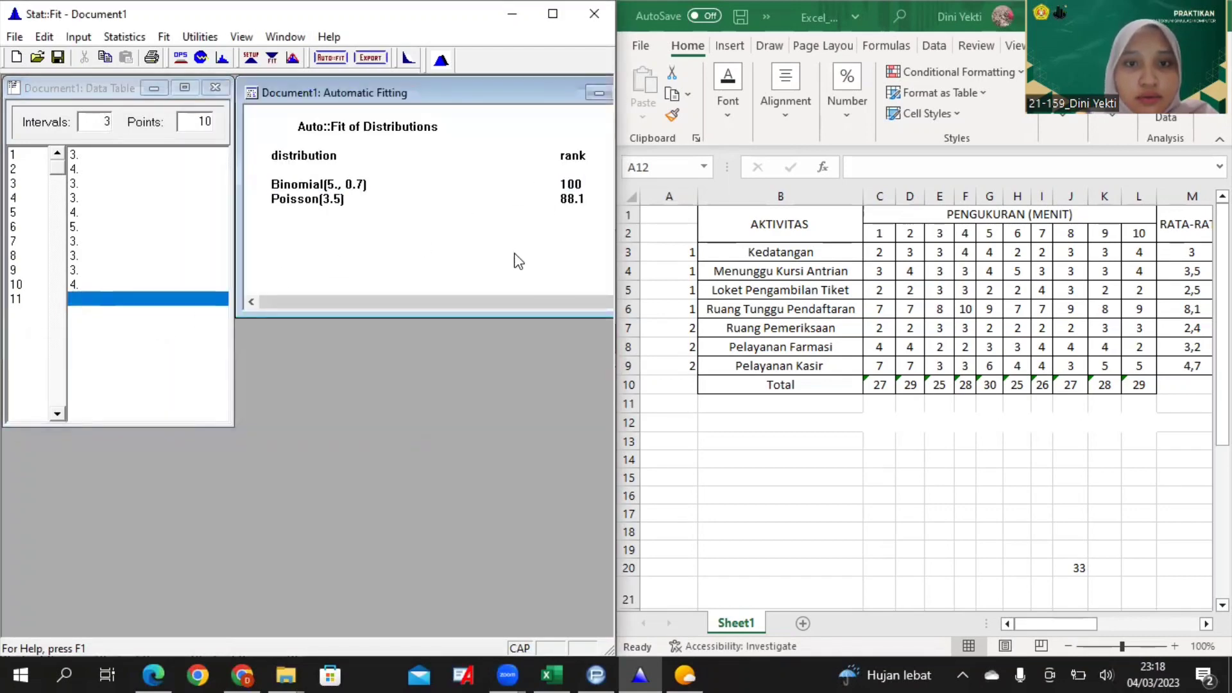
Restore Stat::Fit to a floating window over ProModel and clear away the Excel and Weather windows
{"action": "left_click", "coordinate": [553, 13]}
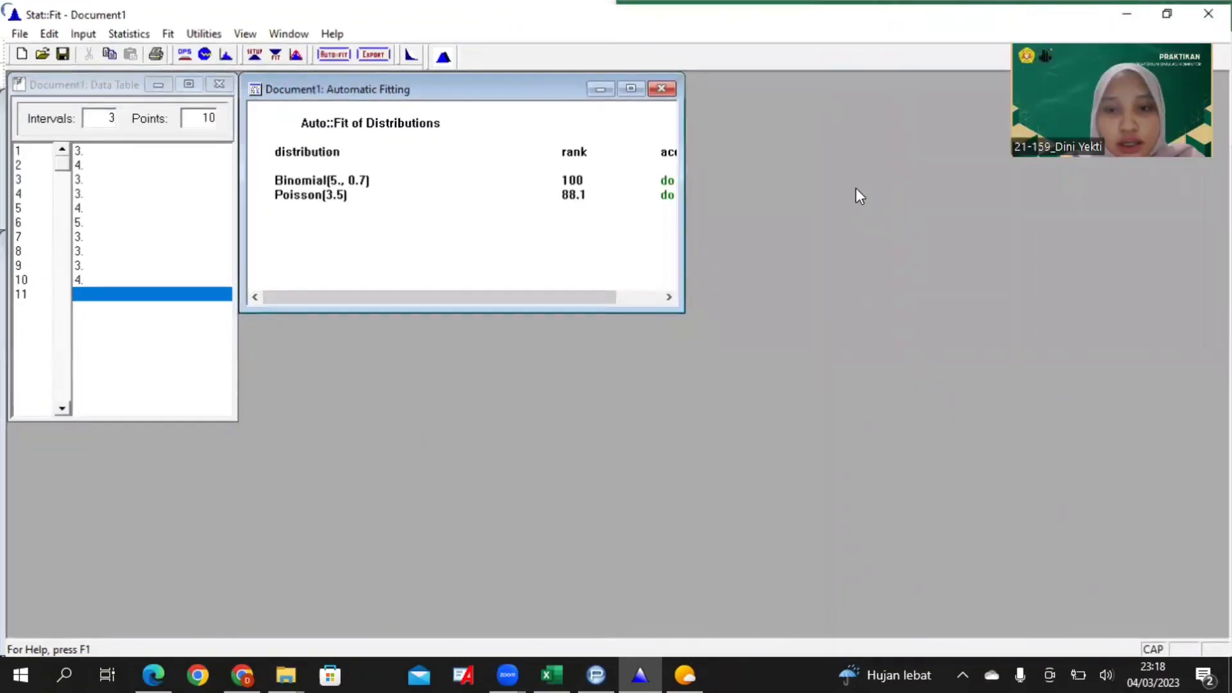
{"action": "key", "text": "super+Down"}
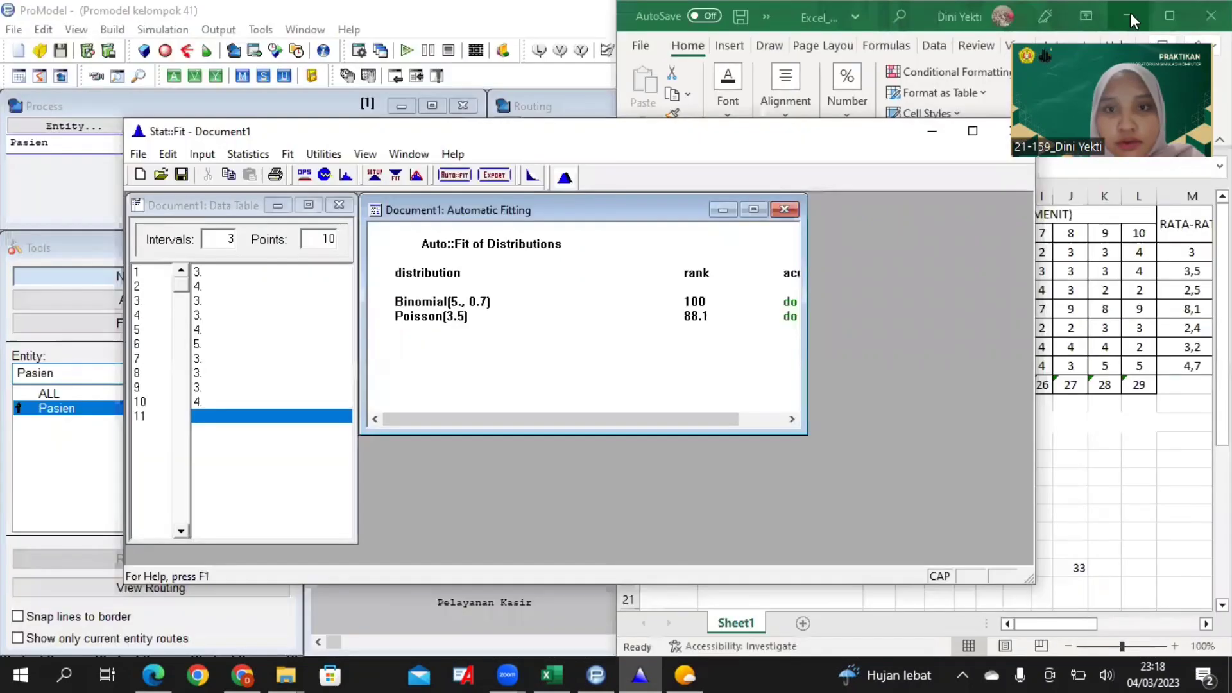
{"action": "left_click", "coordinate": [1211, 16]}
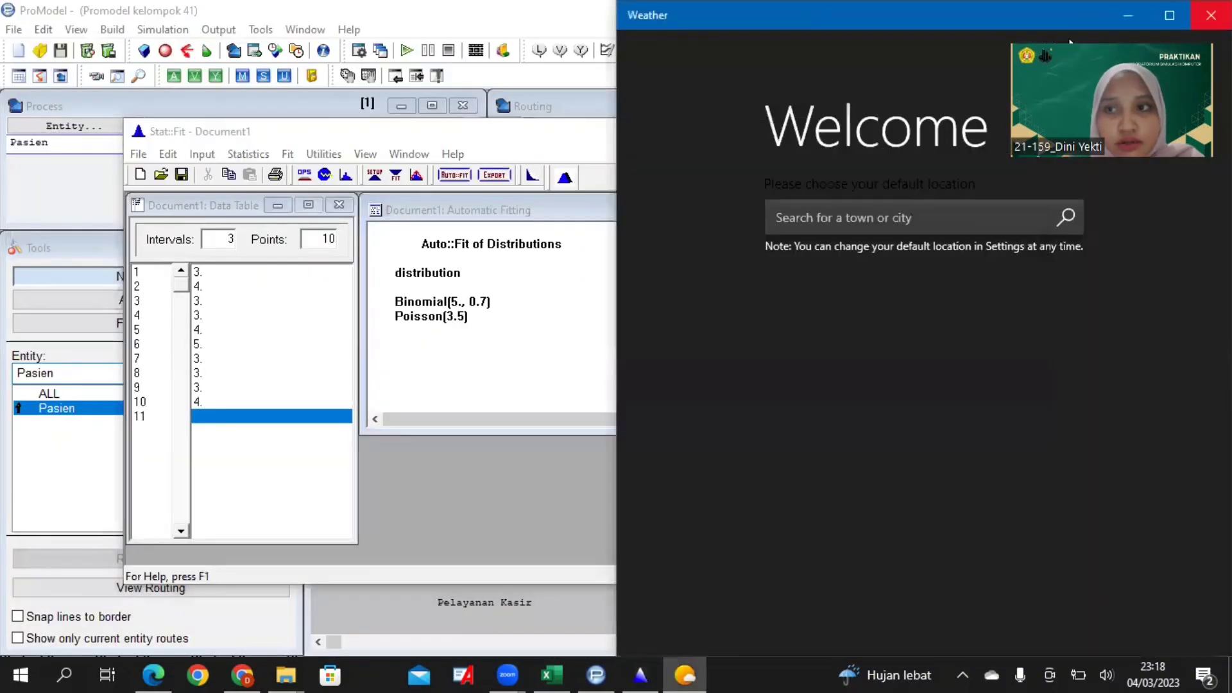
{"action": "left_click", "coordinate": [1211, 16]}
{"action": "left_click", "coordinate": [817, 200]}
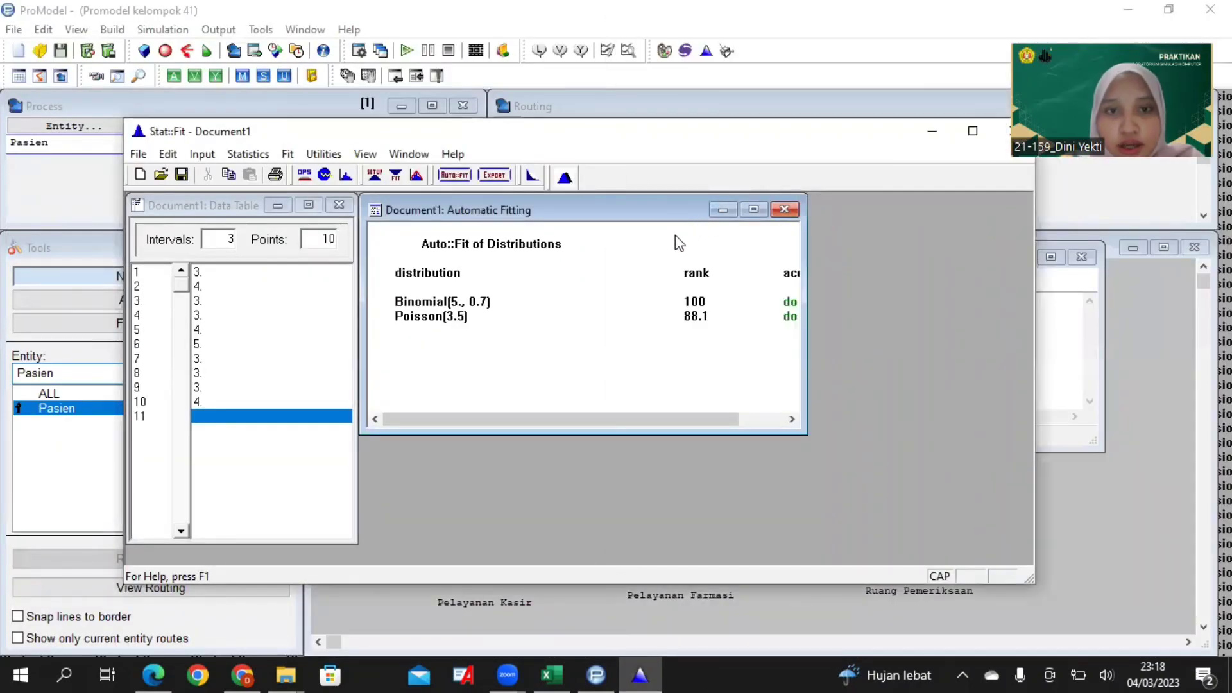
Export the fitted Binomial distribution to the clipboard with ProModel as the target application
{"action": "left_click", "coordinate": [456, 302]}
{"action": "left_click", "coordinate": [457, 317]}
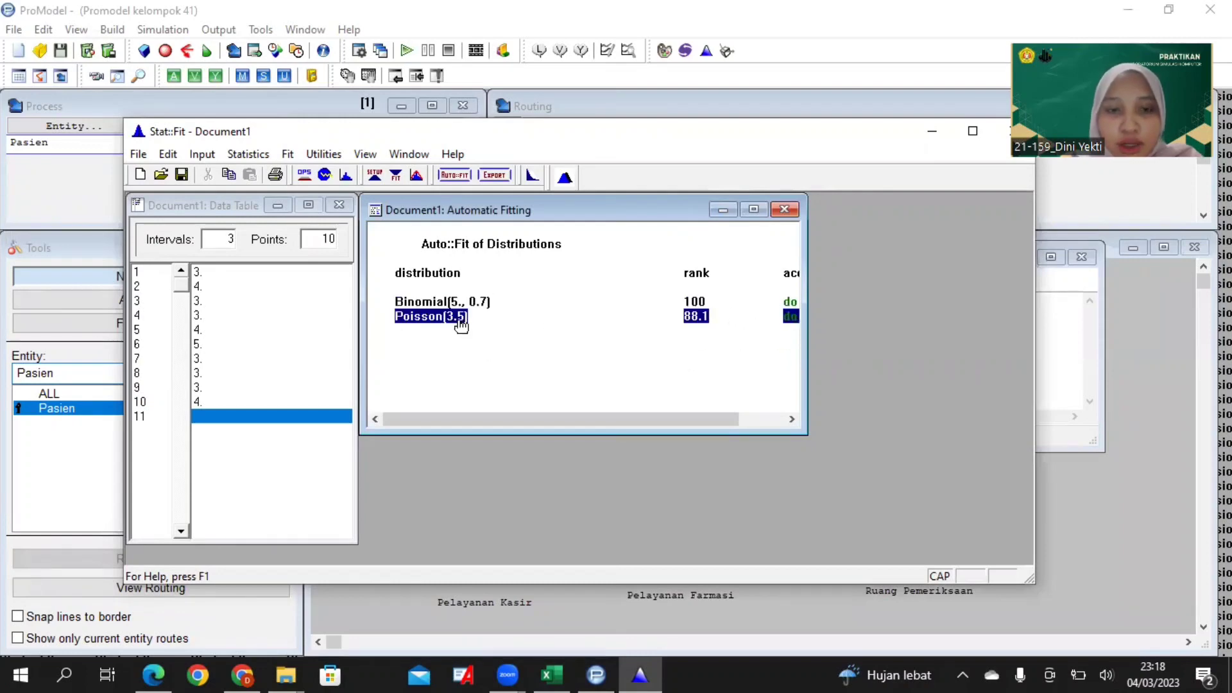
{"action": "left_click", "coordinate": [457, 302]}
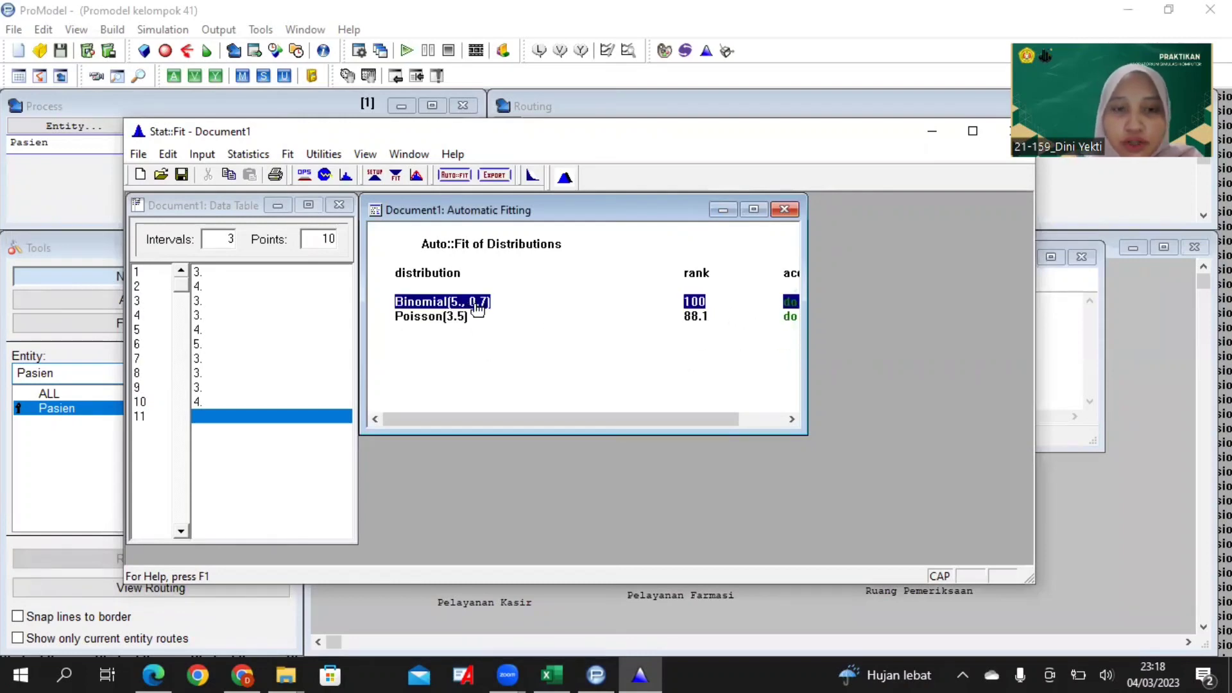
{"action": "left_click", "coordinate": [494, 175]}
{"action": "left_click_drag", "start_coordinate": [401, 225], "coordinate": [919, 194]}
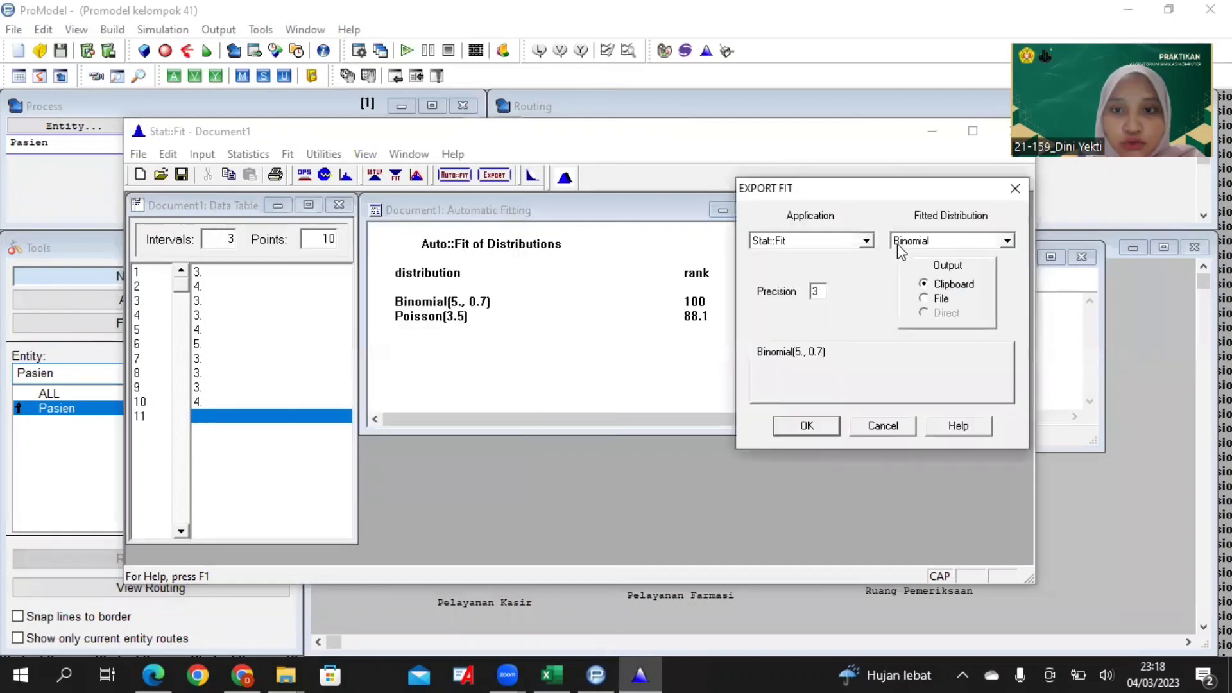
{"action": "left_click", "coordinate": [867, 241]}
{"action": "scroll", "coordinate": [809, 326], "scroll_direction": "up", "scroll_amount": 2}
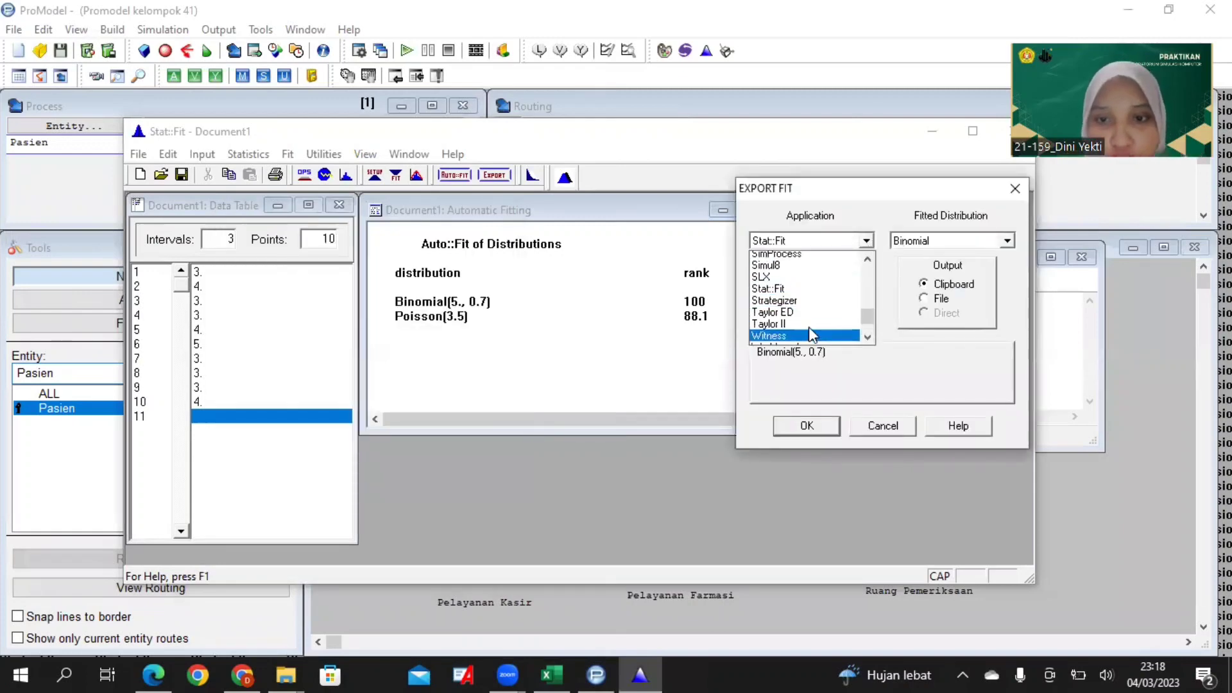
{"action": "scroll", "coordinate": [806, 321], "scroll_direction": "up", "scroll_amount": 3}
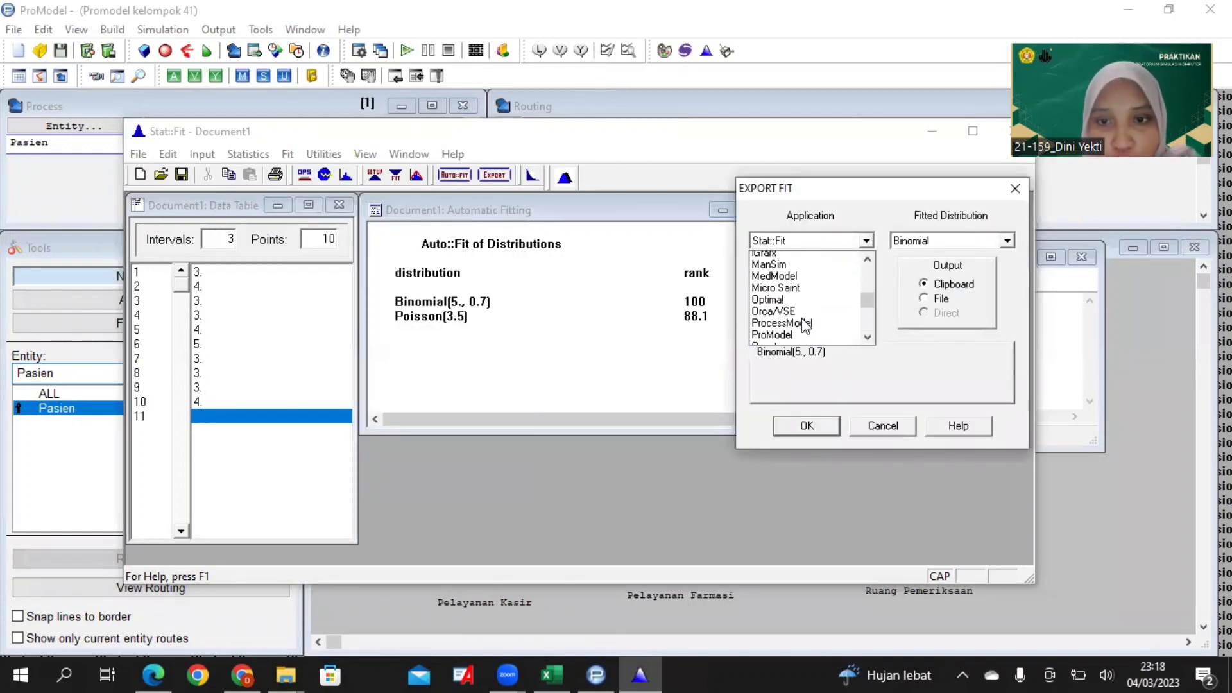
{"action": "left_click", "coordinate": [794, 316]}
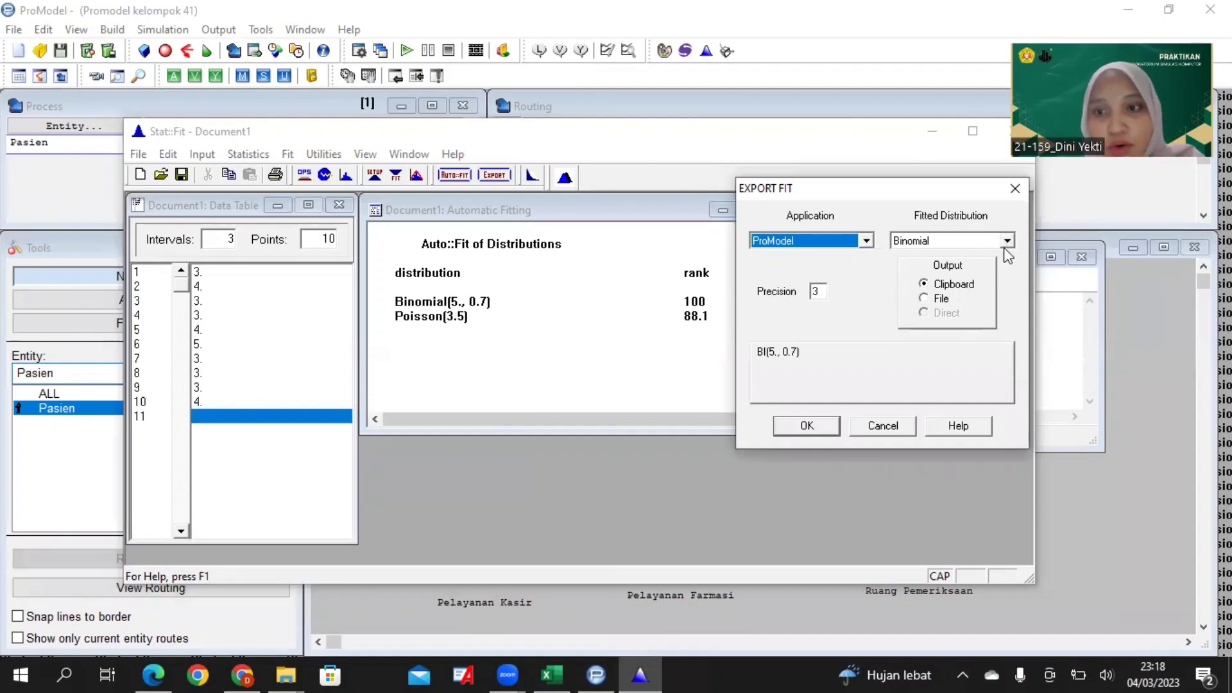
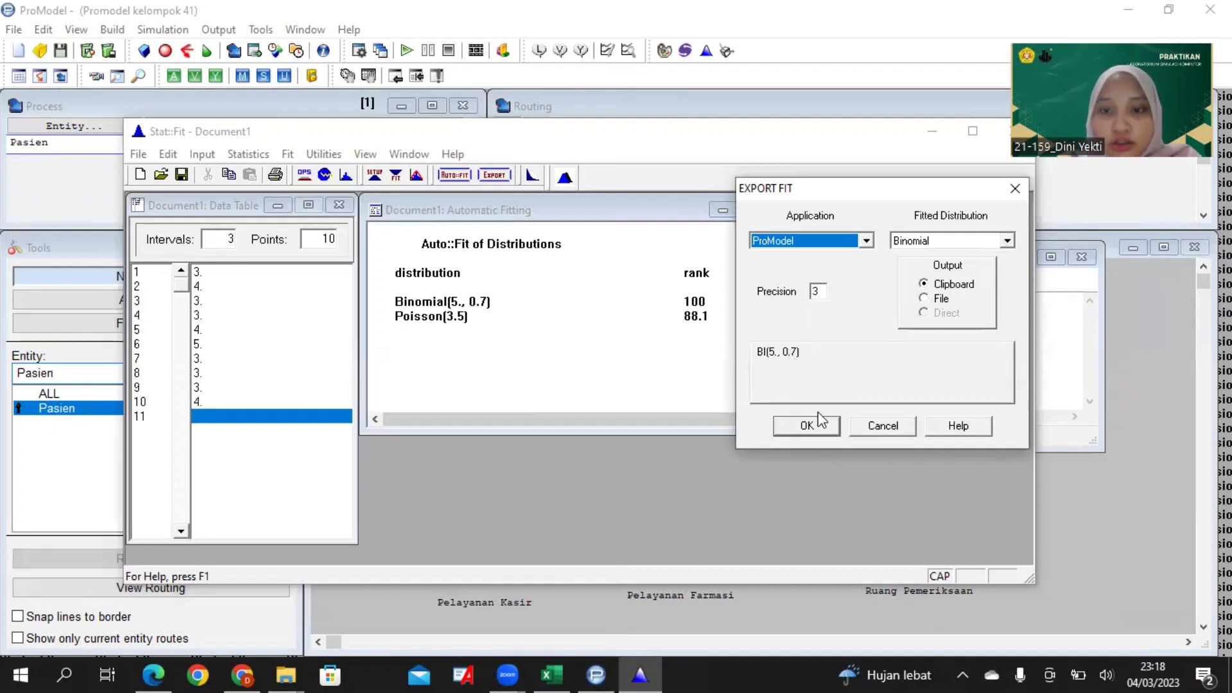
{"action": "left_click", "coordinate": [811, 426]}
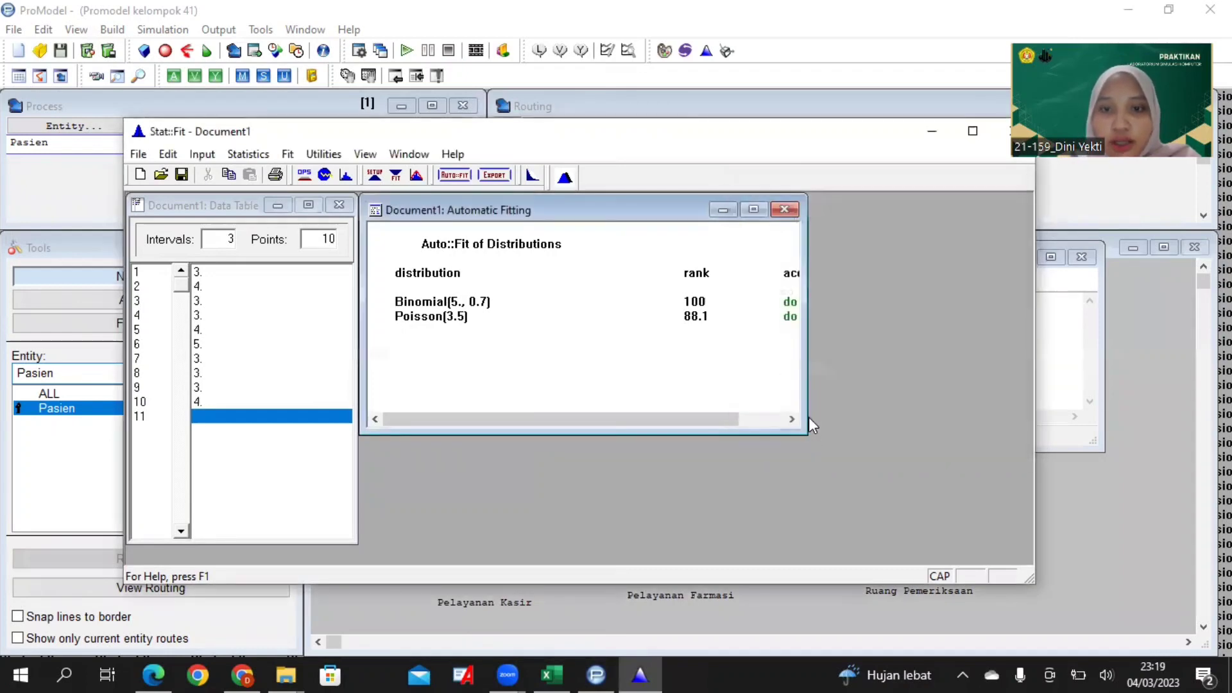
Switch back to ProModel and build the move logic MOVE FOR BI(5., 0.7) for the routing from Kedatangan to Menunggu_Kursi_Antrian
{"action": "left_click", "coordinate": [724, 210]}
{"action": "left_click", "coordinate": [932, 131]}
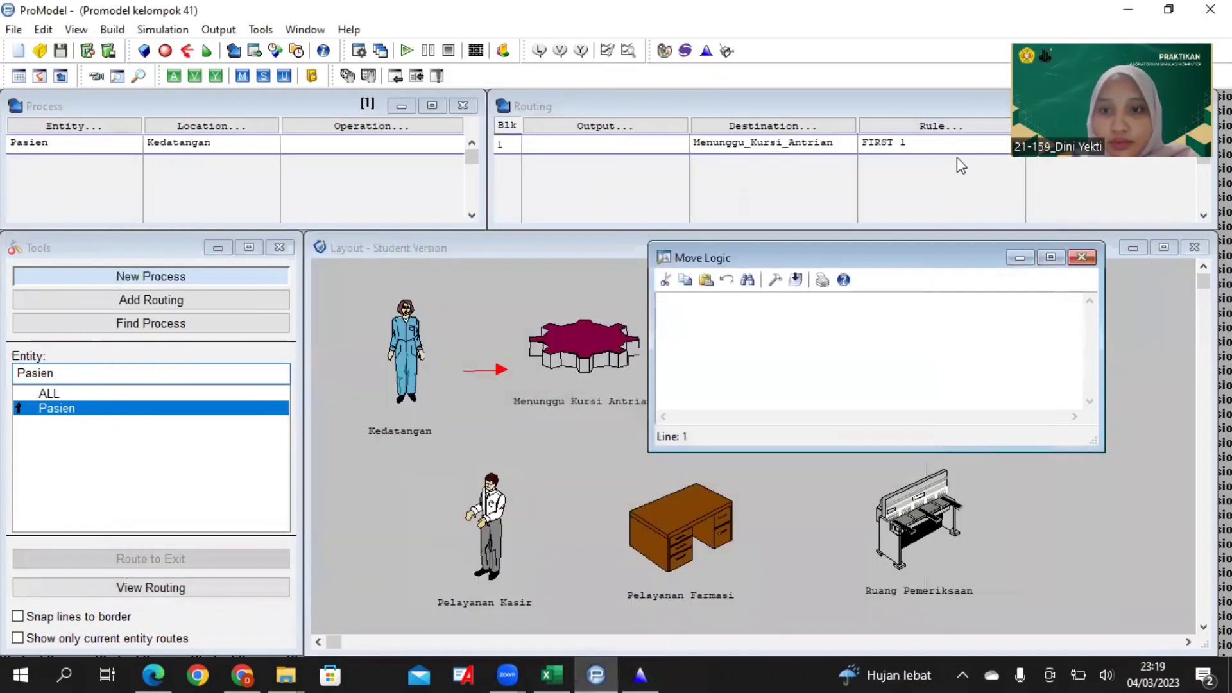
{"action": "left_click", "coordinate": [774, 281]}
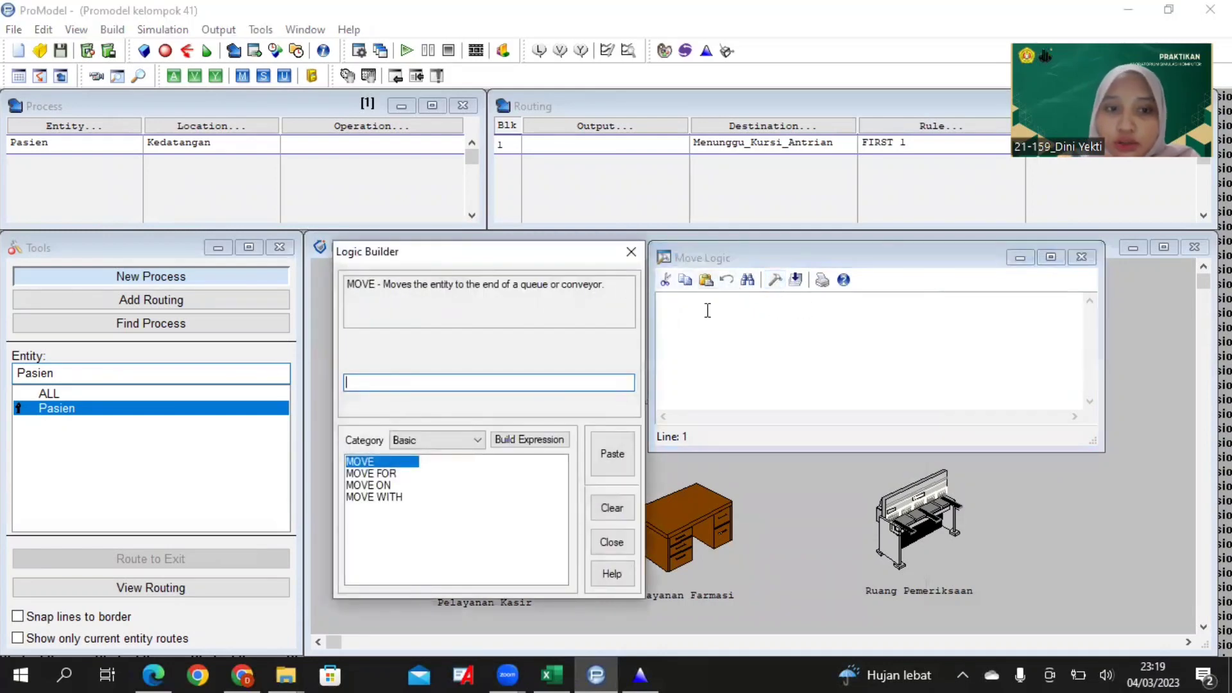
{"action": "left_click", "coordinate": [371, 473]}
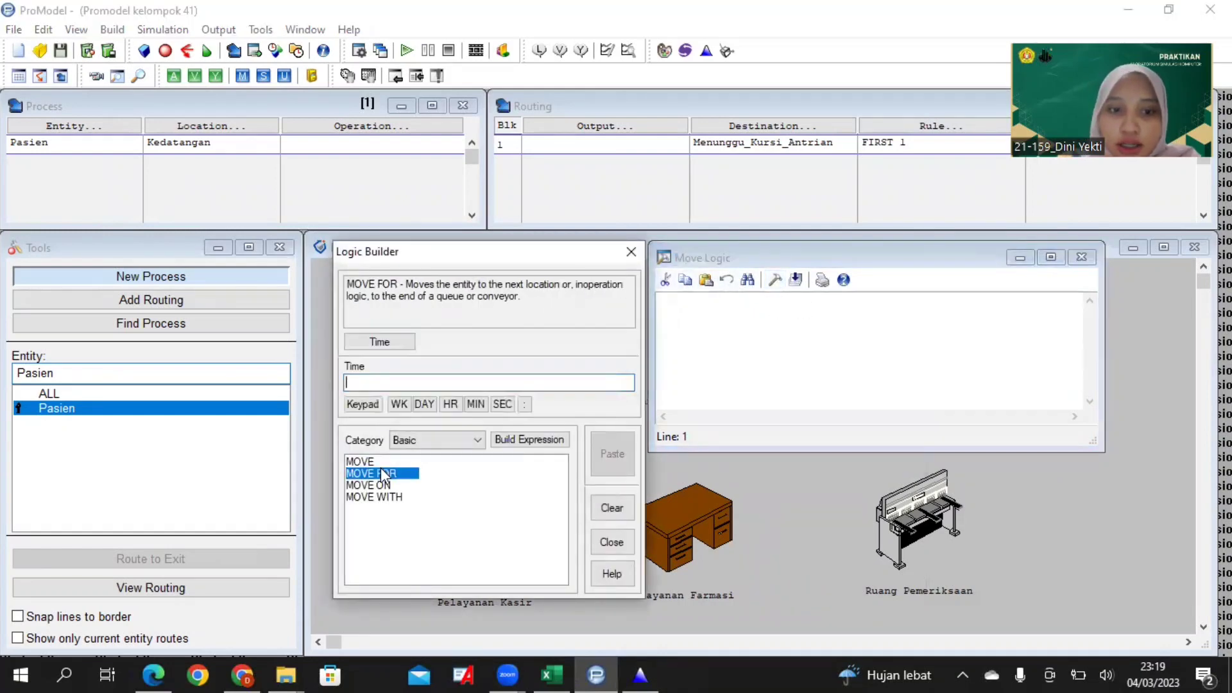
{"action": "left_click", "coordinate": [446, 382]}
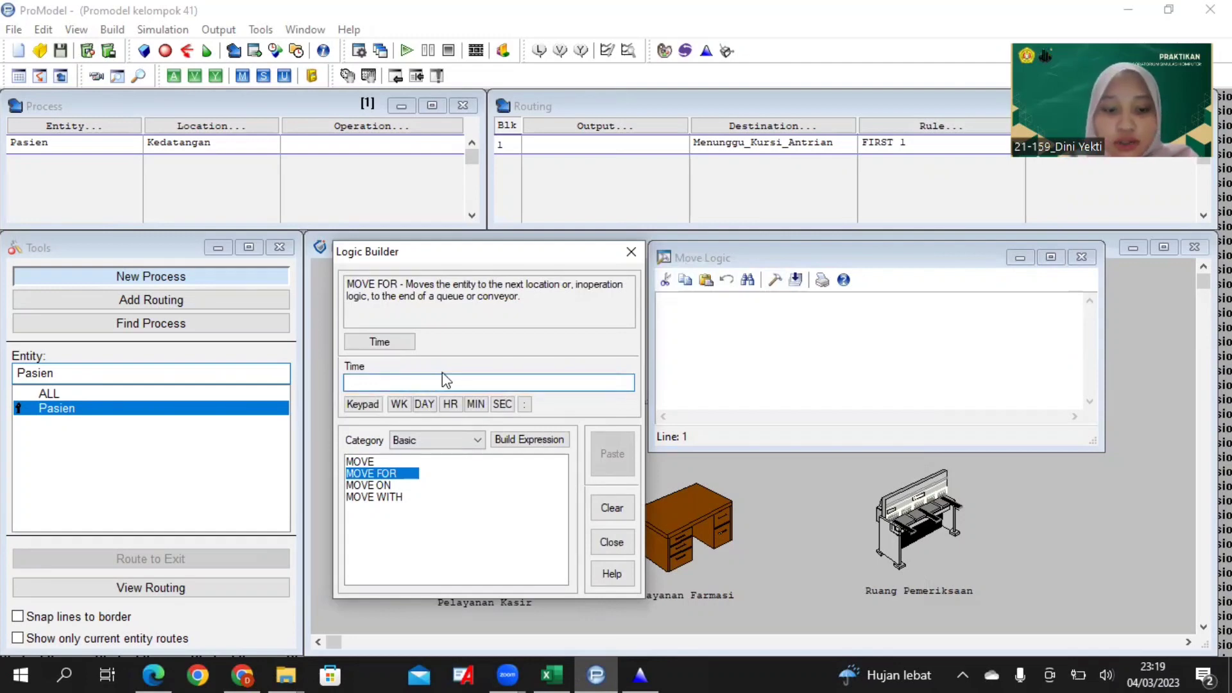
{"action": "type", "text": "BI(5., 0.7)"}
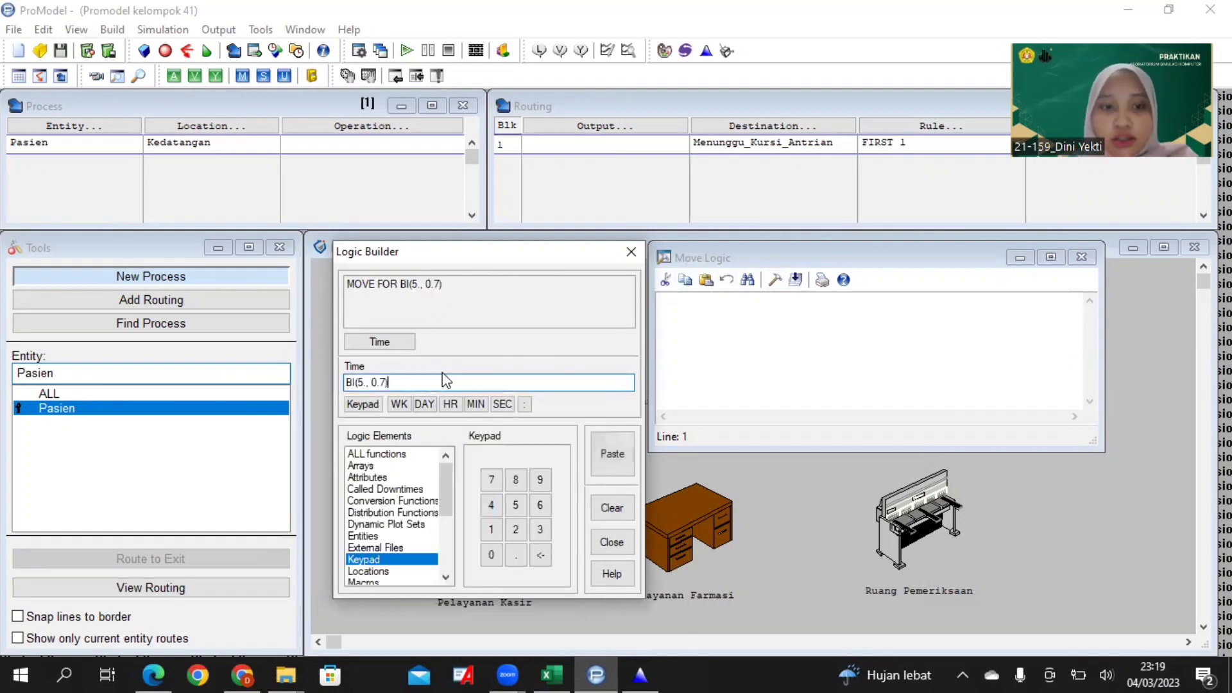
{"action": "left_click", "coordinate": [611, 453]}
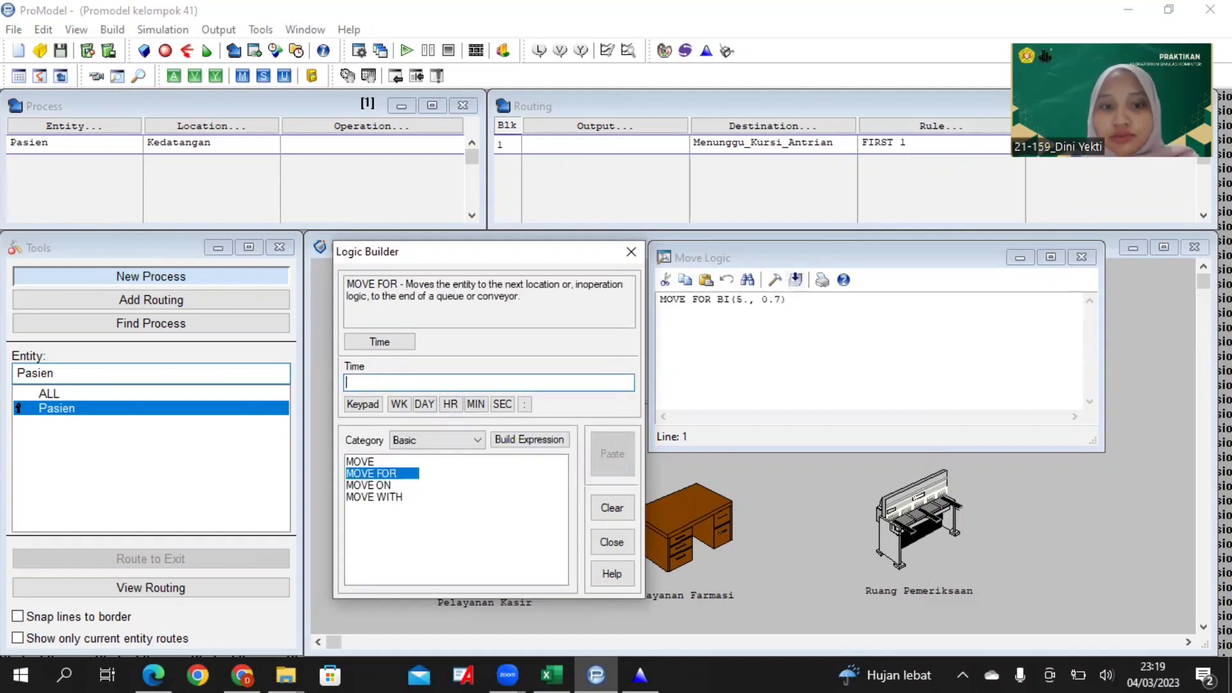
{"action": "left_click_drag", "start_coordinate": [1169, 20], "coordinate": [1183, 2]}
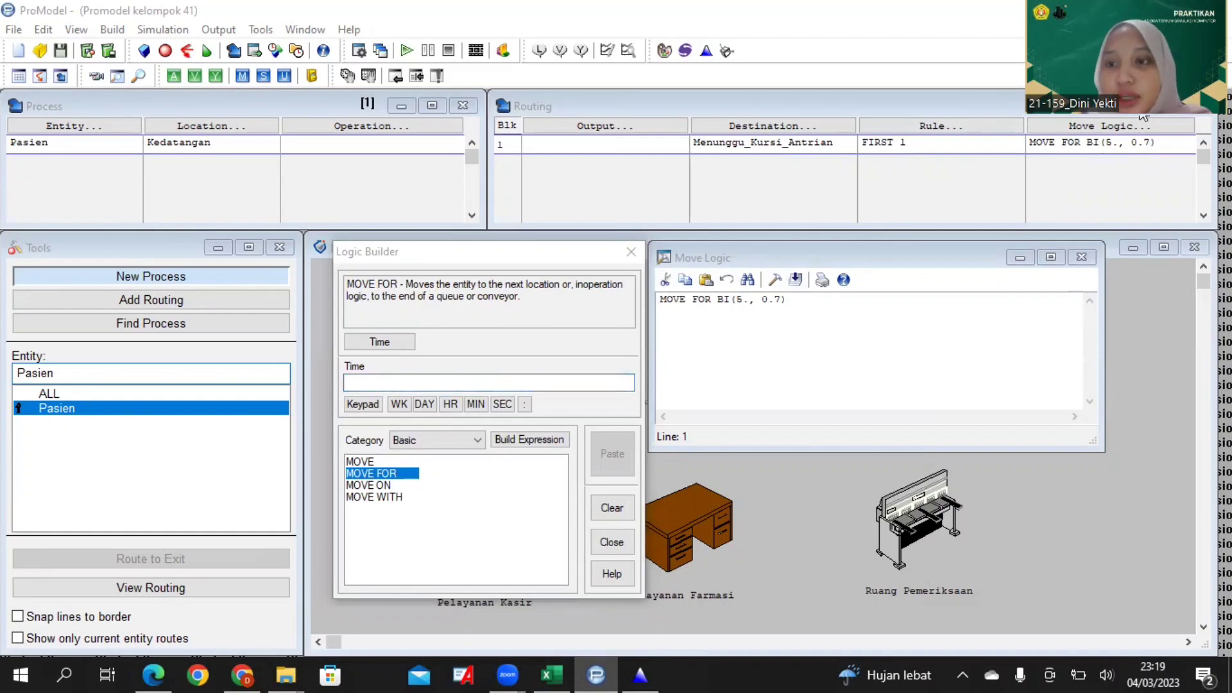
{"action": "left_click", "coordinate": [1084, 258]}
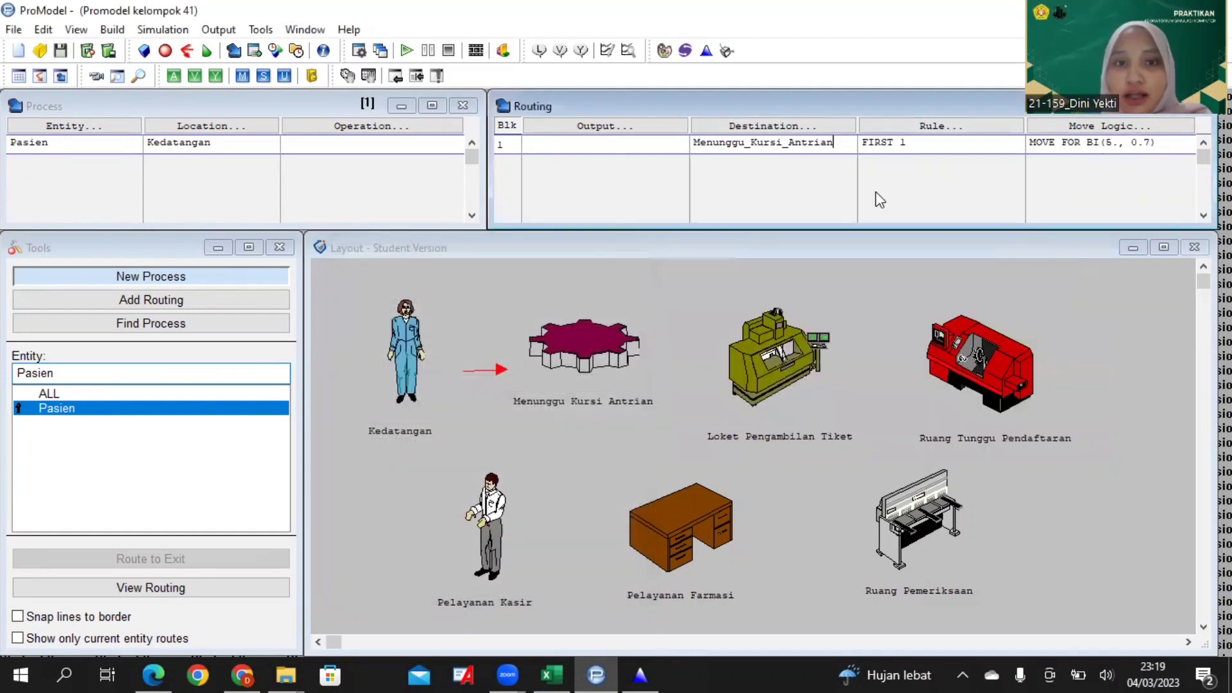
Add a second process record for the Pasien entity at the Menunggu_Kursi_Antrian location
{"action": "left_click", "coordinate": [135, 174]}
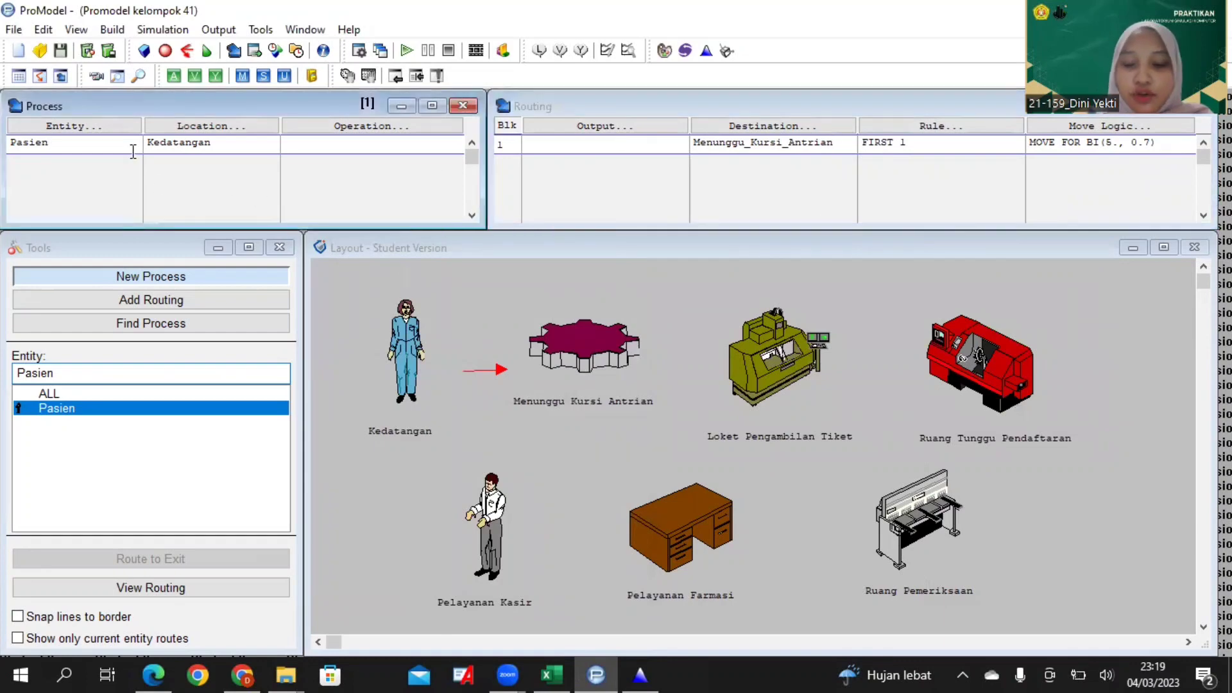
{"action": "left_click", "coordinate": [135, 157]}
{"action": "left_click", "coordinate": [134, 158]}
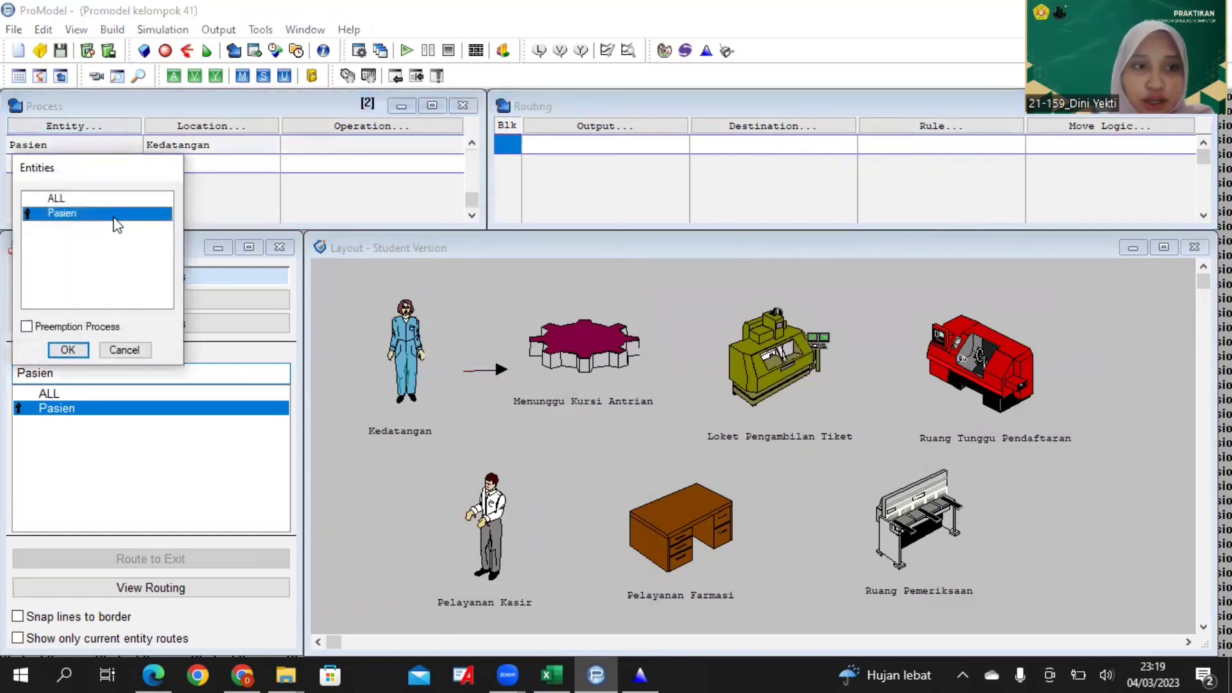
{"action": "left_click", "coordinate": [77, 347]}
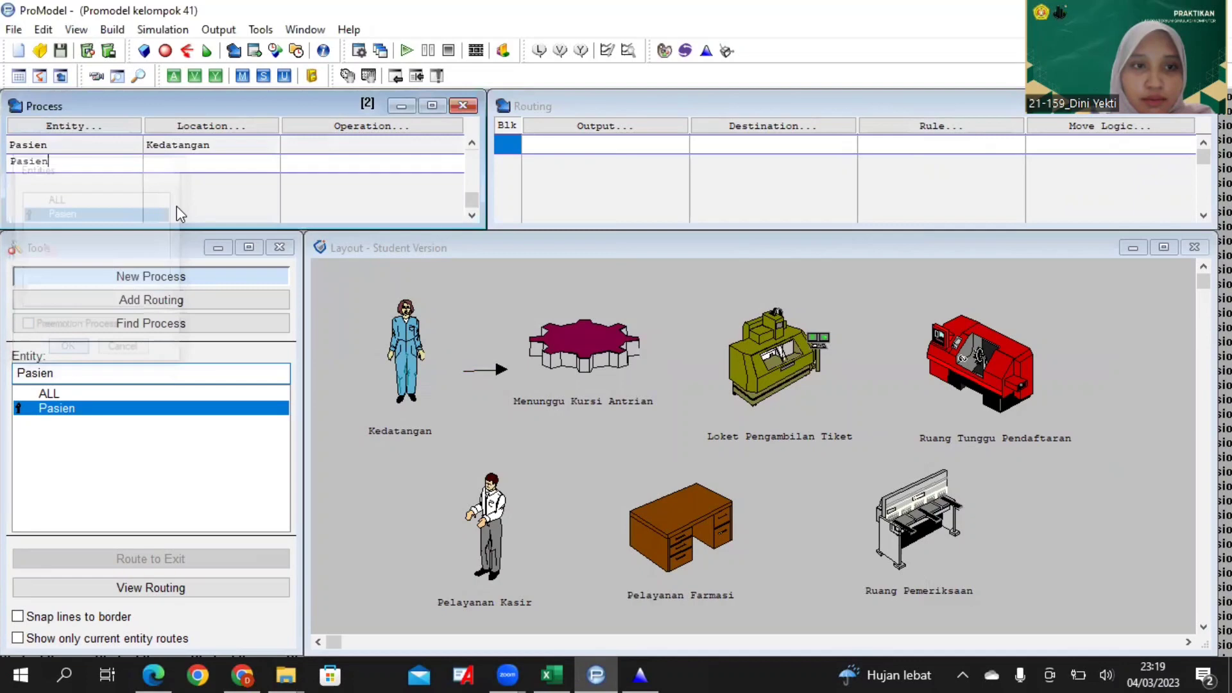
{"action": "left_click", "coordinate": [214, 157]}
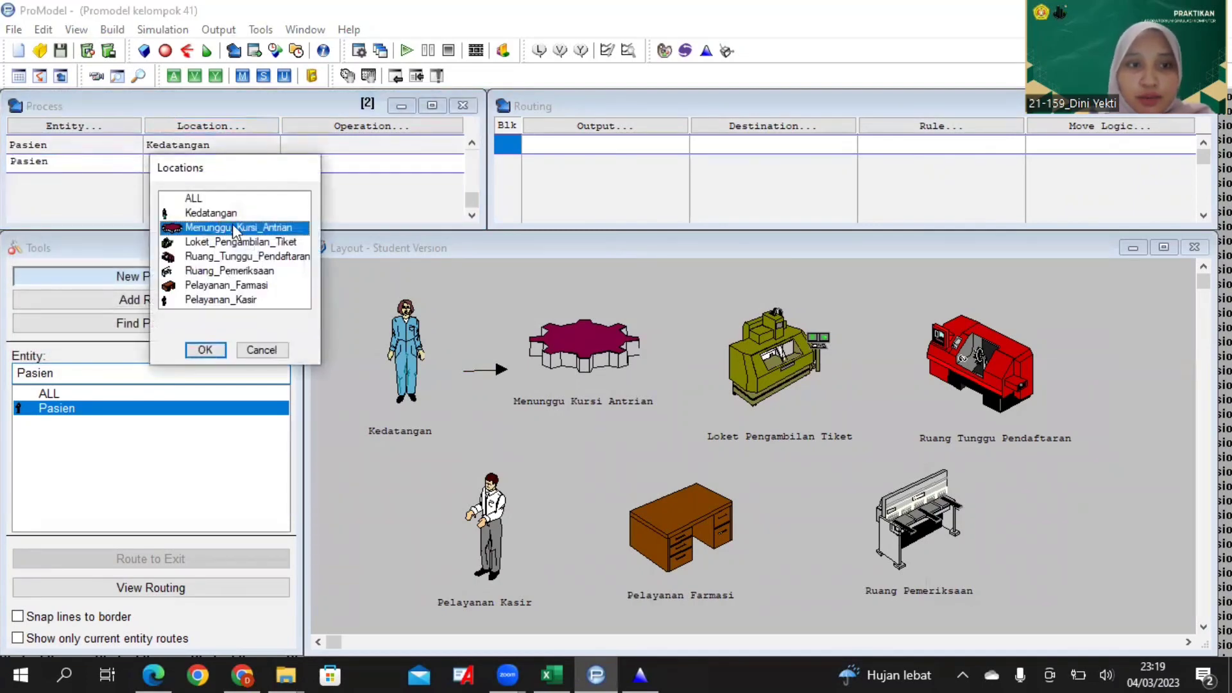
{"action": "left_click", "coordinate": [215, 349]}
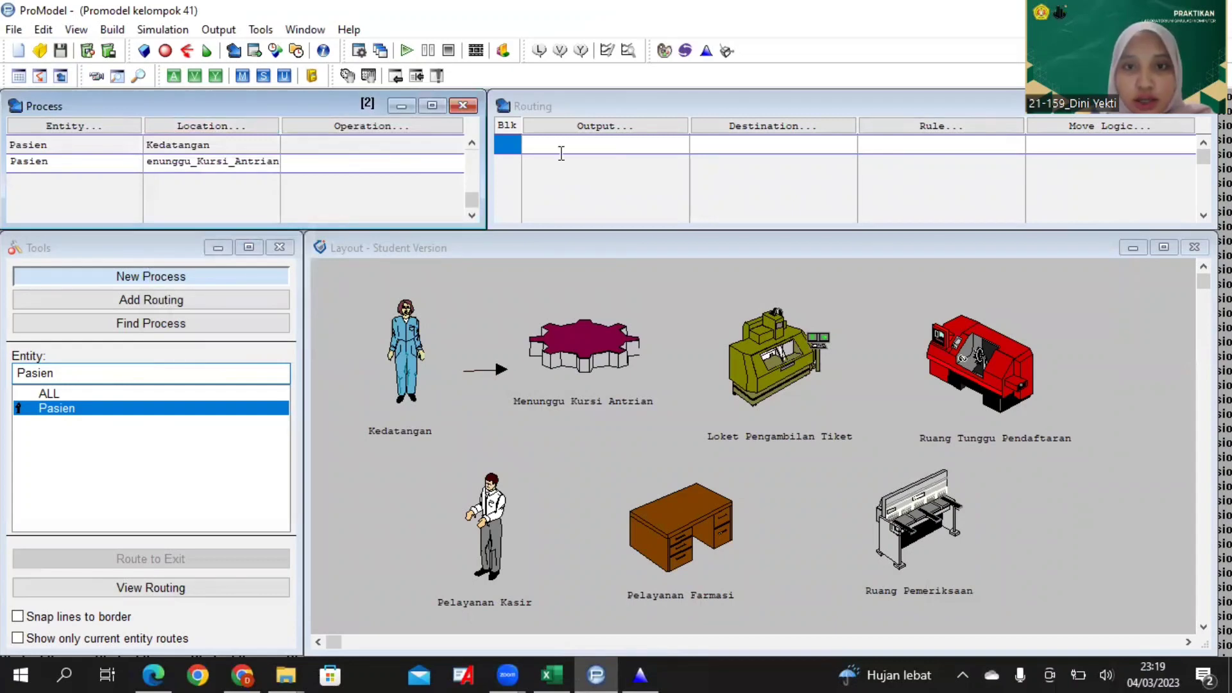
Set Loket_Pengambilan_Tiket as the routing destination of the Menunggu_Kursi_Antrian process
{"action": "left_click", "coordinate": [713, 131]}
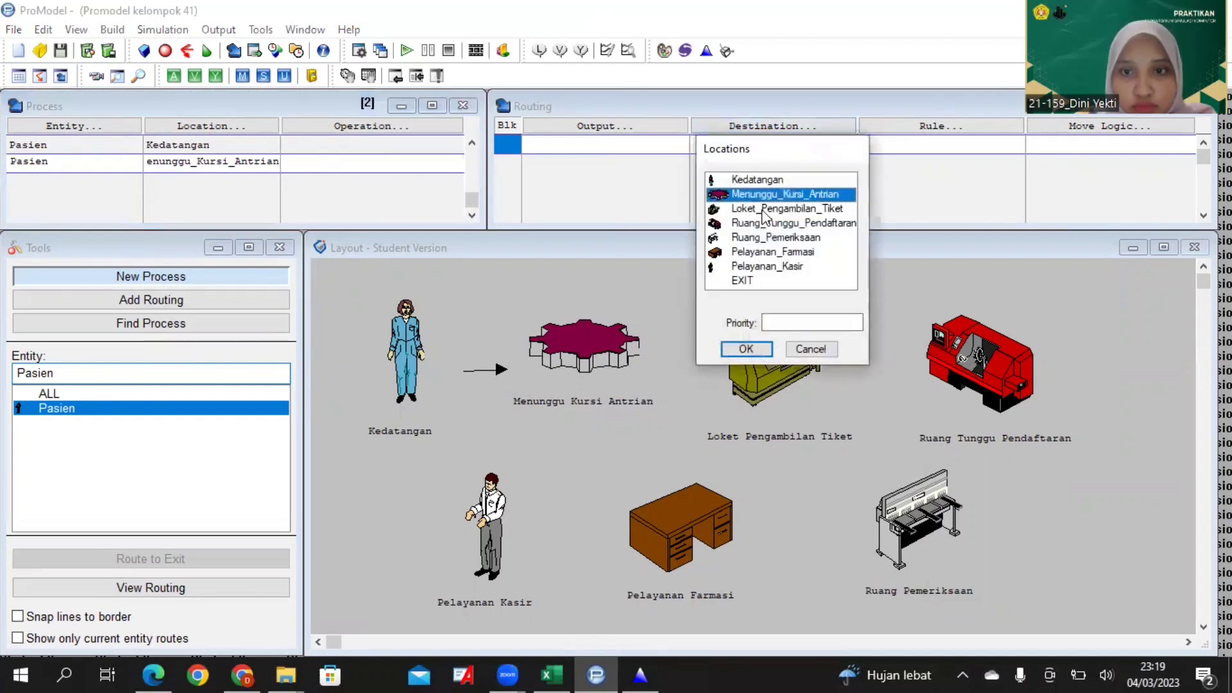
{"action": "left_click", "coordinate": [758, 209]}
{"action": "left_click", "coordinate": [745, 349]}
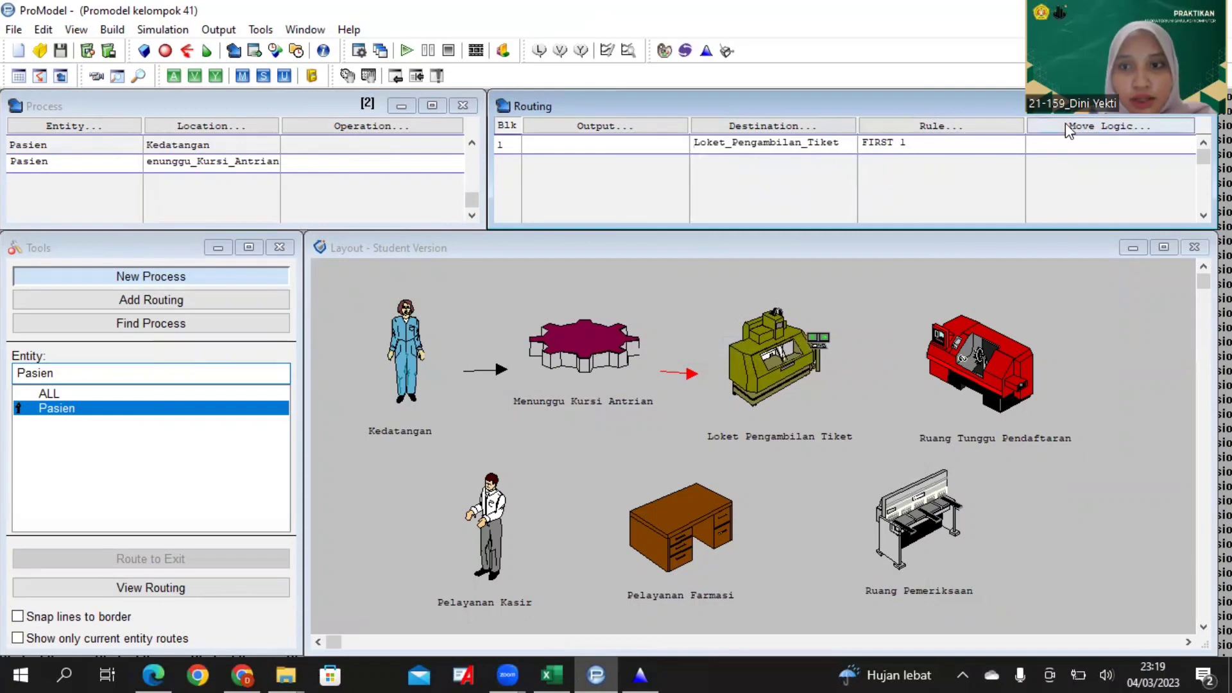
Open a new Stat::Fit document and place it side by side with the Excel measurement sheet
{"action": "left_click", "coordinate": [704, 55]}
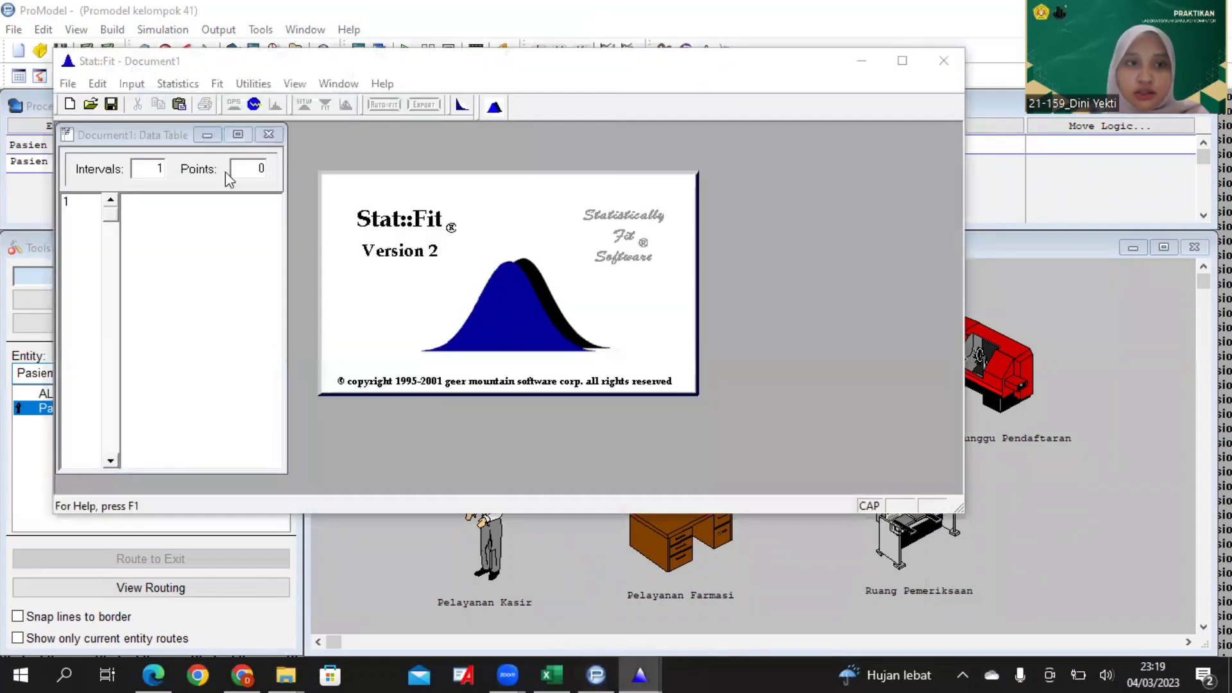
{"action": "left_click", "coordinate": [166, 199]}
{"action": "key", "text": "super+Left"}
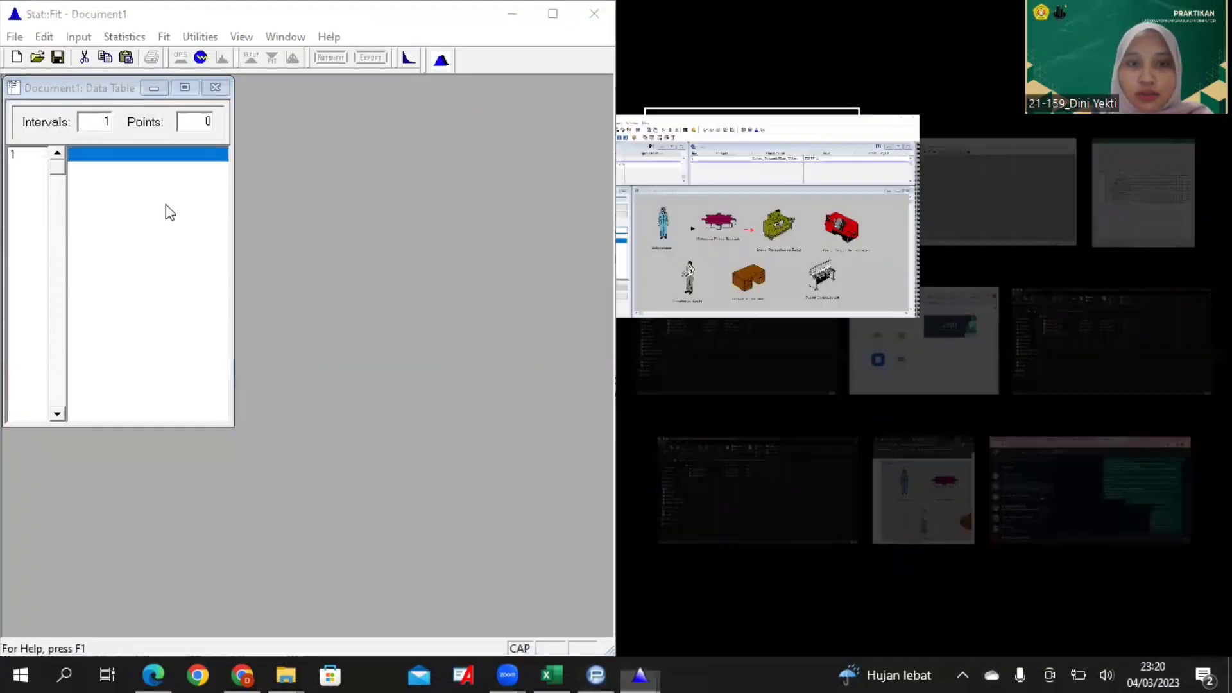
{"action": "left_click", "coordinate": [1124, 186]}
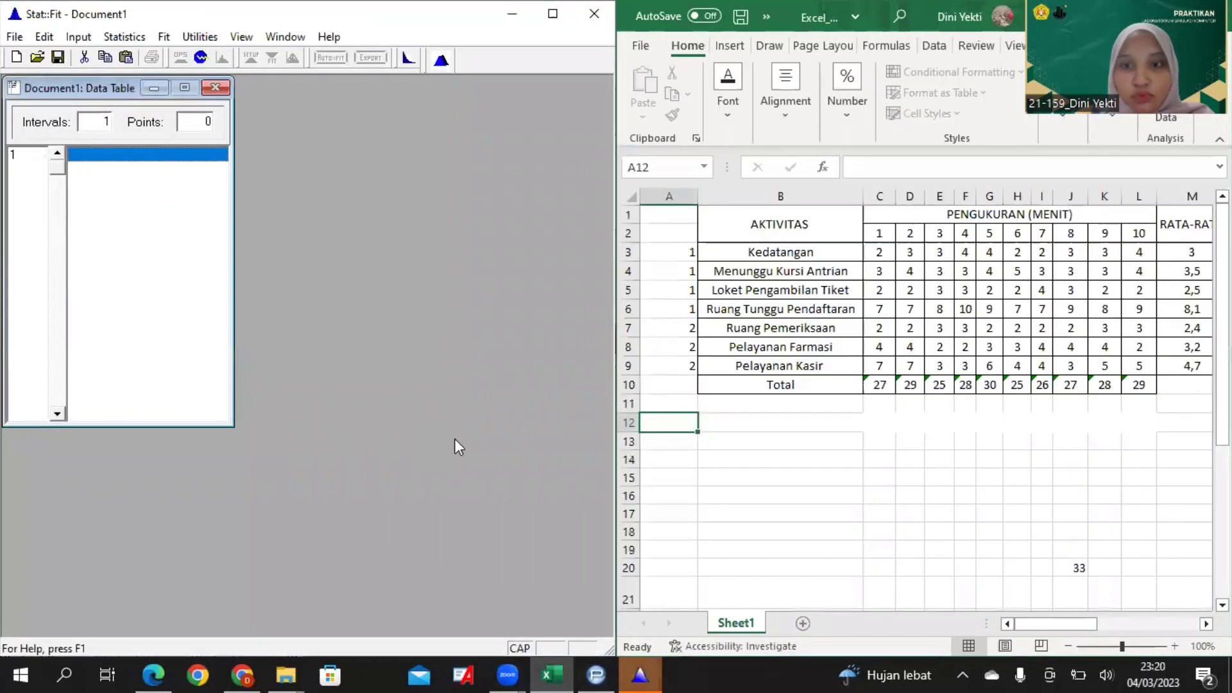
Enter the first six Loket Pengambilan Tiket measurements in the Stat::Fit data table: 2, 2, 3, 3, 2 and 2
{"action": "left_click", "coordinate": [146, 158]}
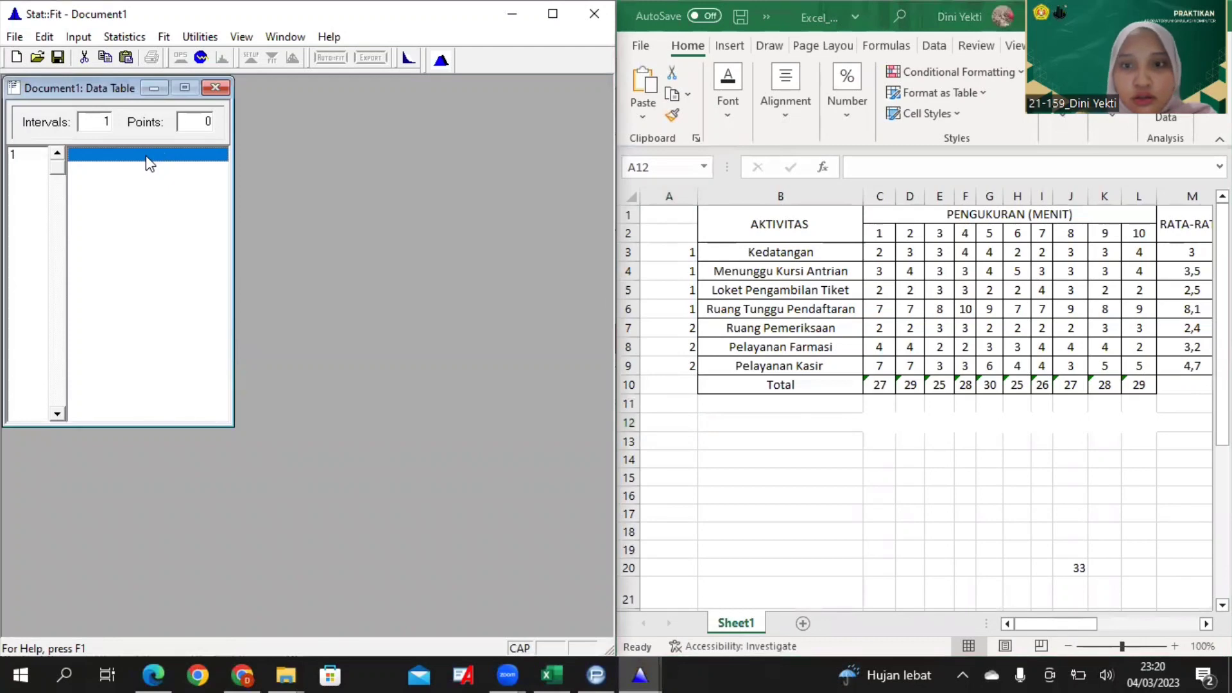
{"action": "type", "text": "2"}
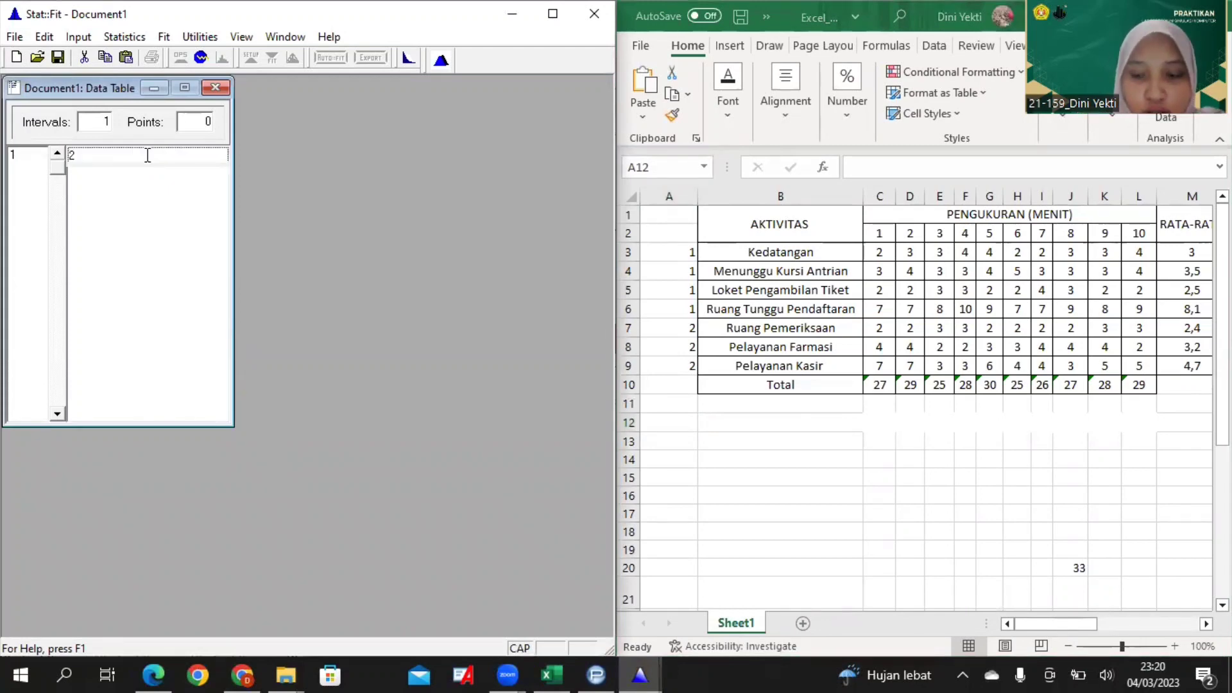
{"action": "key", "text": "Return"}
{"action": "type", "text": "2"}
{"action": "key", "text": "Return"}
{"action": "type", "text": "3"}
{"action": "key", "text": "Return"}
{"action": "type", "text": "3"}
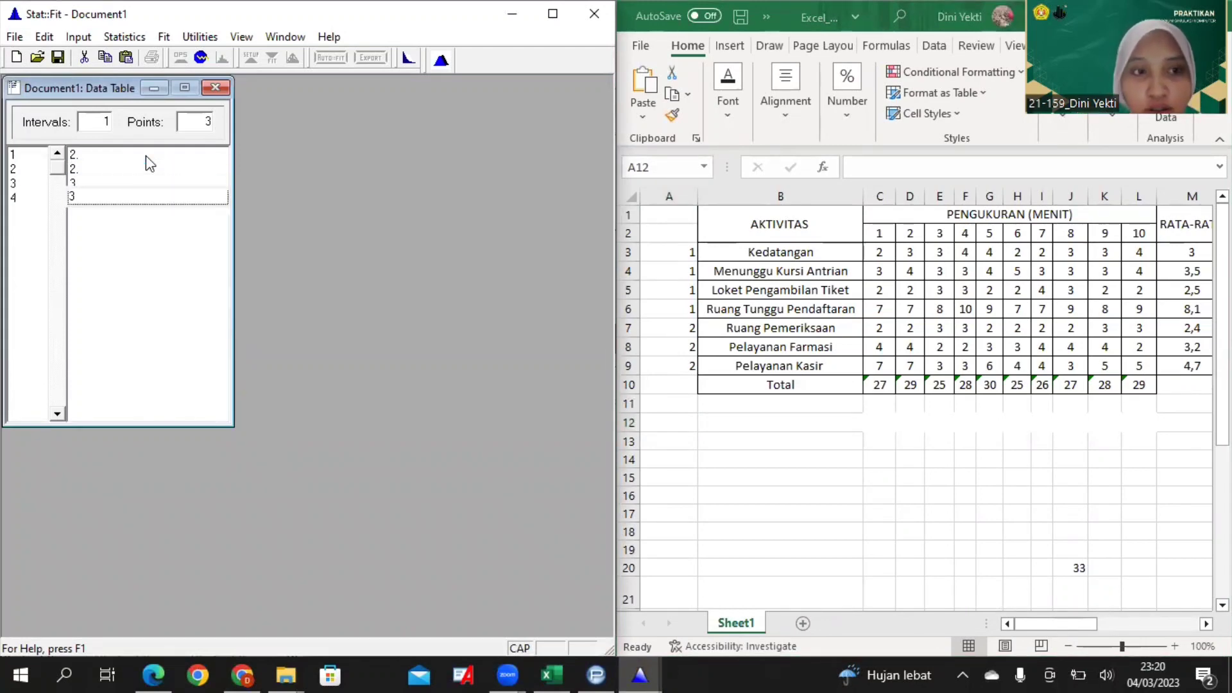
{"action": "key", "text": "Return"}
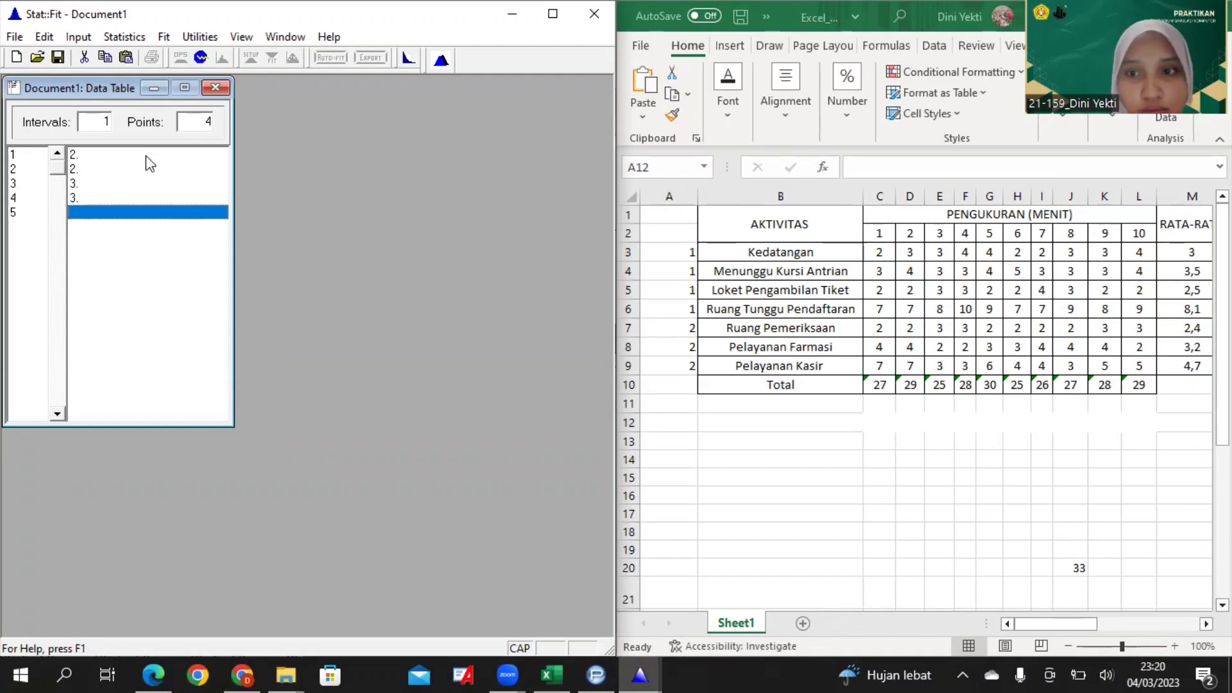
{"action": "type", "text": "2"}
{"action": "key", "text": "Return"}
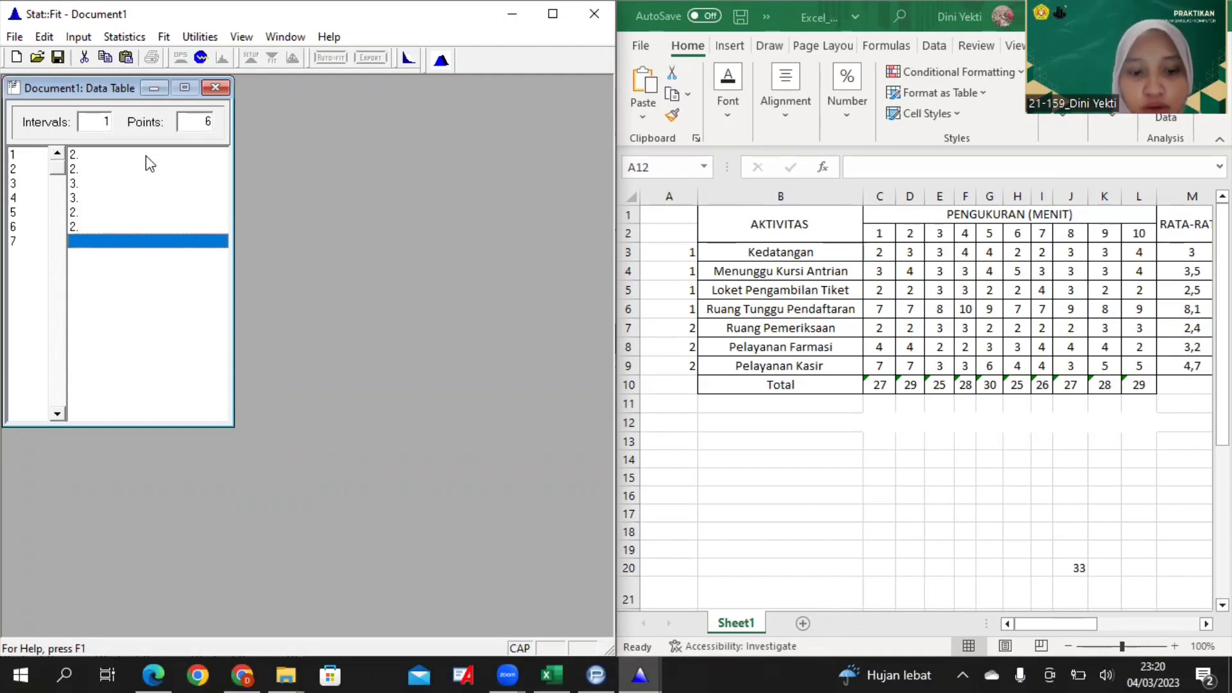
Complete the data table with the seventh to tenth Loket Pengambilan Tiket measurements, 4, 3, 2 and 2, and maximize Stat::Fit
{"action": "type", "text": "4"}
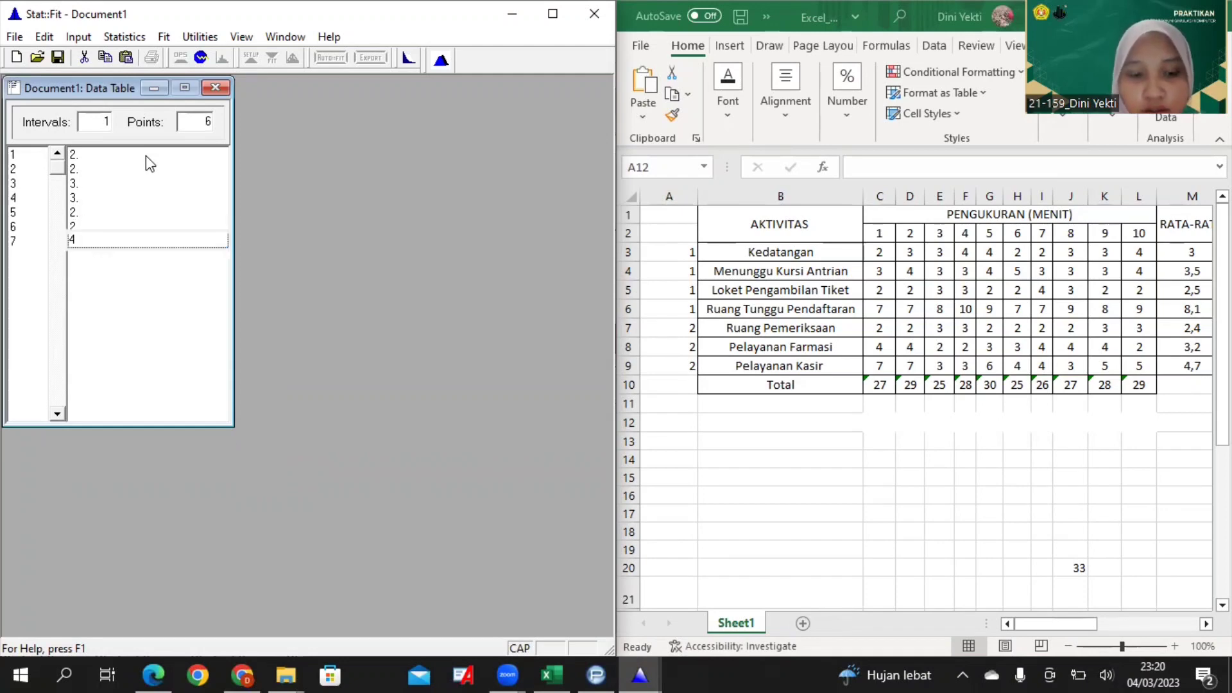
{"action": "key", "text": "Return"}
{"action": "type", "text": "3"}
{"action": "key", "text": "Return"}
{"action": "type", "text": "2"}
{"action": "key", "text": "Return"}
{"action": "type", "text": "2"}
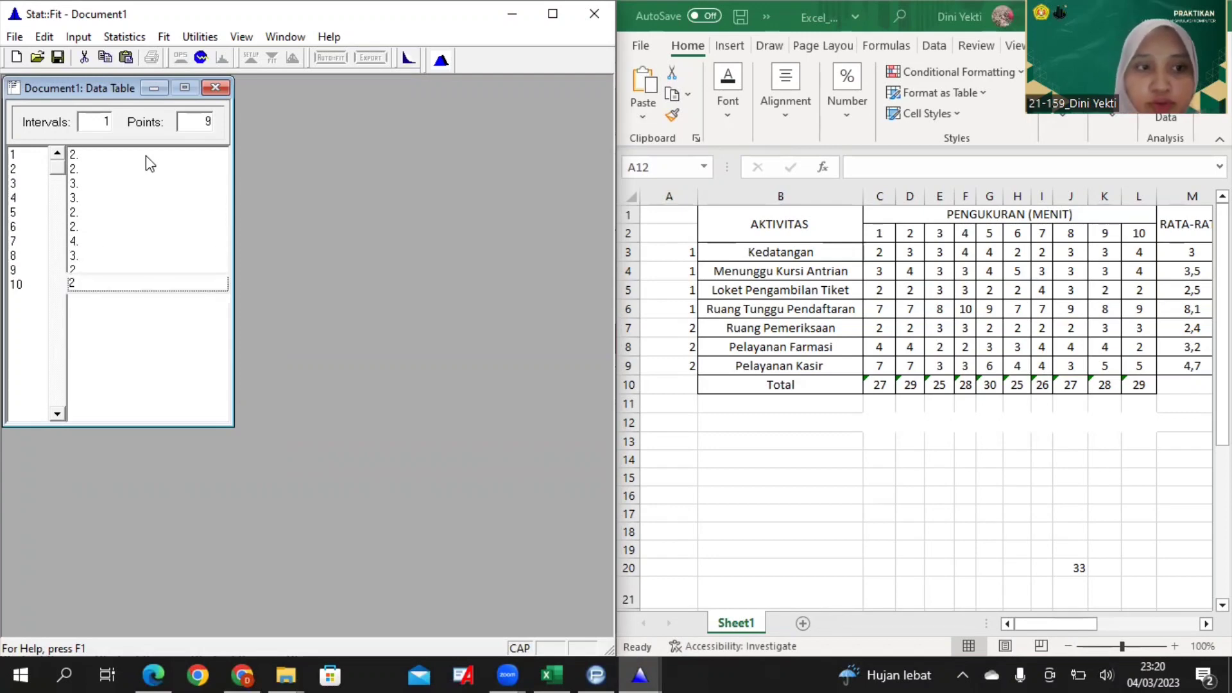
{"action": "key", "text": "Return"}
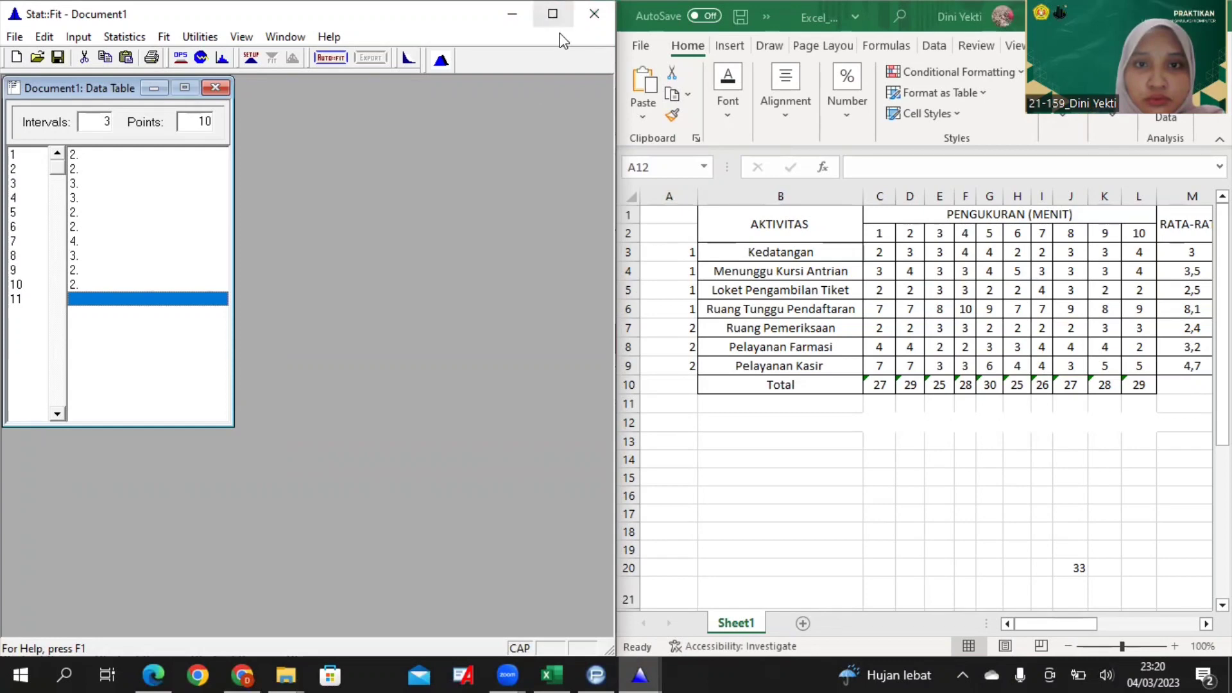
{"action": "left_click", "coordinate": [554, 16]}
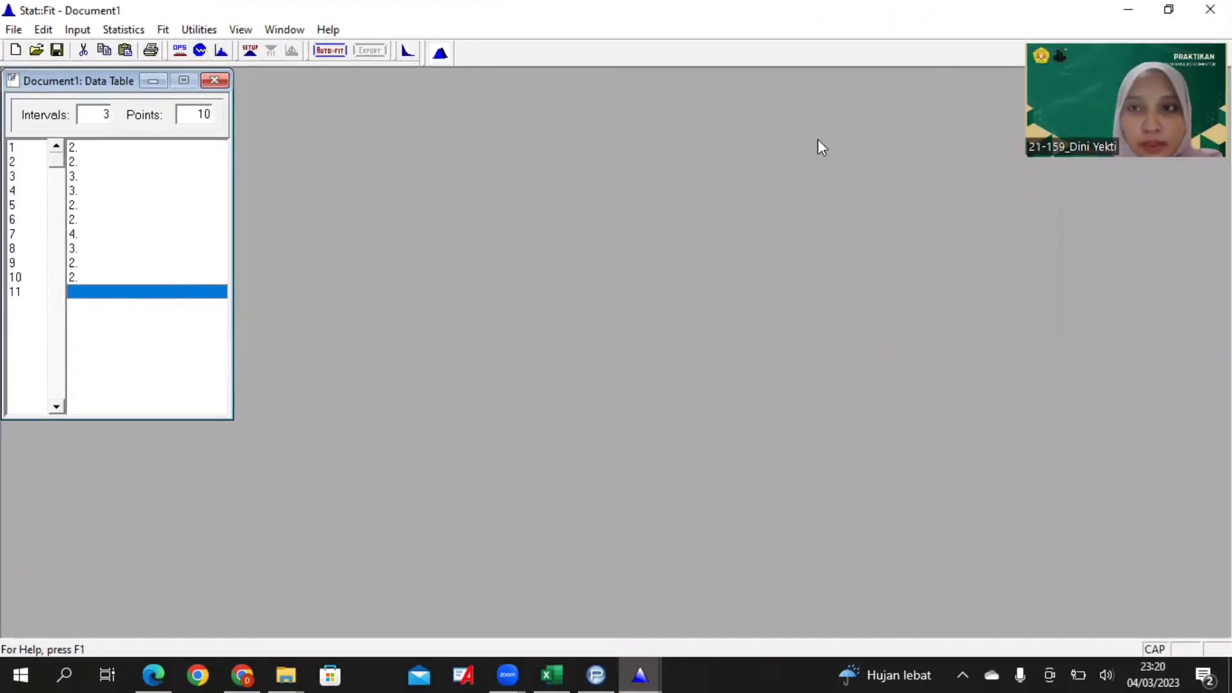
Restore the Stat::Fit window and auto-fit discrete distributions to the Loket Pengambilan Tiket data
{"action": "left_click", "coordinate": [1169, 9]}
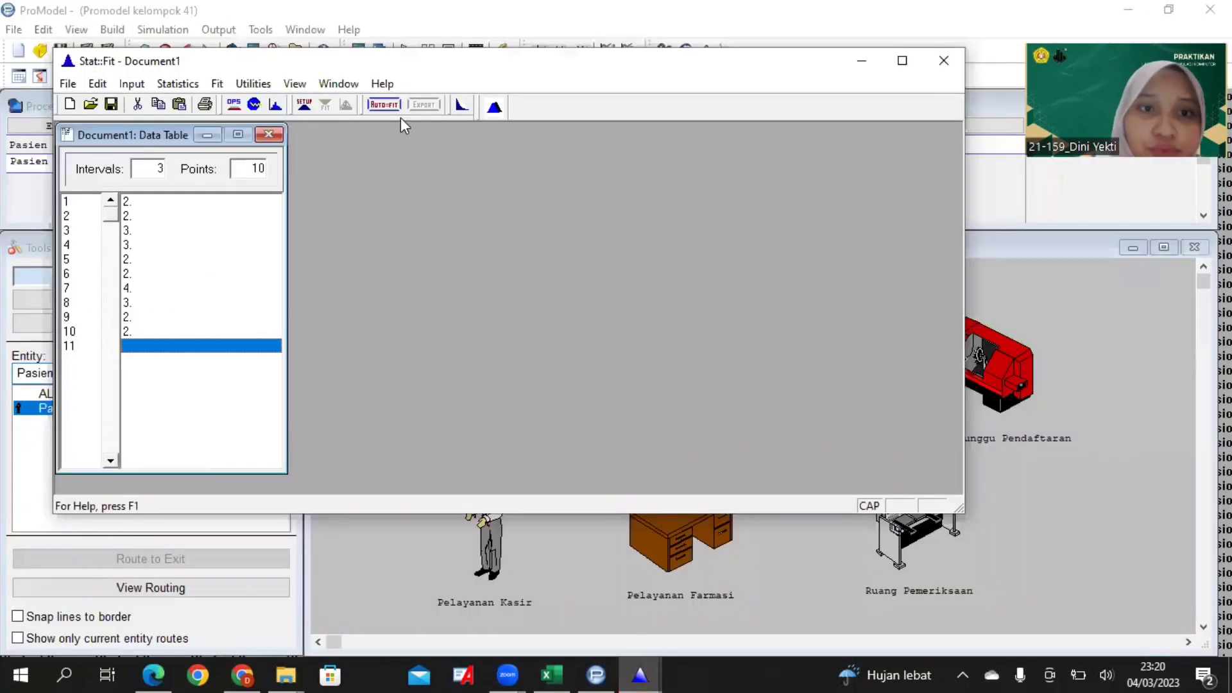
{"action": "left_click", "coordinate": [385, 105]}
{"action": "left_click", "coordinate": [281, 222]}
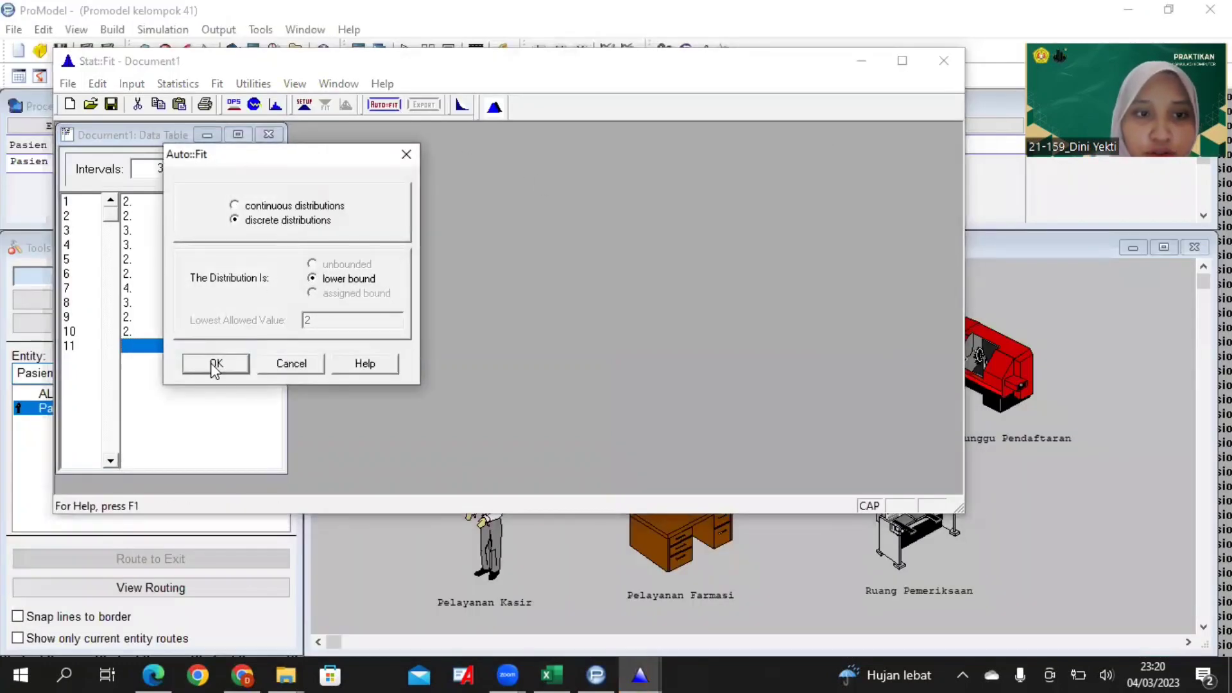
{"action": "left_click", "coordinate": [216, 364]}
{"action": "left_click", "coordinate": [571, 247]}
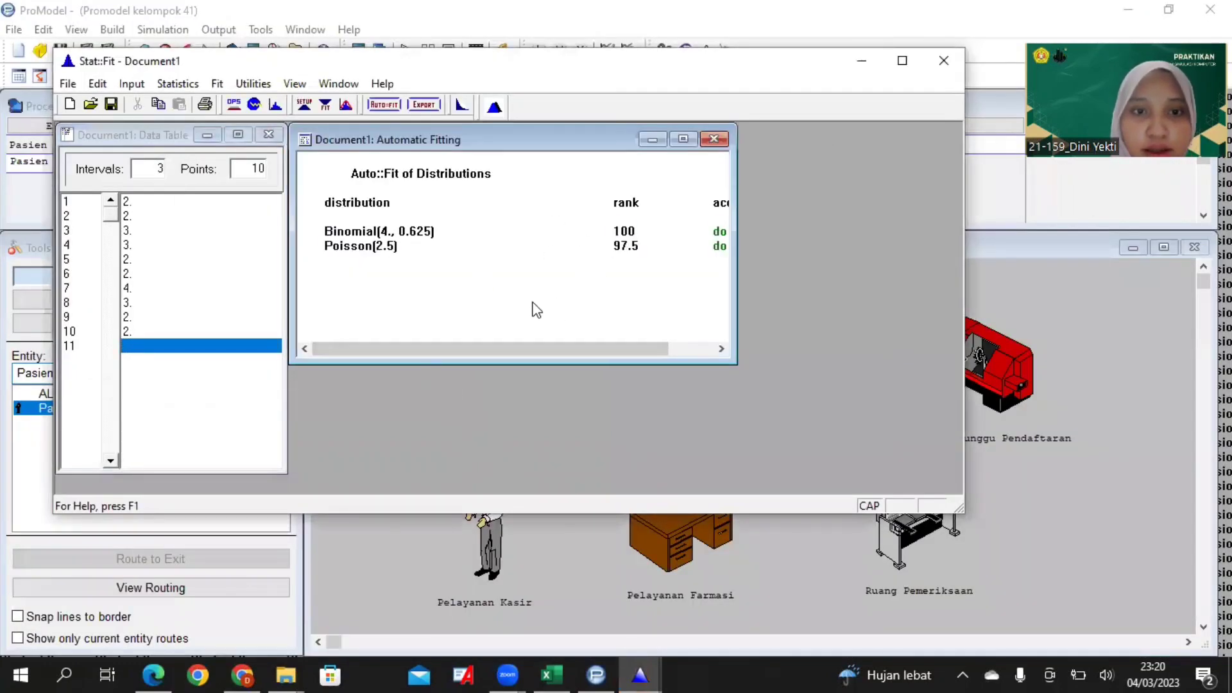
Export the Binomial fit to the clipboard in ProModel format, close the fitting results and minimize Stat::Fit
{"action": "left_click", "coordinate": [423, 104]}
{"action": "left_click", "coordinate": [277, 202]}
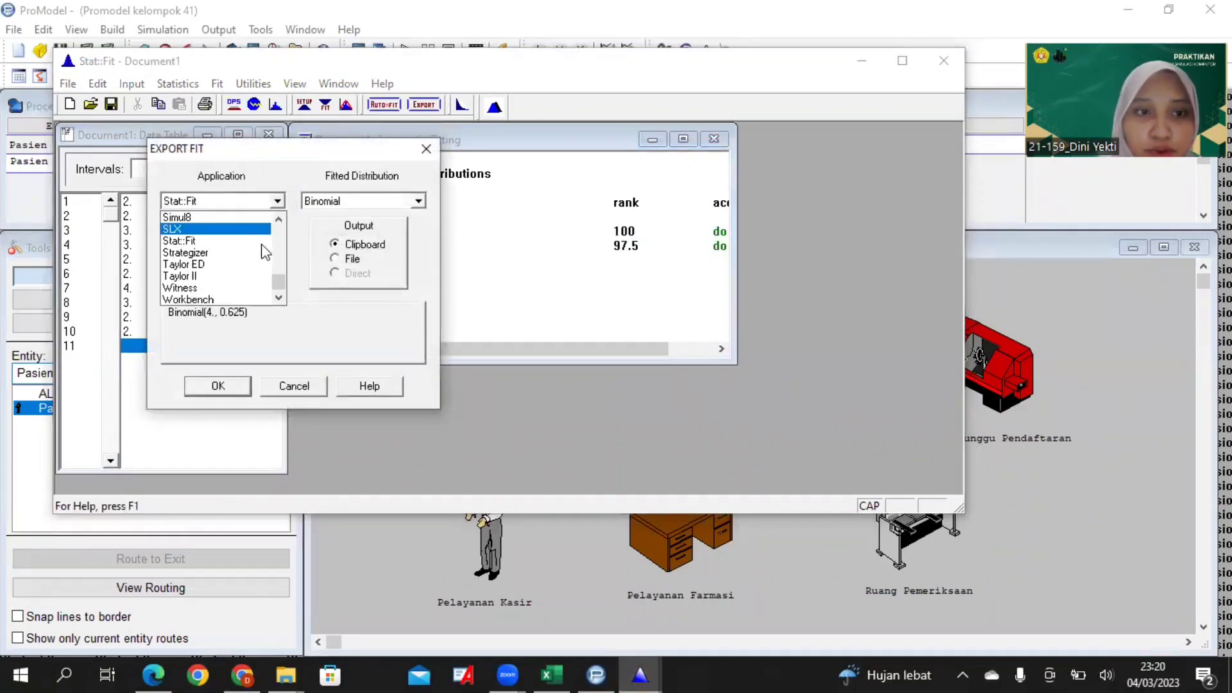
{"action": "scroll", "coordinate": [236, 272], "scroll_direction": "up", "scroll_amount": 3}
{"action": "scroll", "coordinate": [237, 272], "scroll_direction": "up", "scroll_amount": 2}
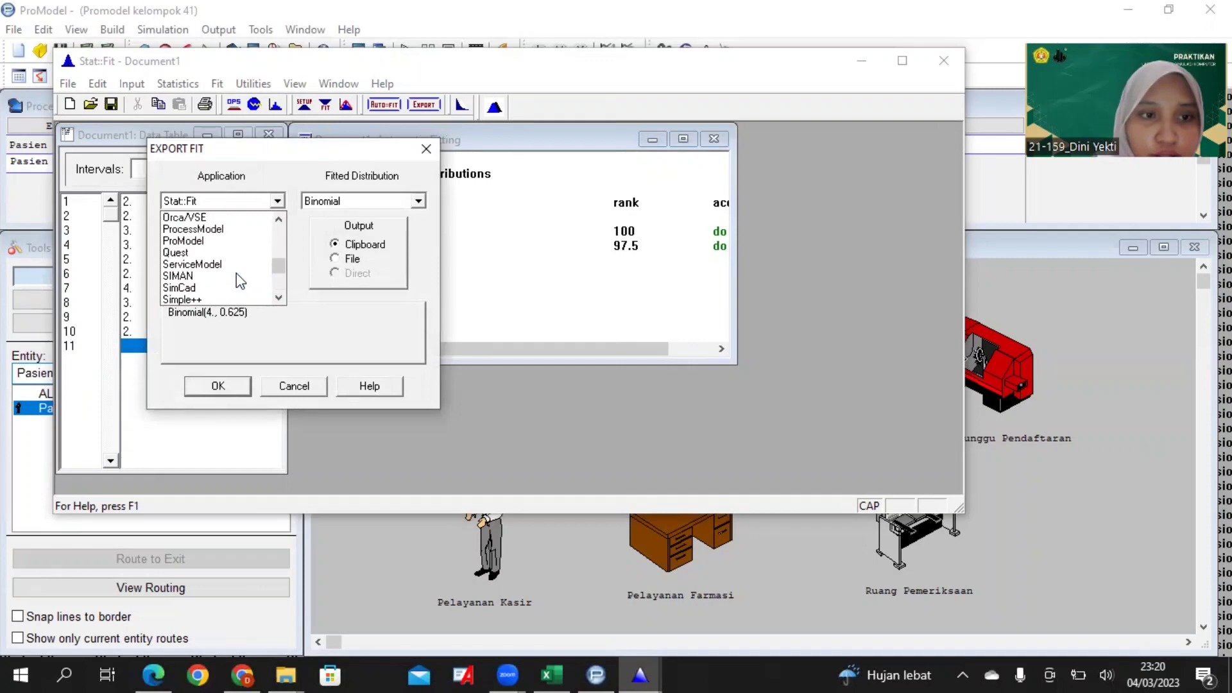
{"action": "left_click", "coordinate": [228, 242]}
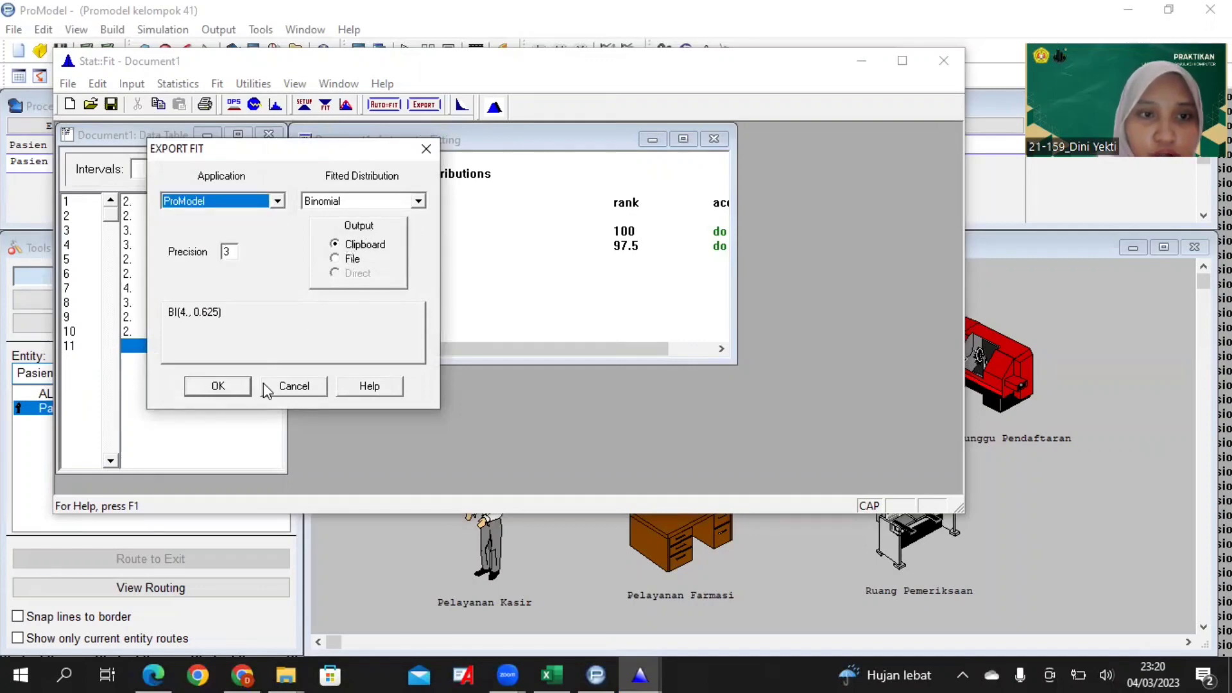
{"action": "left_click", "coordinate": [226, 383]}
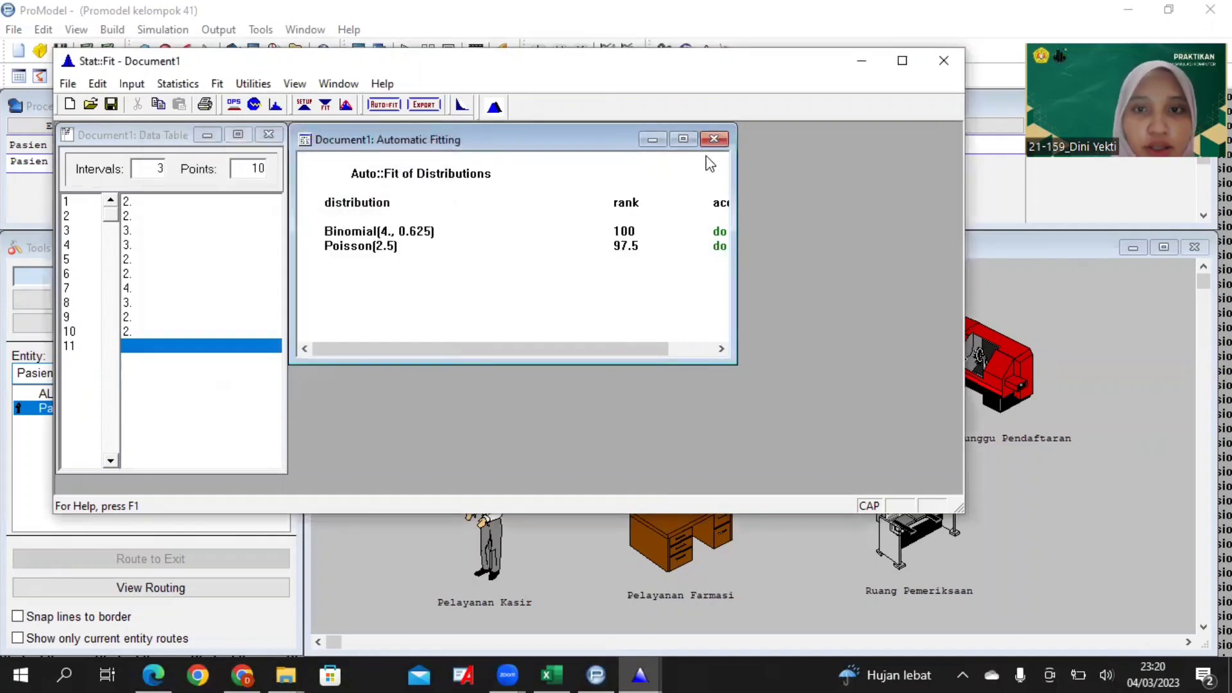
{"action": "left_click", "coordinate": [713, 139]}
{"action": "left_click", "coordinate": [862, 60]}
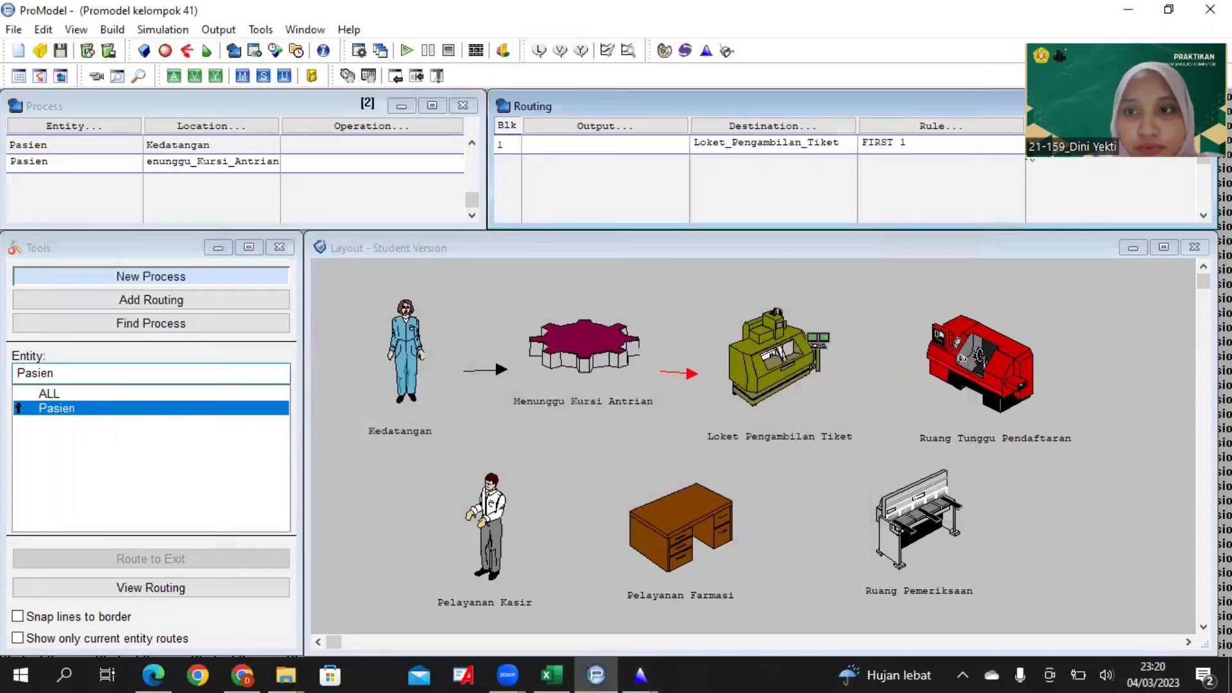
Set the move logic of the routing to Loket_Pengambilan_Tiket to MOVE FOR BI(4., 0.625) and start an empty process record below
{"action": "left_click", "coordinate": [1092, 126]}
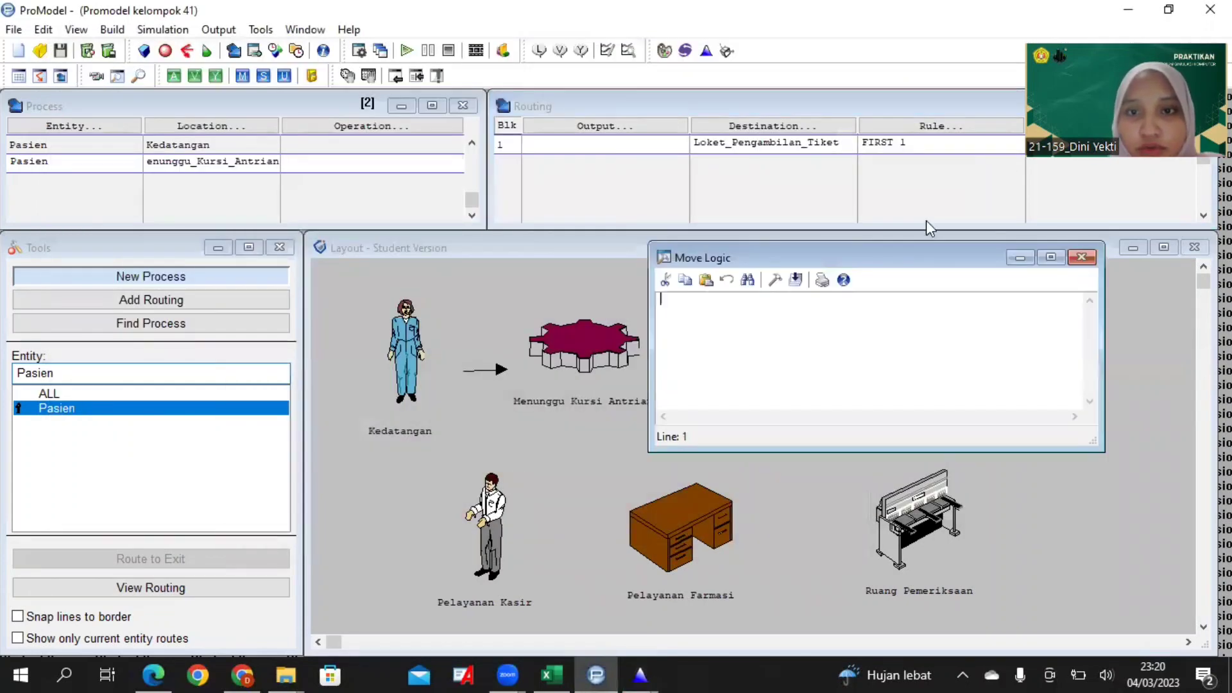
{"action": "left_click", "coordinate": [775, 280]}
{"action": "left_click", "coordinate": [372, 473]}
{"action": "left_click", "coordinate": [427, 383]}
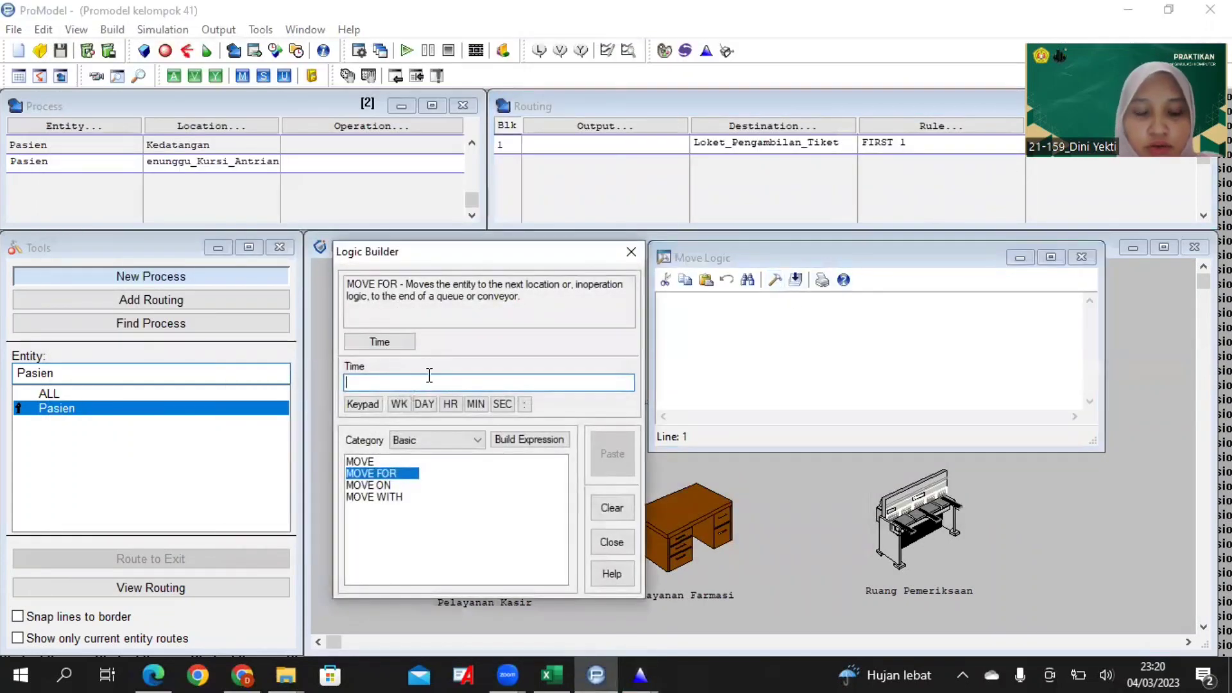
{"action": "type", "text": "BI(4., 0.625)"}
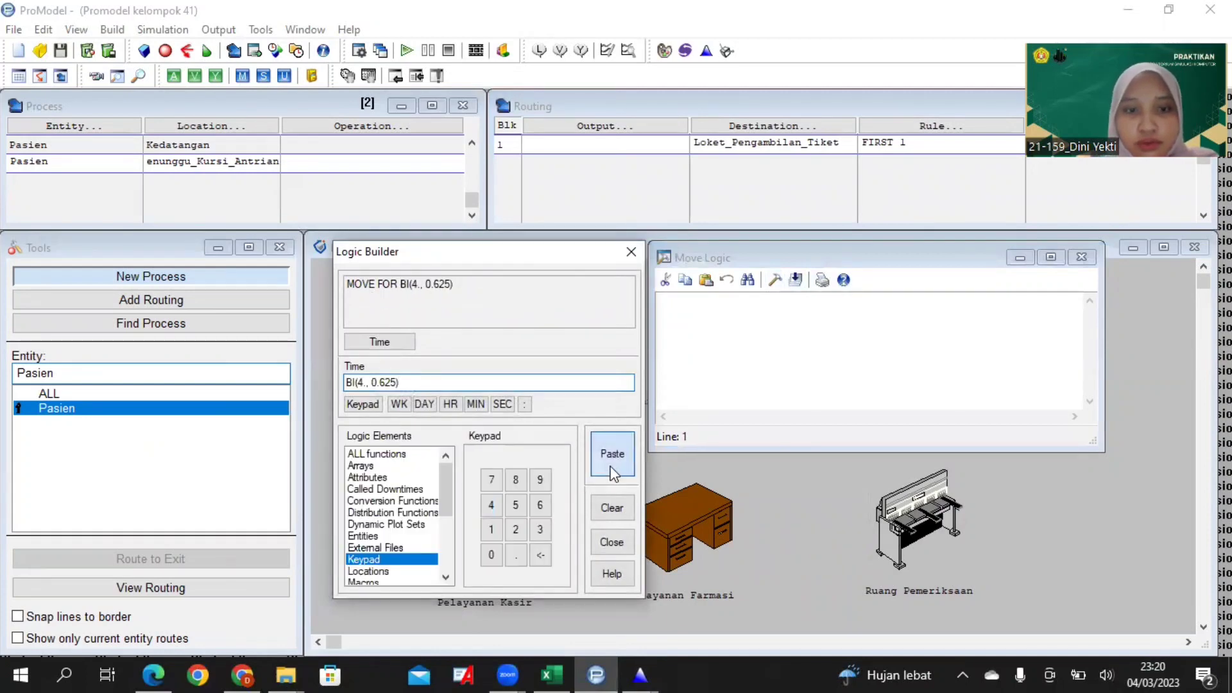
{"action": "left_click", "coordinate": [612, 469]}
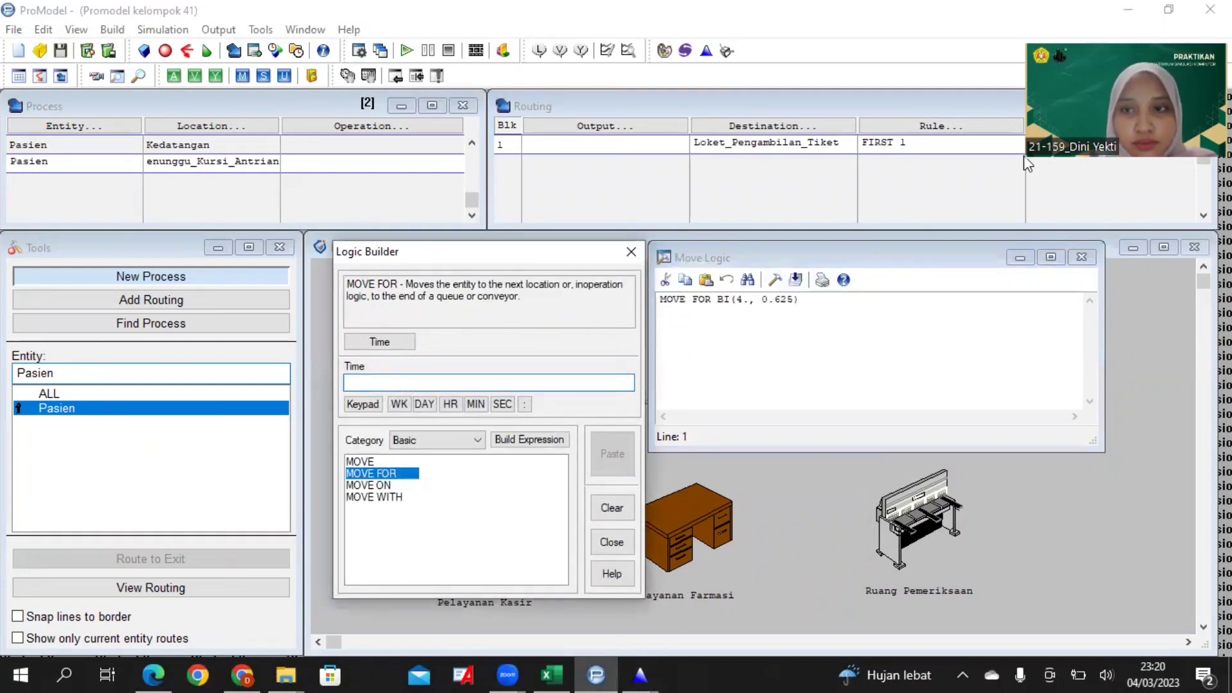
{"action": "left_click", "coordinate": [938, 275]}
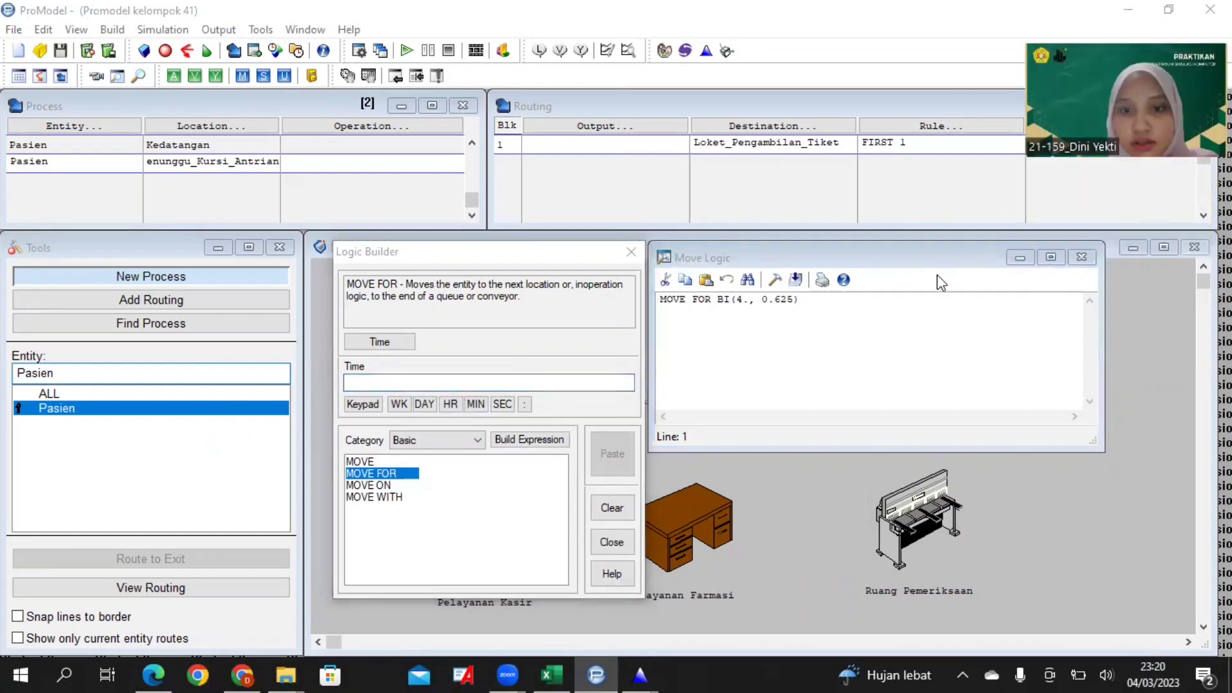
{"action": "key", "text": "Escape"}
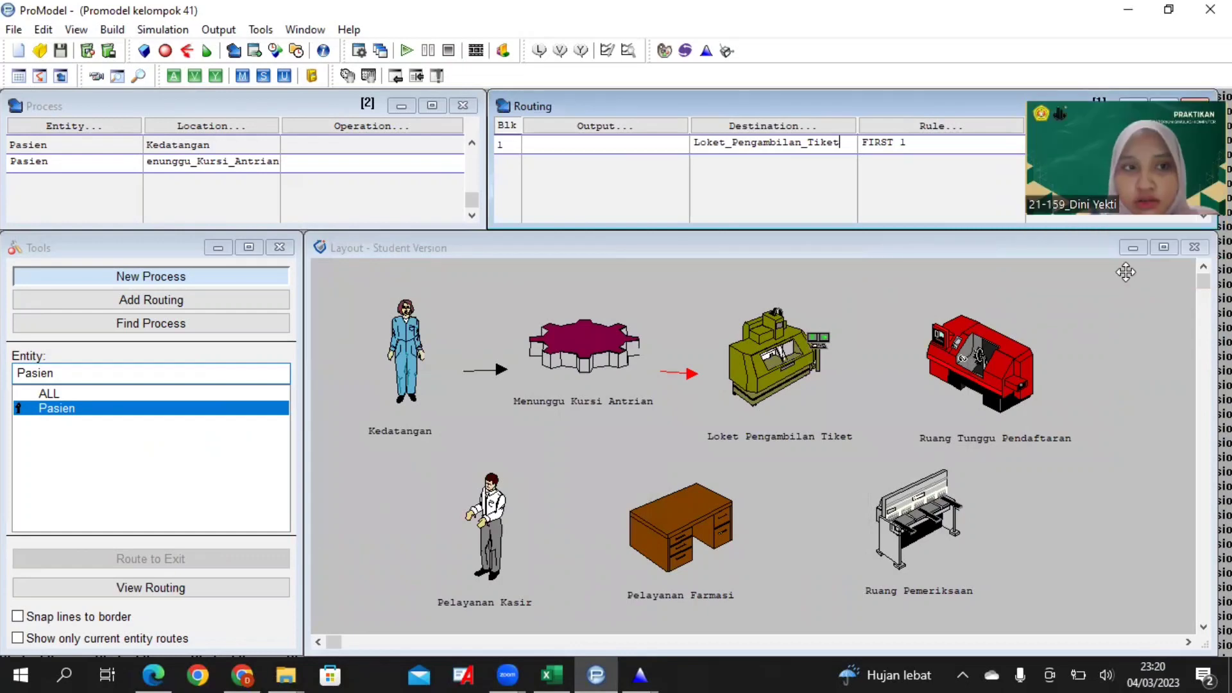
{"action": "left_click", "coordinate": [129, 160]}
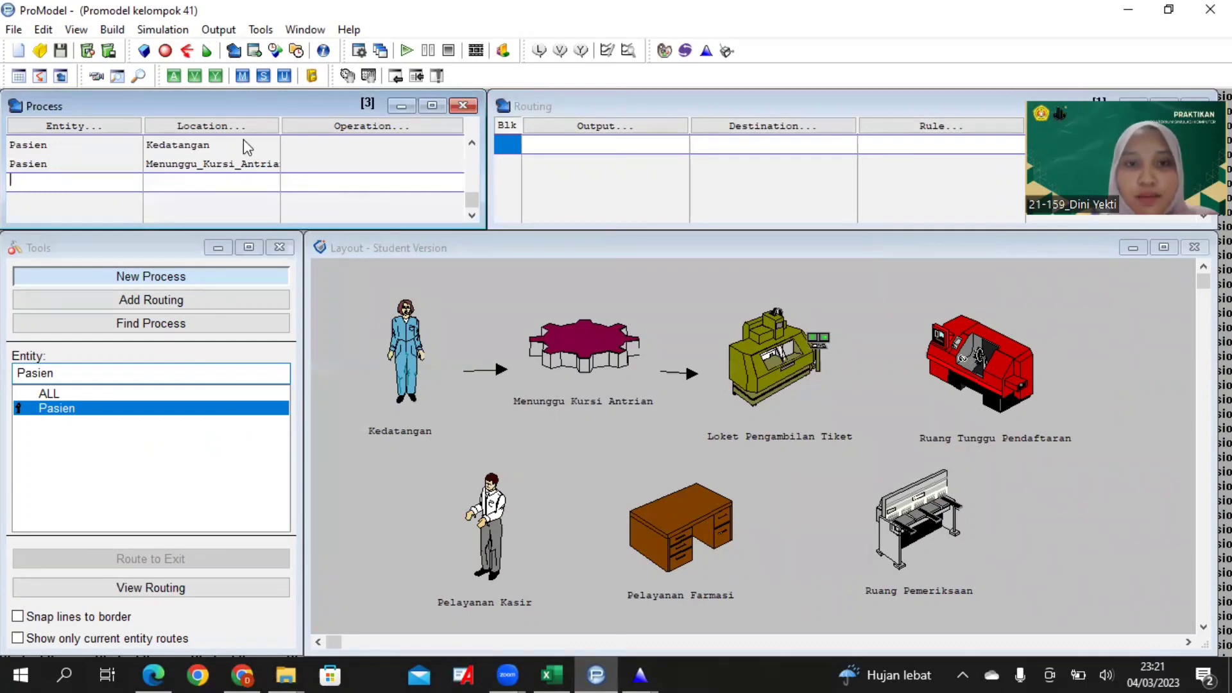
{"action": "left_click", "coordinate": [820, 98]}
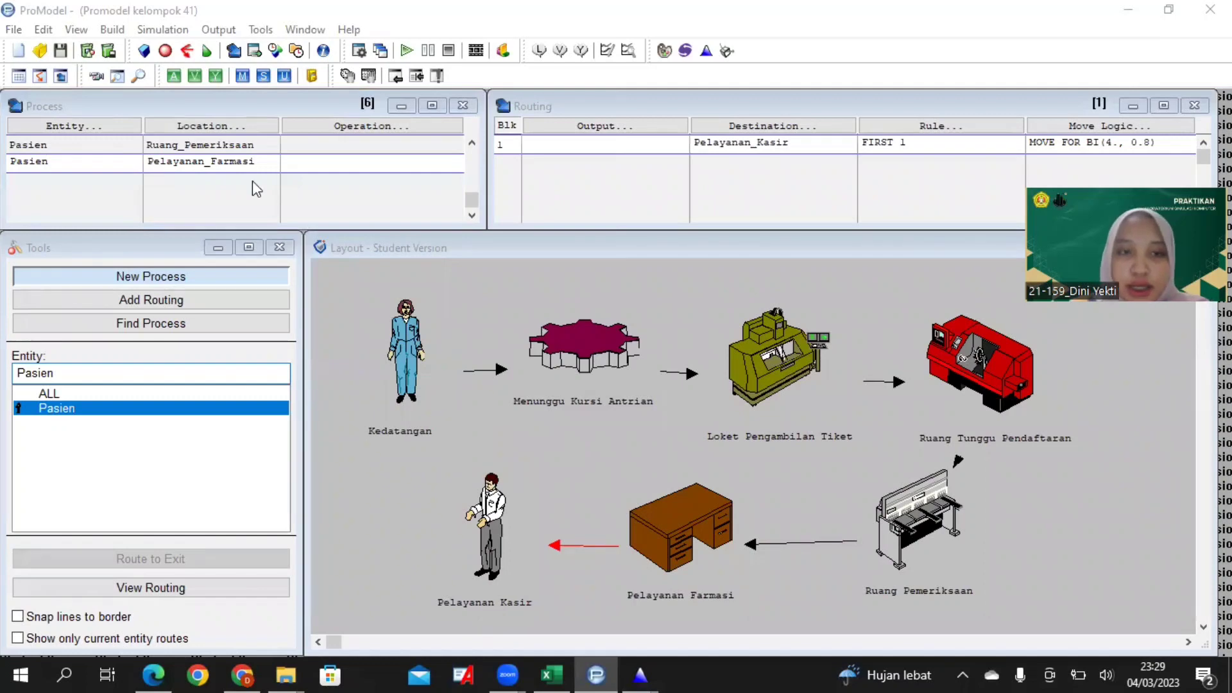
Add a process record for the Pasien entity at the Pelayanan_Kasir location
{"action": "left_click", "coordinate": [86, 126]}
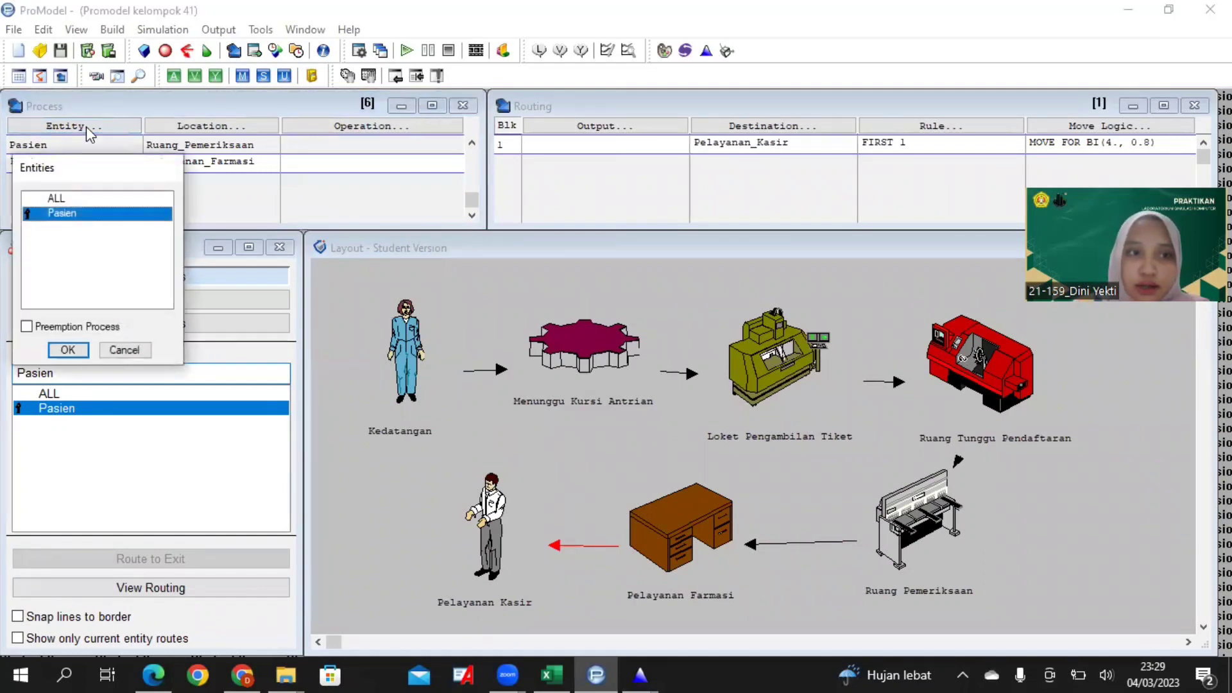
{"action": "left_click", "coordinate": [124, 350]}
{"action": "key", "text": "Down"}
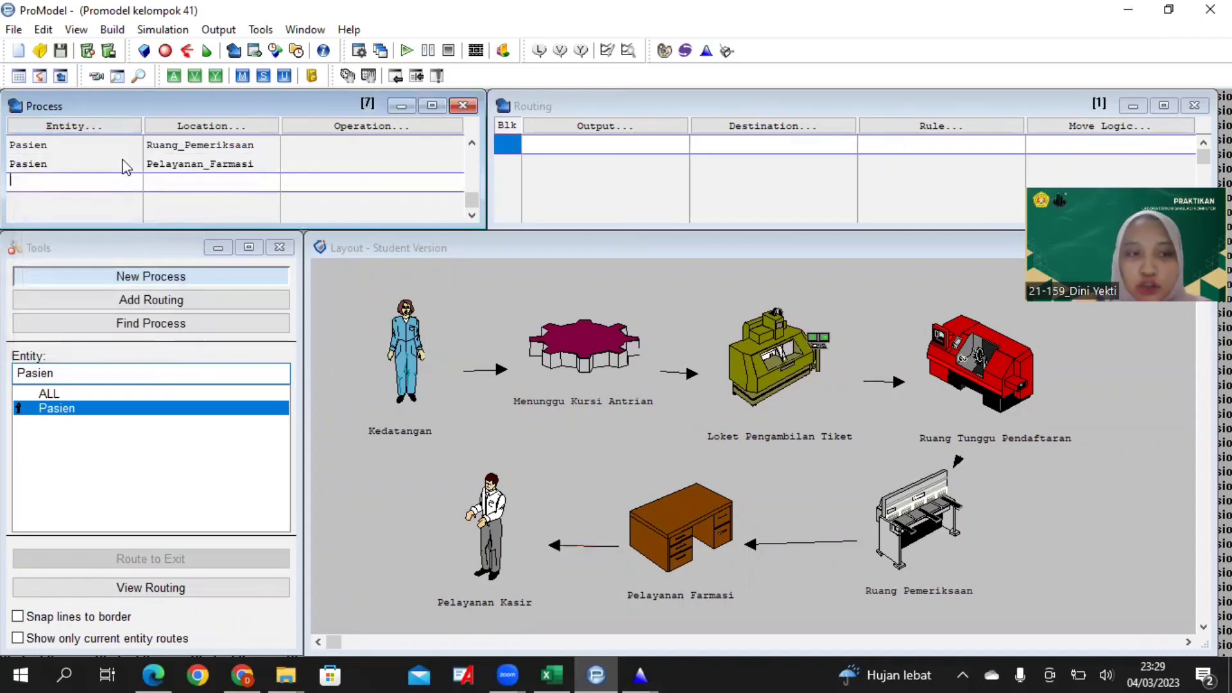
{"action": "left_click", "coordinate": [124, 132]}
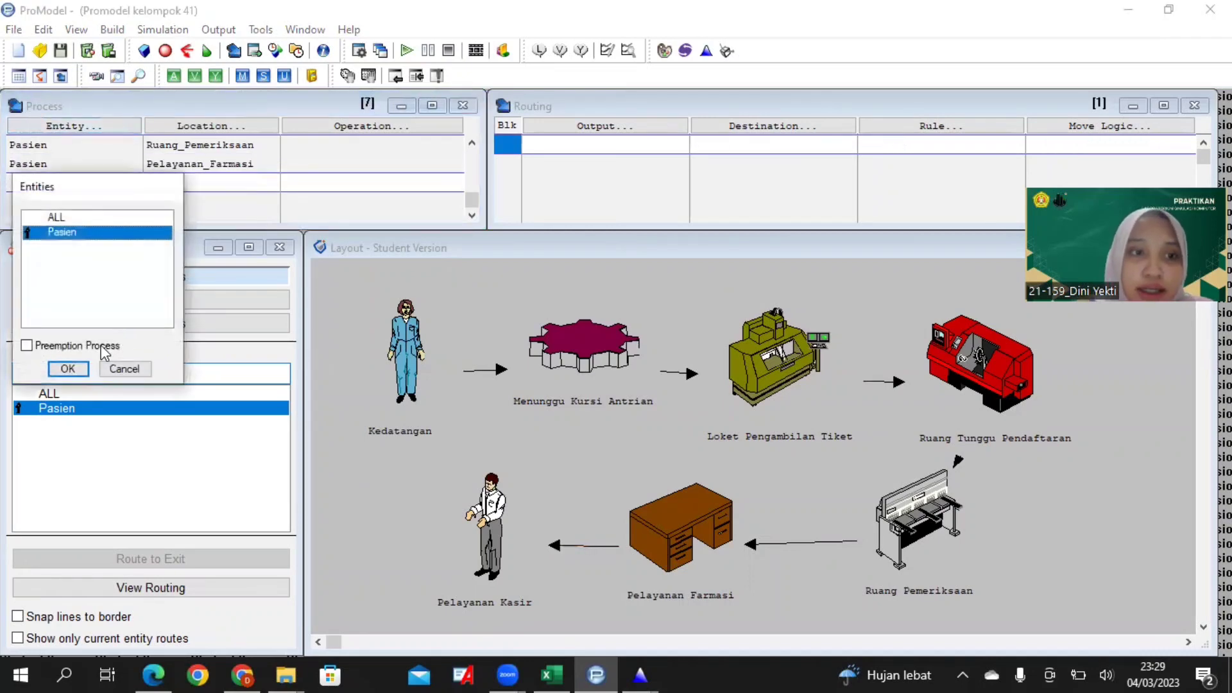
{"action": "left_click", "coordinate": [72, 364]}
{"action": "left_click", "coordinate": [219, 132]}
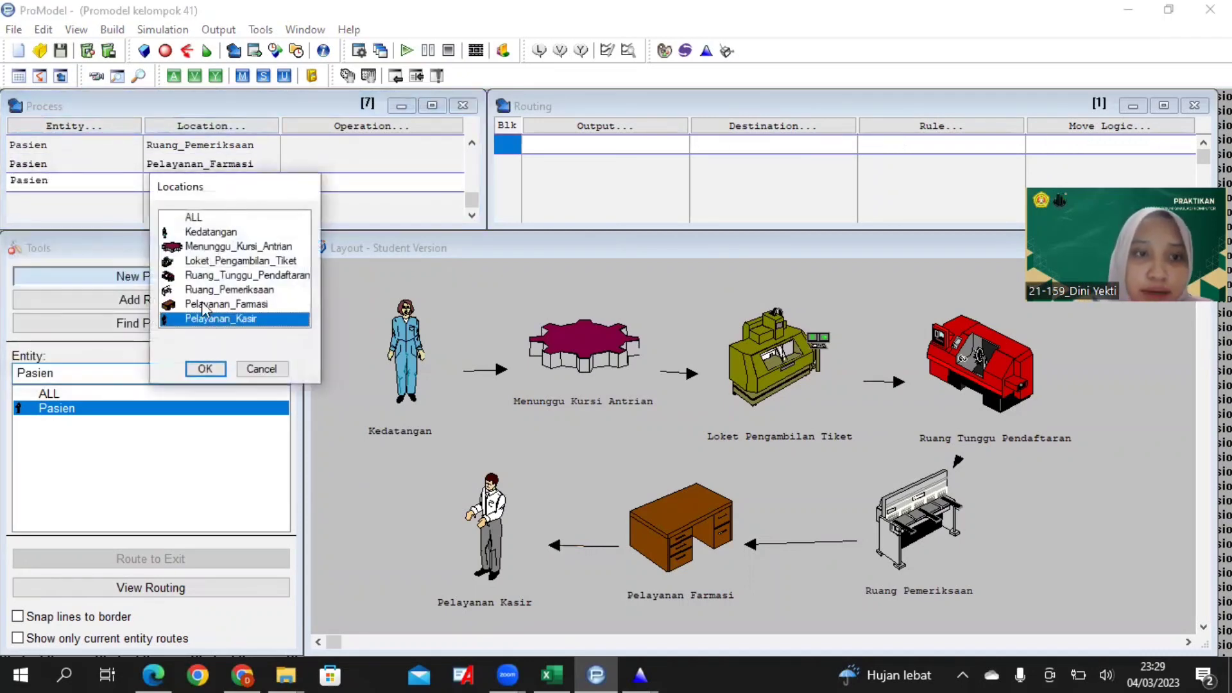
{"action": "left_click", "coordinate": [205, 369]}
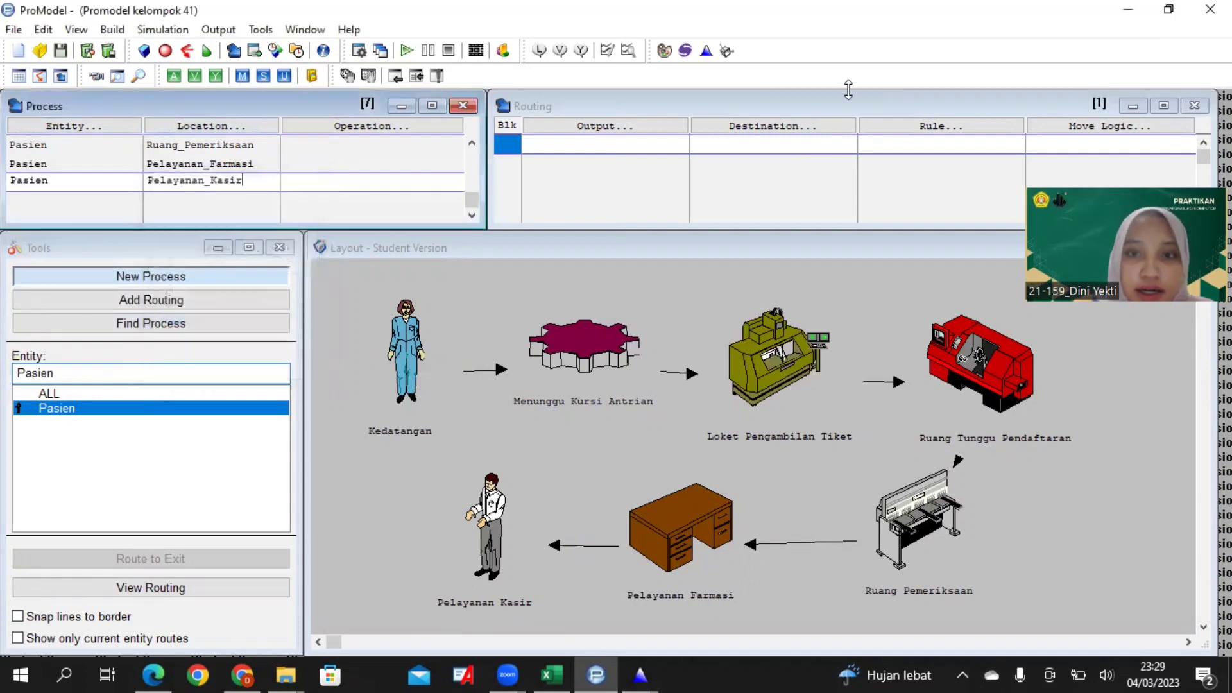
Open a blank Stat::Fit document for the Pelayanan Kasir times and arrange it beside the Excel measurement sheet
{"action": "left_click", "coordinate": [767, 143]}
{"action": "left_click", "coordinate": [742, 279]}
{"action": "left_click", "coordinate": [732, 348]}
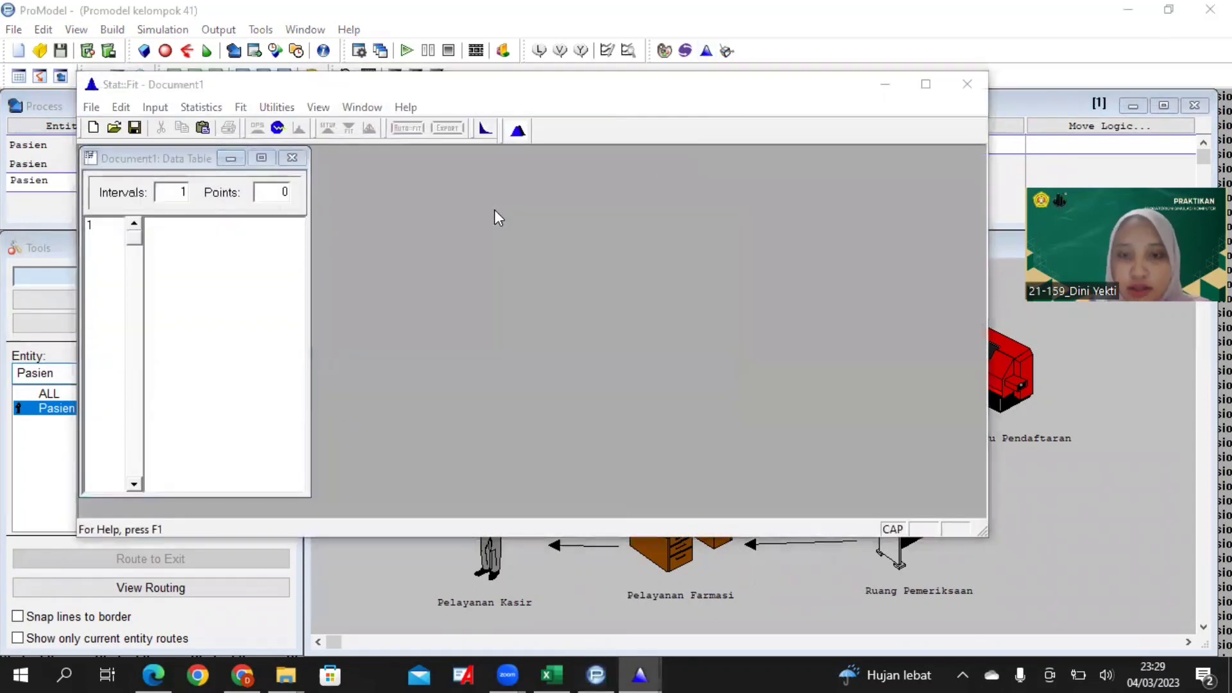
{"action": "key", "text": "super"}
{"action": "key", "text": "Escape"}
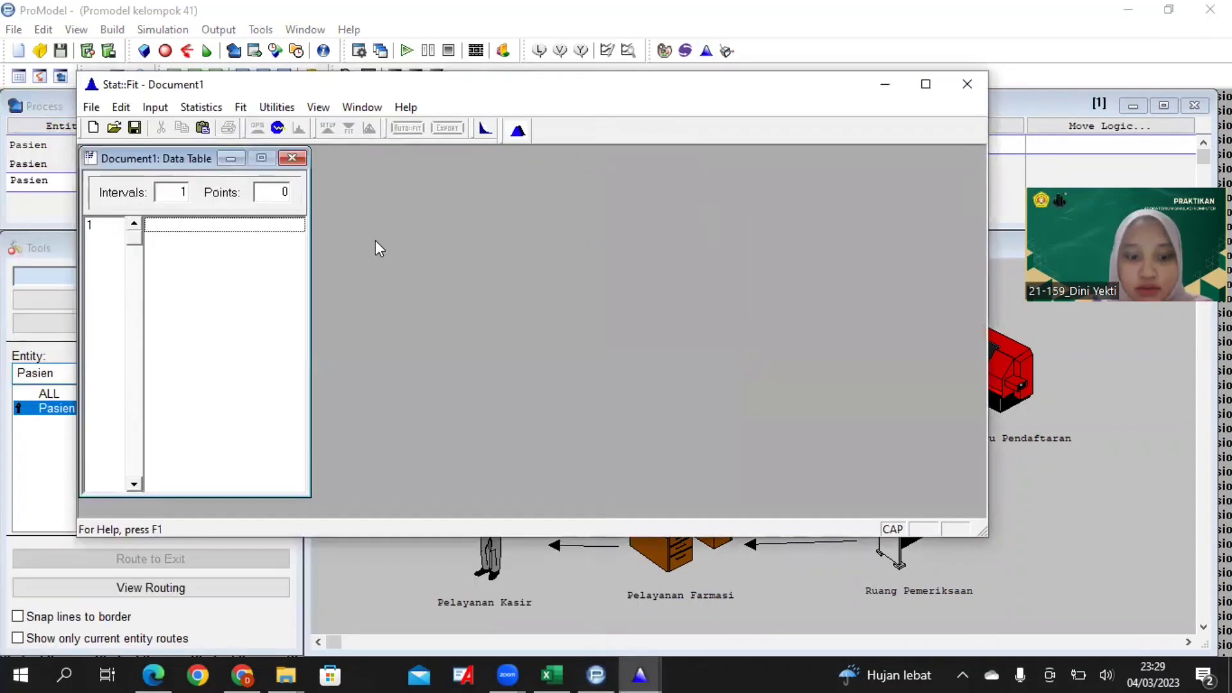
{"action": "key", "text": "super+Left"}
{"action": "left_click", "coordinate": [923, 97]}
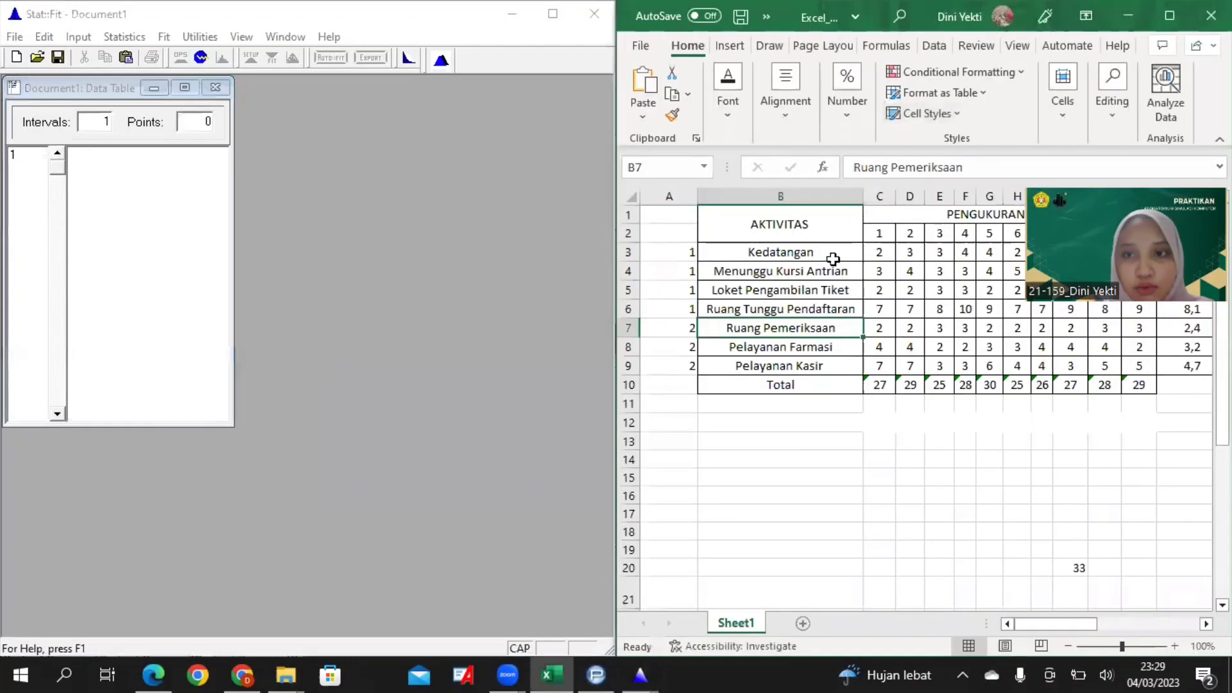
Enter the first five Pelayanan Kasir measurements in the Stat::Fit data table: 7, 7, 3, 3 and 6
{"action": "left_click", "coordinate": [121, 156]}
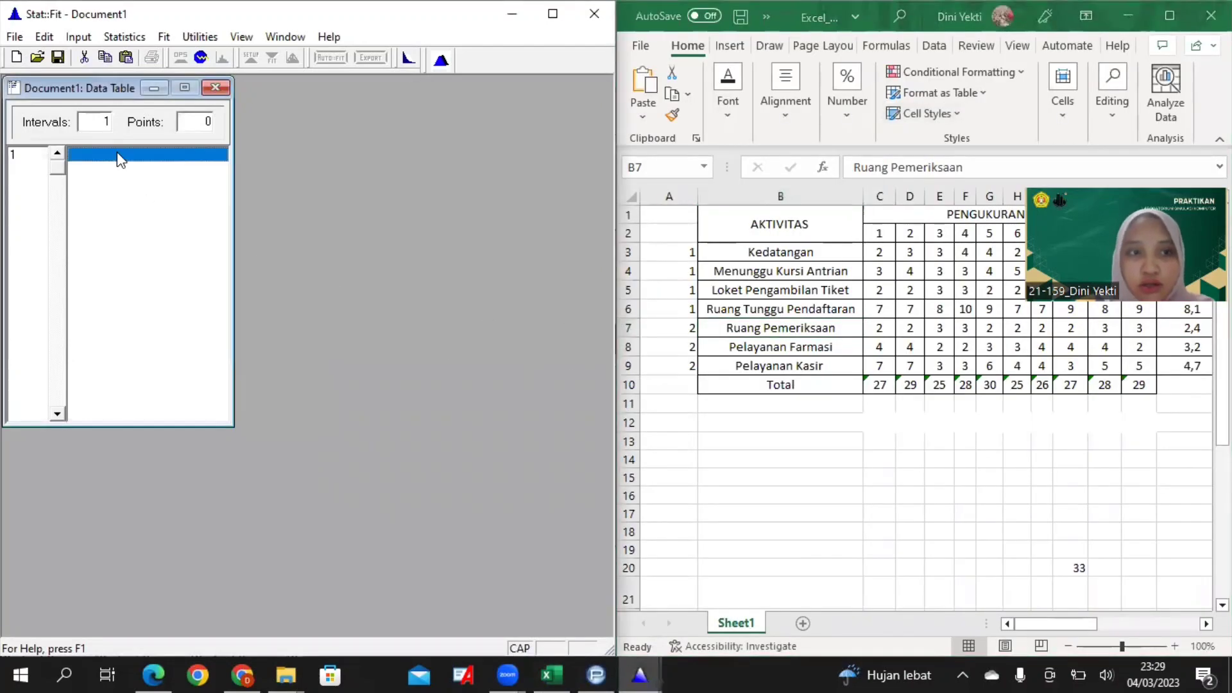
{"action": "type", "text": "7"}
{"action": "key", "text": "Return"}
{"action": "type", "text": "7"}
{"action": "key", "text": "Return"}
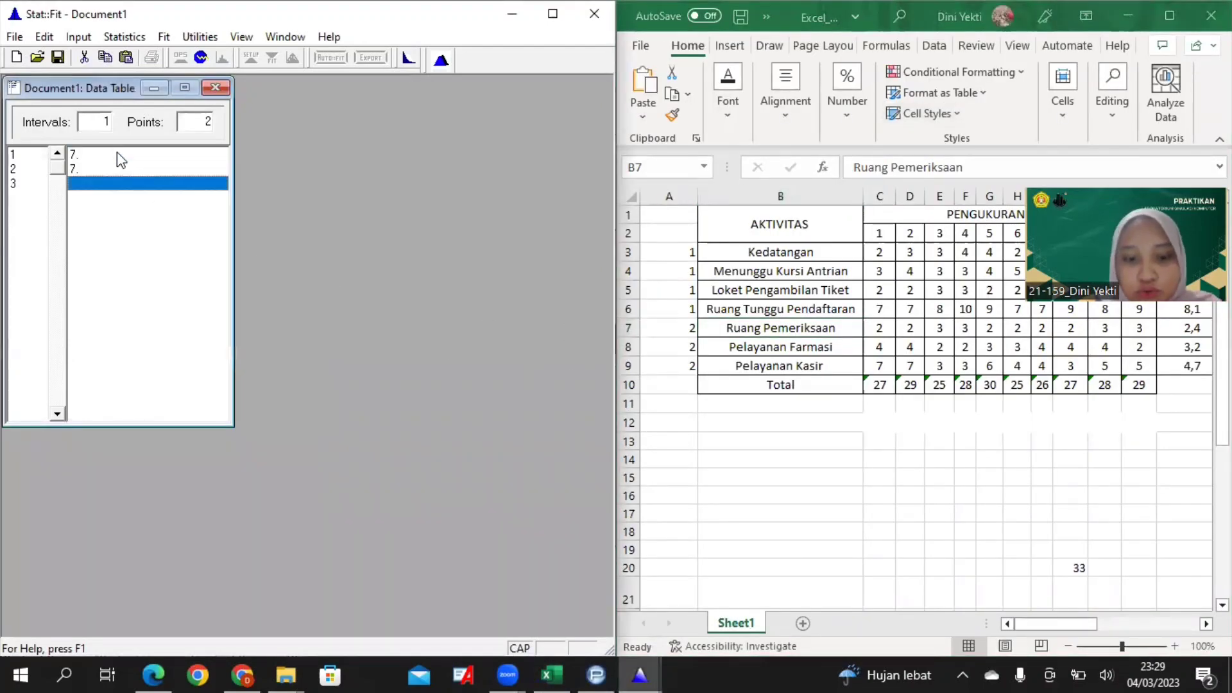
{"action": "type", "text": "3"}
{"action": "key", "text": "Return"}
{"action": "type", "text": "3"}
{"action": "key", "text": "Return"}
{"action": "type", "text": "6"}
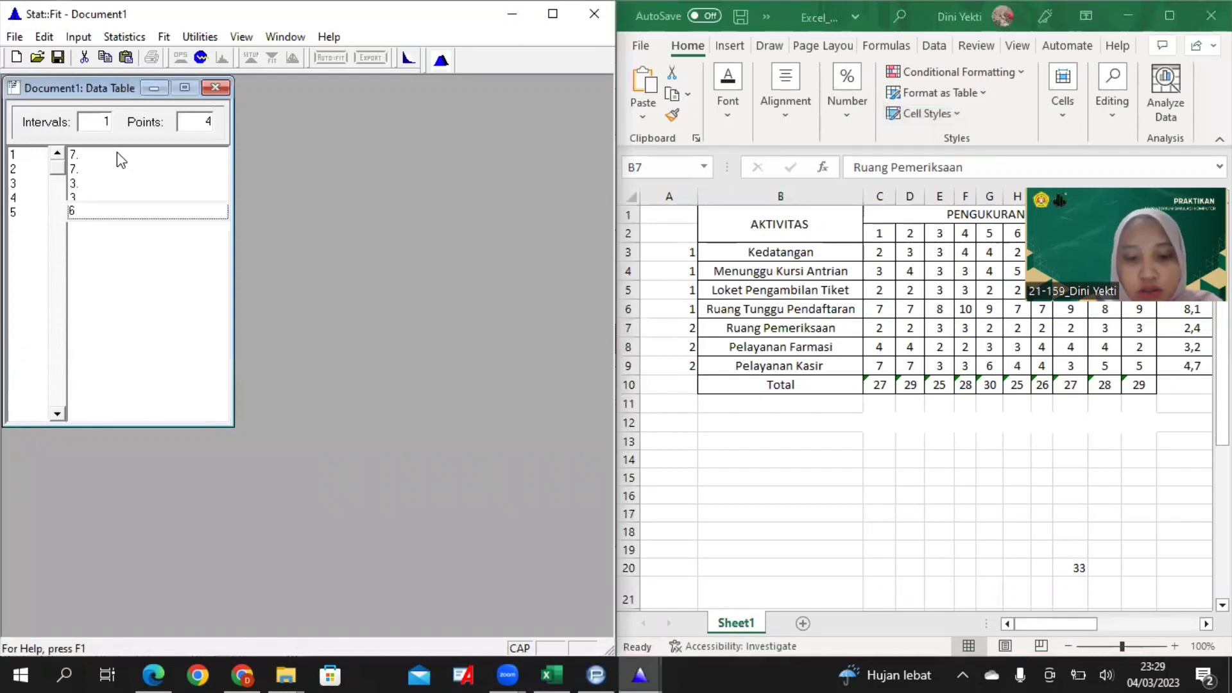
{"action": "key", "text": "Return"}
Complete the data table with the sixth to tenth Pelayanan Kasir measurements: 4, 4, 3, 5 and 5
{"action": "type", "text": "4"}
{"action": "key", "text": "Return"}
{"action": "type", "text": "4"}
{"action": "key", "text": "Return"}
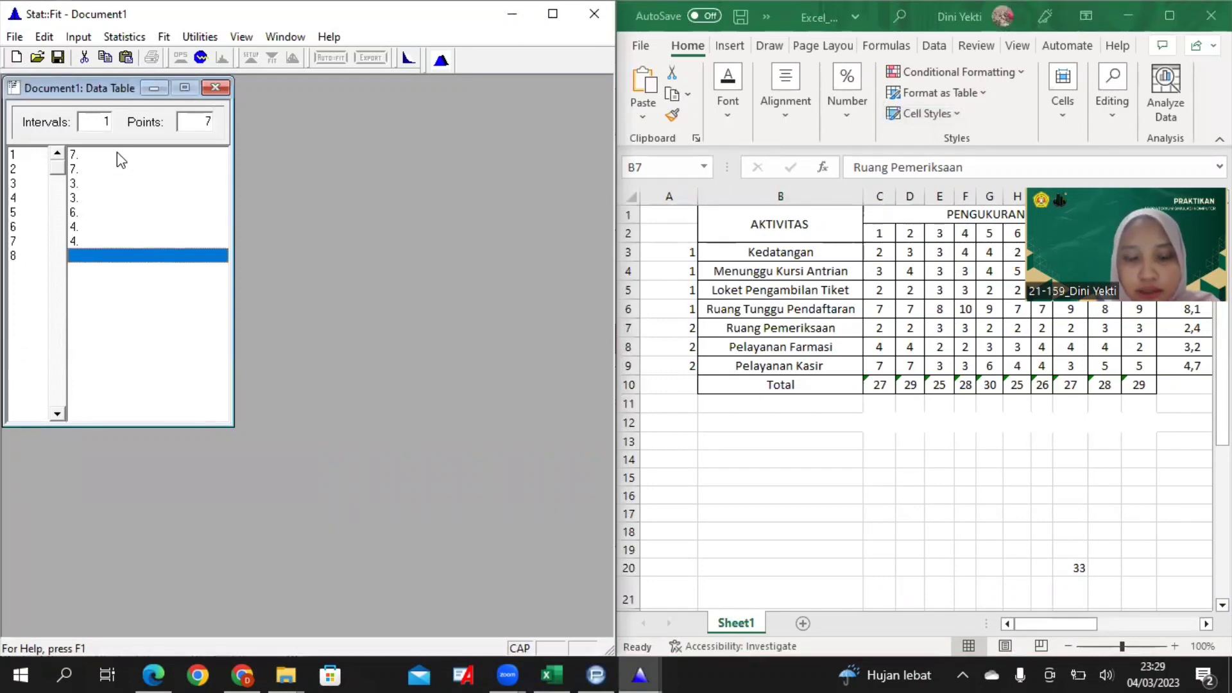
{"action": "type", "text": "3"}
{"action": "key", "text": "Return"}
{"action": "type", "text": "5"}
{"action": "key", "text": "Return"}
{"action": "type", "text": "5"}
{"action": "key", "text": "Return"}
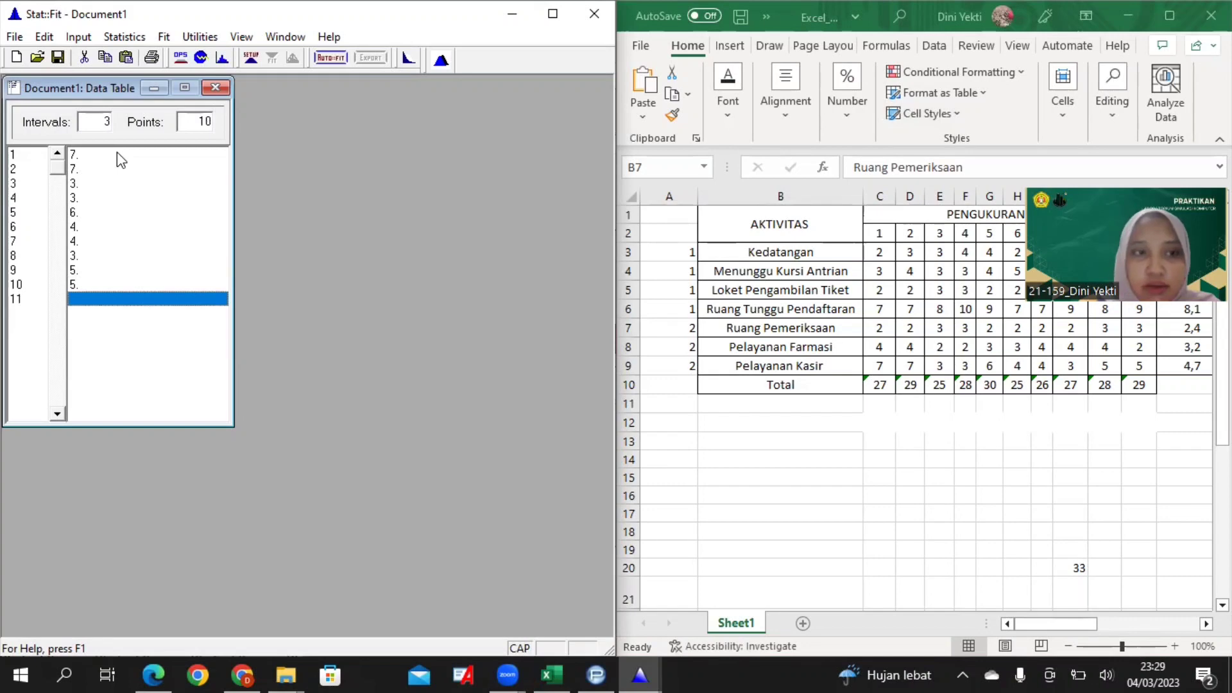
Auto-fit discrete distributions to the Pelayanan Kasir data
{"action": "left_click", "coordinate": [330, 58]}
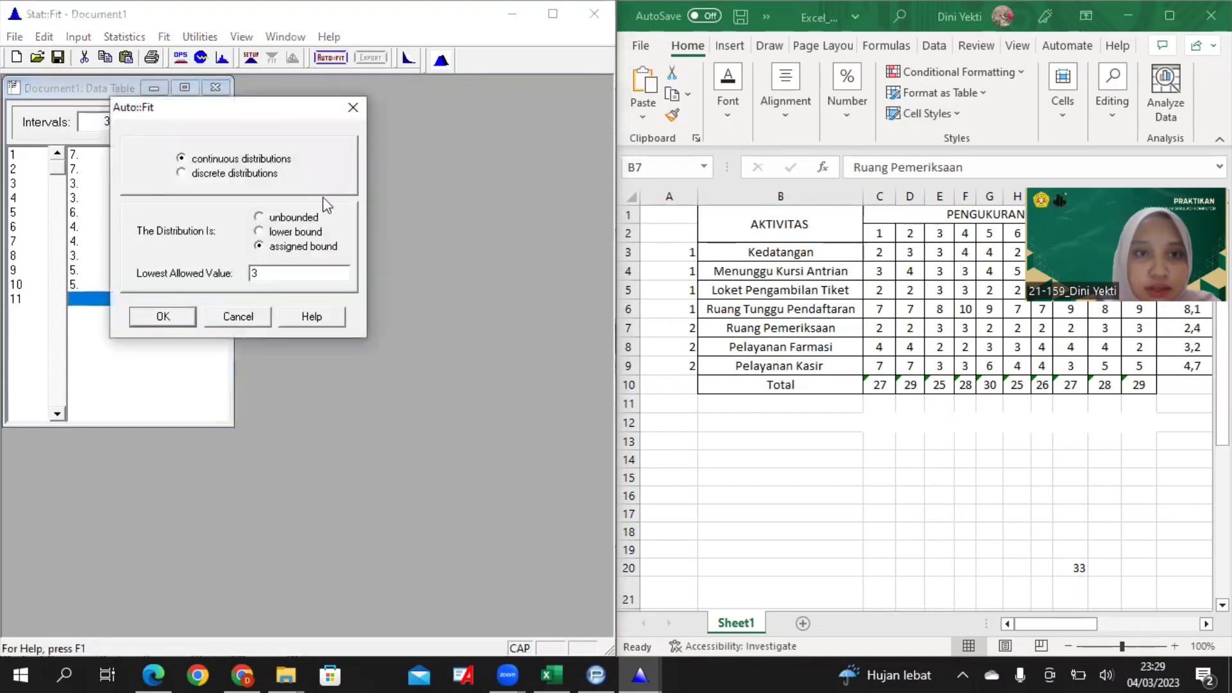
{"action": "left_click", "coordinate": [266, 174]}
{"action": "left_click", "coordinate": [161, 321]}
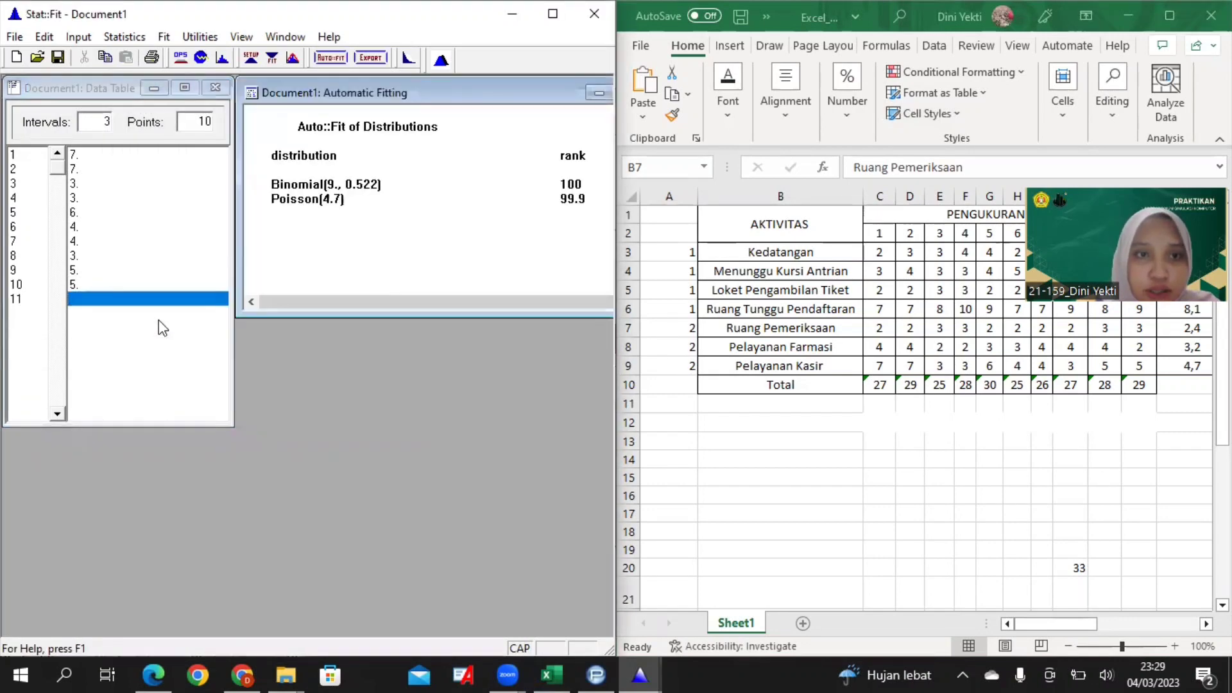
Export the Binomial fit of the Pelayanan Kasir data to the clipboard in ProModel format
{"action": "left_click", "coordinate": [370, 58]}
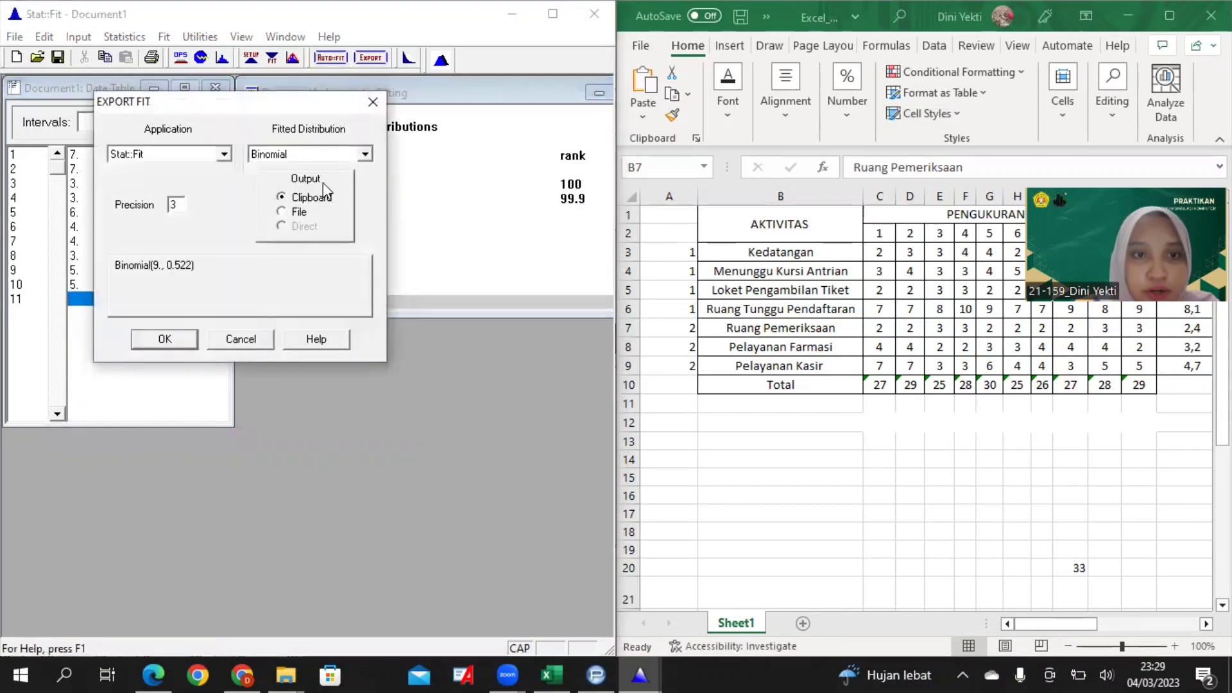
{"action": "left_click", "coordinate": [224, 154]}
{"action": "scroll", "coordinate": [177, 199], "scroll_direction": "down", "scroll_amount": 5}
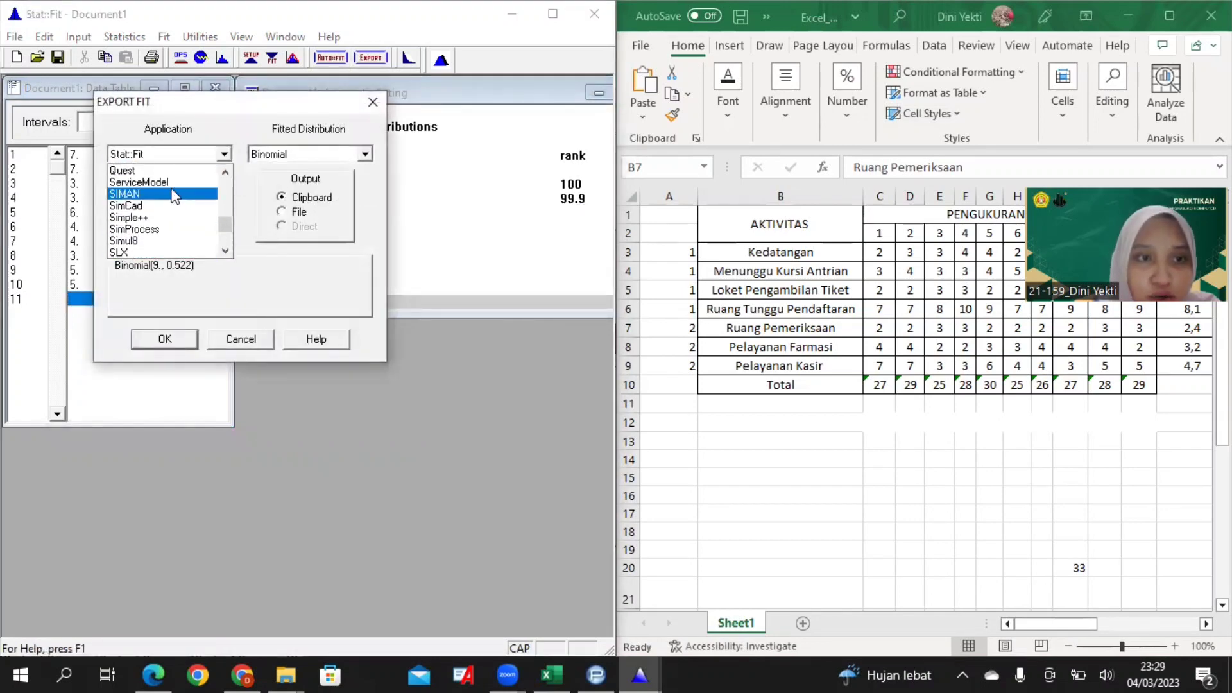
{"action": "scroll", "coordinate": [167, 215], "scroll_direction": "up", "scroll_amount": 2}
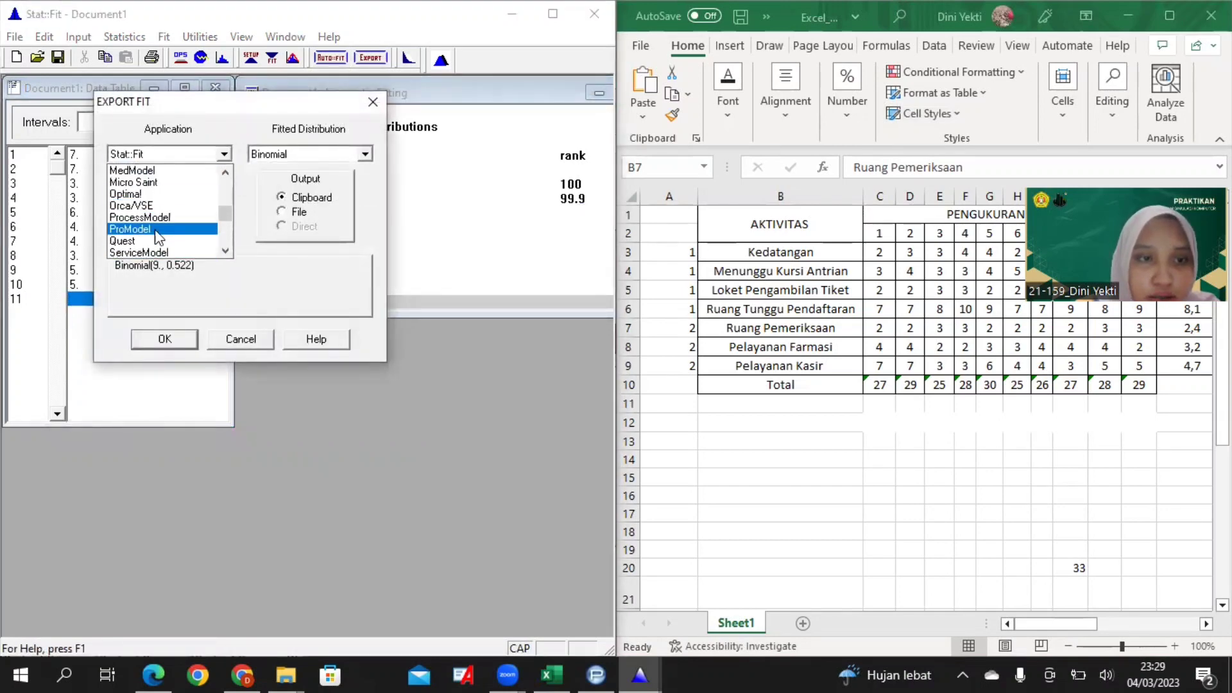
{"action": "left_click", "coordinate": [160, 230]}
{"action": "left_click", "coordinate": [179, 341]}
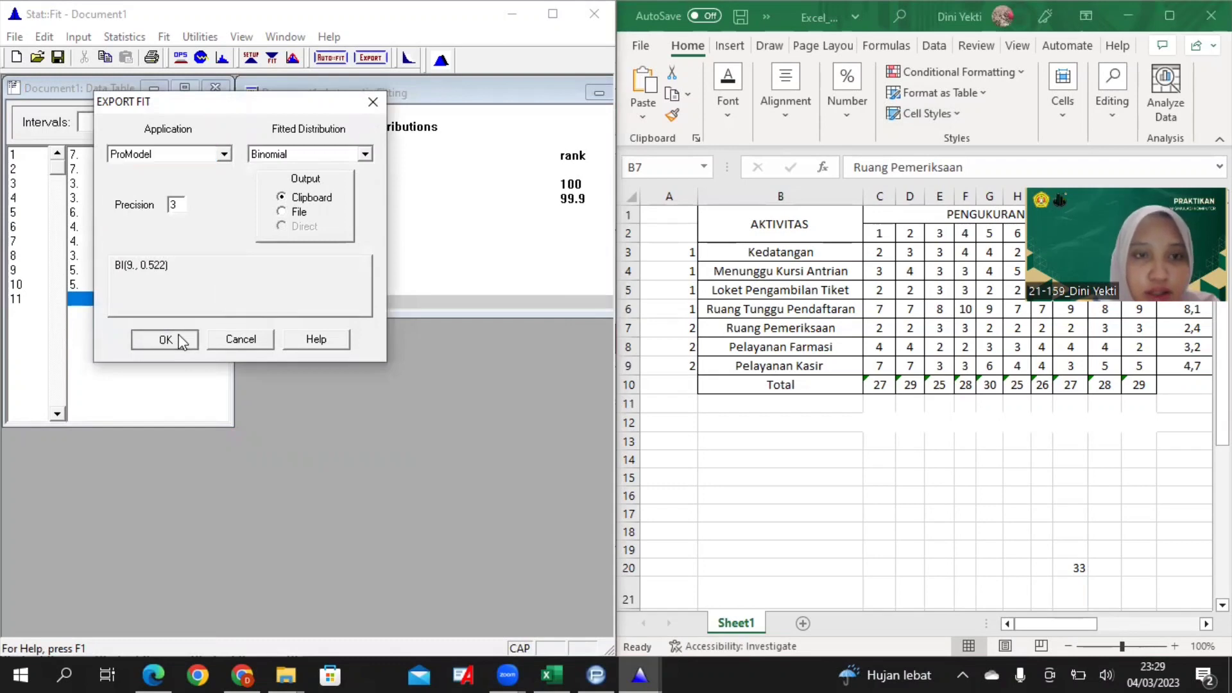
Close the automatic fitting results and set Stat::Fit and the Excel workbook aside to return to ProModel
{"action": "left_click", "coordinate": [553, 13]}
{"action": "left_click", "coordinate": [1163, 13]}
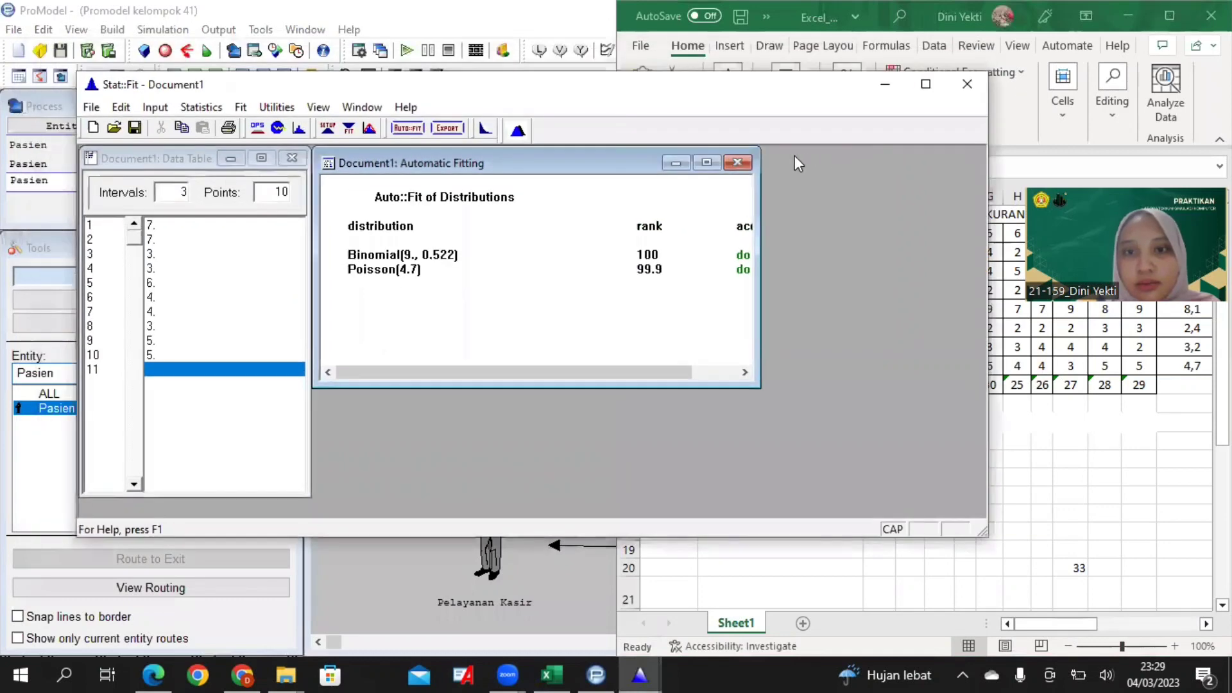
{"action": "left_click", "coordinate": [737, 163]}
{"action": "left_click", "coordinate": [884, 82]}
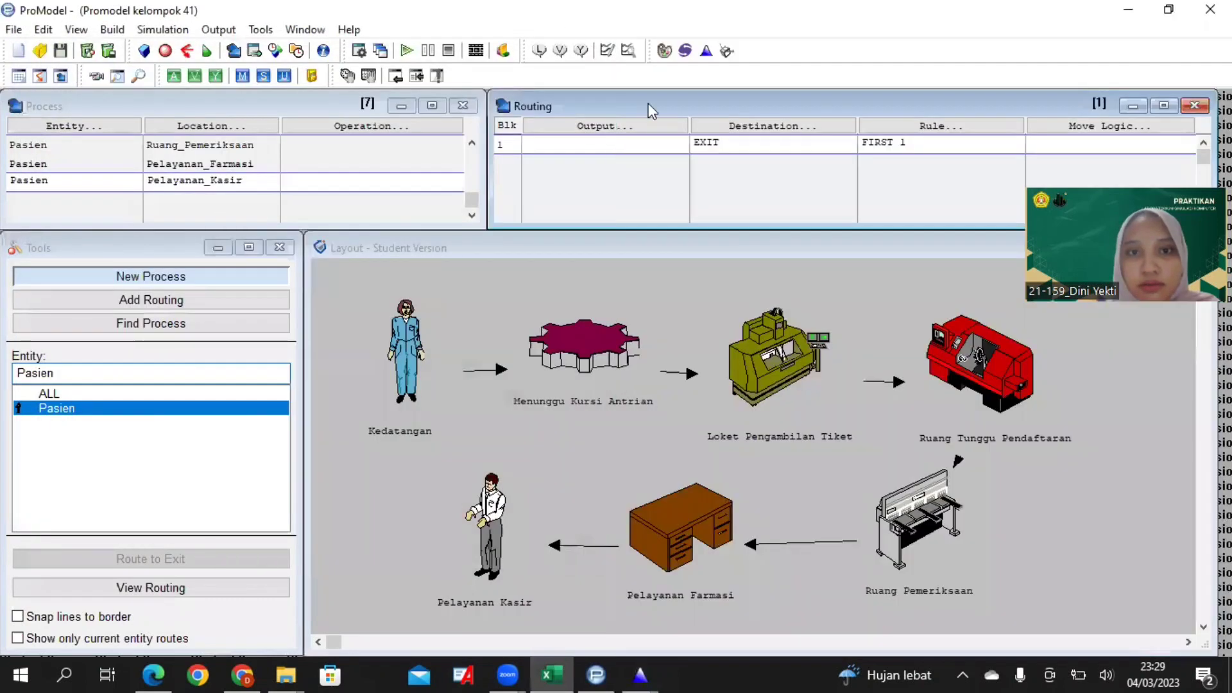
Set the move logic of the Pelayanan_Kasir routing to EXIT as MOVE FOR BI(9., 0.522) and close the processing editor
{"action": "left_click", "coordinate": [1110, 126]}
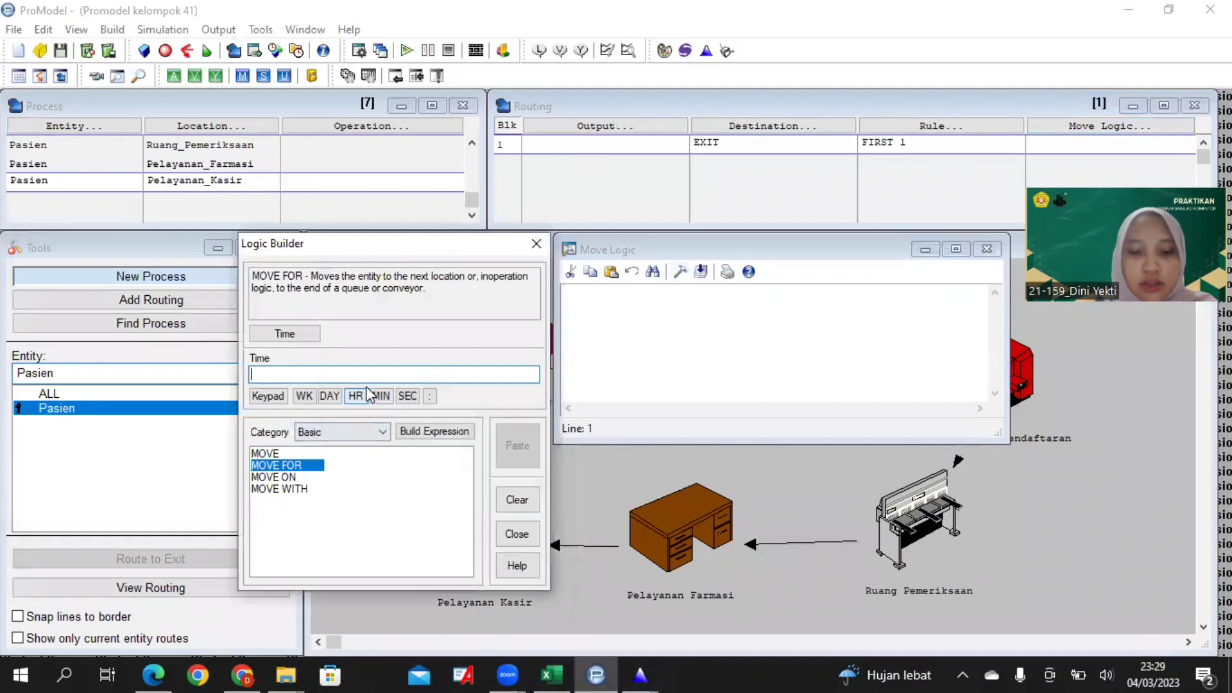
{"action": "type", "text": "BI(9., 0.522)"}
{"action": "left_click", "coordinate": [509, 449]}
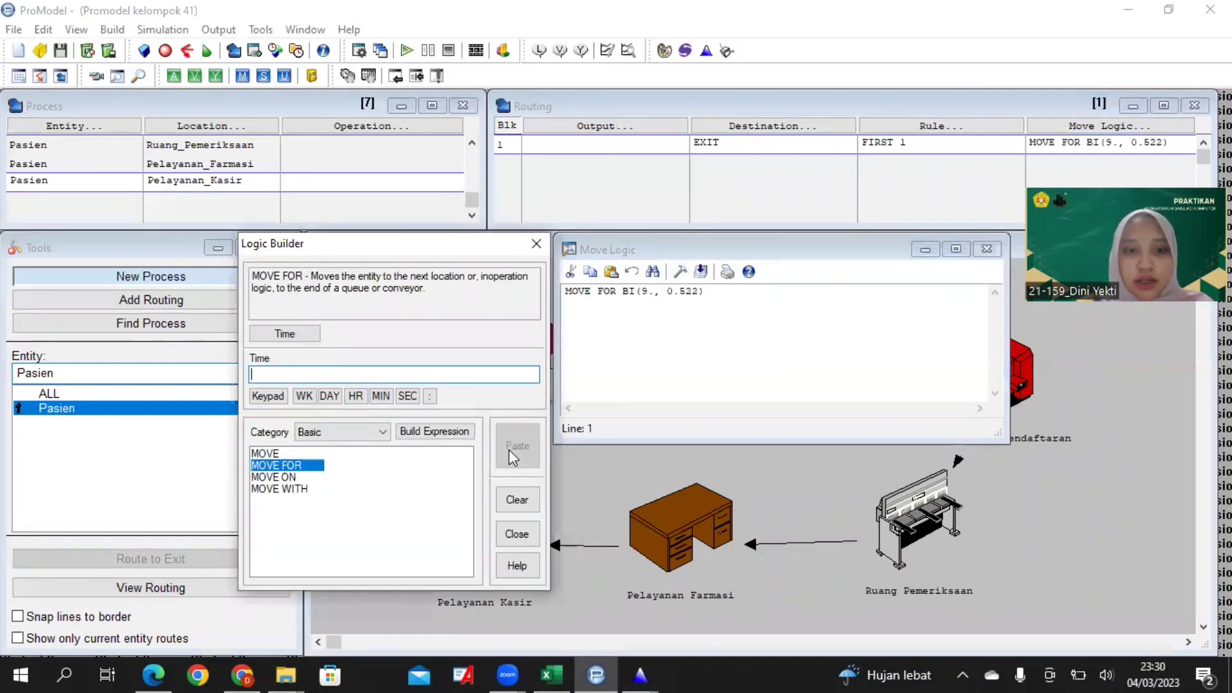
{"action": "left_click", "coordinate": [987, 248]}
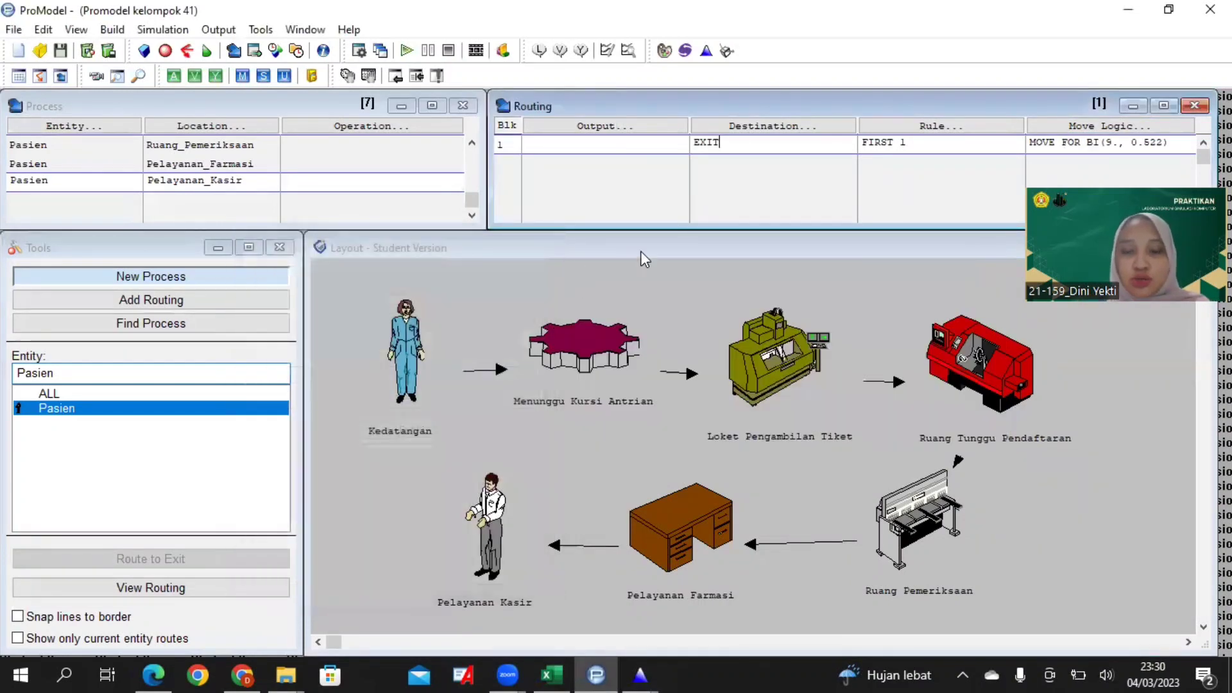
{"action": "left_click", "coordinate": [280, 247]}
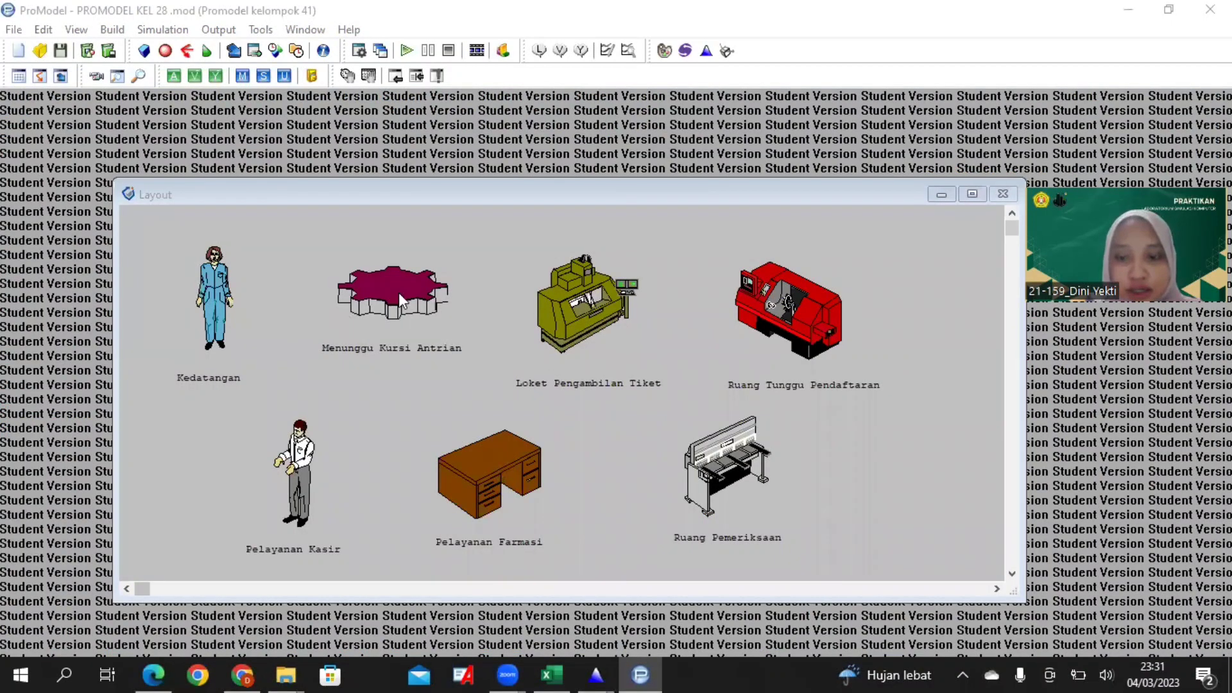
Configure the simulation options with a run time of 8 hours and 10 replications
{"action": "left_click", "coordinate": [162, 30]}
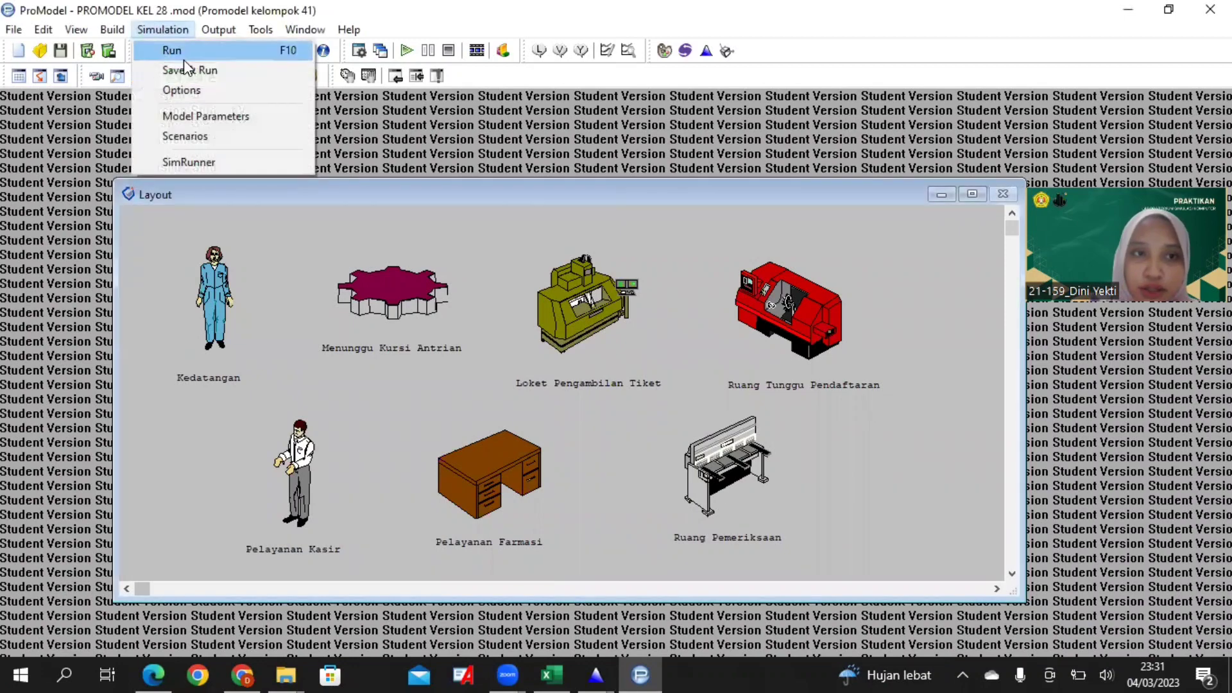
{"action": "left_click", "coordinate": [183, 89]}
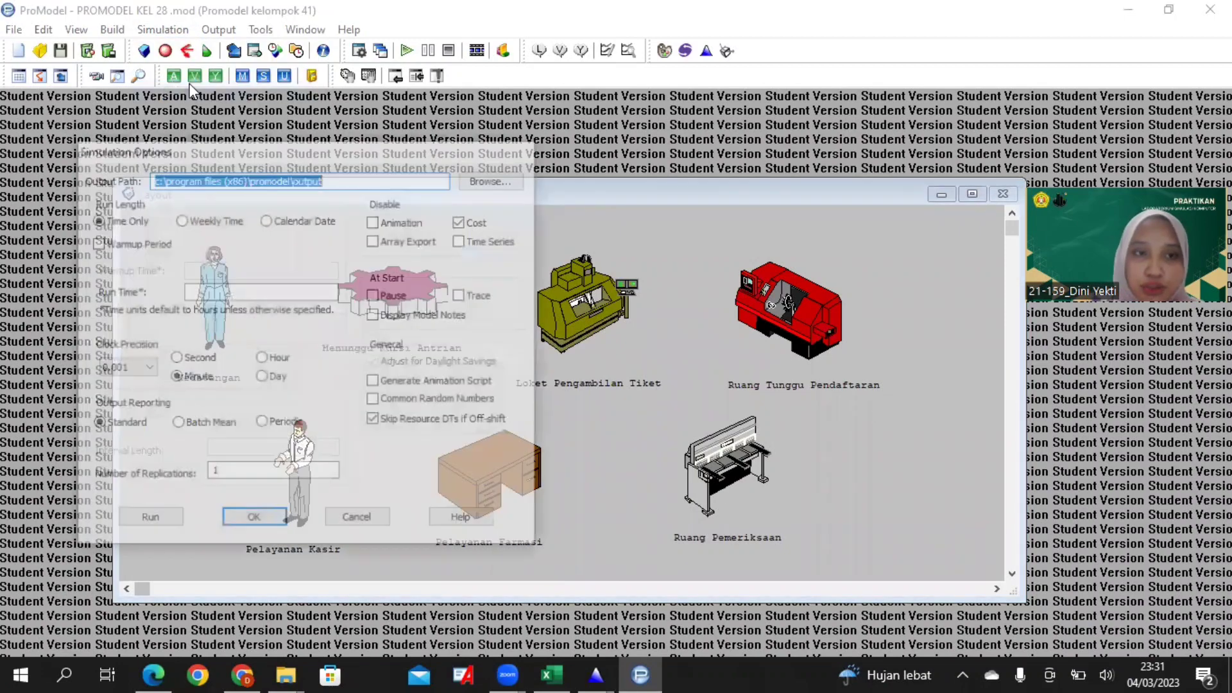
{"action": "left_click", "coordinate": [301, 289]}
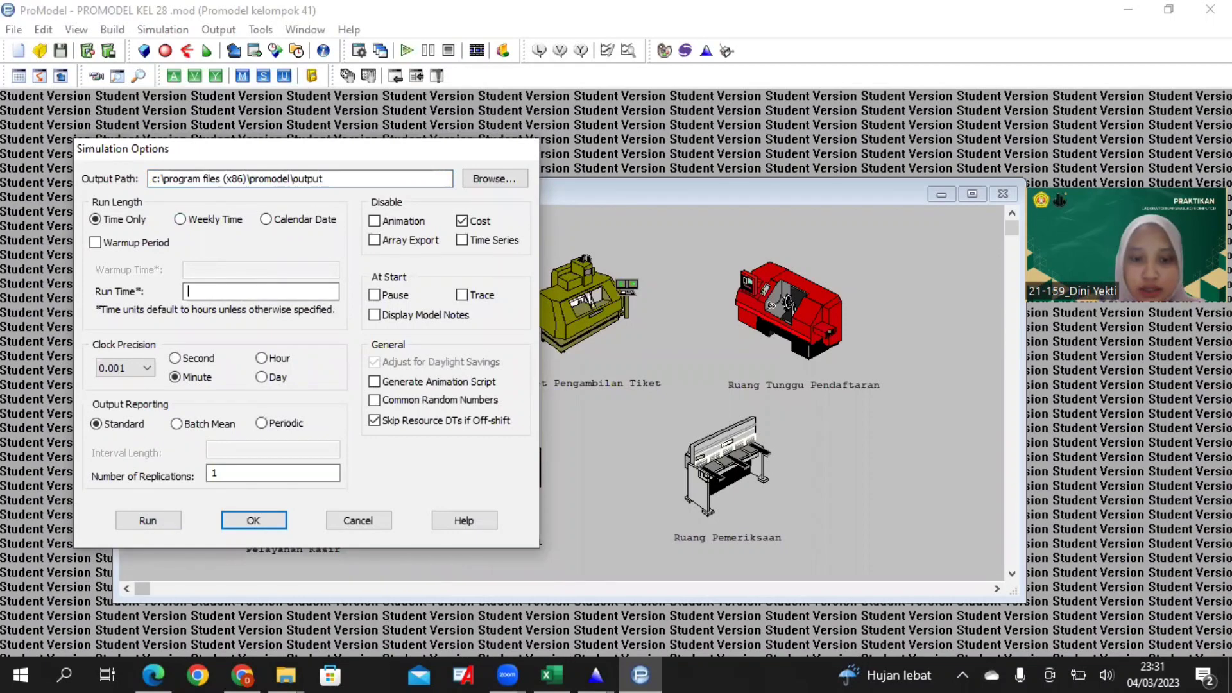
{"action": "left_click", "coordinate": [233, 473]}
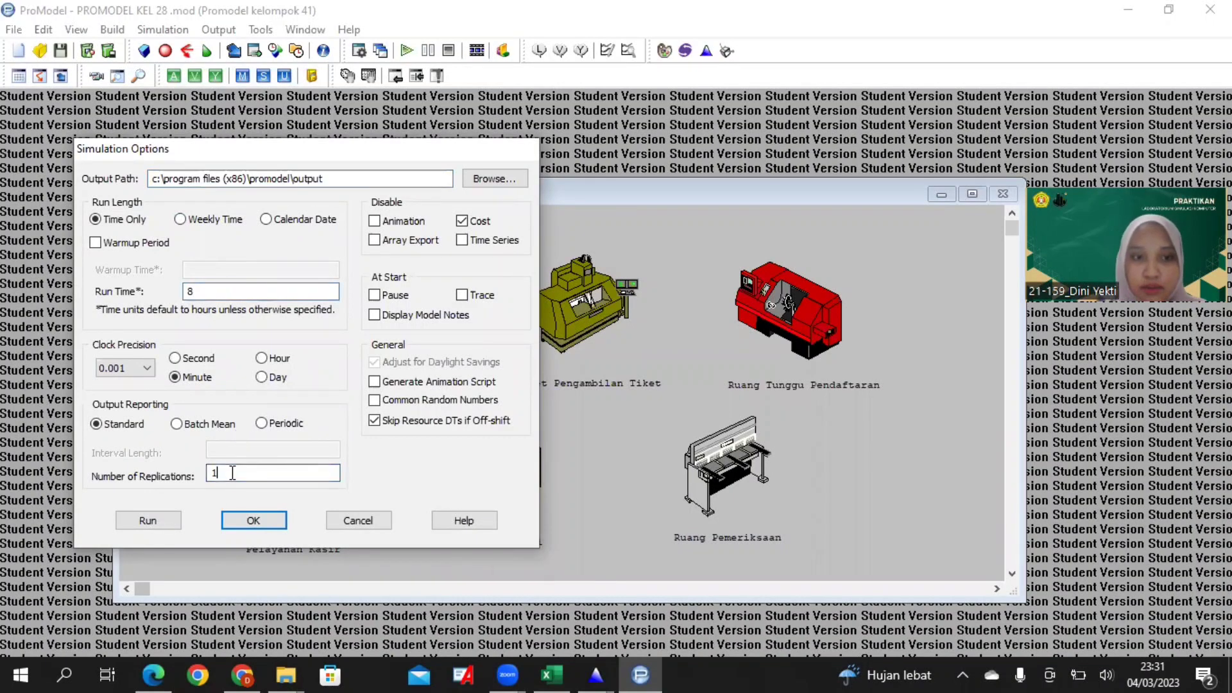
{"action": "type", "text": "0"}
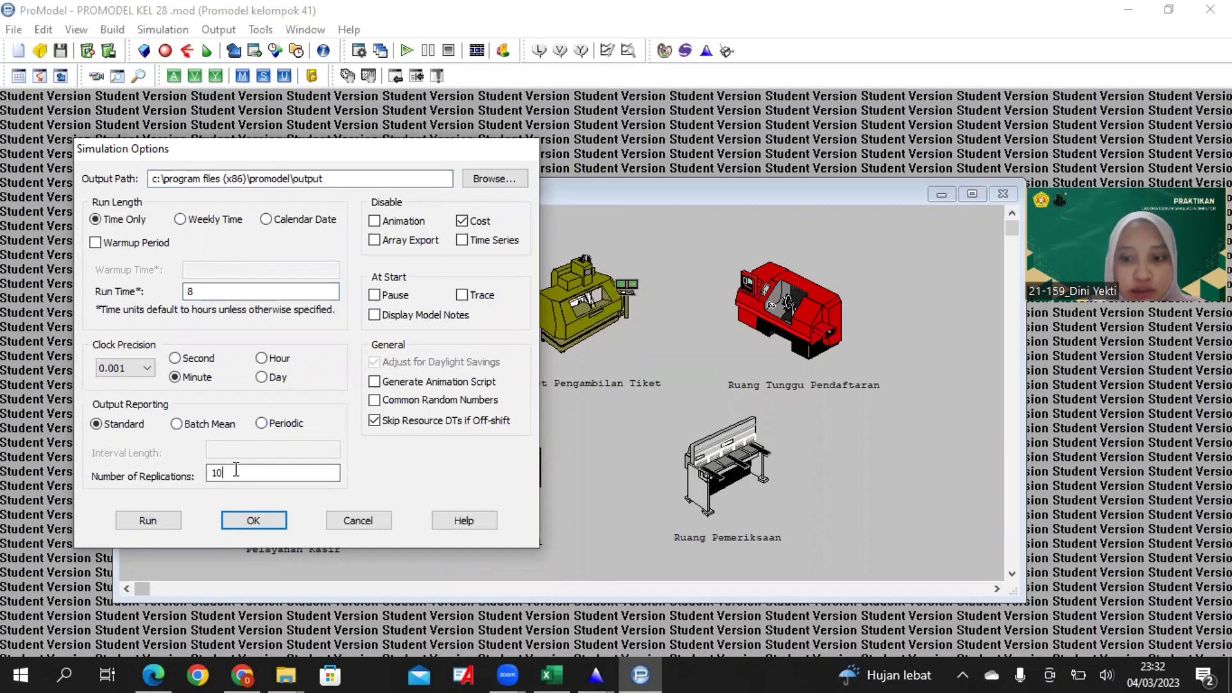
{"action": "left_click", "coordinate": [232, 522]}
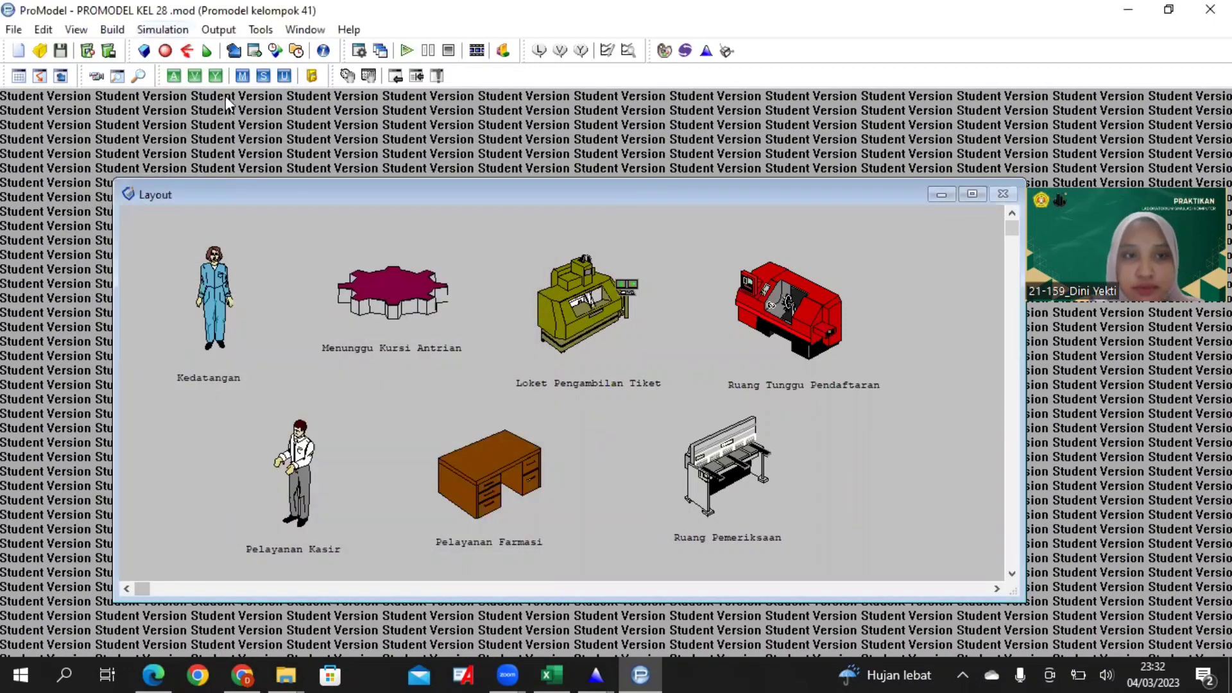
Run the simulation at maximum animation speed through all 10 replications
{"action": "left_click", "coordinate": [169, 29]}
{"action": "left_click", "coordinate": [183, 53]}
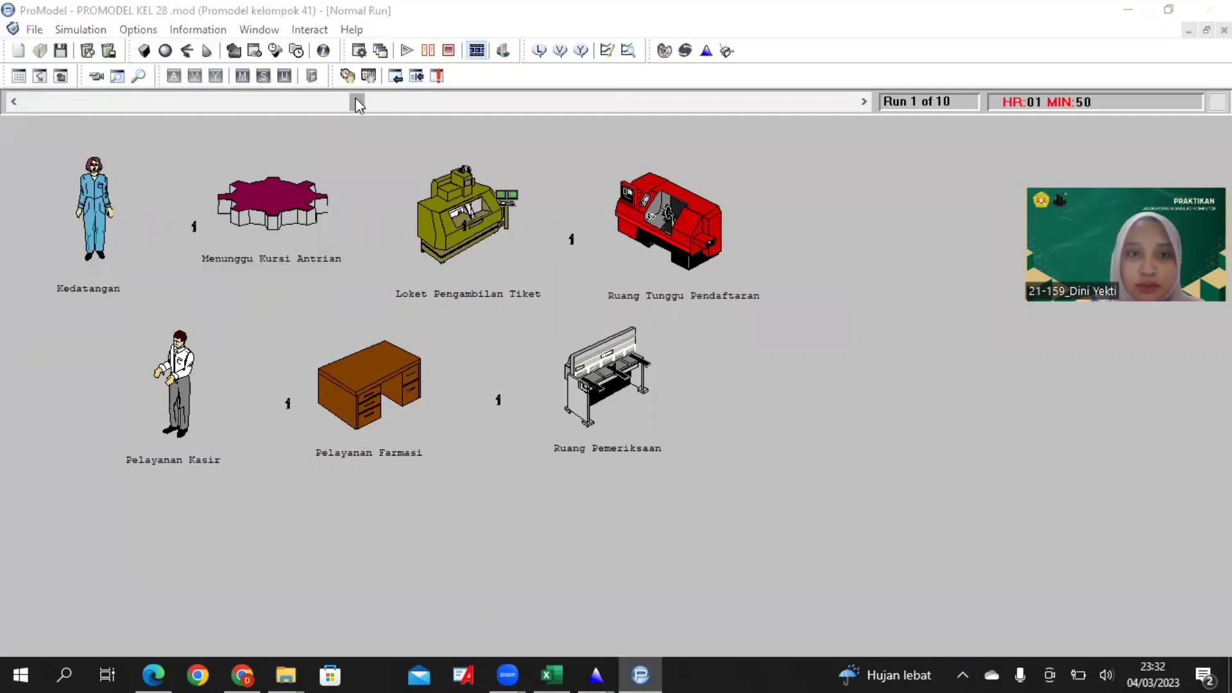
{"action": "left_click_drag", "start_coordinate": [357, 101], "coordinate": [867, 110]}
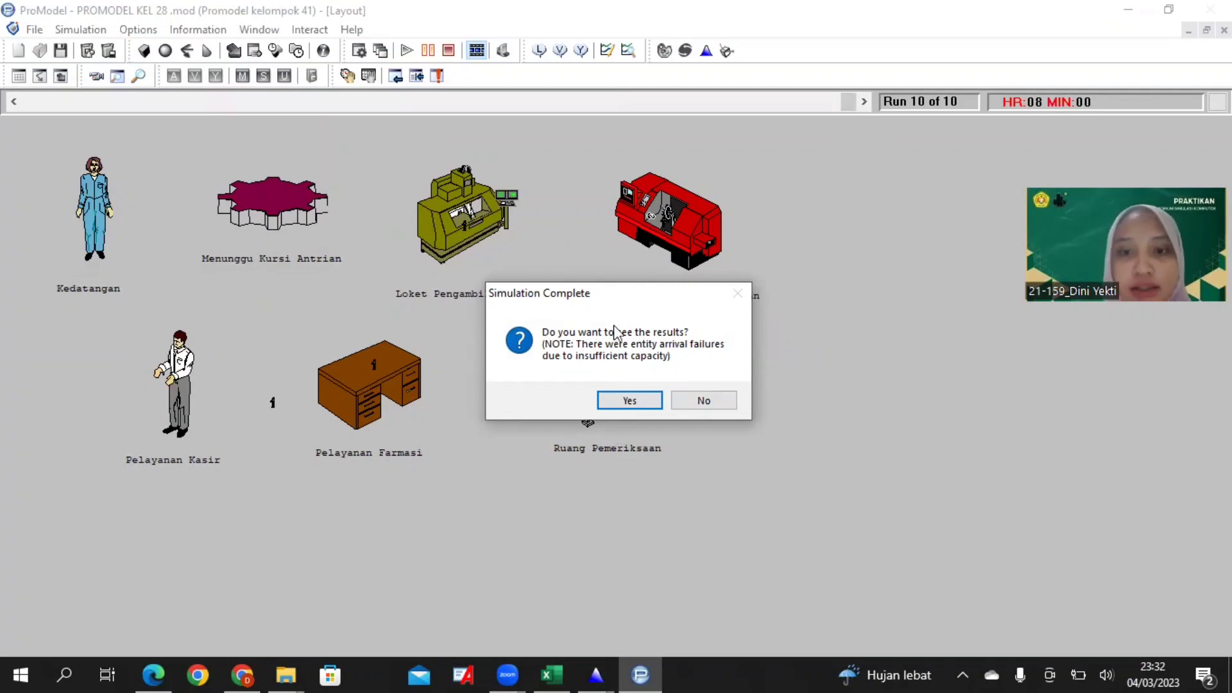
Open the Normal Run results for all replications in the Output Viewer and show the entity activity report
{"action": "left_click", "coordinate": [639, 399]}
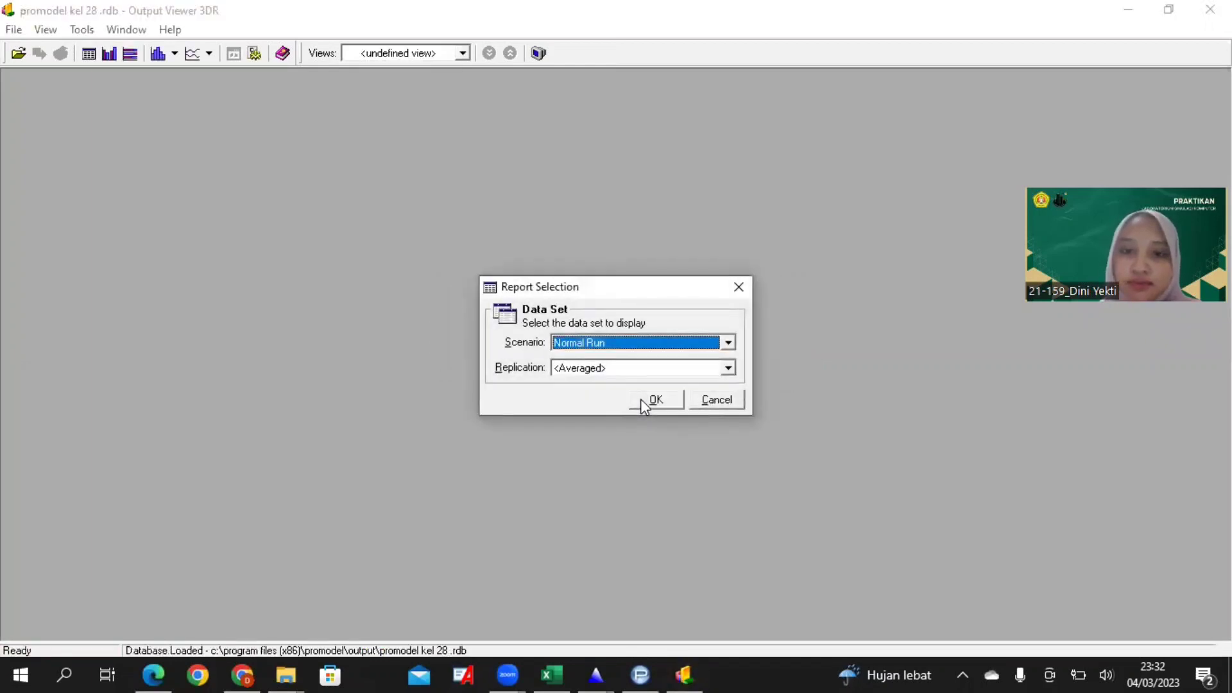
{"action": "left_click", "coordinate": [728, 368]}
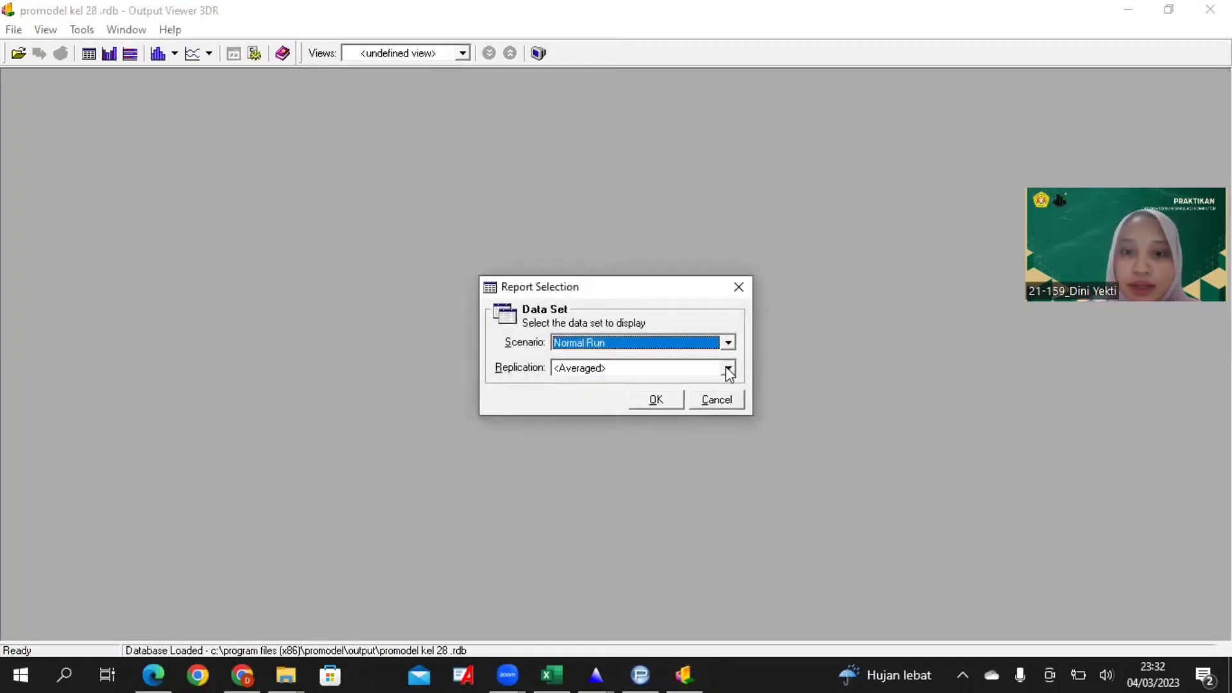
{"action": "left_click", "coordinate": [699, 397]}
{"action": "left_click", "coordinate": [671, 401]}
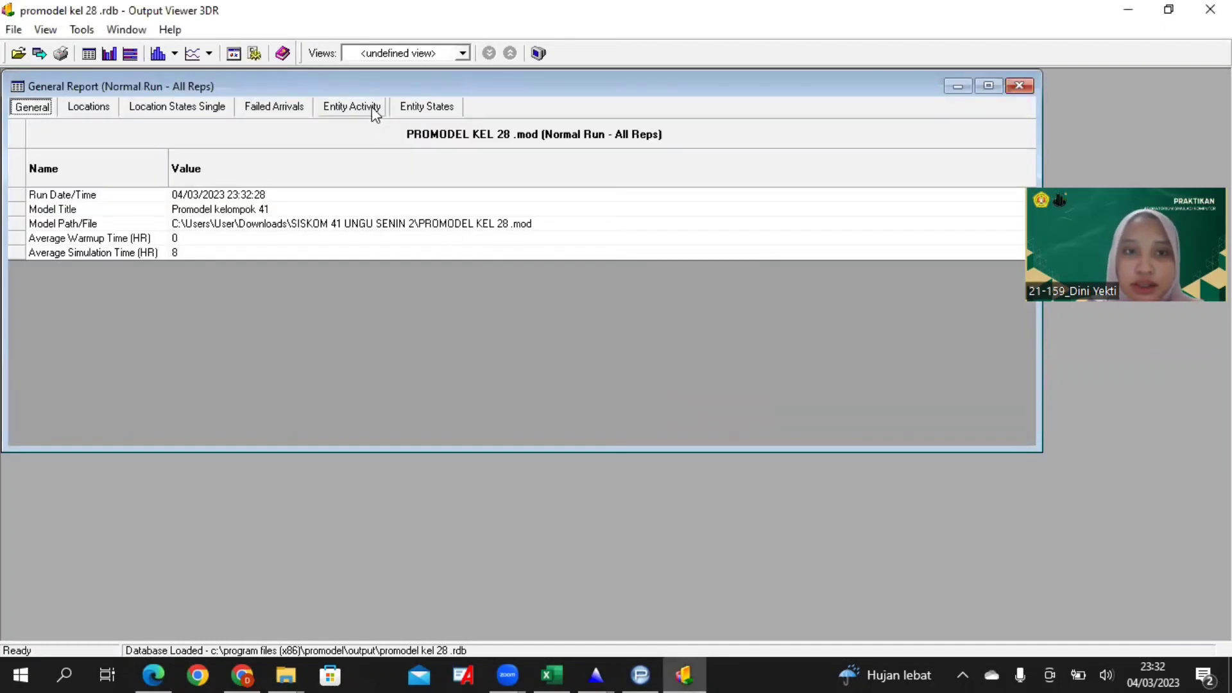
{"action": "left_click", "coordinate": [372, 106]}
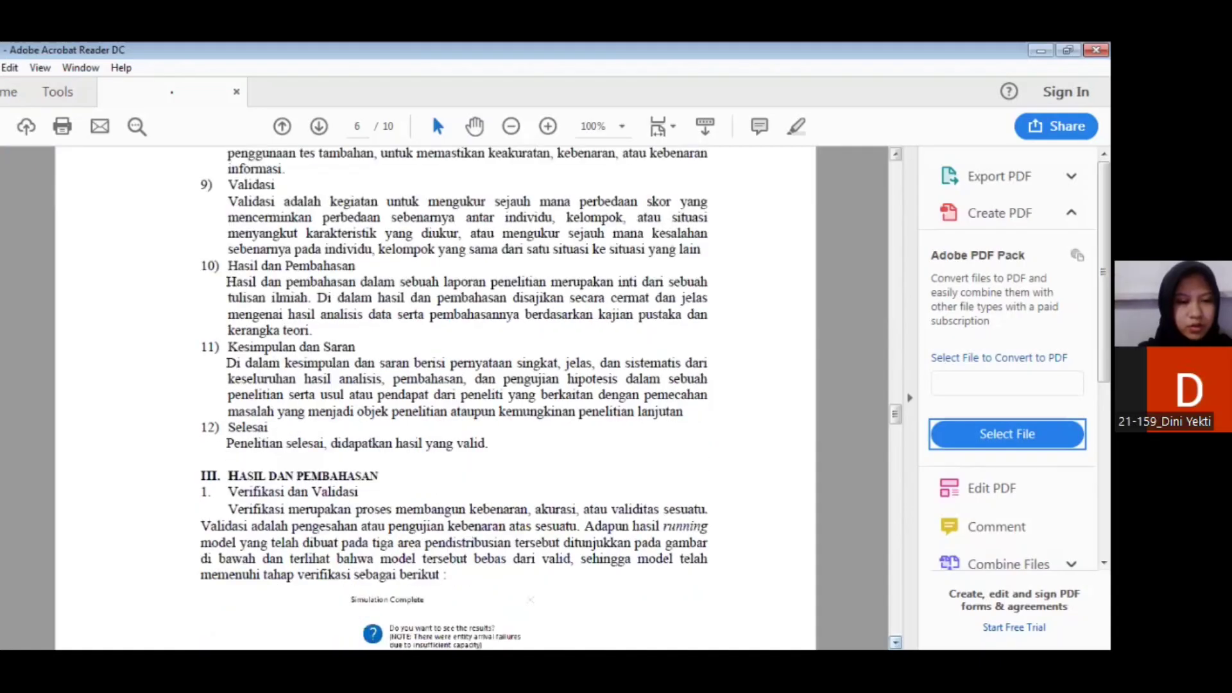
In the PDF report, examine the model verification result and the Table 3.1 replication times with their mean, standard deviation and variance
{"action": "scroll", "coordinate": [449, 398], "scroll_direction": "down", "scroll_amount": 3}
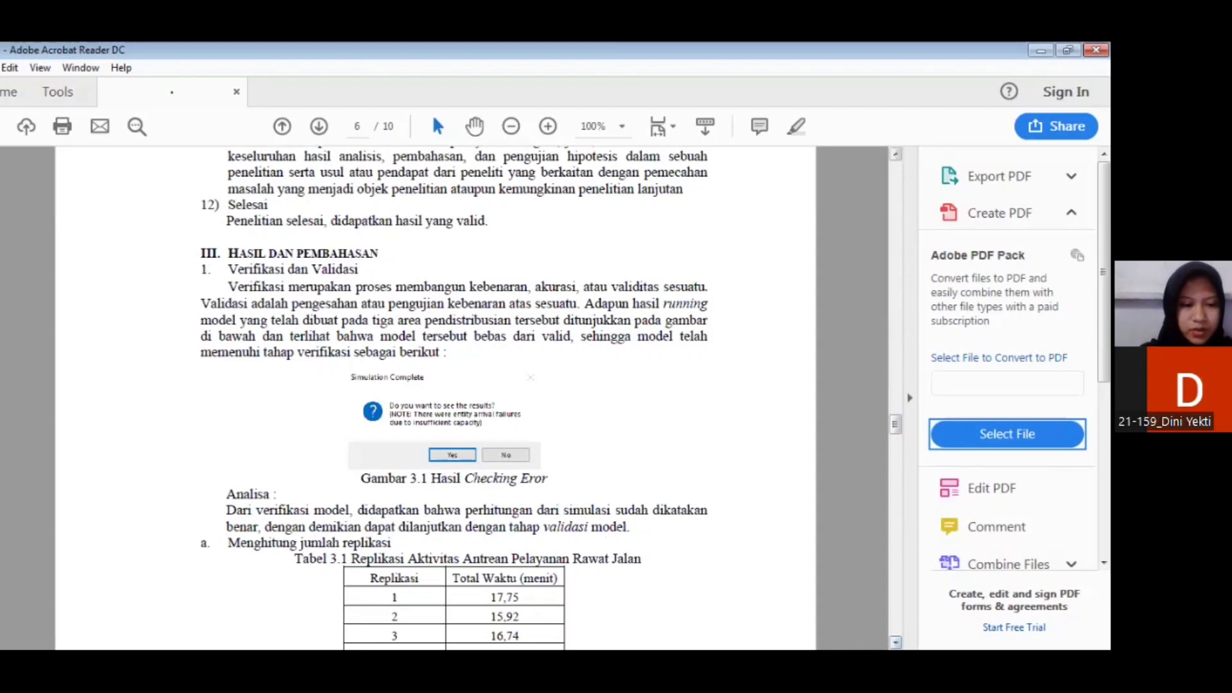
{"action": "scroll", "coordinate": [449, 398], "scroll_direction": "down", "scroll_amount": 2}
{"action": "scroll", "coordinate": [653, 507], "scroll_direction": "down", "scroll_amount": 2}
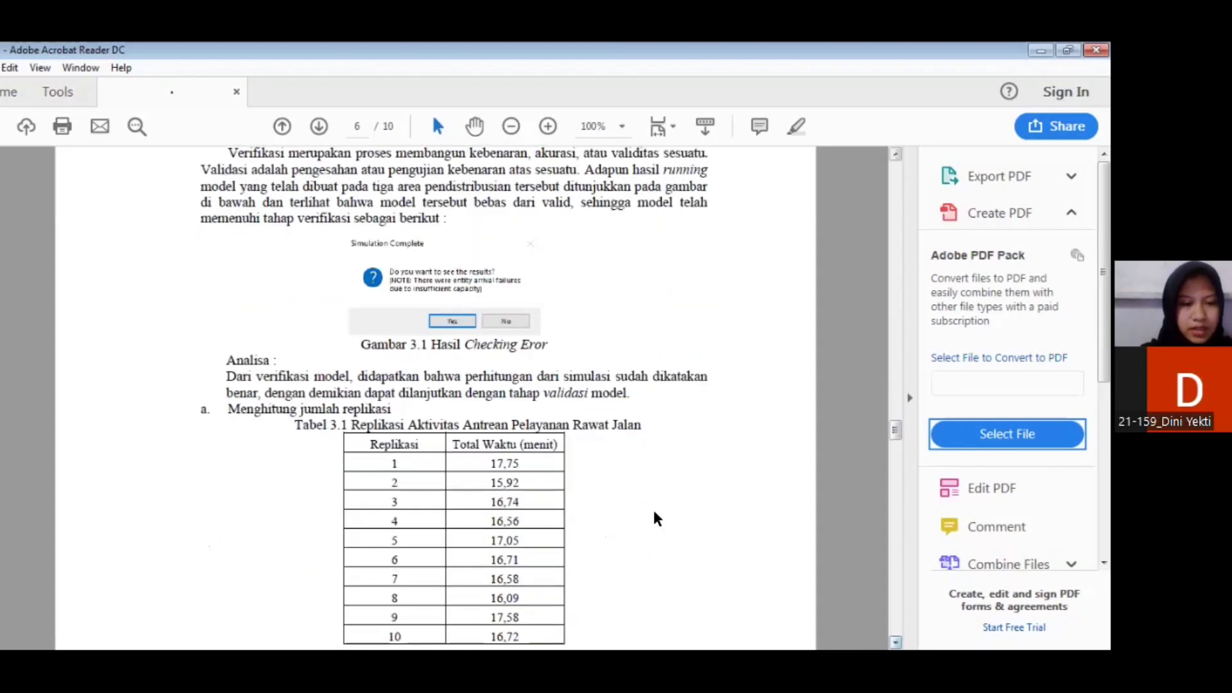
{"action": "scroll", "coordinate": [653, 507], "scroll_direction": "down", "scroll_amount": 2}
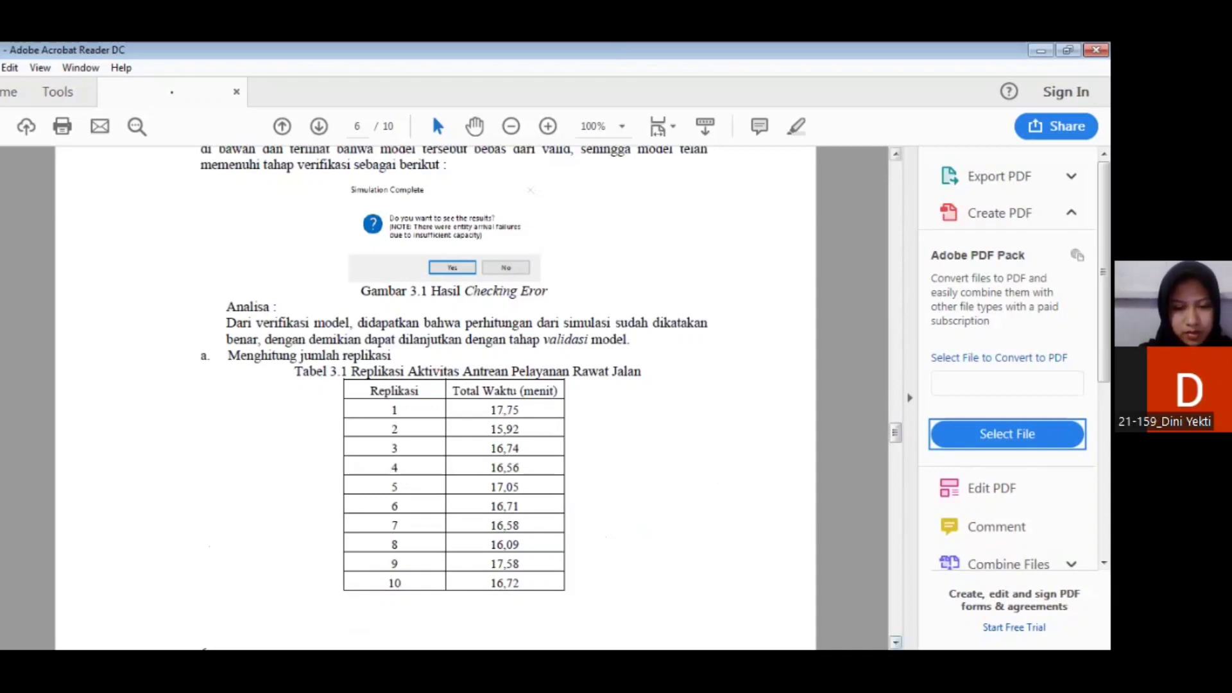
{"action": "scroll", "coordinate": [450, 385], "scroll_direction": "down", "scroll_amount": 1}
{"action": "scroll", "coordinate": [673, 407], "scroll_direction": "down", "scroll_amount": 5}
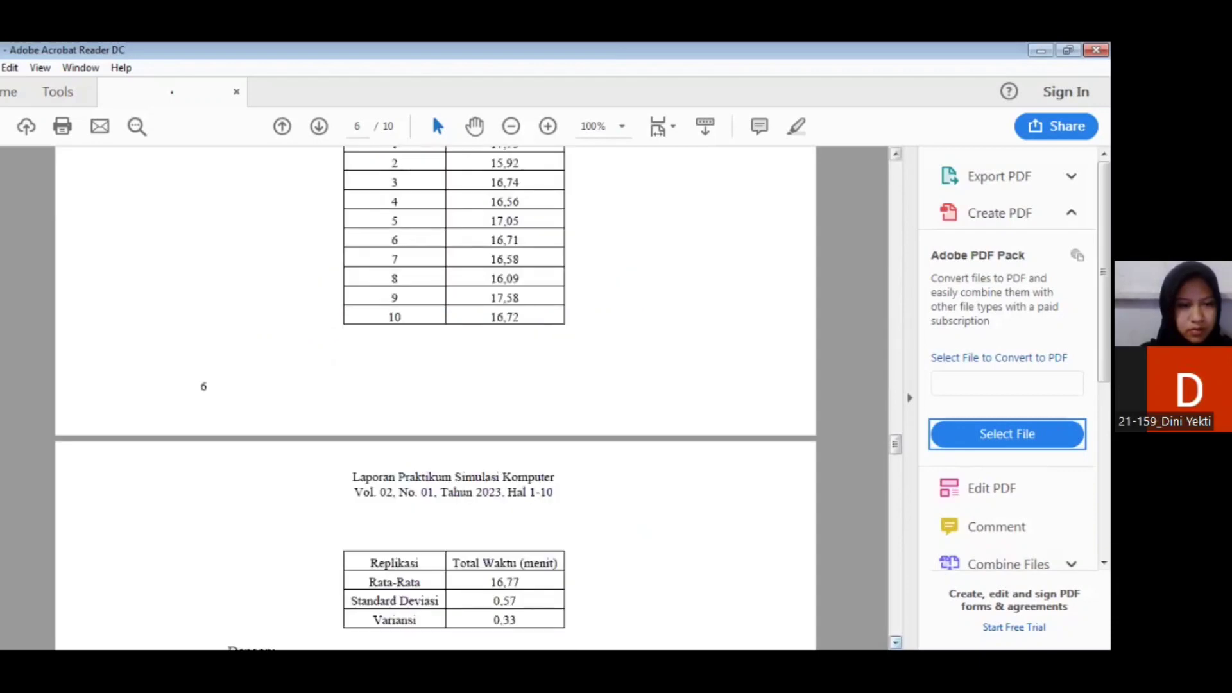
{"action": "scroll", "coordinate": [673, 407], "scroll_direction": "down", "scroll_amount": 5}
{"action": "scroll", "coordinate": [673, 407], "scroll_direction": "down", "scroll_amount": 1}
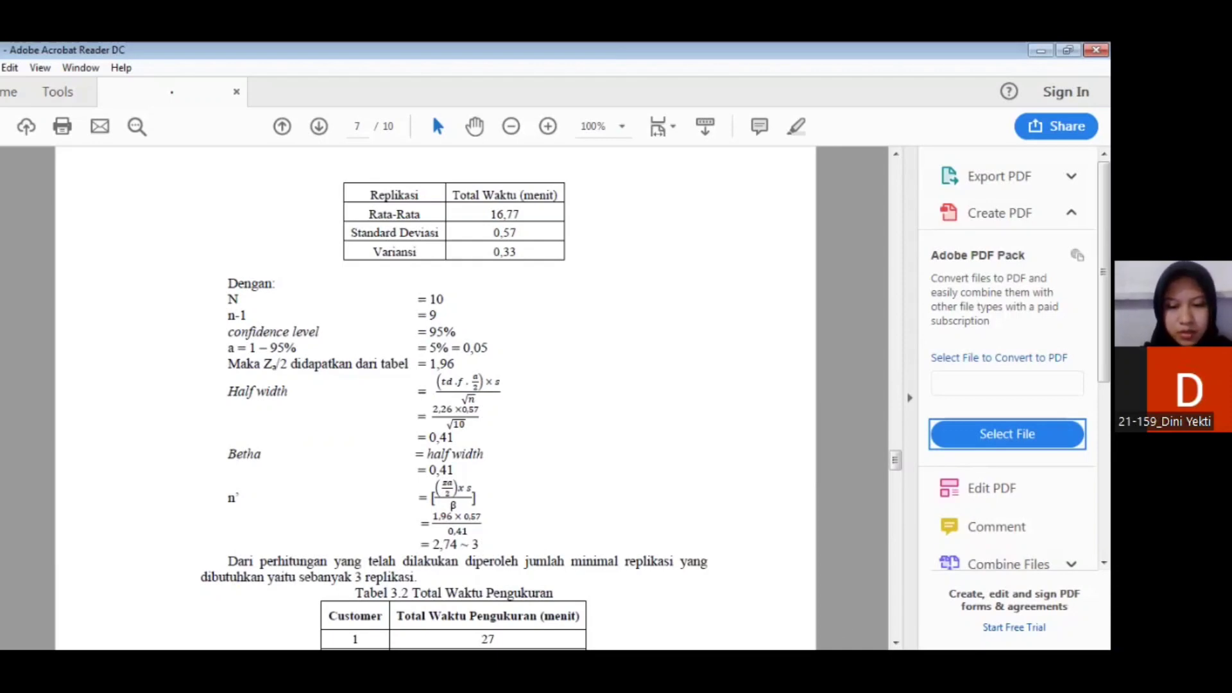
Examine the minimum replication calculation, Tables 3.2 and 3.3, and the Welch Confidence Interval hypotheses in the report
{"action": "scroll", "coordinate": [437, 398], "scroll_direction": "down", "scroll_amount": 2}
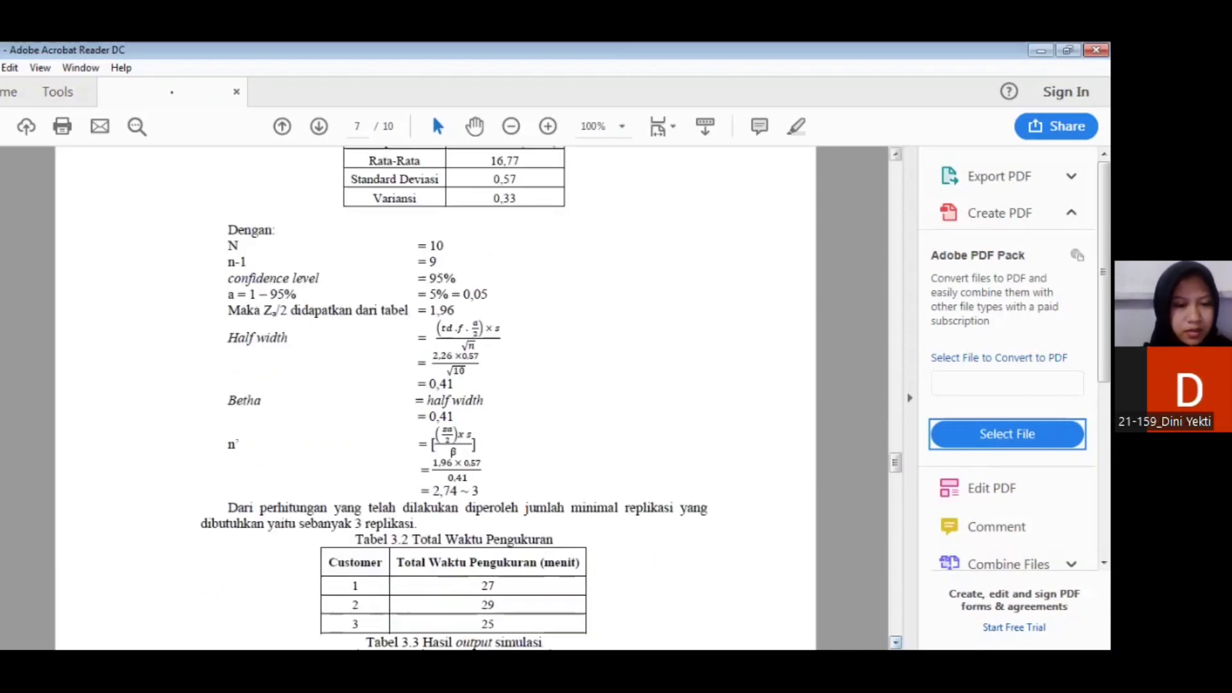
{"action": "scroll", "coordinate": [437, 398], "scroll_direction": "down", "scroll_amount": 2}
{"action": "scroll", "coordinate": [706, 423], "scroll_direction": "down", "scroll_amount": 2}
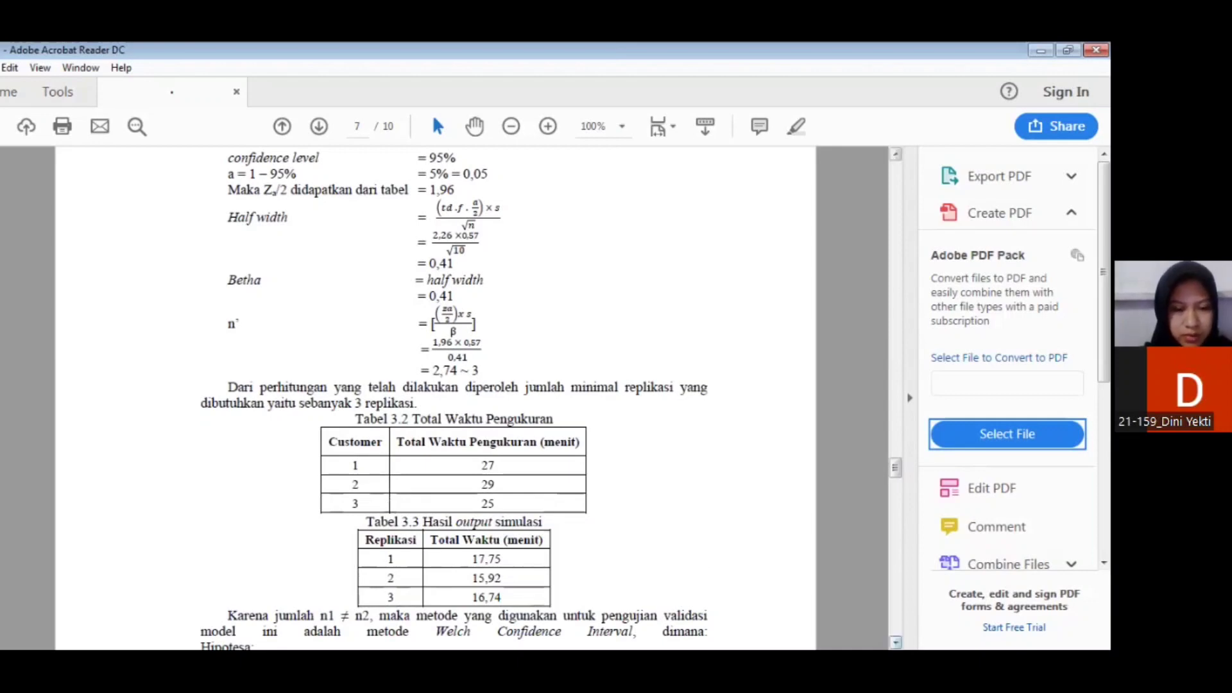
{"action": "scroll", "coordinate": [558, 440], "scroll_direction": "down", "scroll_amount": 1}
{"action": "scroll", "coordinate": [559, 440], "scroll_direction": "down", "scroll_amount": 1}
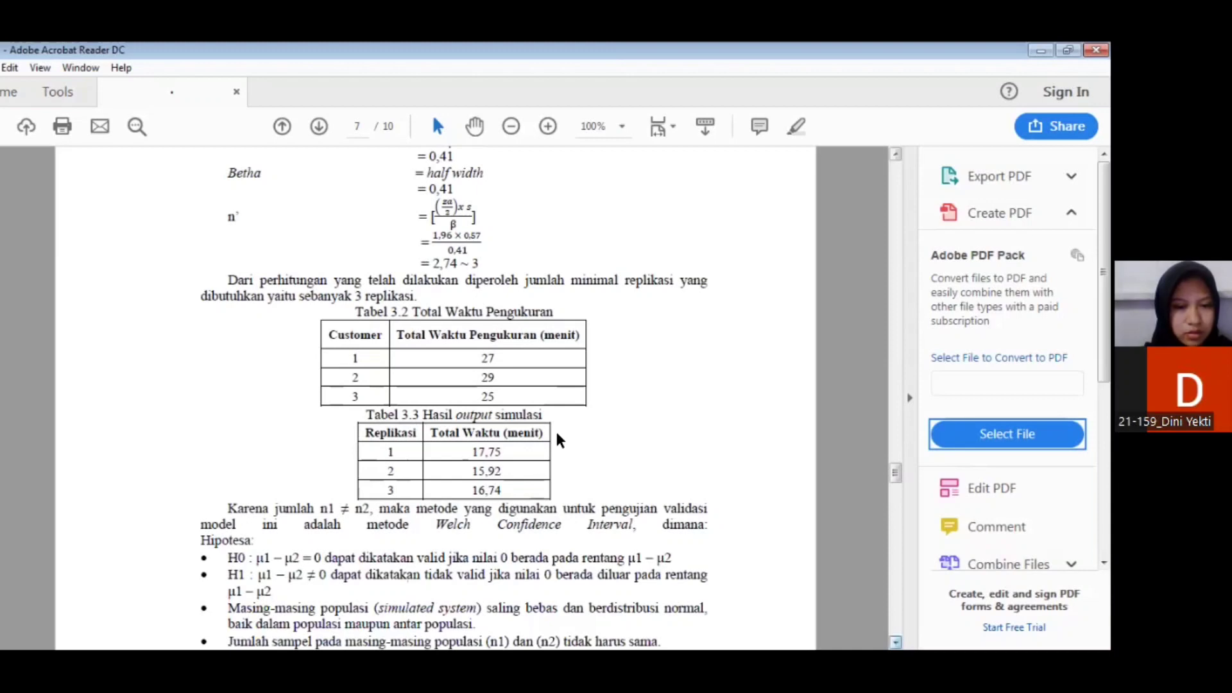
{"action": "scroll", "coordinate": [558, 440], "scroll_direction": "down", "scroll_amount": 1}
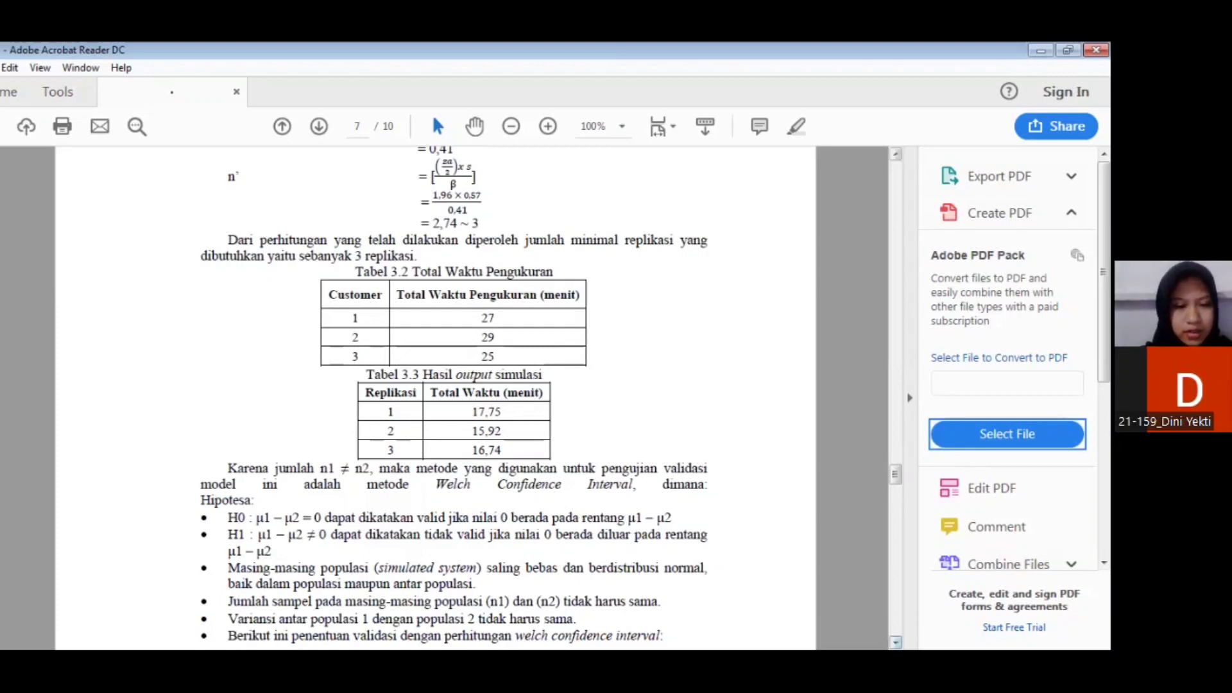
{"action": "scroll", "coordinate": [450, 398], "scroll_direction": "down", "scroll_amount": 1}
{"action": "scroll", "coordinate": [665, 357], "scroll_direction": "down", "scroll_amount": 2}
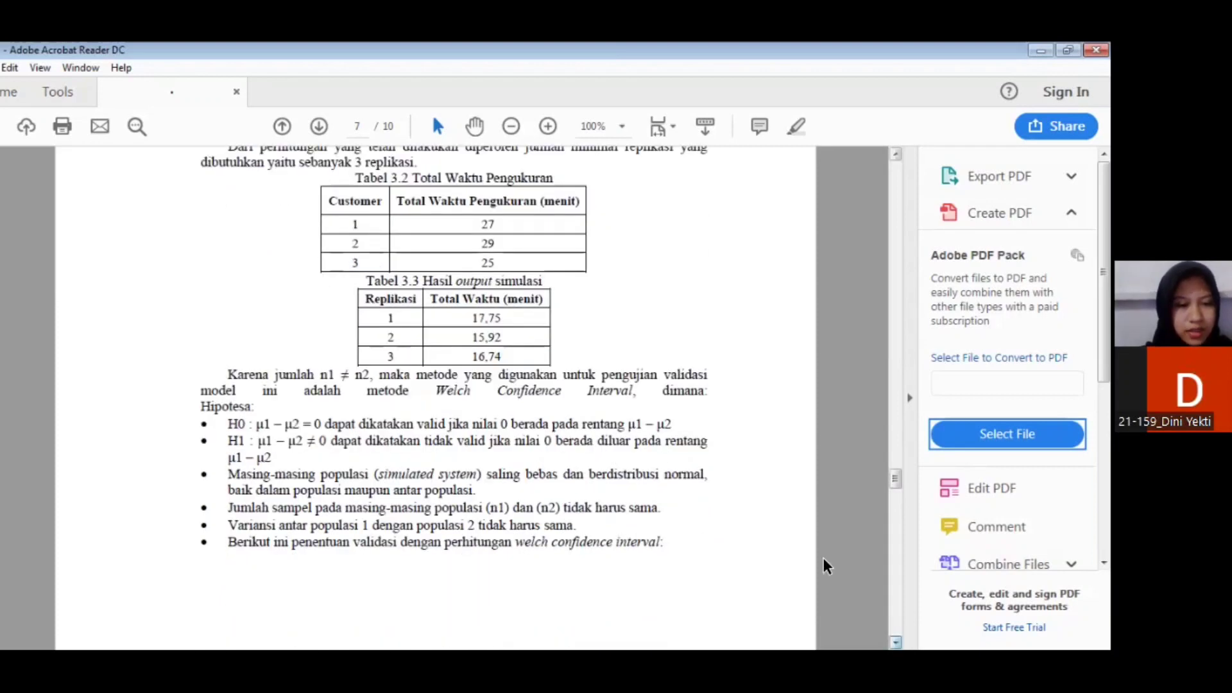
{"action": "scroll", "coordinate": [665, 357], "scroll_direction": "down", "scroll_amount": 1}
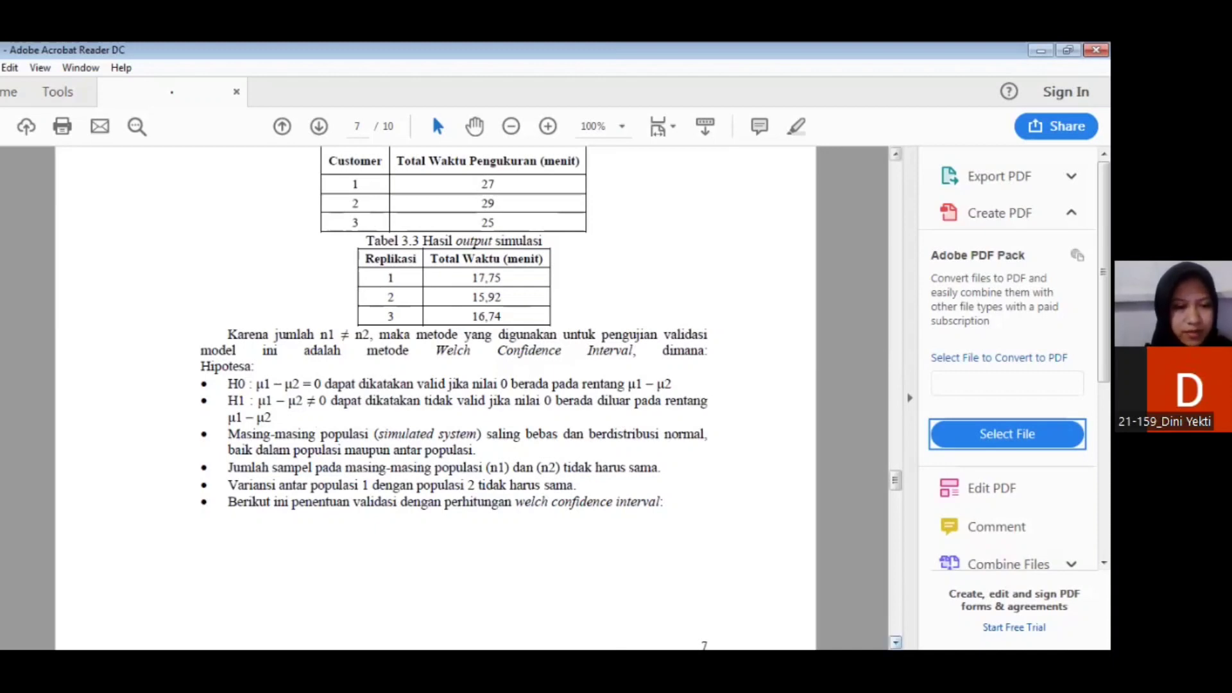
{"action": "scroll", "coordinate": [449, 398], "scroll_direction": "down", "scroll_amount": 1}
{"action": "scroll", "coordinate": [449, 398], "scroll_direction": "down", "scroll_amount": 1}
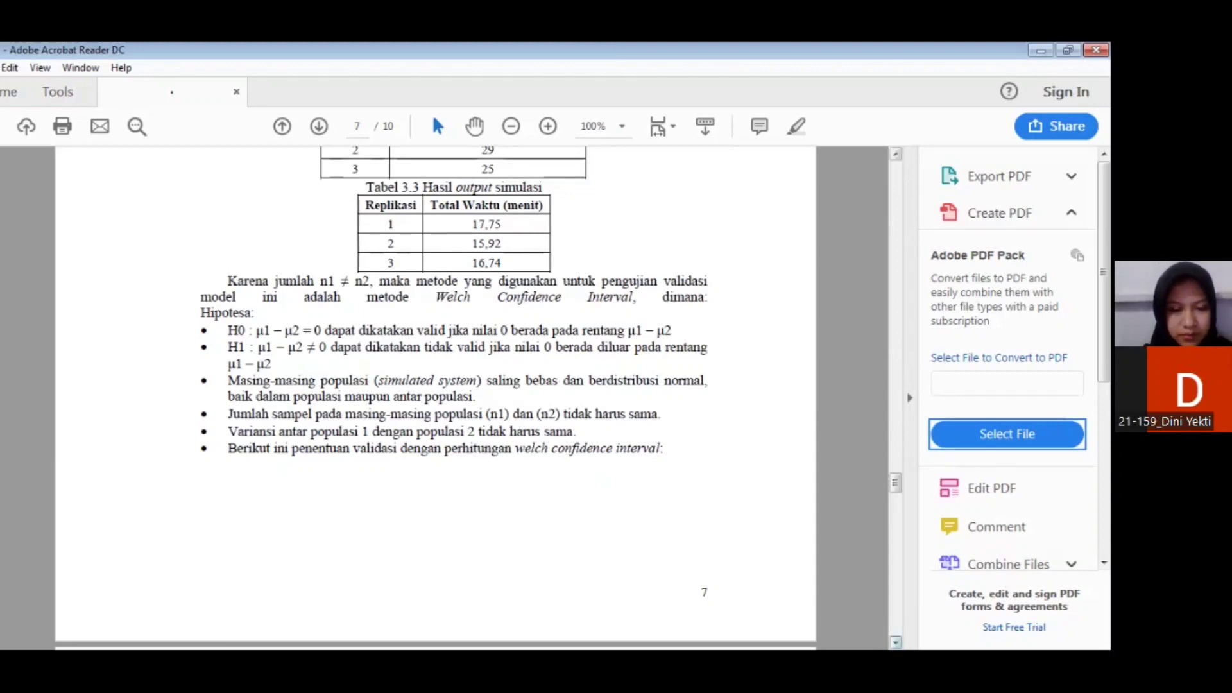
Examine Table 3.4 comparing real system and ProModel times, the Welch degrees of freedom, half-width and confidence interval calculations, and their analysis
{"action": "scroll", "coordinate": [437, 385], "scroll_direction": "down", "scroll_amount": 3}
{"action": "scroll", "coordinate": [436, 398], "scroll_direction": "down", "scroll_amount": 4}
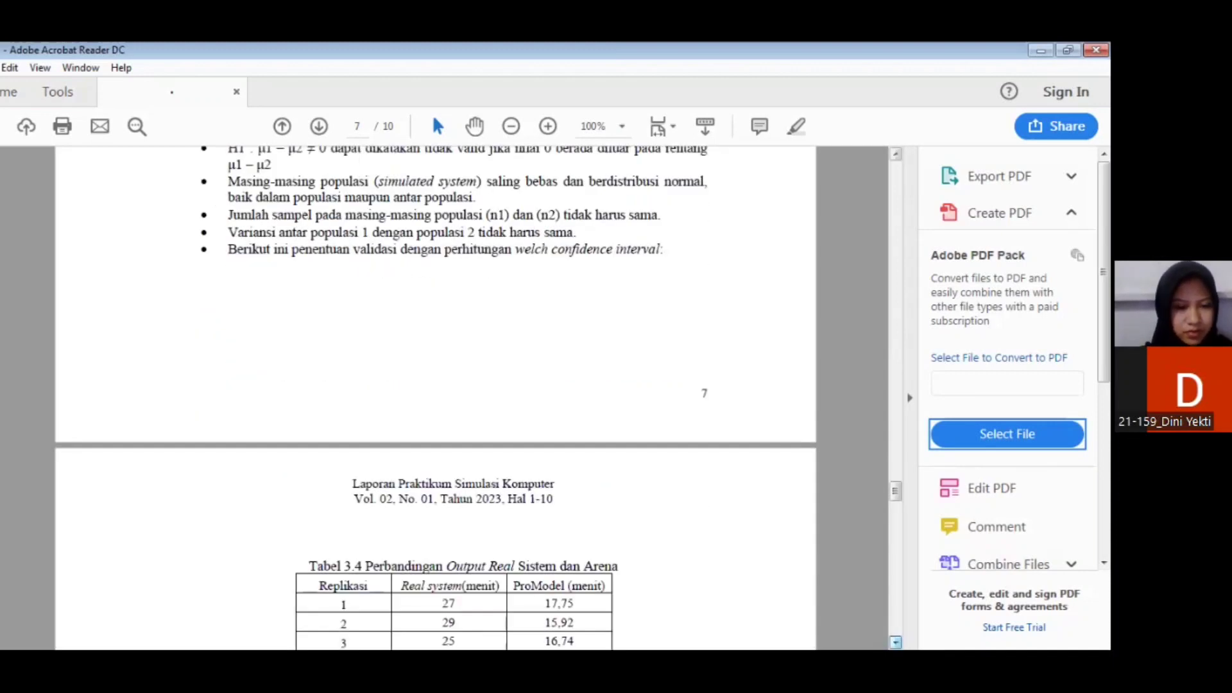
{"action": "scroll", "coordinate": [711, 454], "scroll_direction": "down", "scroll_amount": 10}
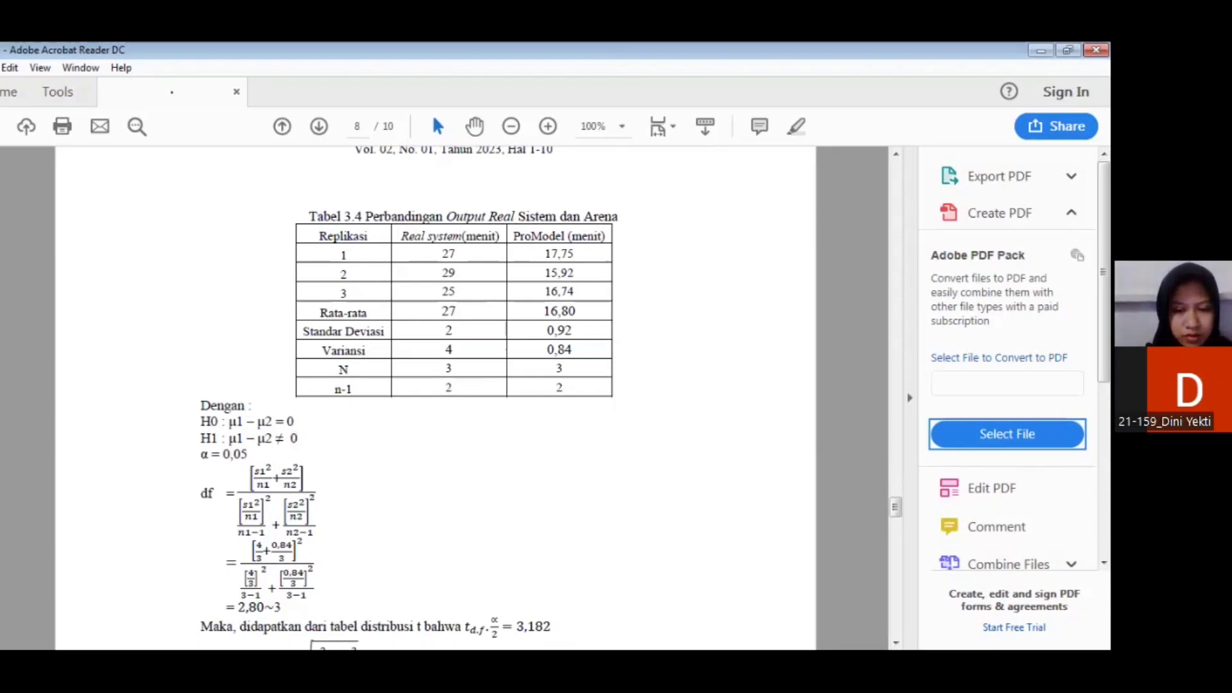
{"action": "scroll", "coordinate": [435, 398], "scroll_direction": "down", "scroll_amount": 2}
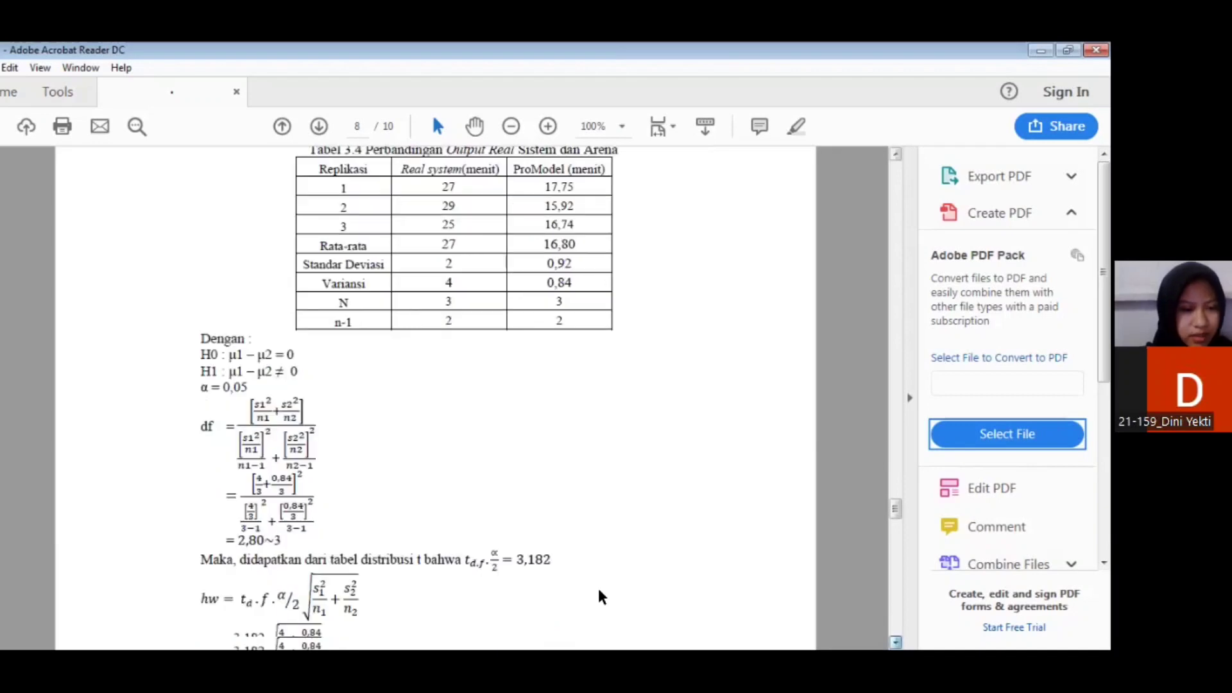
{"action": "scroll", "coordinate": [598, 588], "scroll_direction": "down", "scroll_amount": 2}
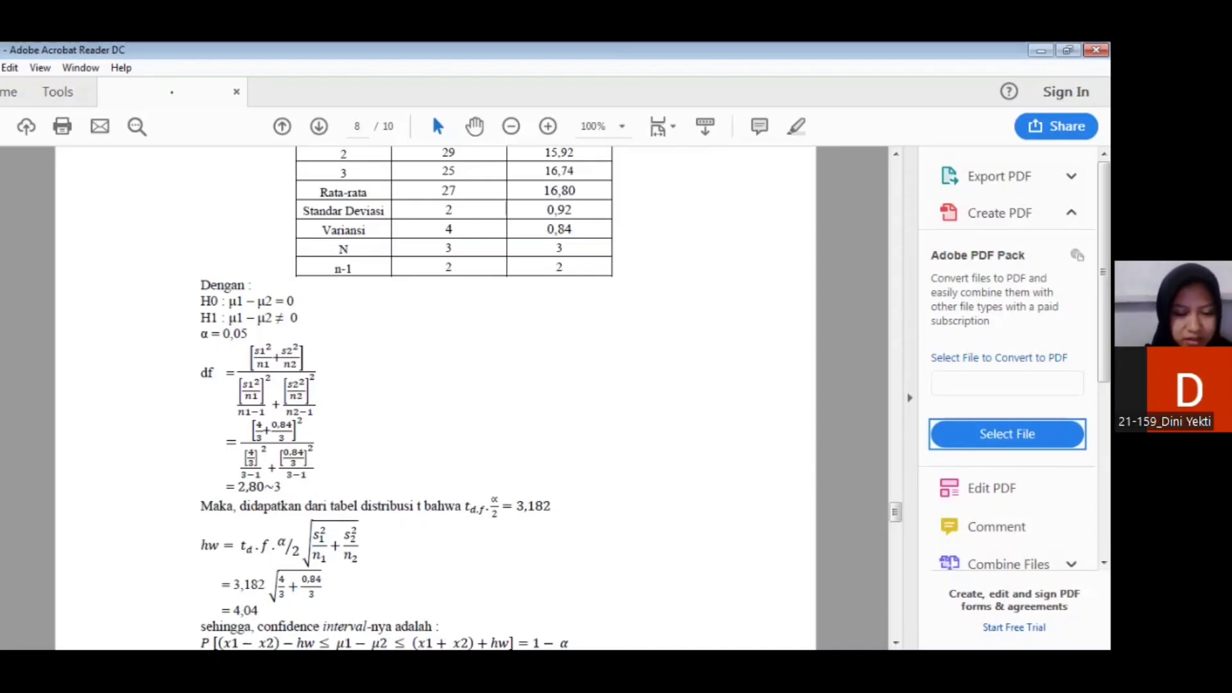
{"action": "scroll", "coordinate": [552, 398], "scroll_direction": "down", "scroll_amount": 1}
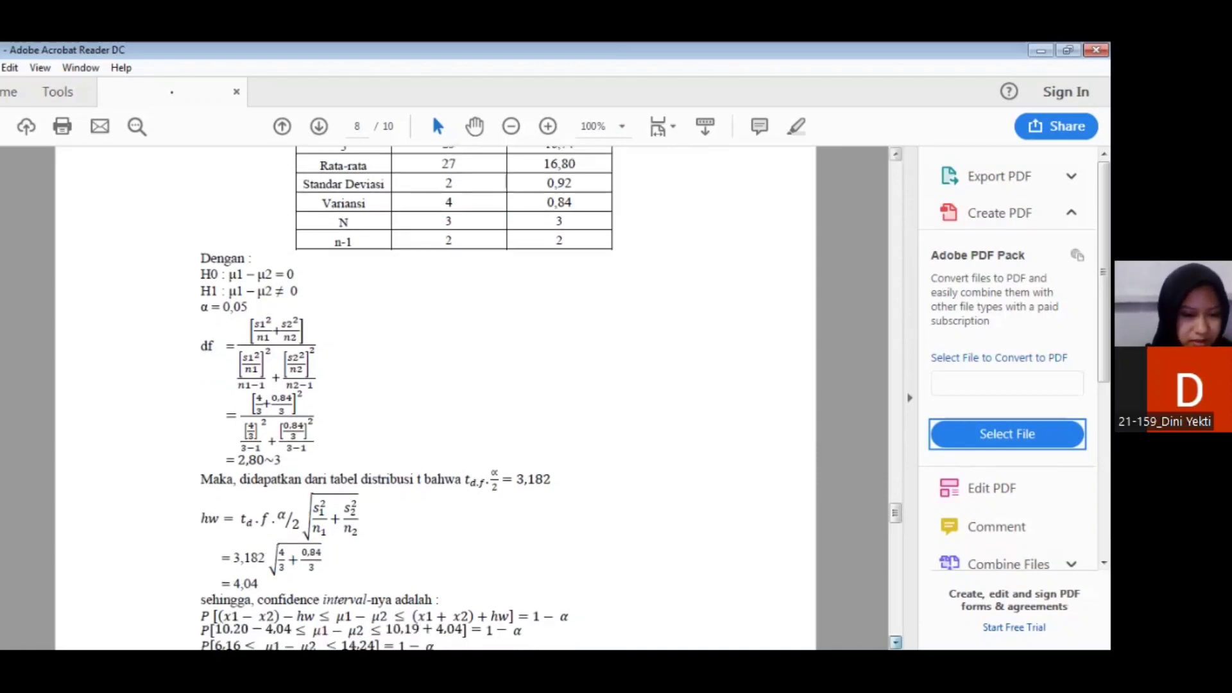
{"action": "scroll", "coordinate": [449, 398], "scroll_direction": "down", "scroll_amount": 2}
{"action": "scroll", "coordinate": [436, 398], "scroll_direction": "down", "scroll_amount": 2}
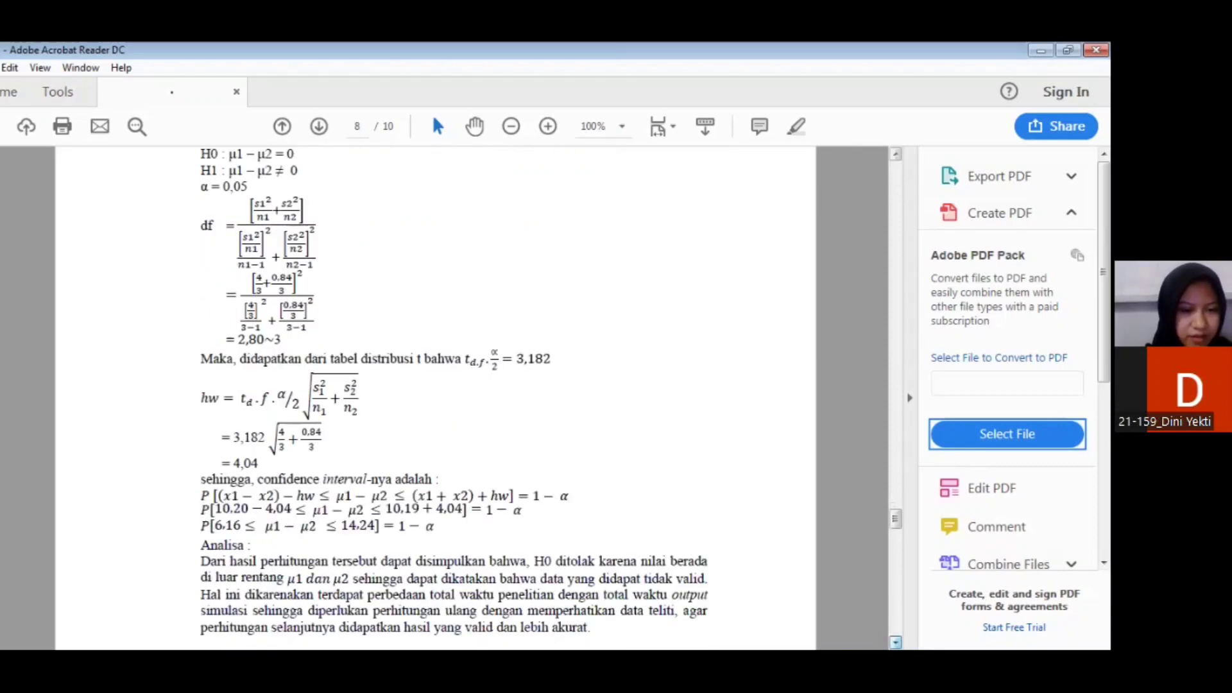
{"action": "scroll", "coordinate": [436, 398], "scroll_direction": "down", "scroll_amount": 2}
{"action": "scroll", "coordinate": [523, 489], "scroll_direction": "down", "scroll_amount": 1}
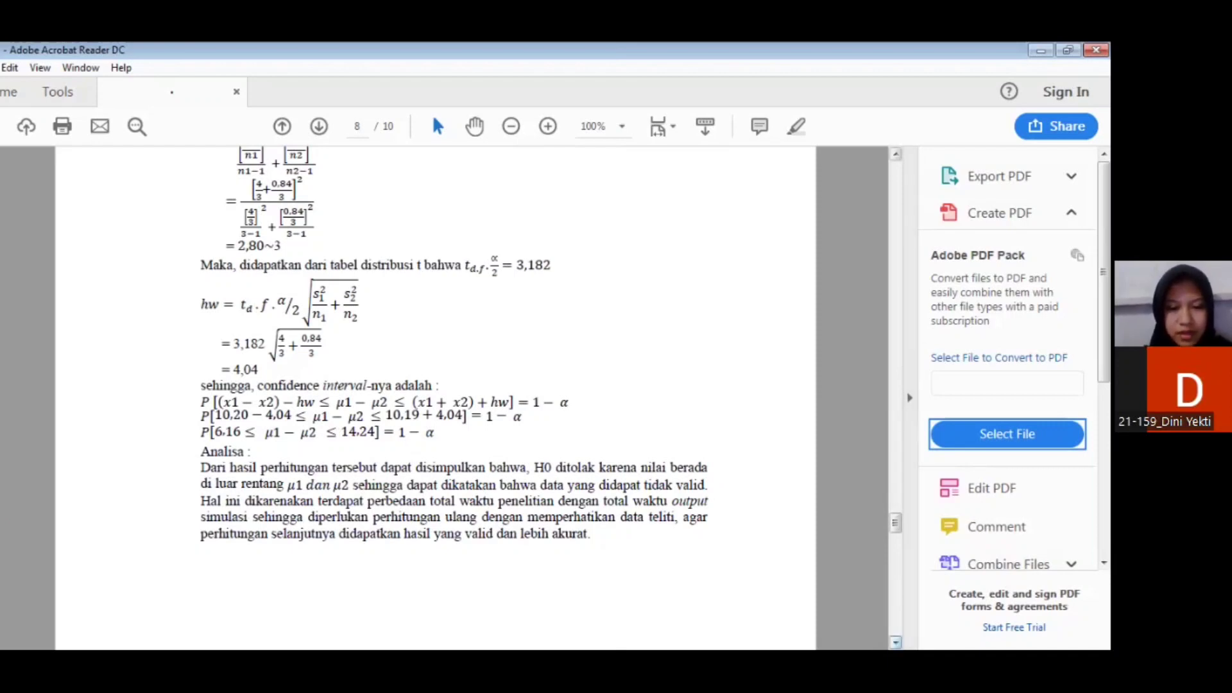
{"action": "scroll", "coordinate": [455, 343], "scroll_direction": "down", "scroll_amount": 2}
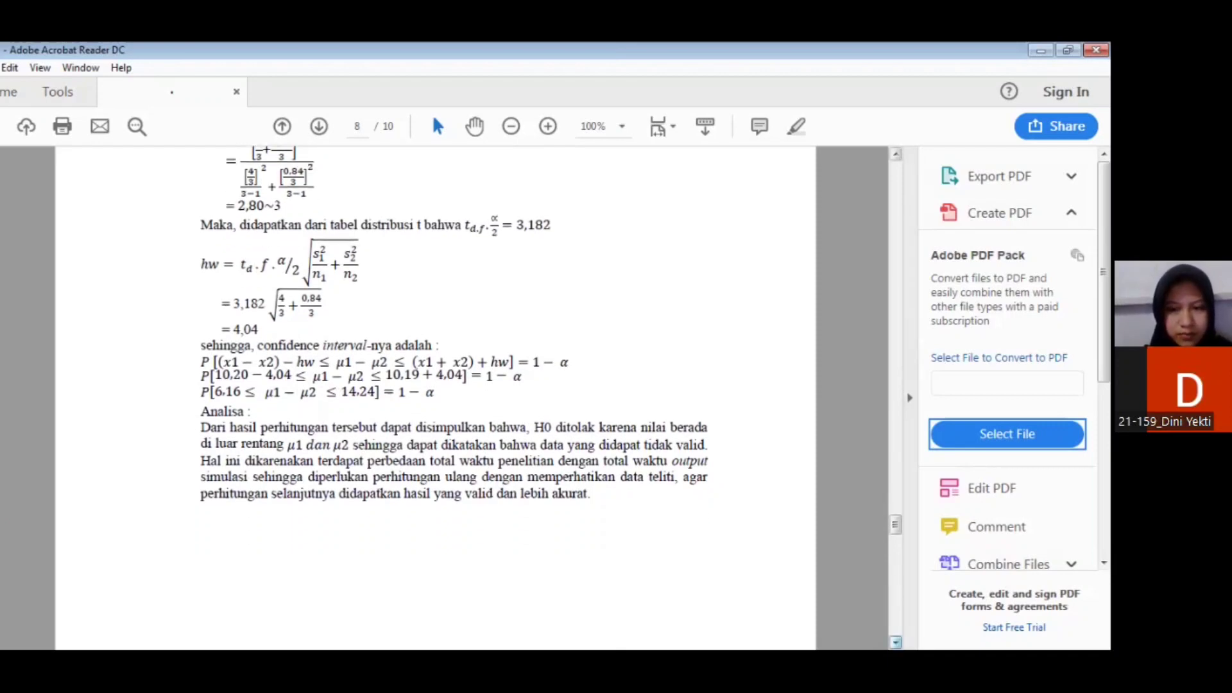
Examine the simulation output section with Figures 3.2 and 3.3 and the output analysis of the outpatient queue
{"action": "scroll", "coordinate": [435, 398], "scroll_direction": "down", "scroll_amount": 5}
{"action": "scroll", "coordinate": [436, 398], "scroll_direction": "down", "scroll_amount": 10}
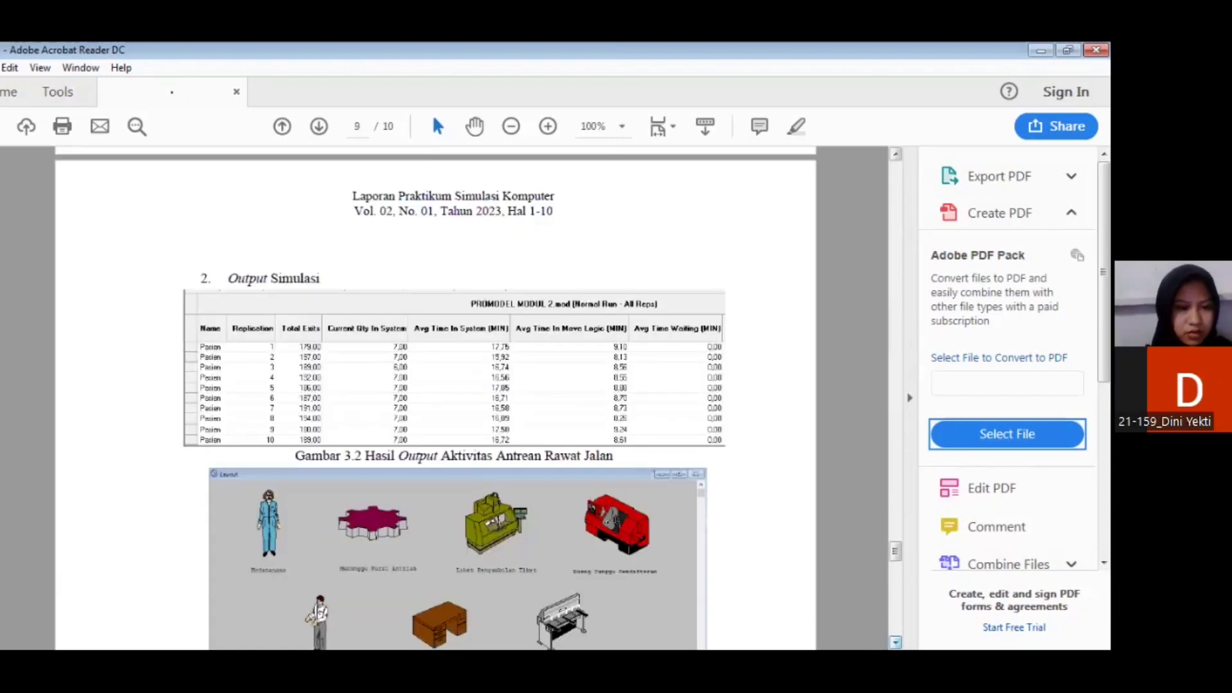
{"action": "scroll", "coordinate": [837, 553], "scroll_direction": "down", "scroll_amount": 1}
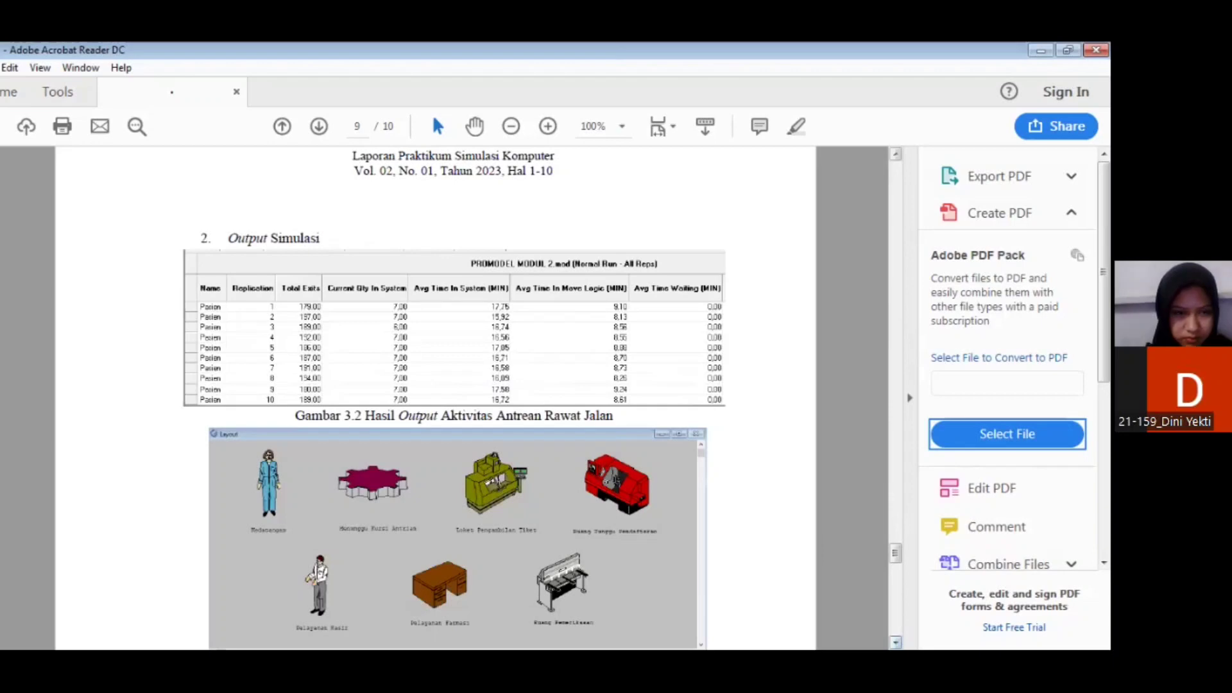
{"action": "scroll", "coordinate": [543, 400], "scroll_direction": "down", "scroll_amount": 1}
{"action": "scroll", "coordinate": [429, 321], "scroll_direction": "down", "scroll_amount": 5}
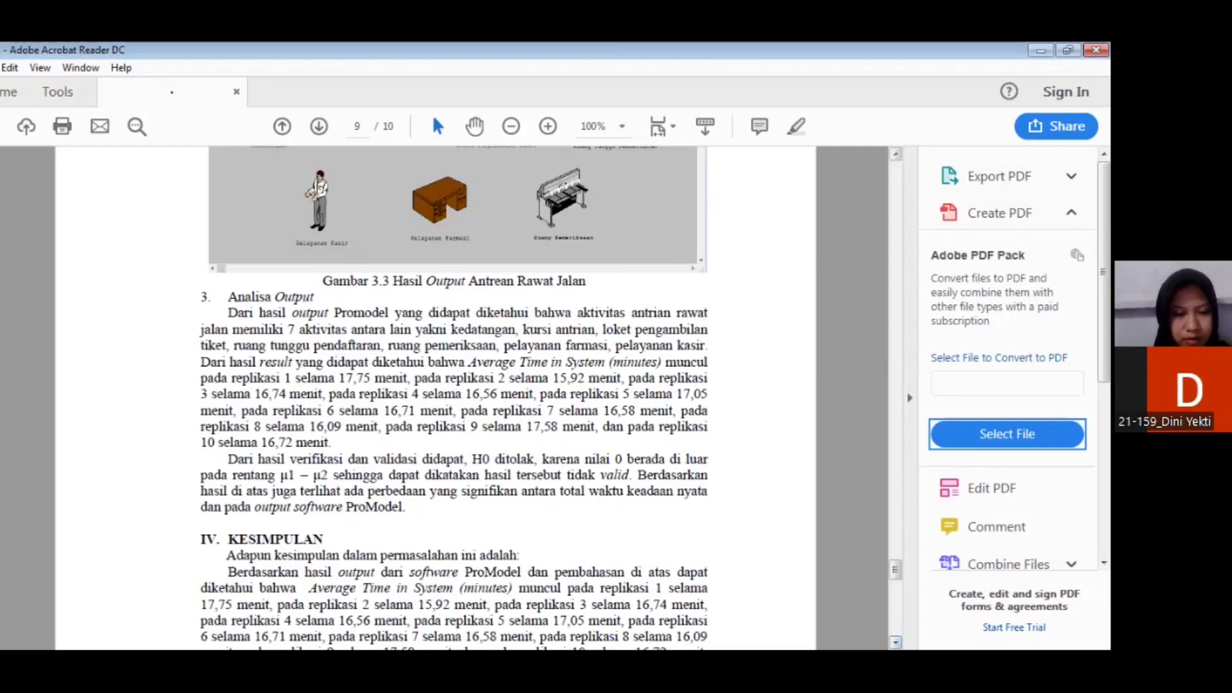
{"action": "scroll", "coordinate": [449, 398], "scroll_direction": "down", "scroll_amount": 2}
{"action": "scroll", "coordinate": [449, 398], "scroll_direction": "down", "scroll_amount": 3}
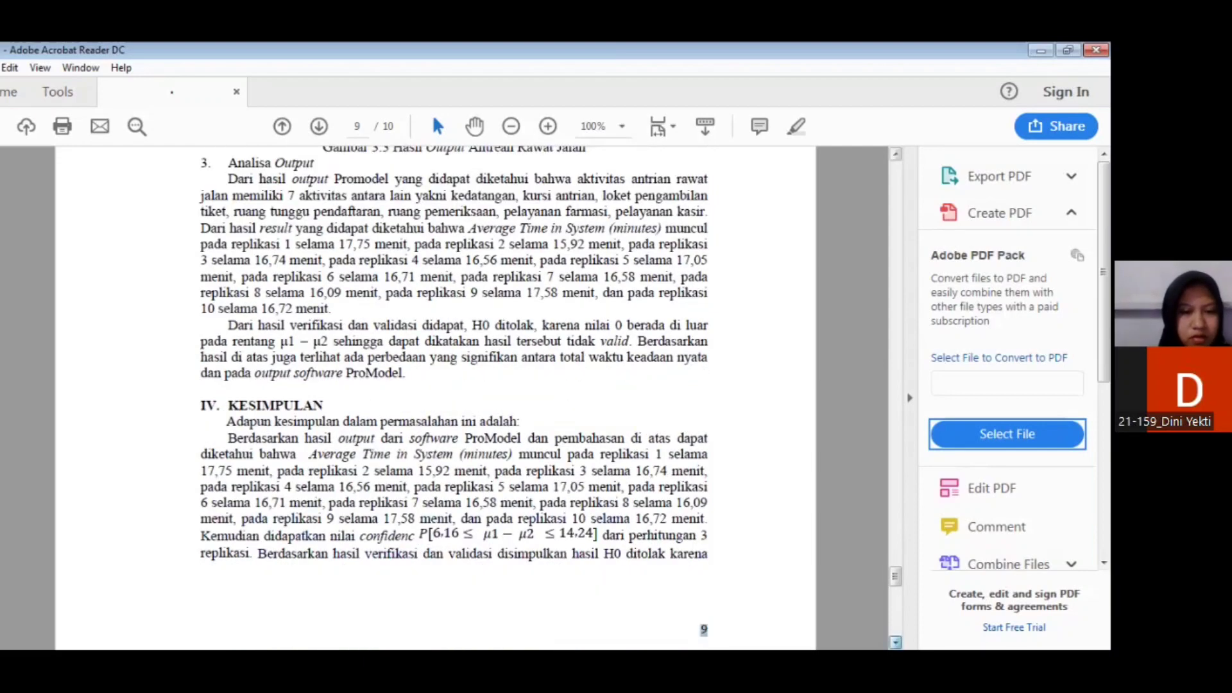
Read the report's conclusion across pages 9 and 10 and view the Daftar Pustaka reference list
{"action": "scroll", "coordinate": [450, 398], "scroll_direction": "down", "scroll_amount": 3}
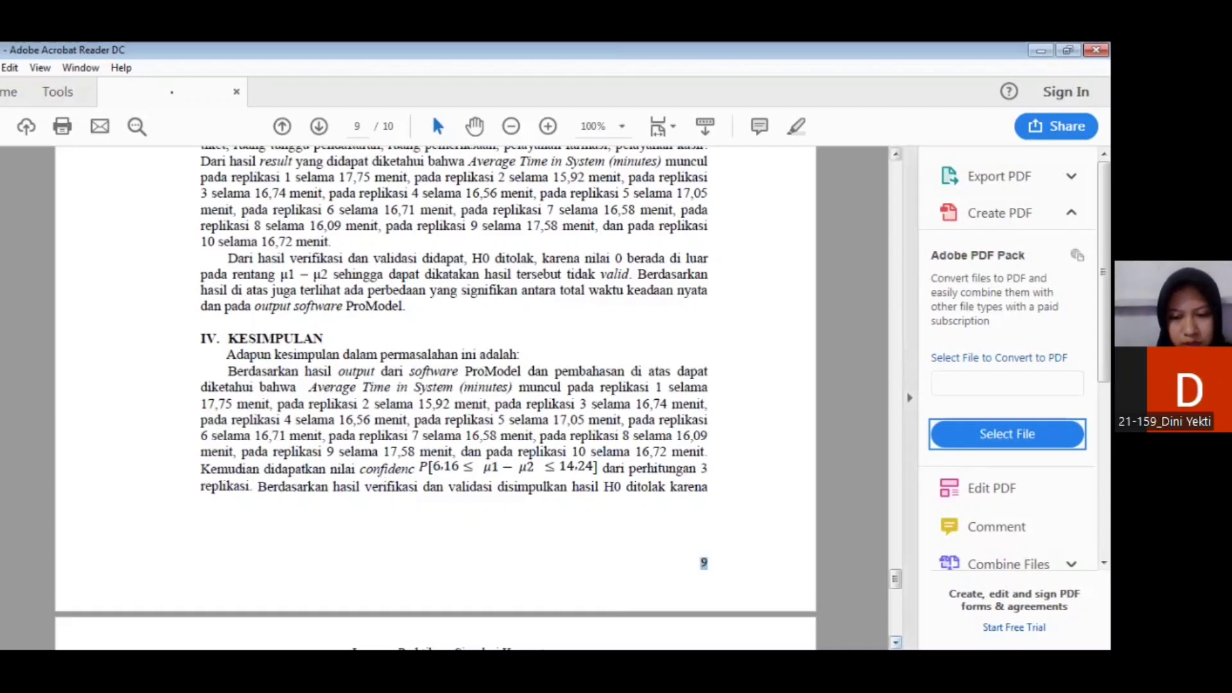
{"action": "left_click", "coordinate": [896, 642]}
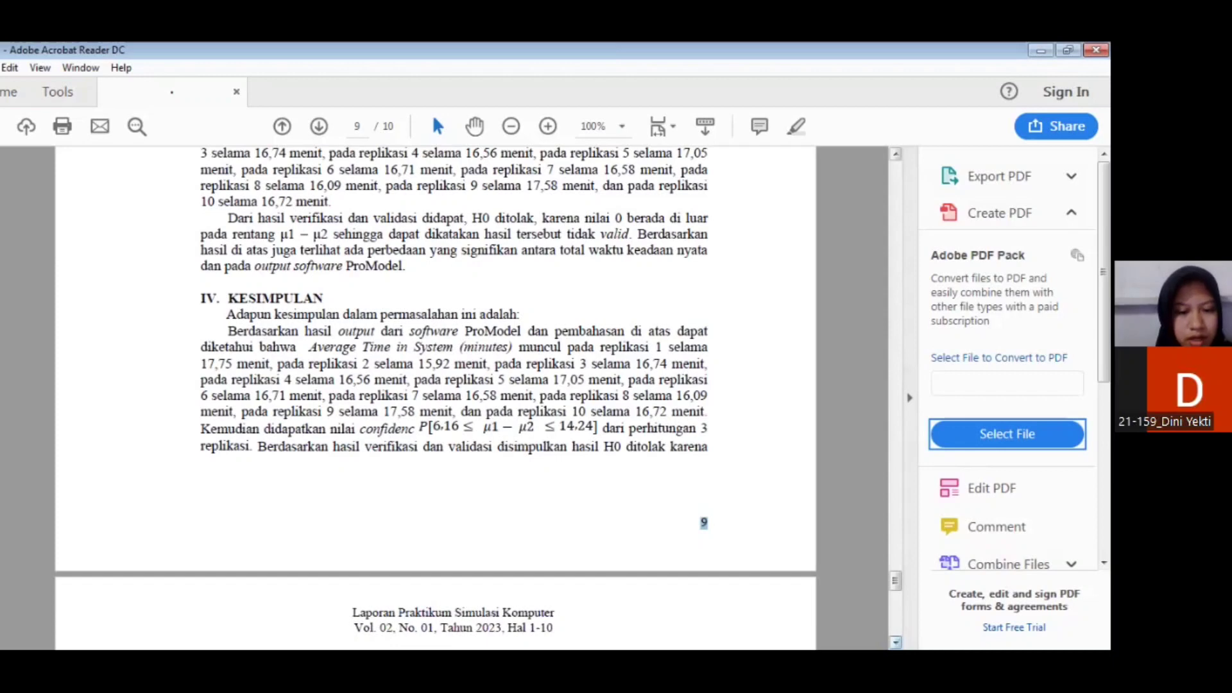
{"action": "scroll", "coordinate": [402, 405], "scroll_direction": "down", "scroll_amount": 5}
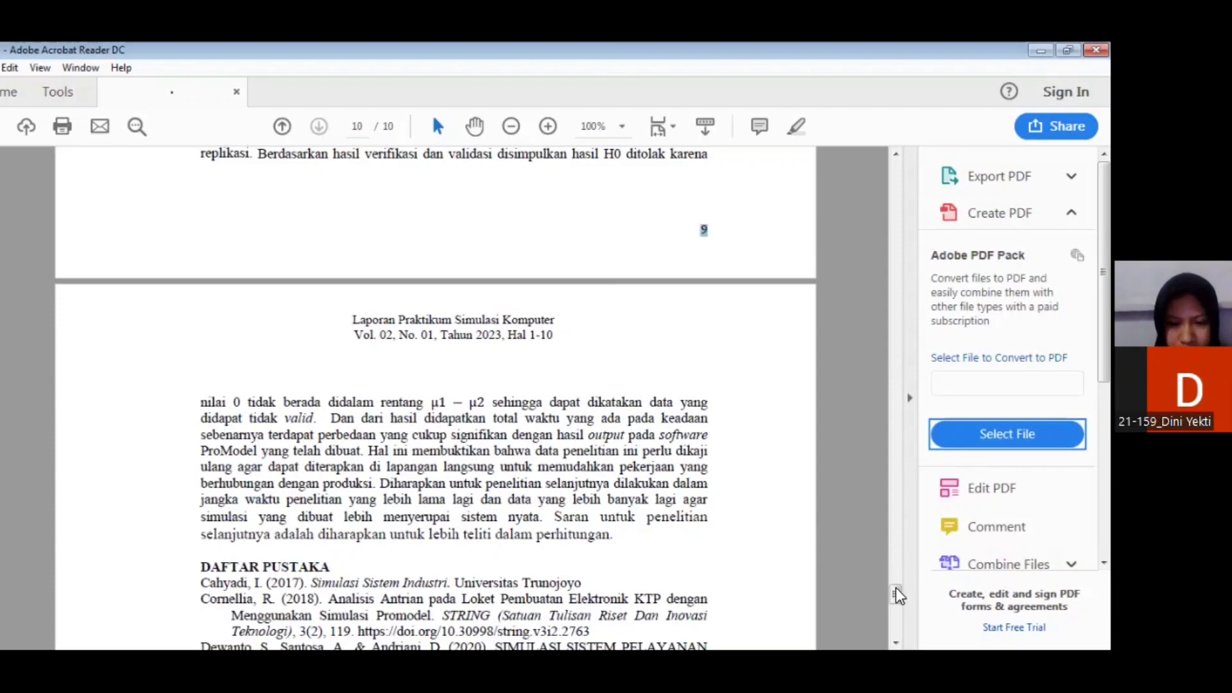
{"action": "scroll", "coordinate": [900, 596], "scroll_direction": "down", "scroll_amount": 3}
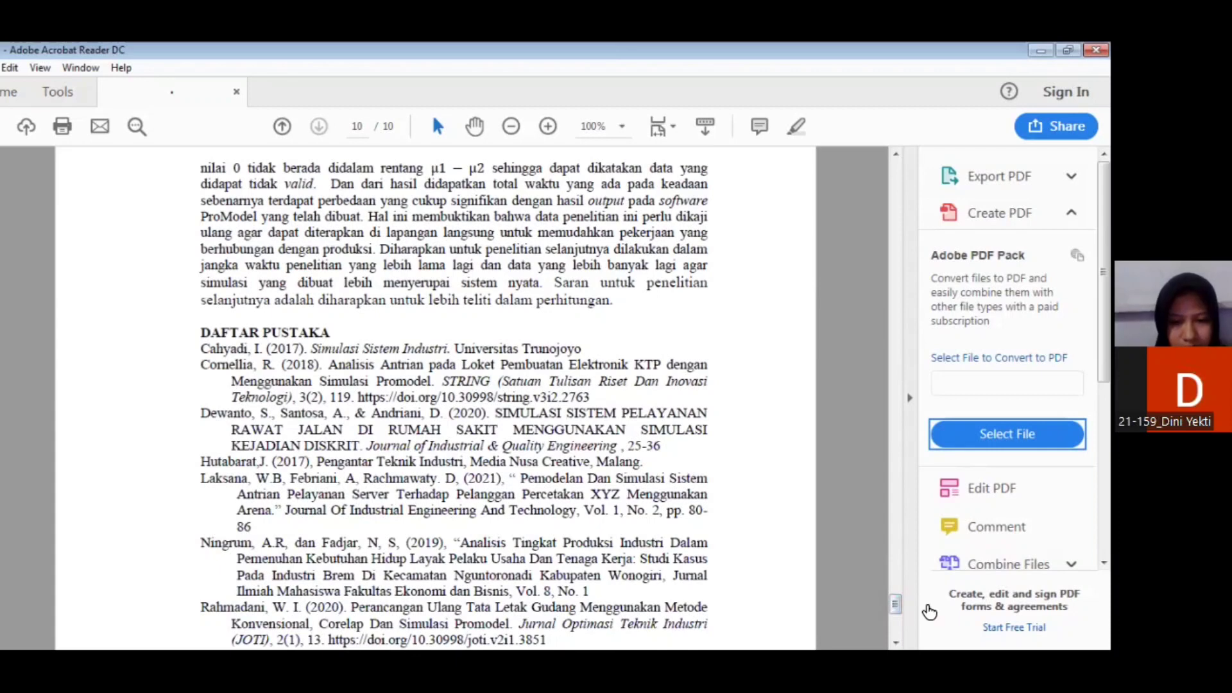
{"action": "scroll", "coordinate": [902, 603], "scroll_direction": "up", "scroll_amount": 2}
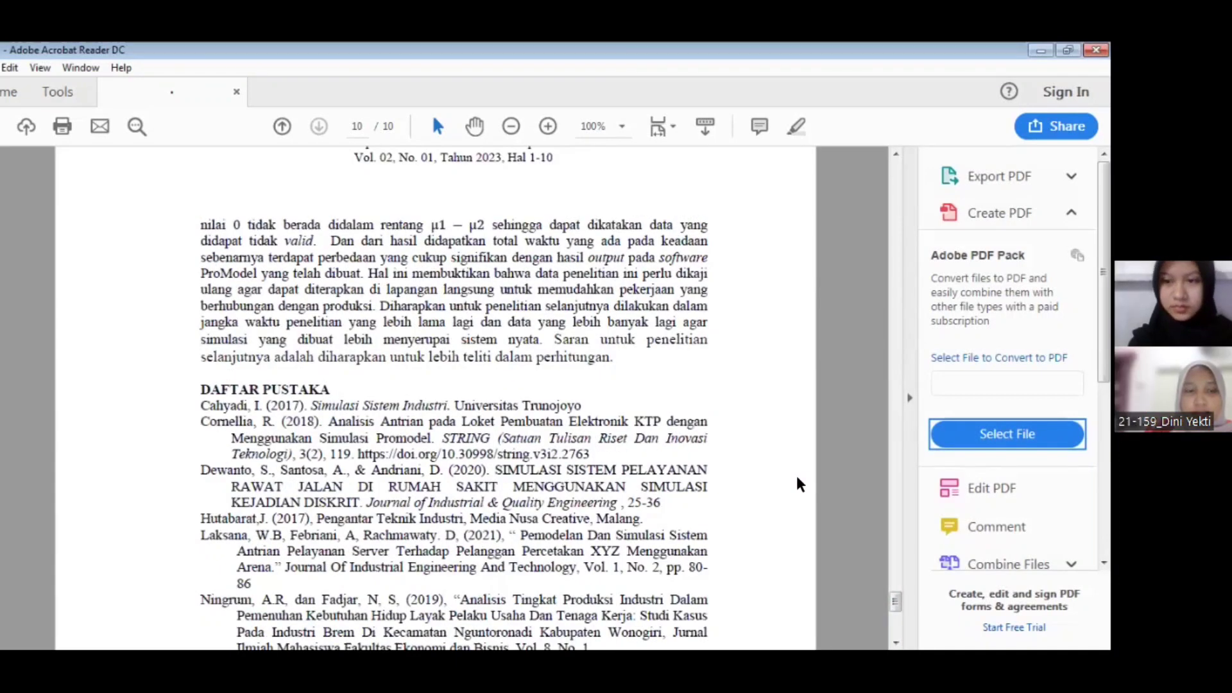